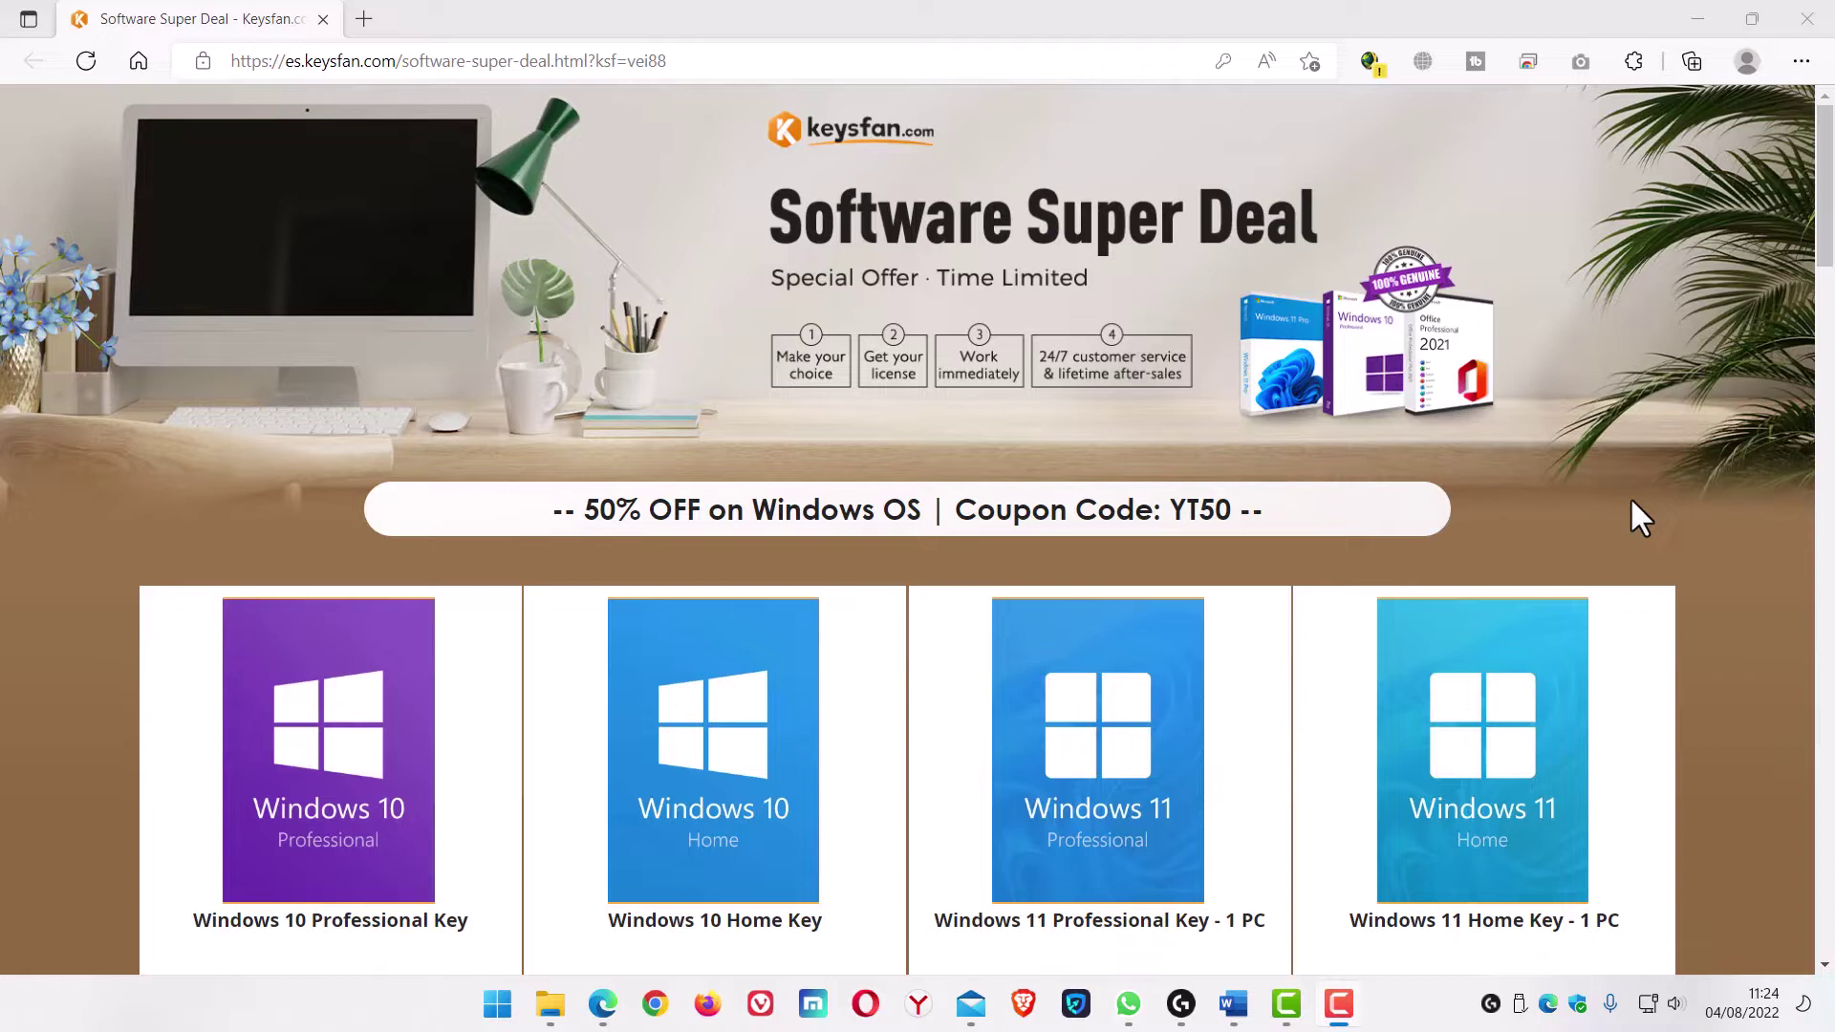
Scroll down through the Keysfan Windows and Office key deals, then back up.
scroll(1150, 334, "down", 3)
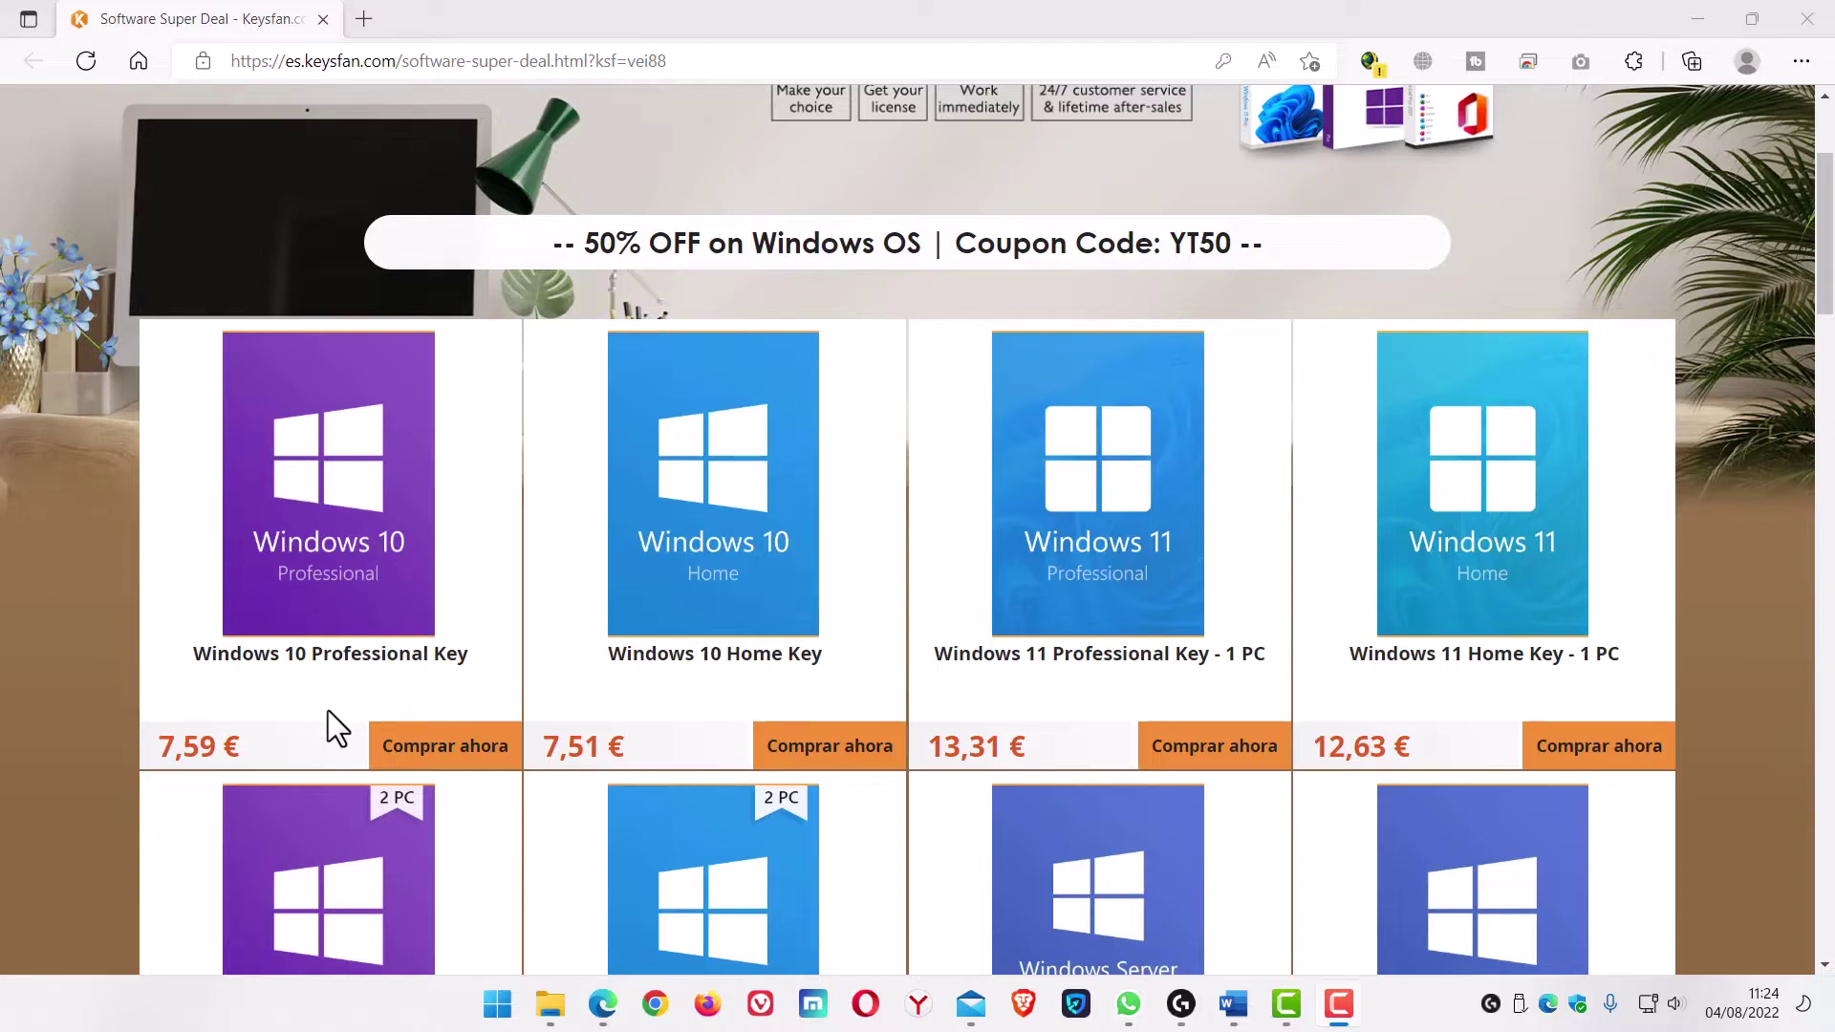
scroll(1111, 555, "down", 7)
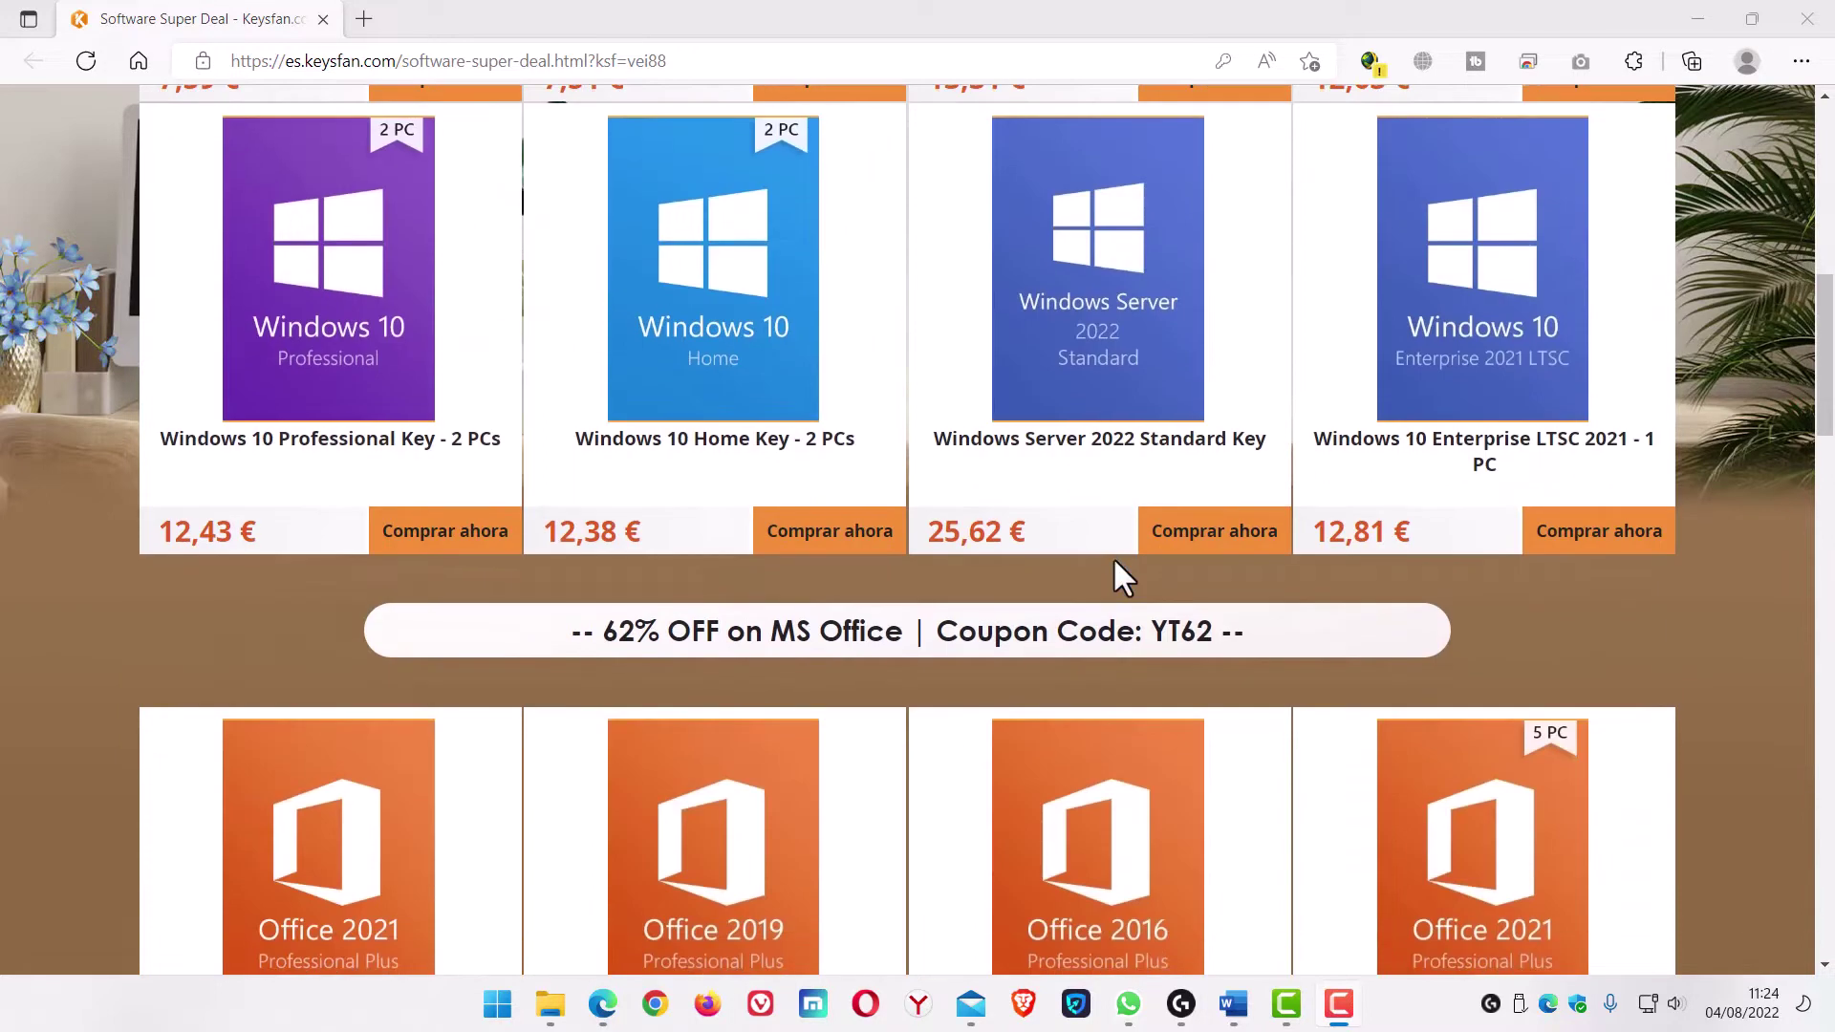
scroll(1114, 562, "down", 5)
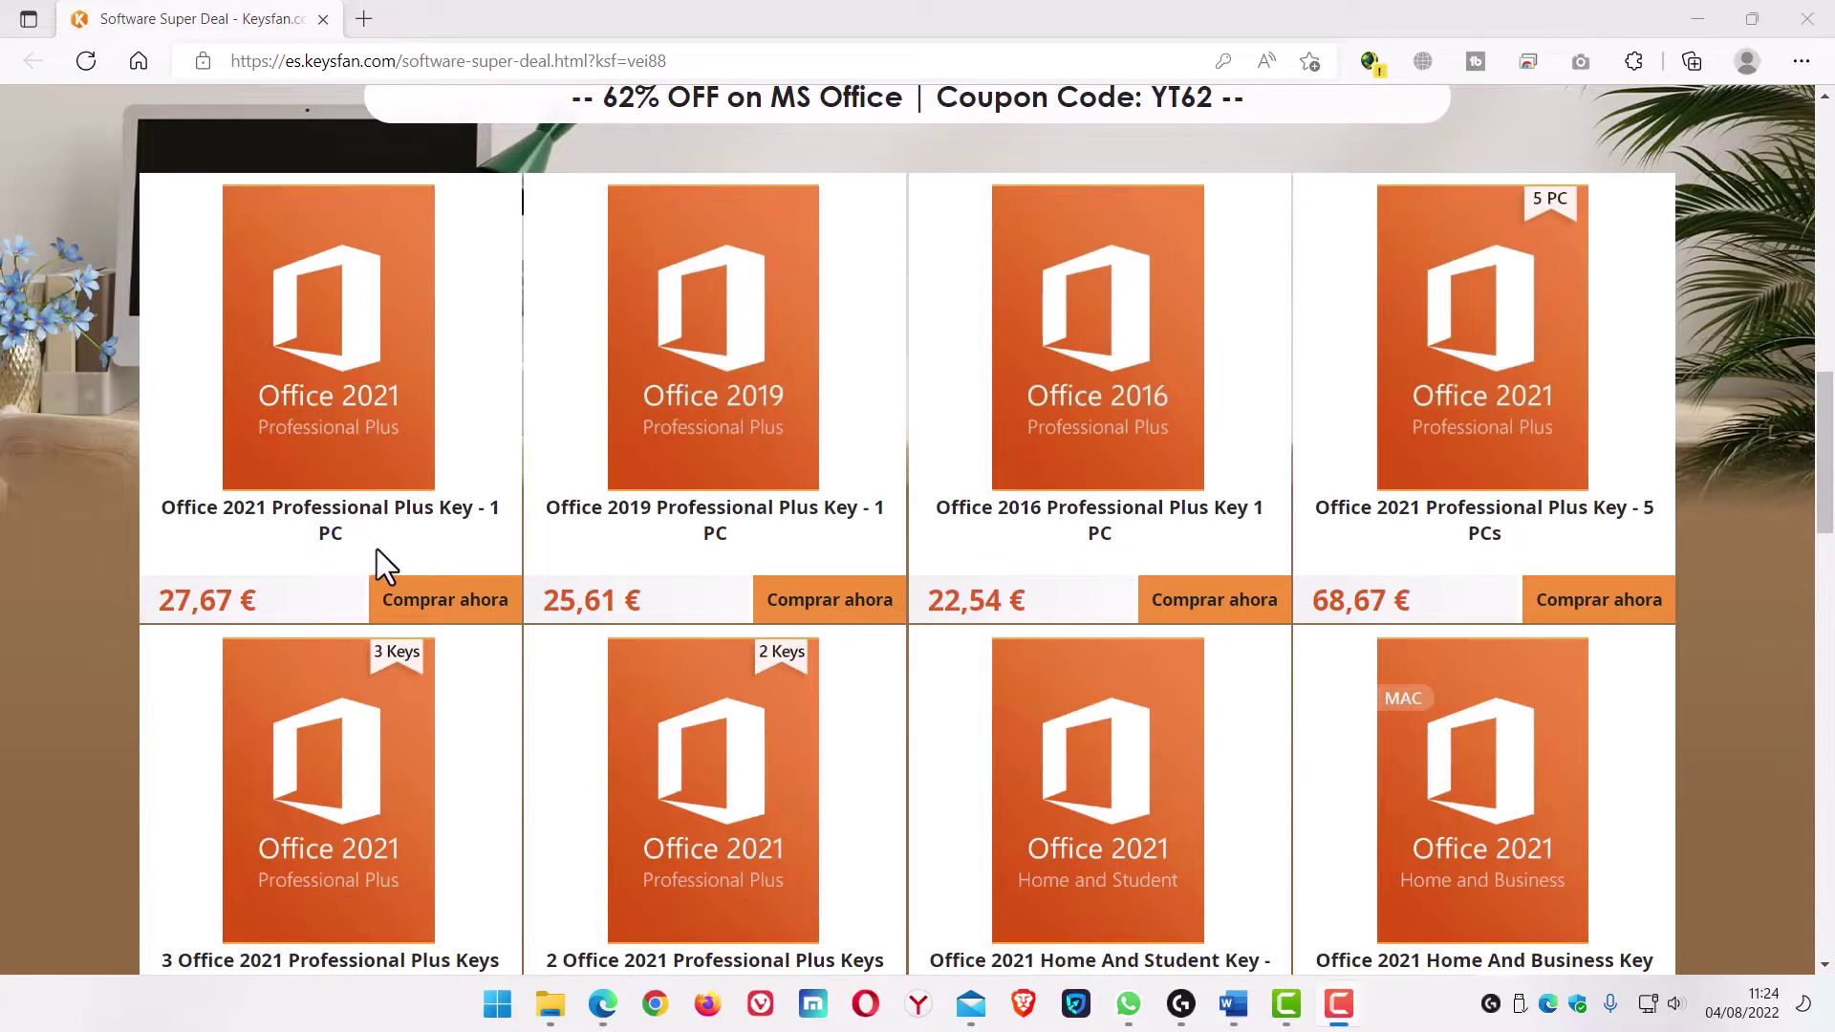
scroll(381, 549, "down", 1)
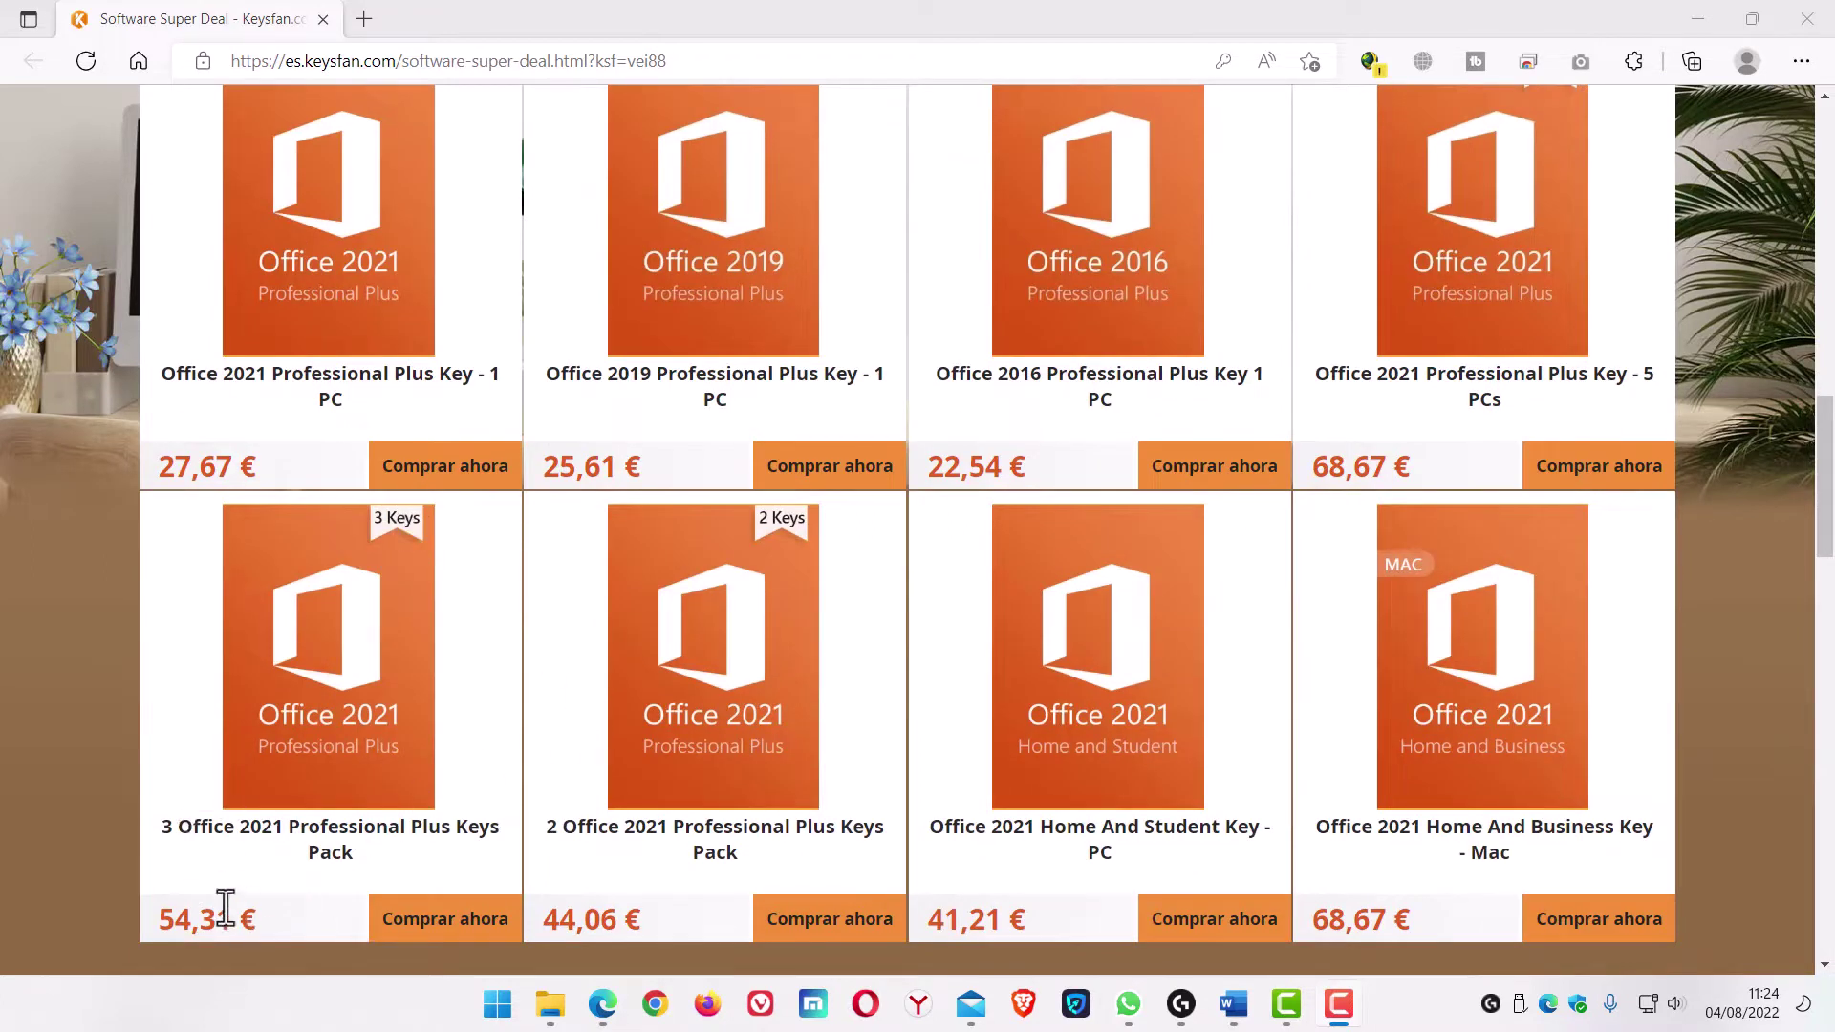
mouse_move(328, 789)
scroll(608, 817, "up", 5)
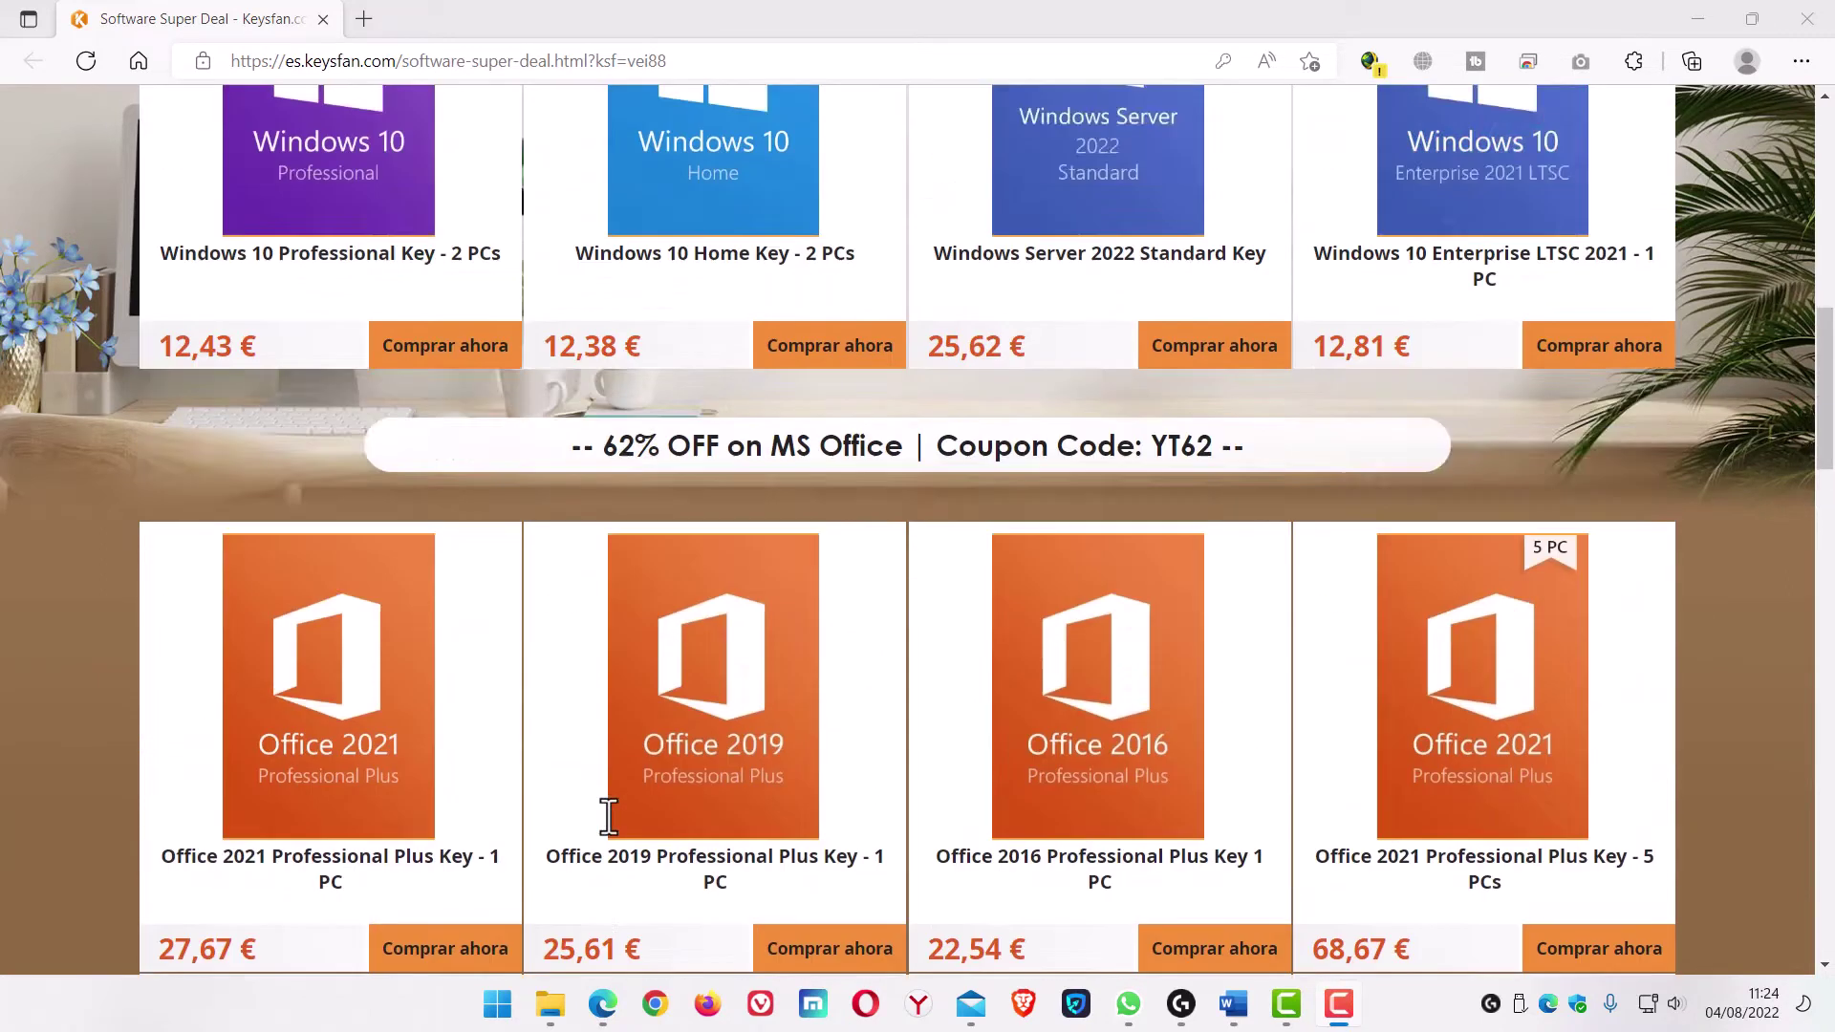
scroll(608, 817, "up", 7)
scroll(608, 817, "up", 4)
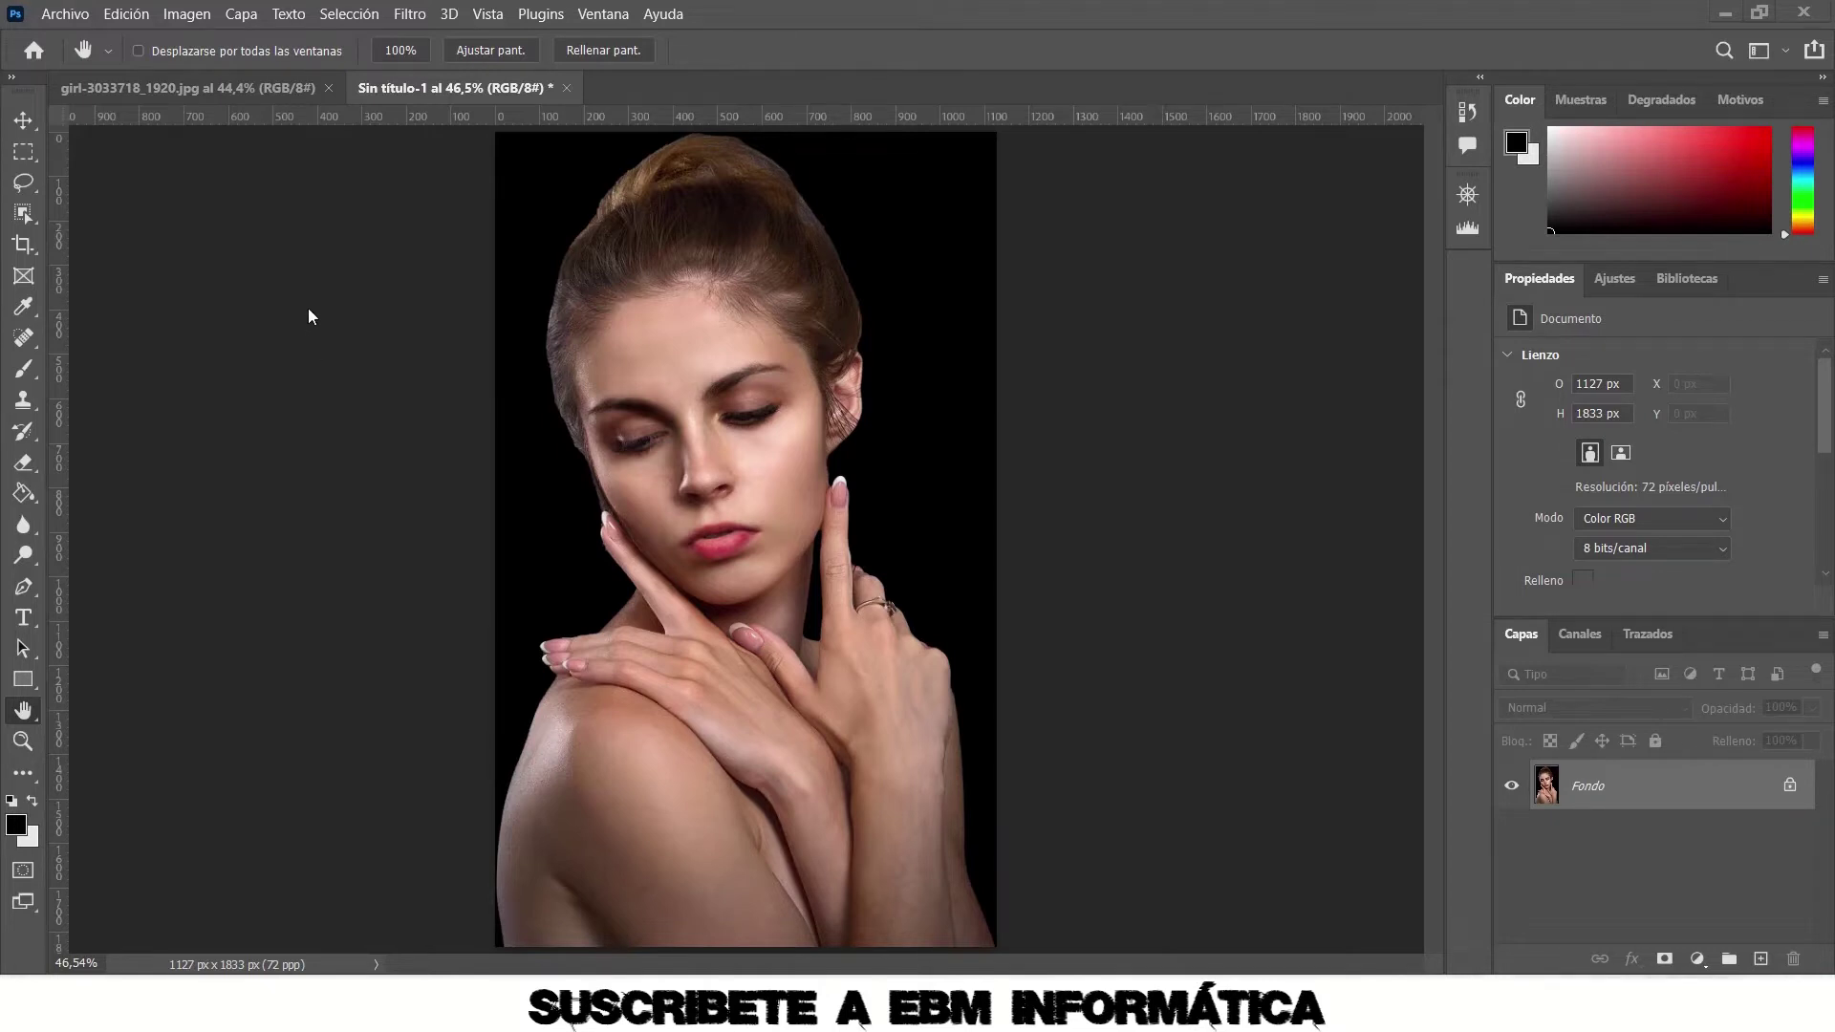
Copy a rectangular selection from the woman's hair to her chin, then begin a new 896×1080 document.
left_click(21, 153)
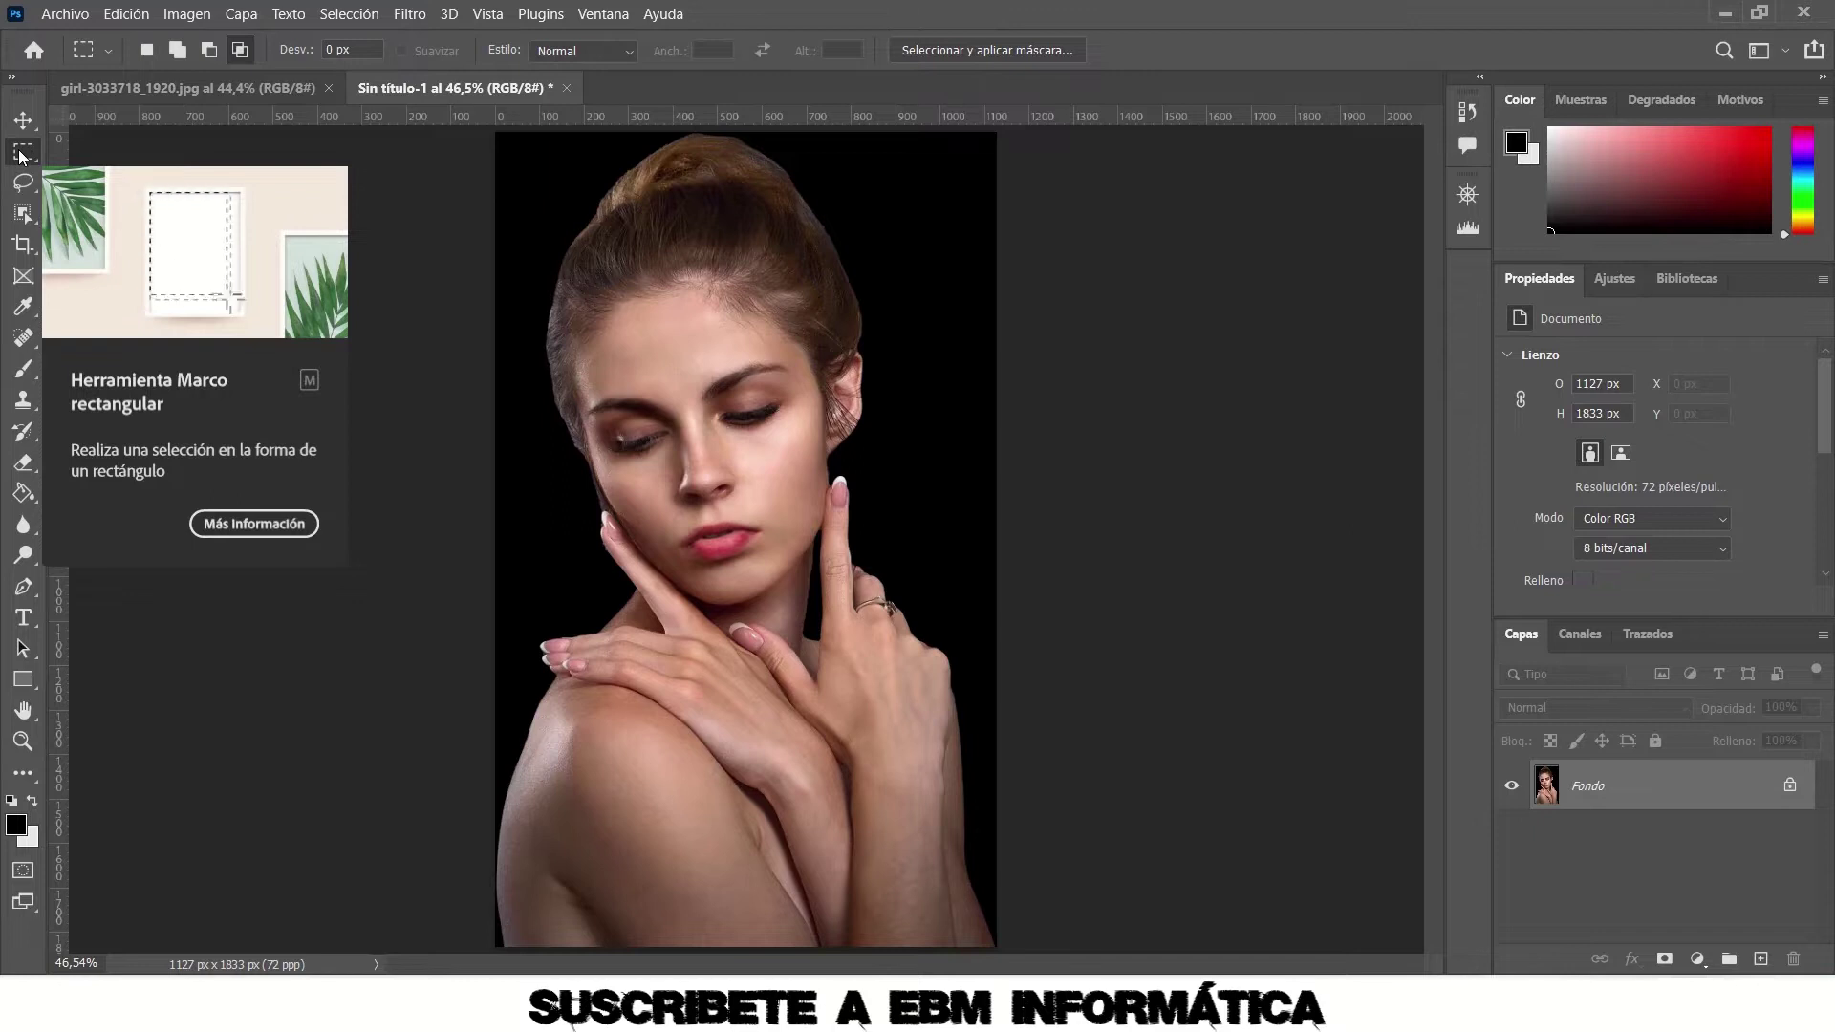
left_click_drag(528, 139, 927, 619)
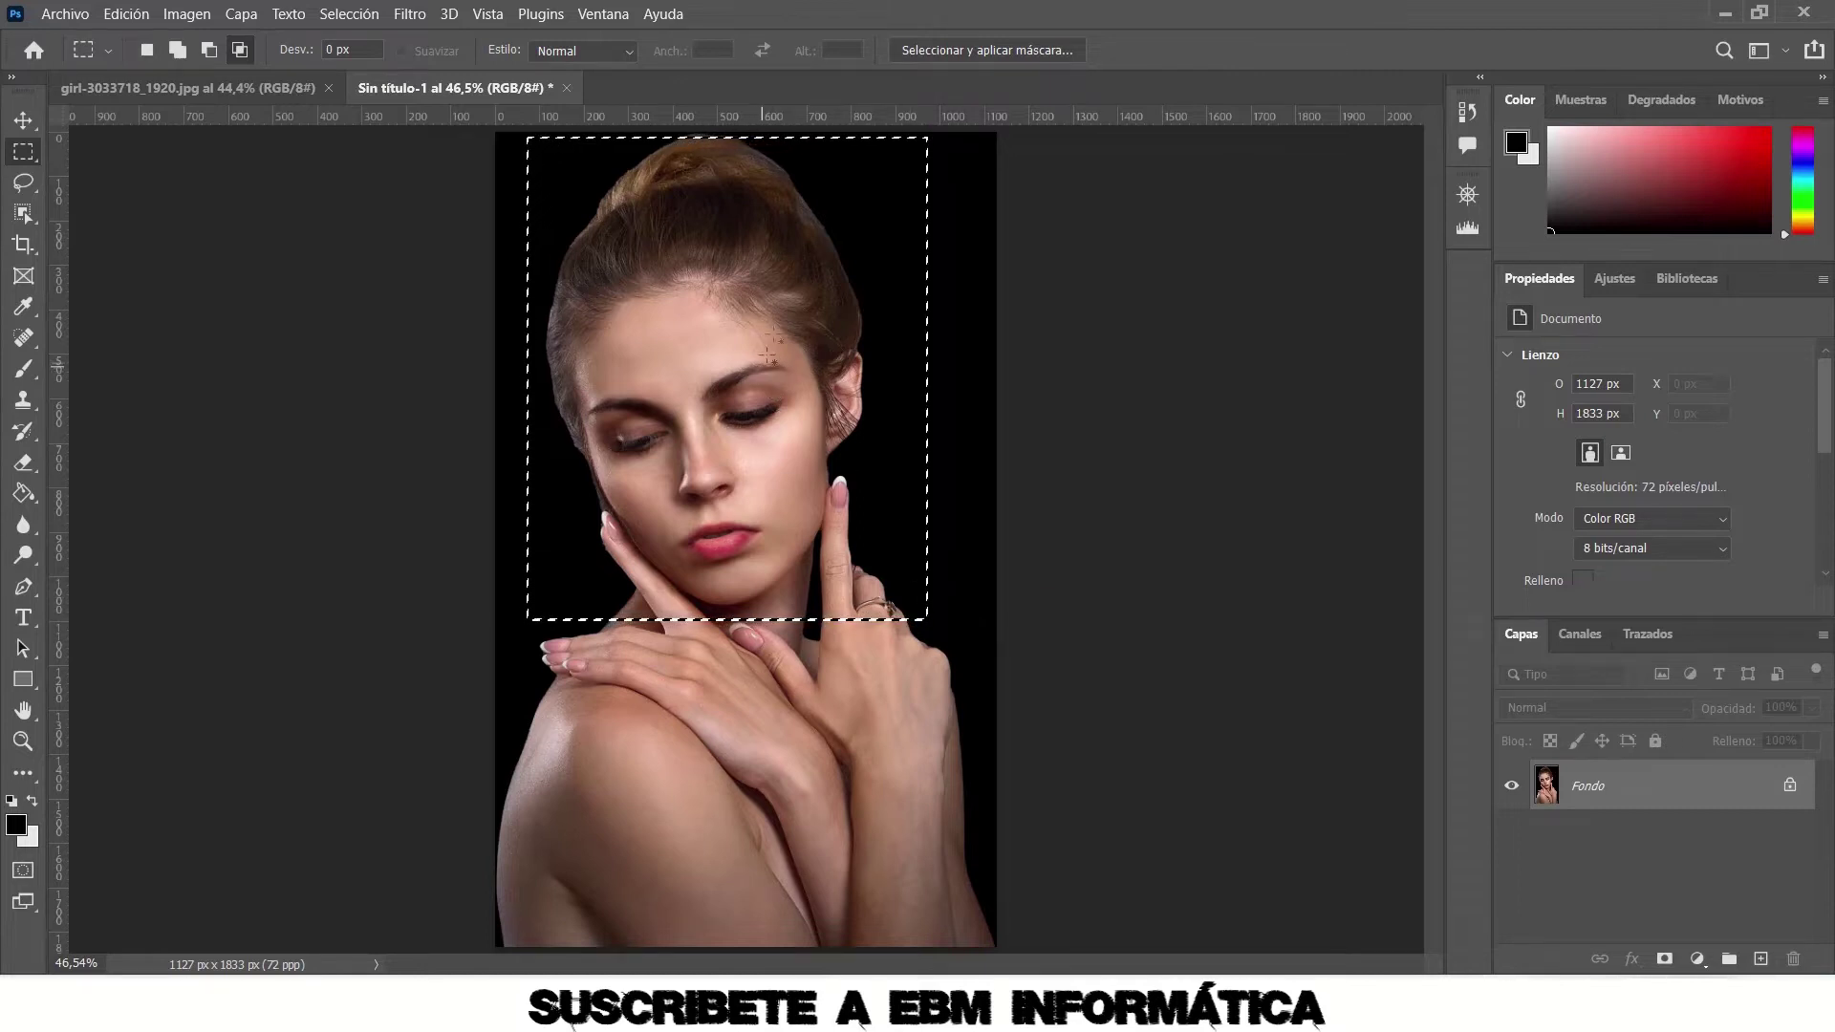
left_click(137, 14)
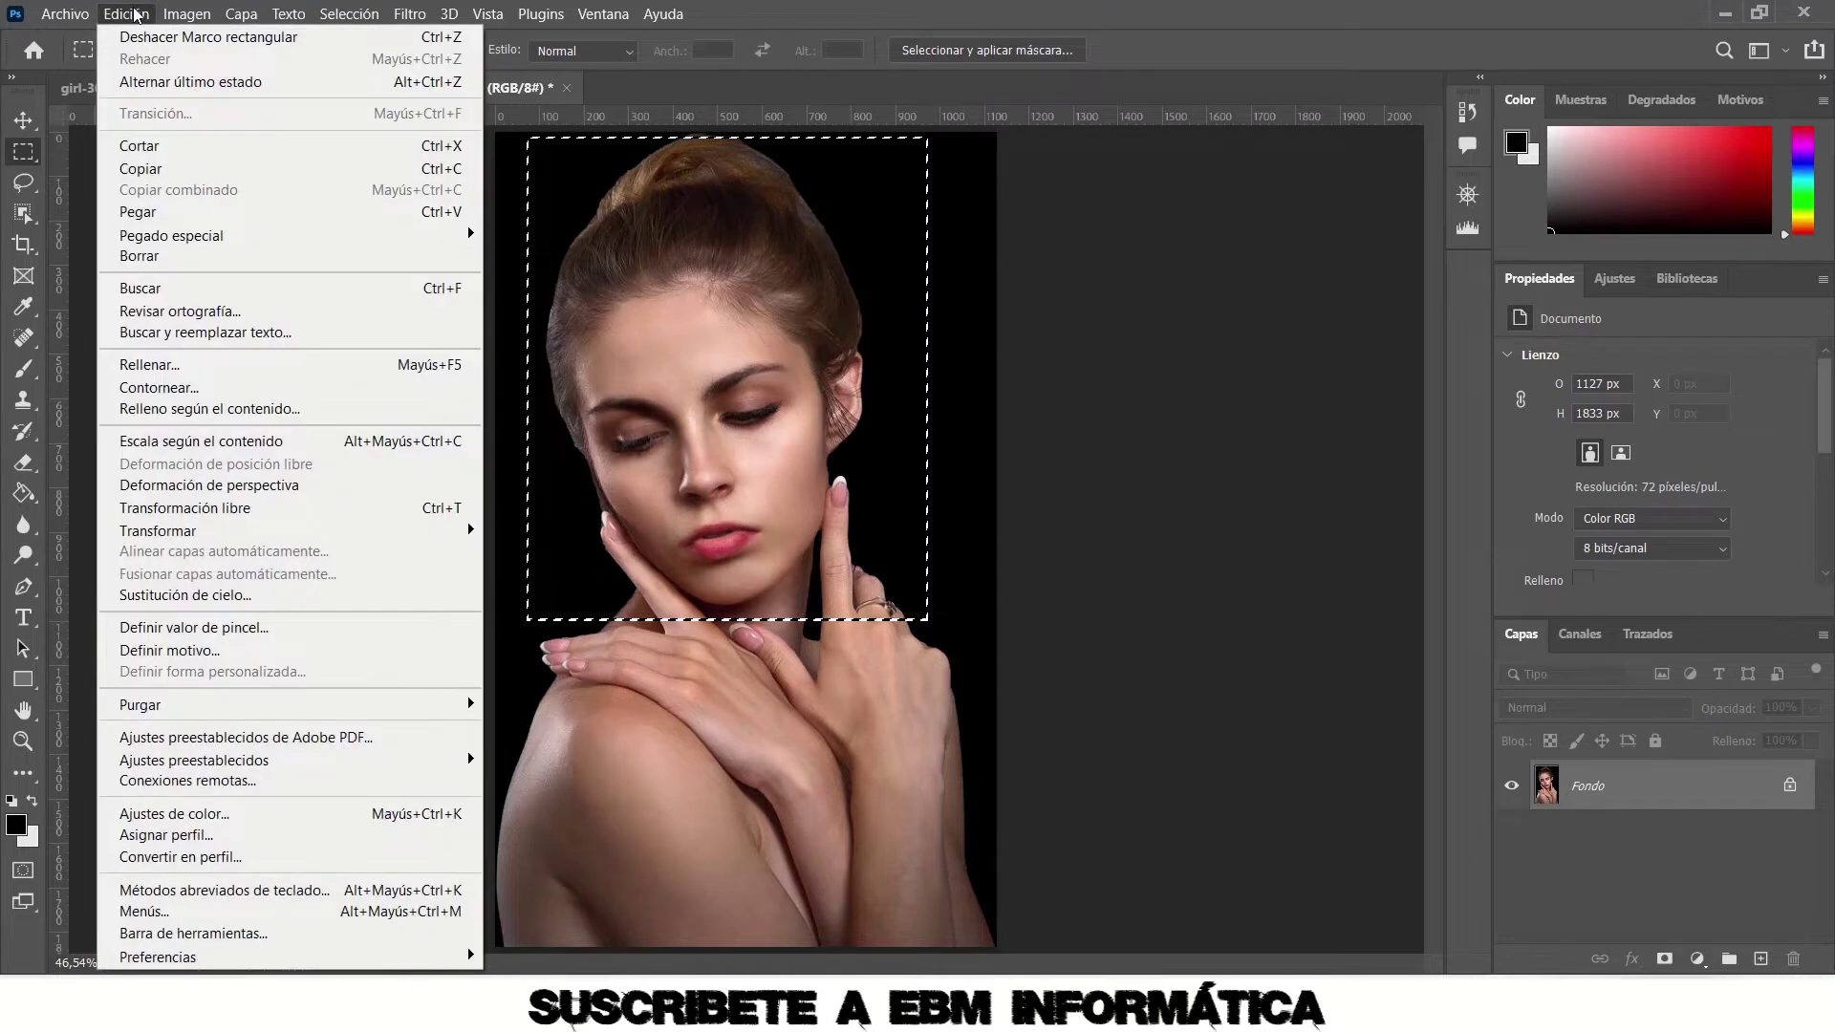
left_click(227, 172)
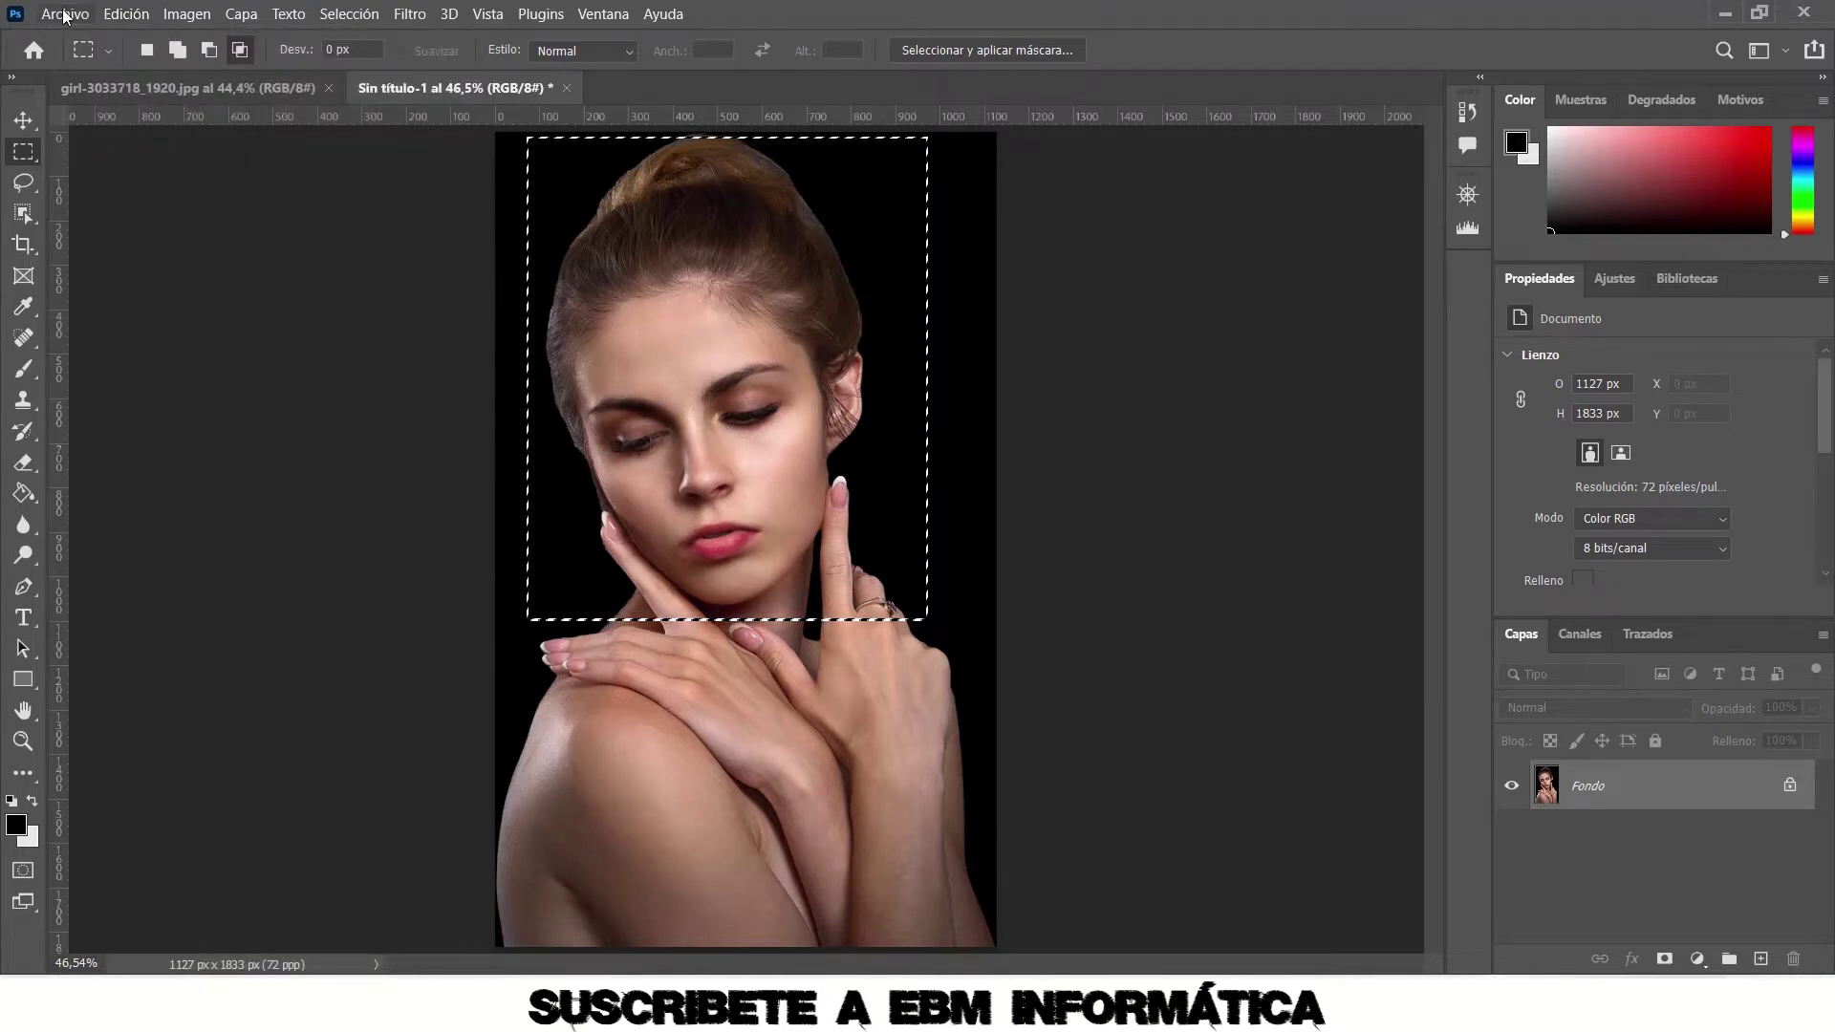
left_click(65, 14)
left_click(84, 39)
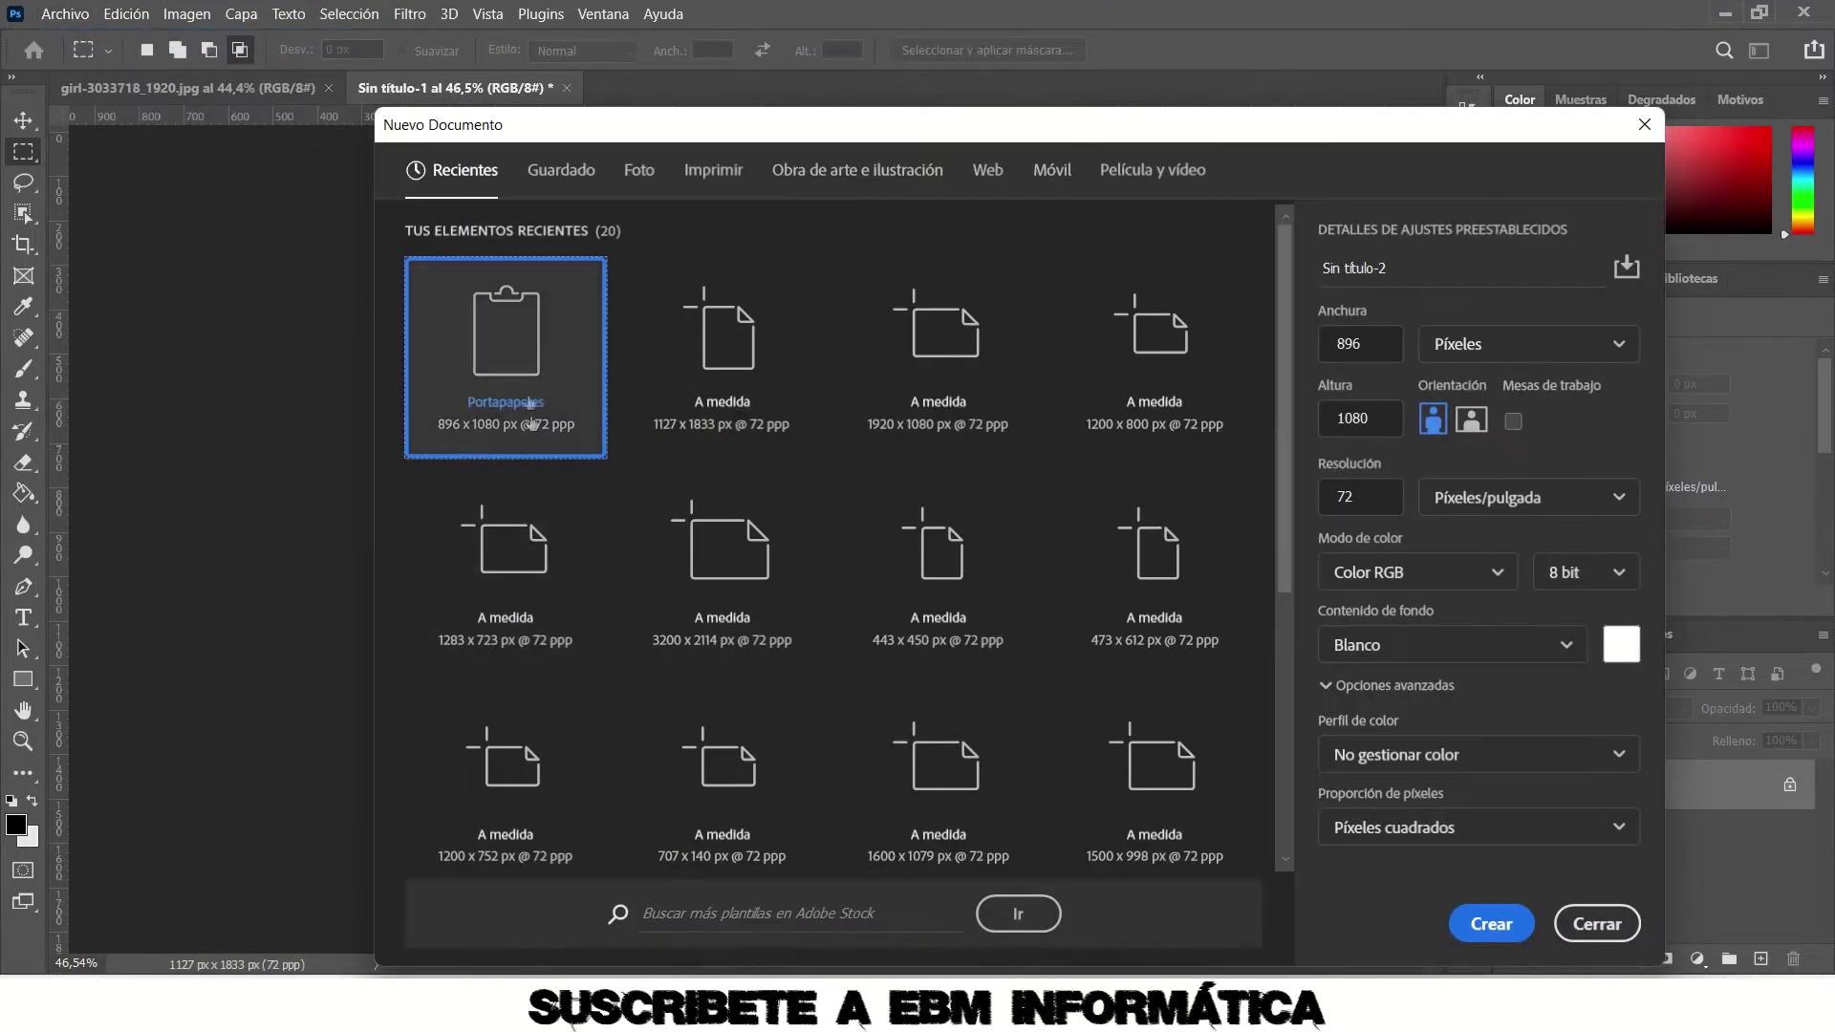
Create the 896×1080 clipboard document, paste the head into it, and return to Sin título-1.
double_click(520, 342)
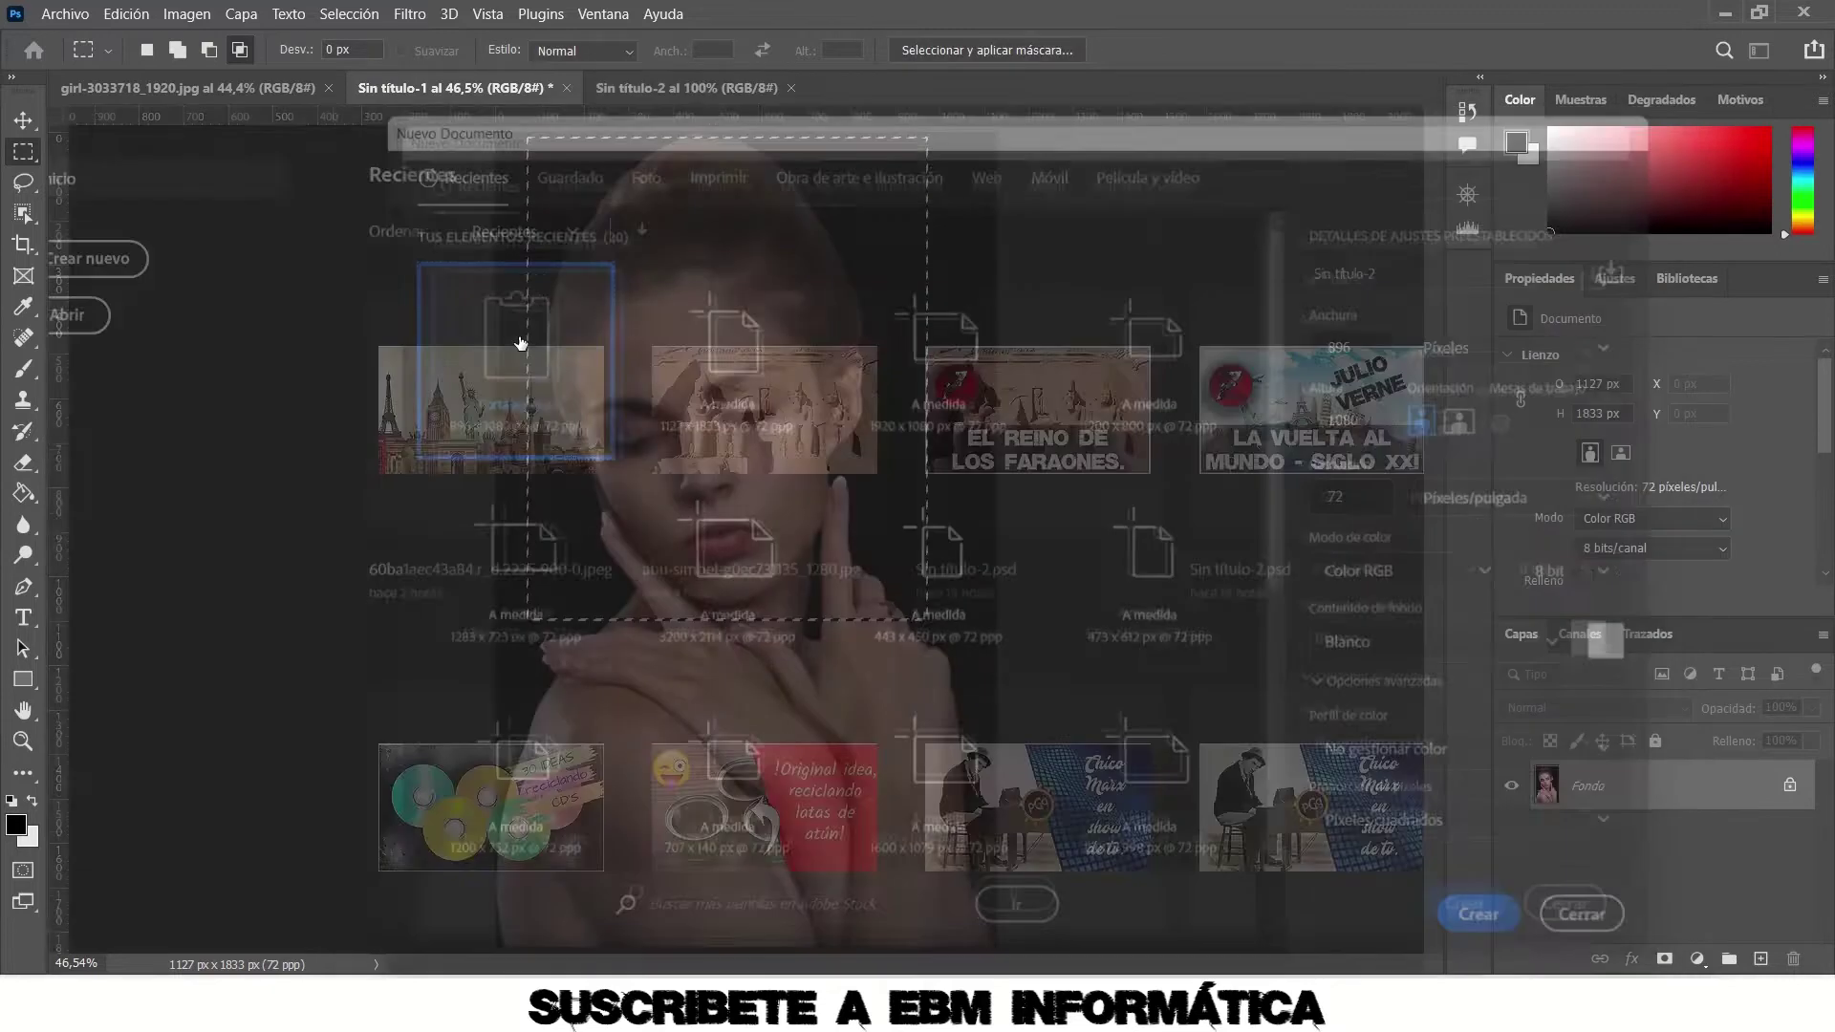
left_click(125, 13)
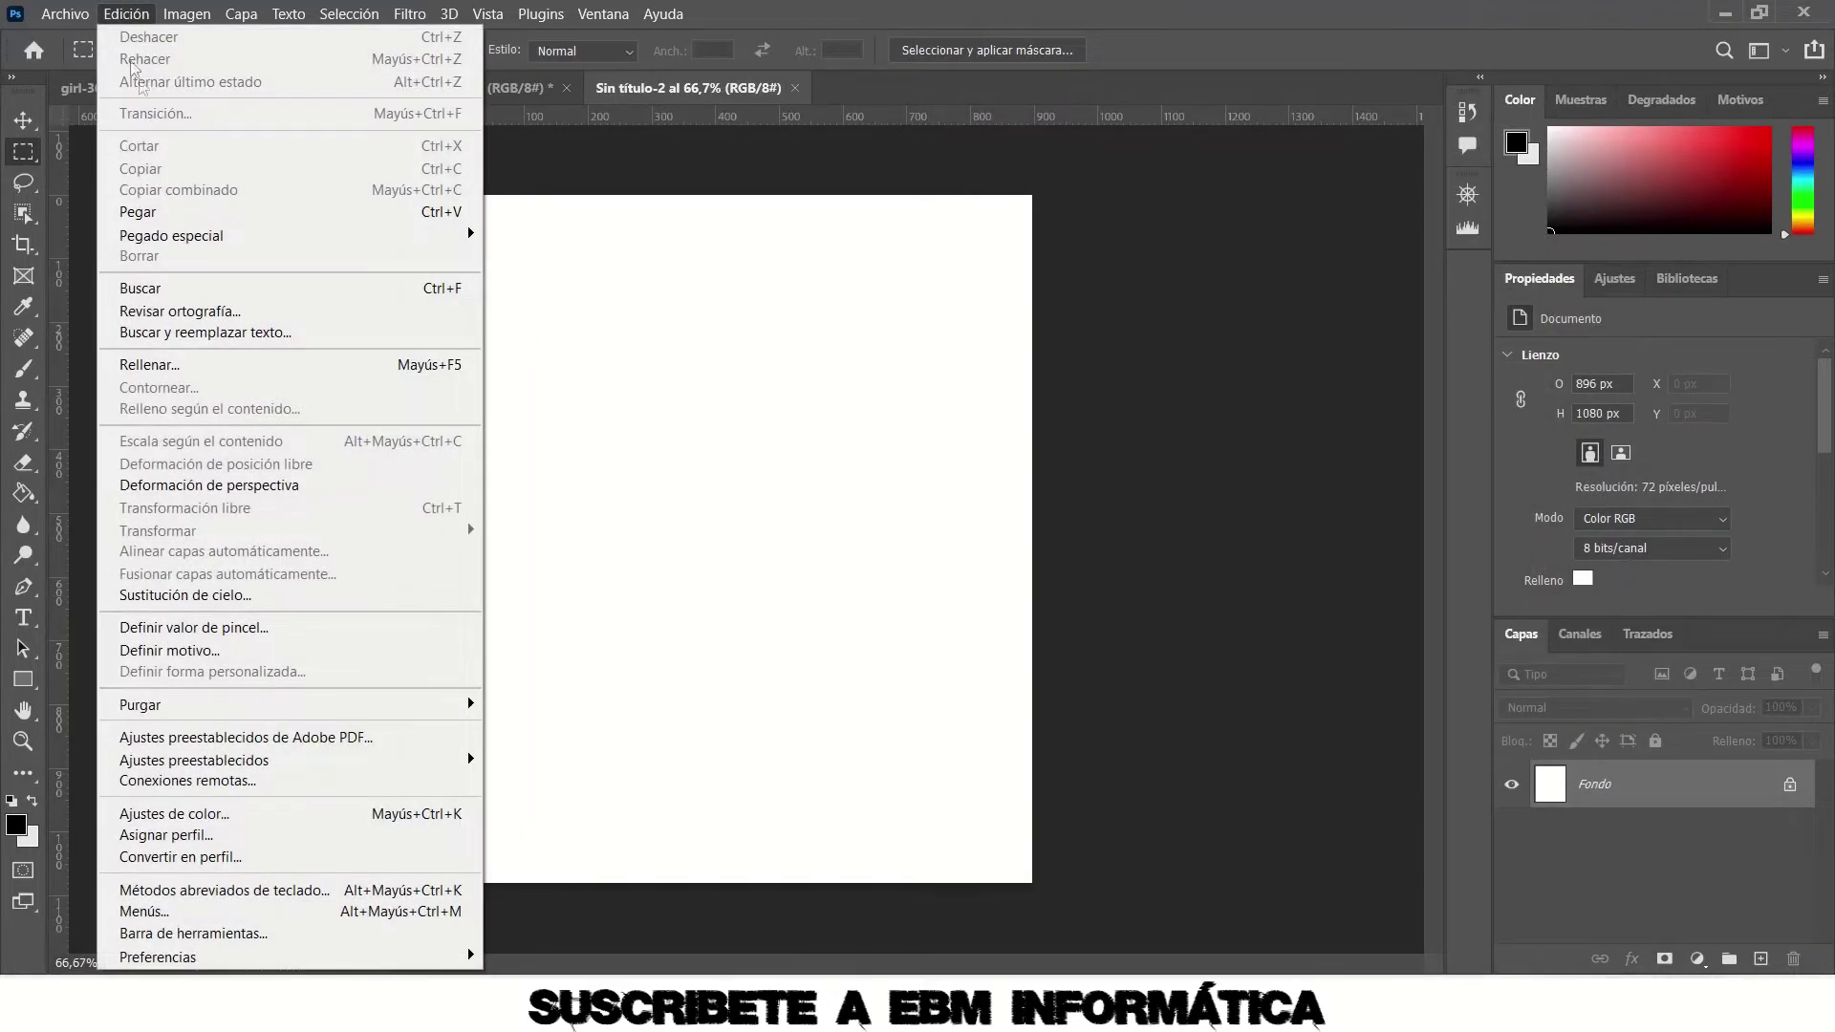
left_click(131, 212)
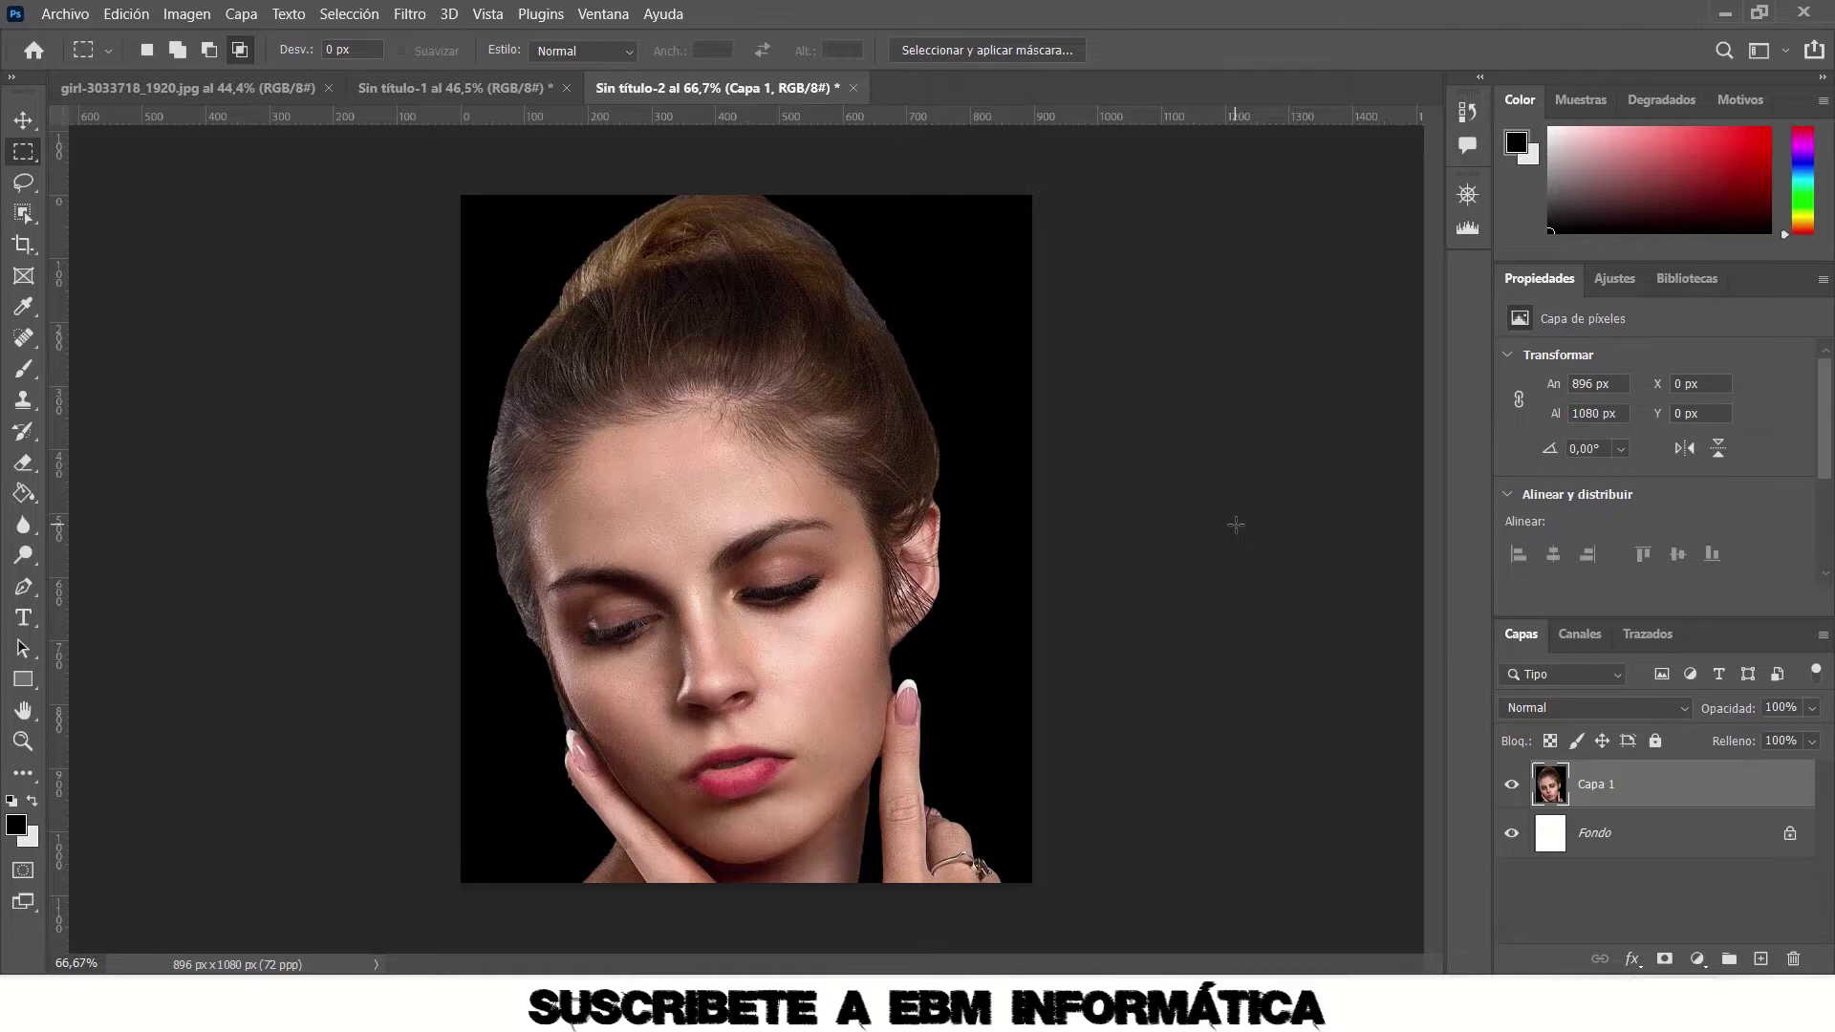
left_click(440, 87)
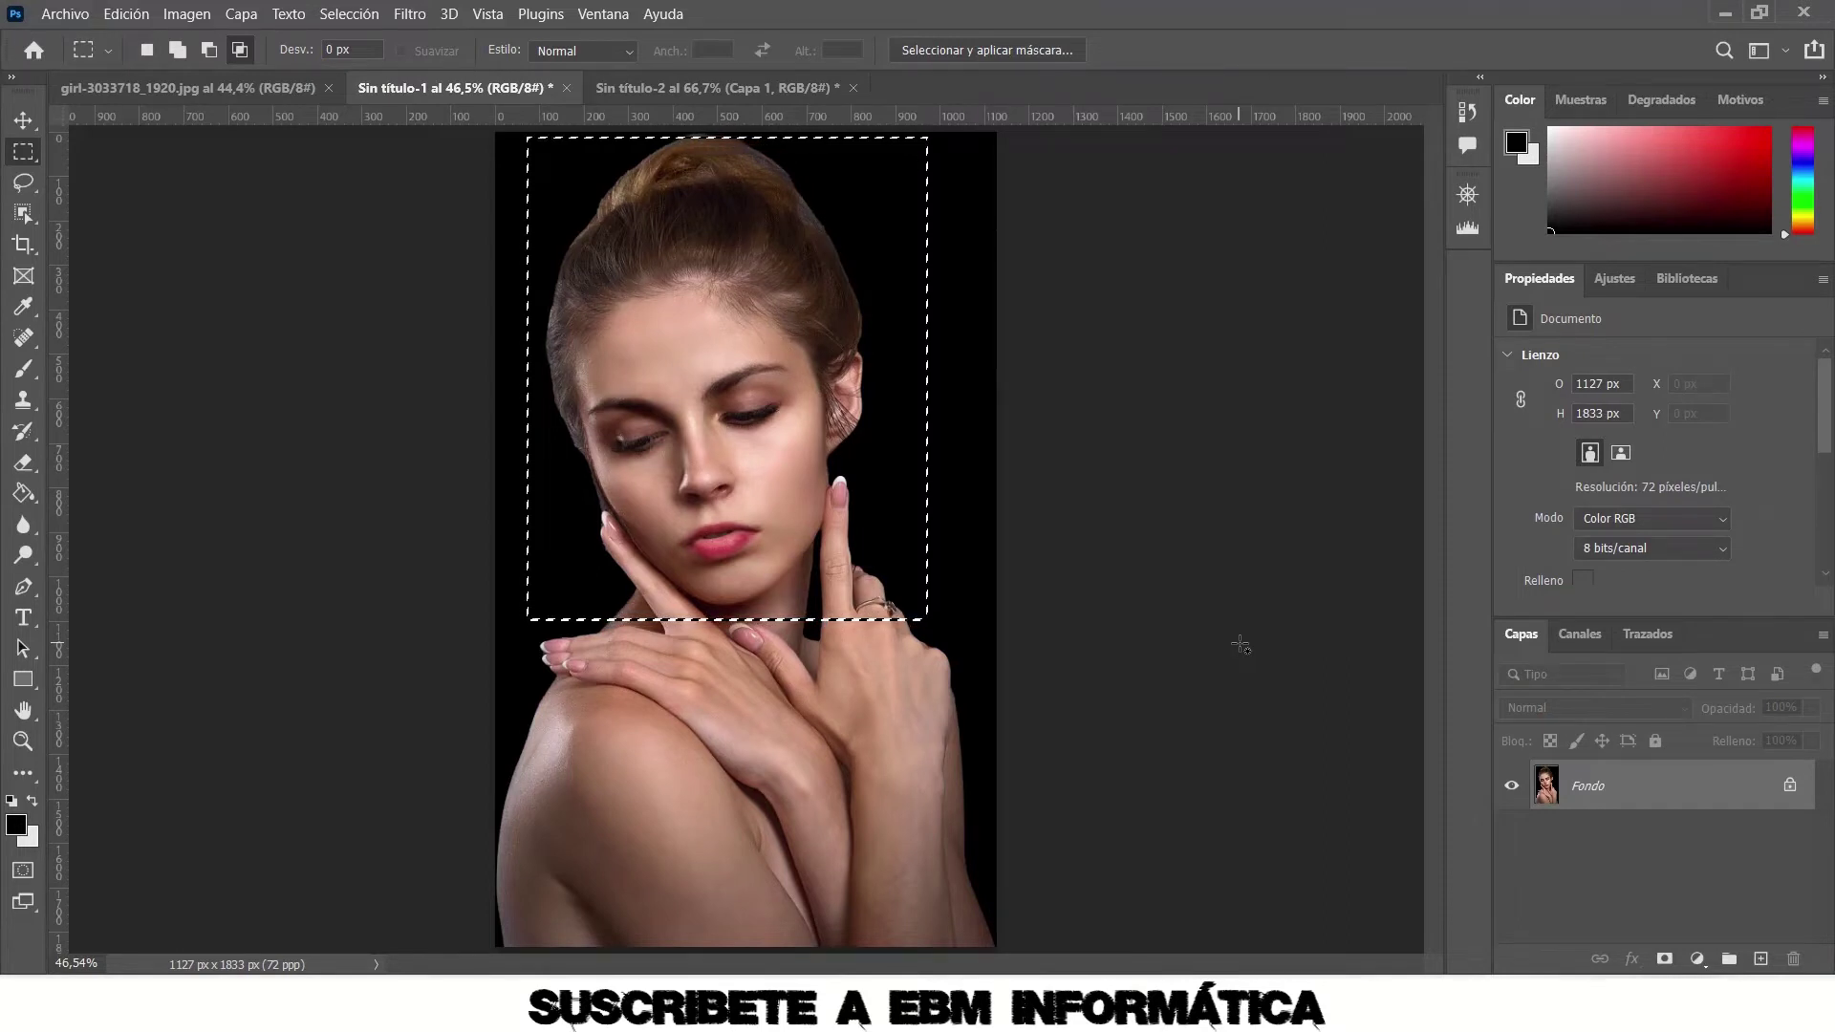
Duplicate the head selection to a layer, check it by toggling Fondo's visibility, then undo it.
key("ctrl+j")
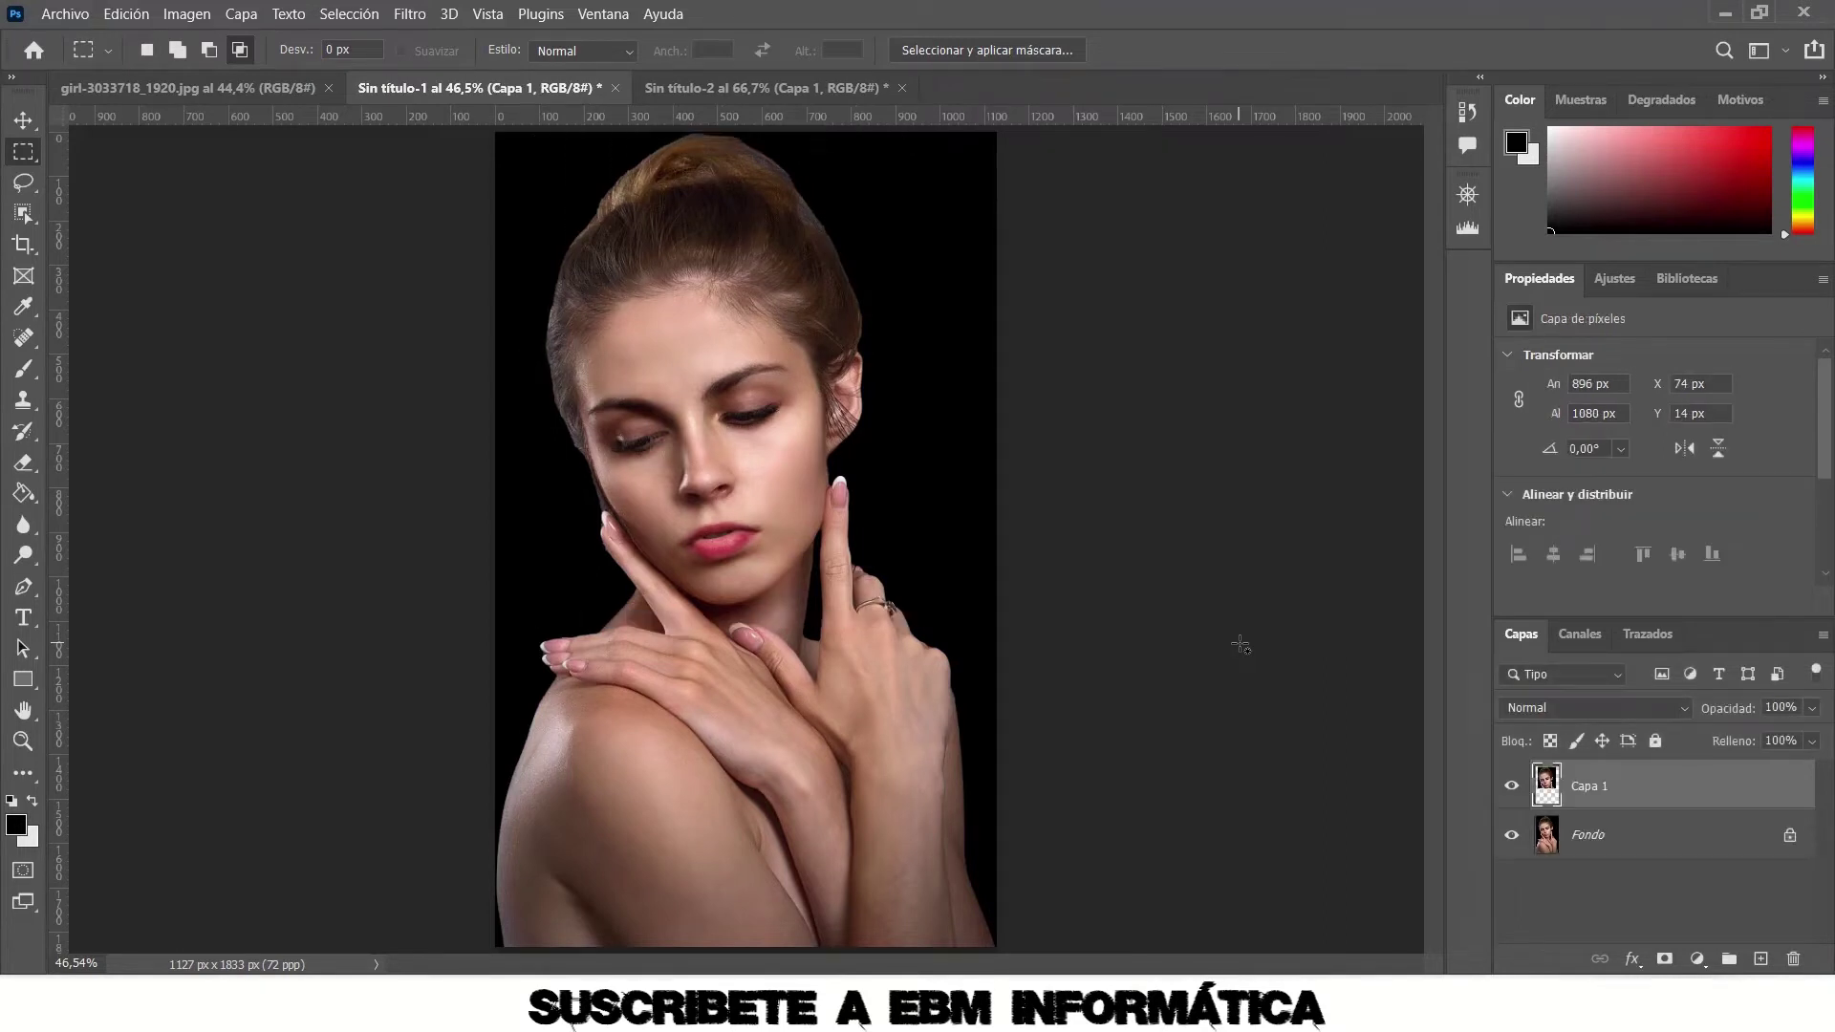
left_click(1512, 838)
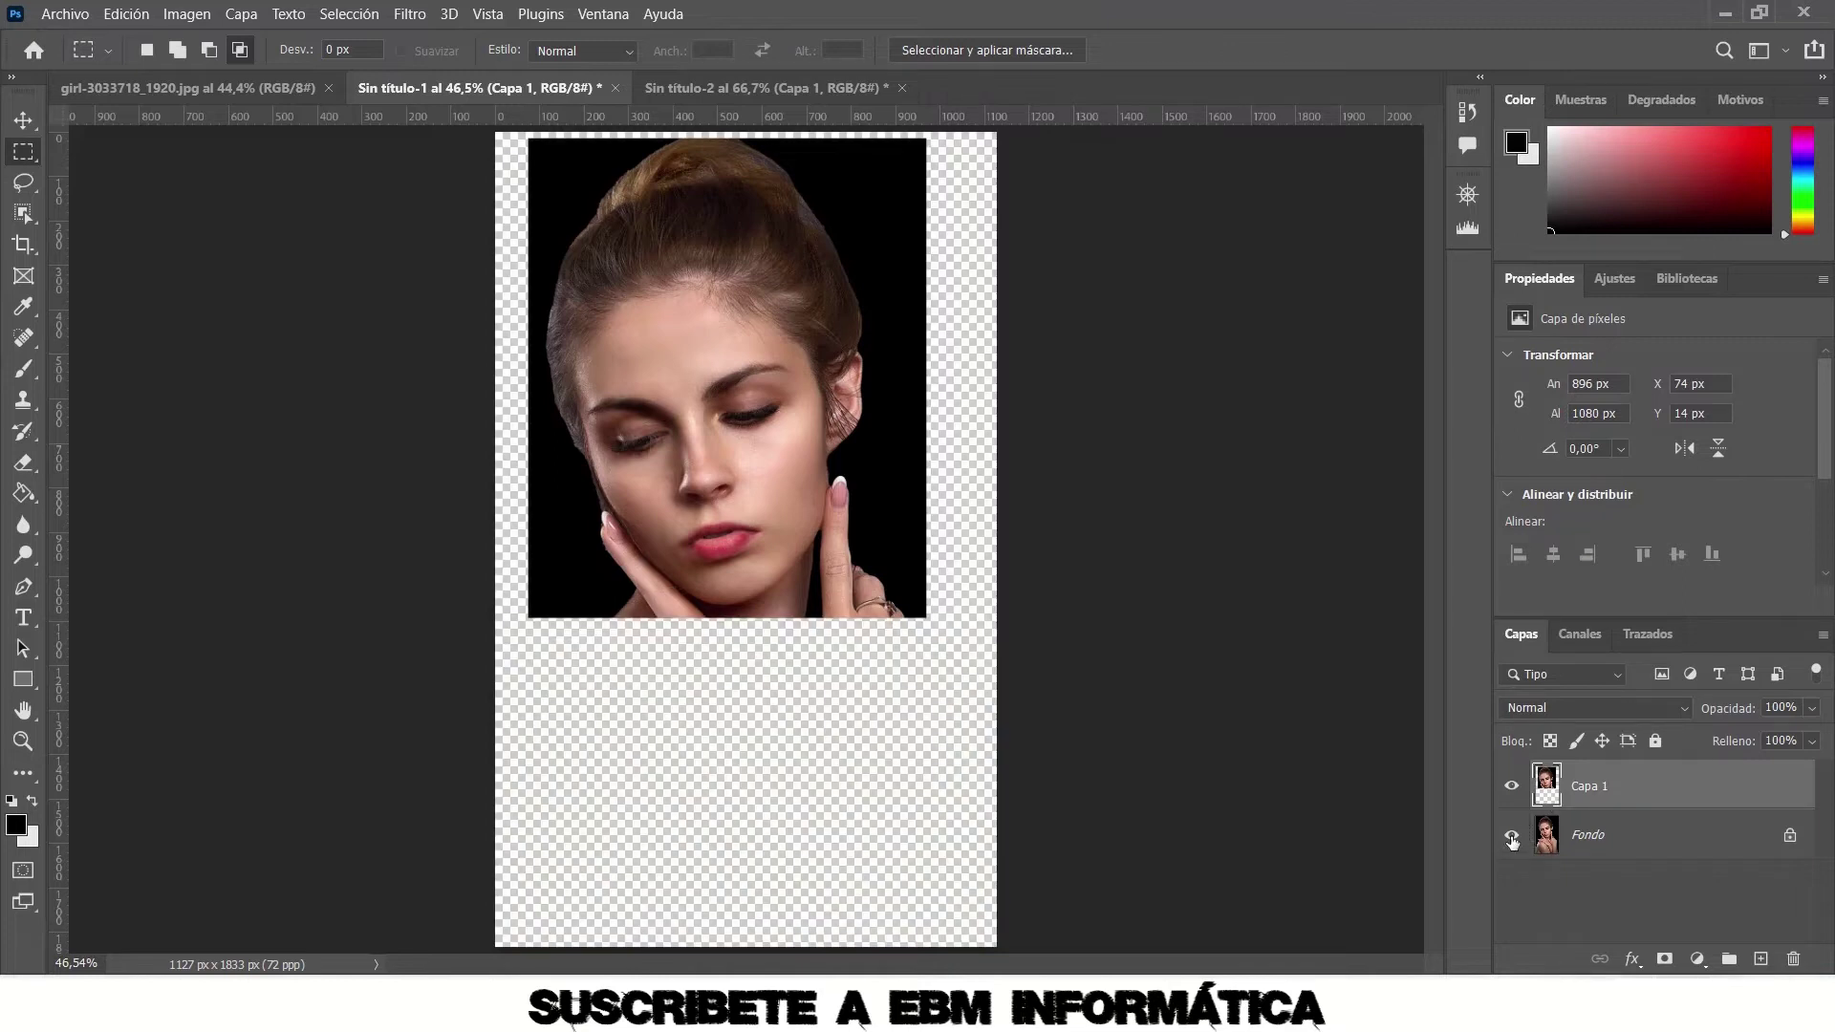
left_click(1512, 838)
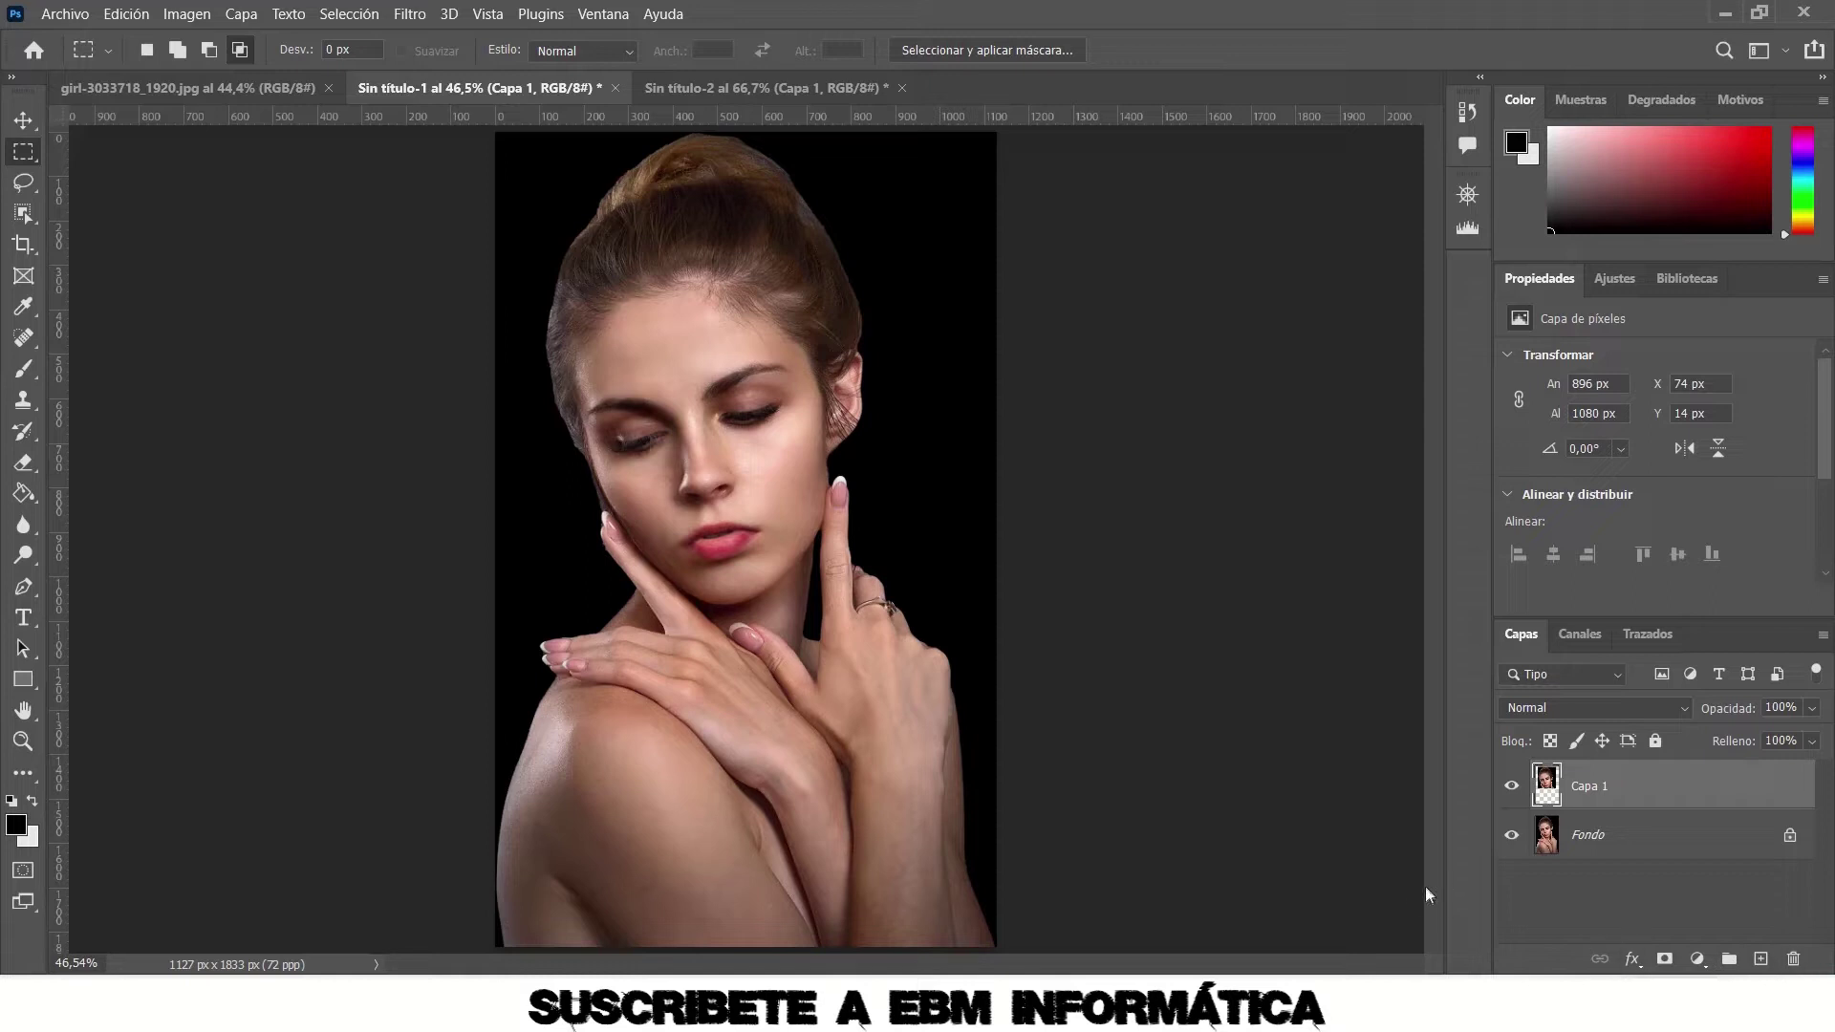
key("ctrl+z")
key("ctrl+z")
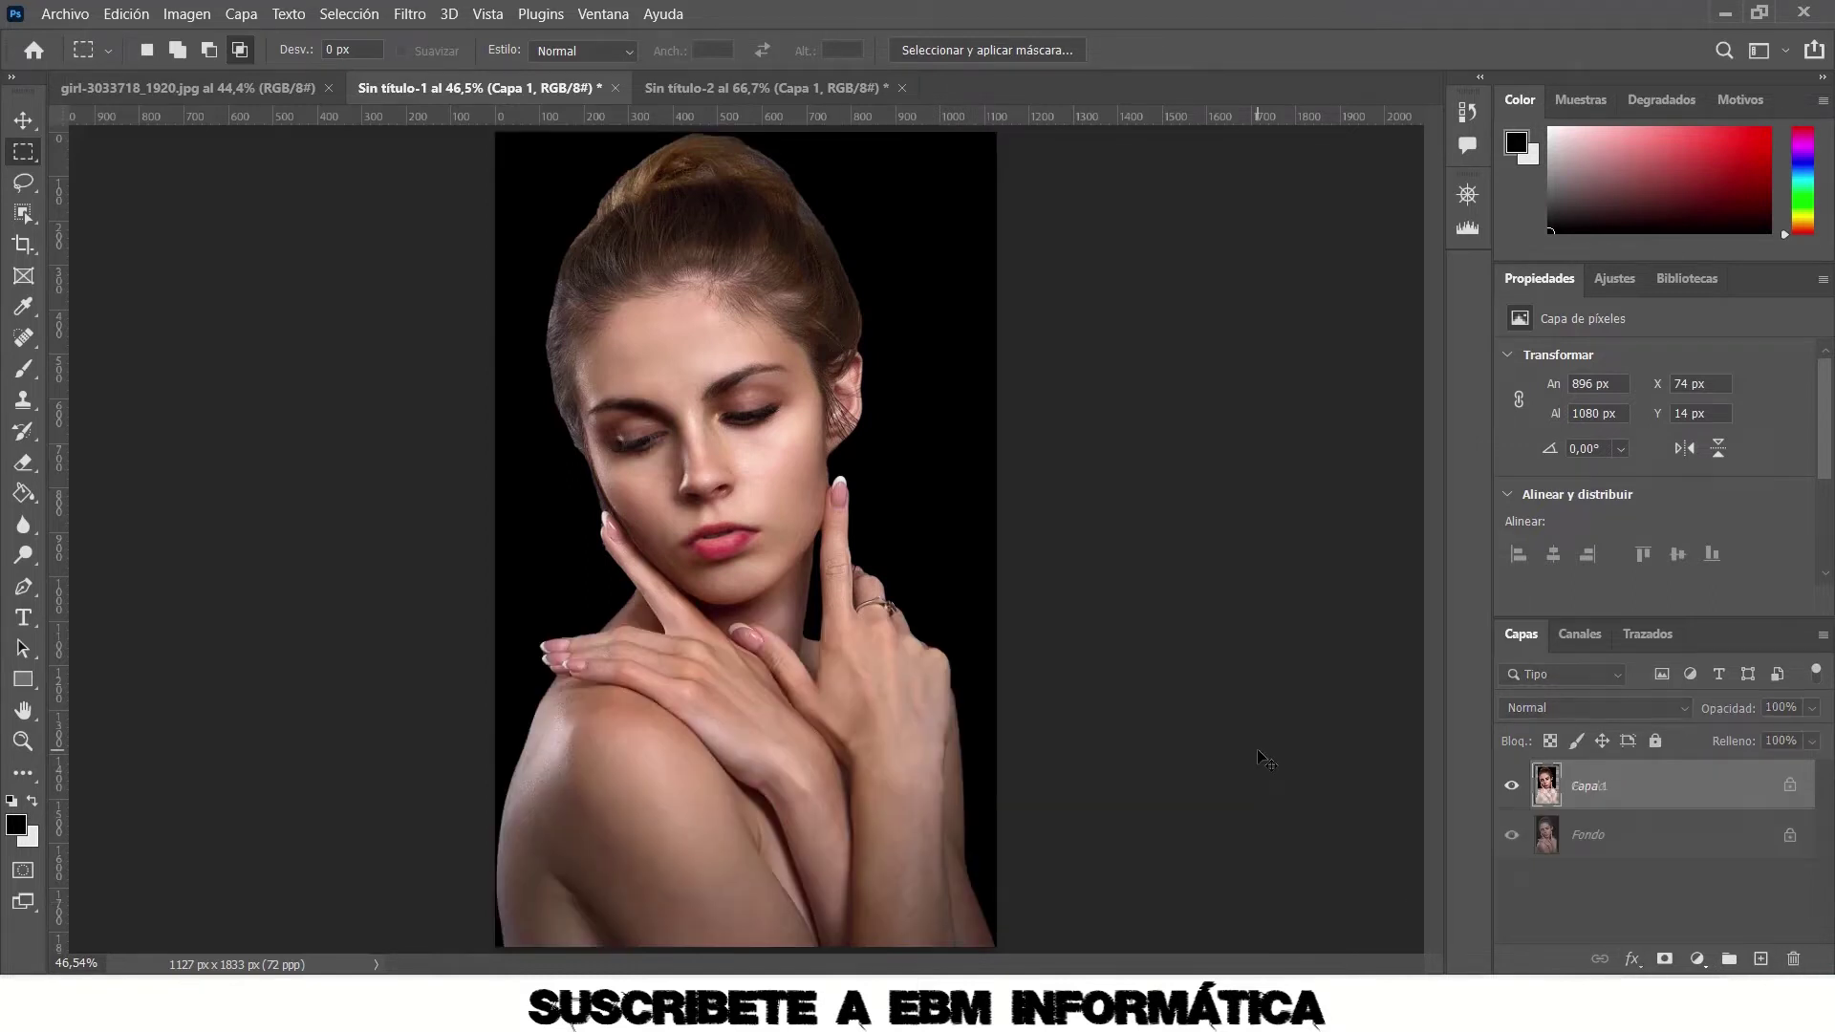
key("ctrl+z")
Switch to the Elliptical Marquee and draw a circular selection enclosing the woman's whole head.
key("ctrl+d")
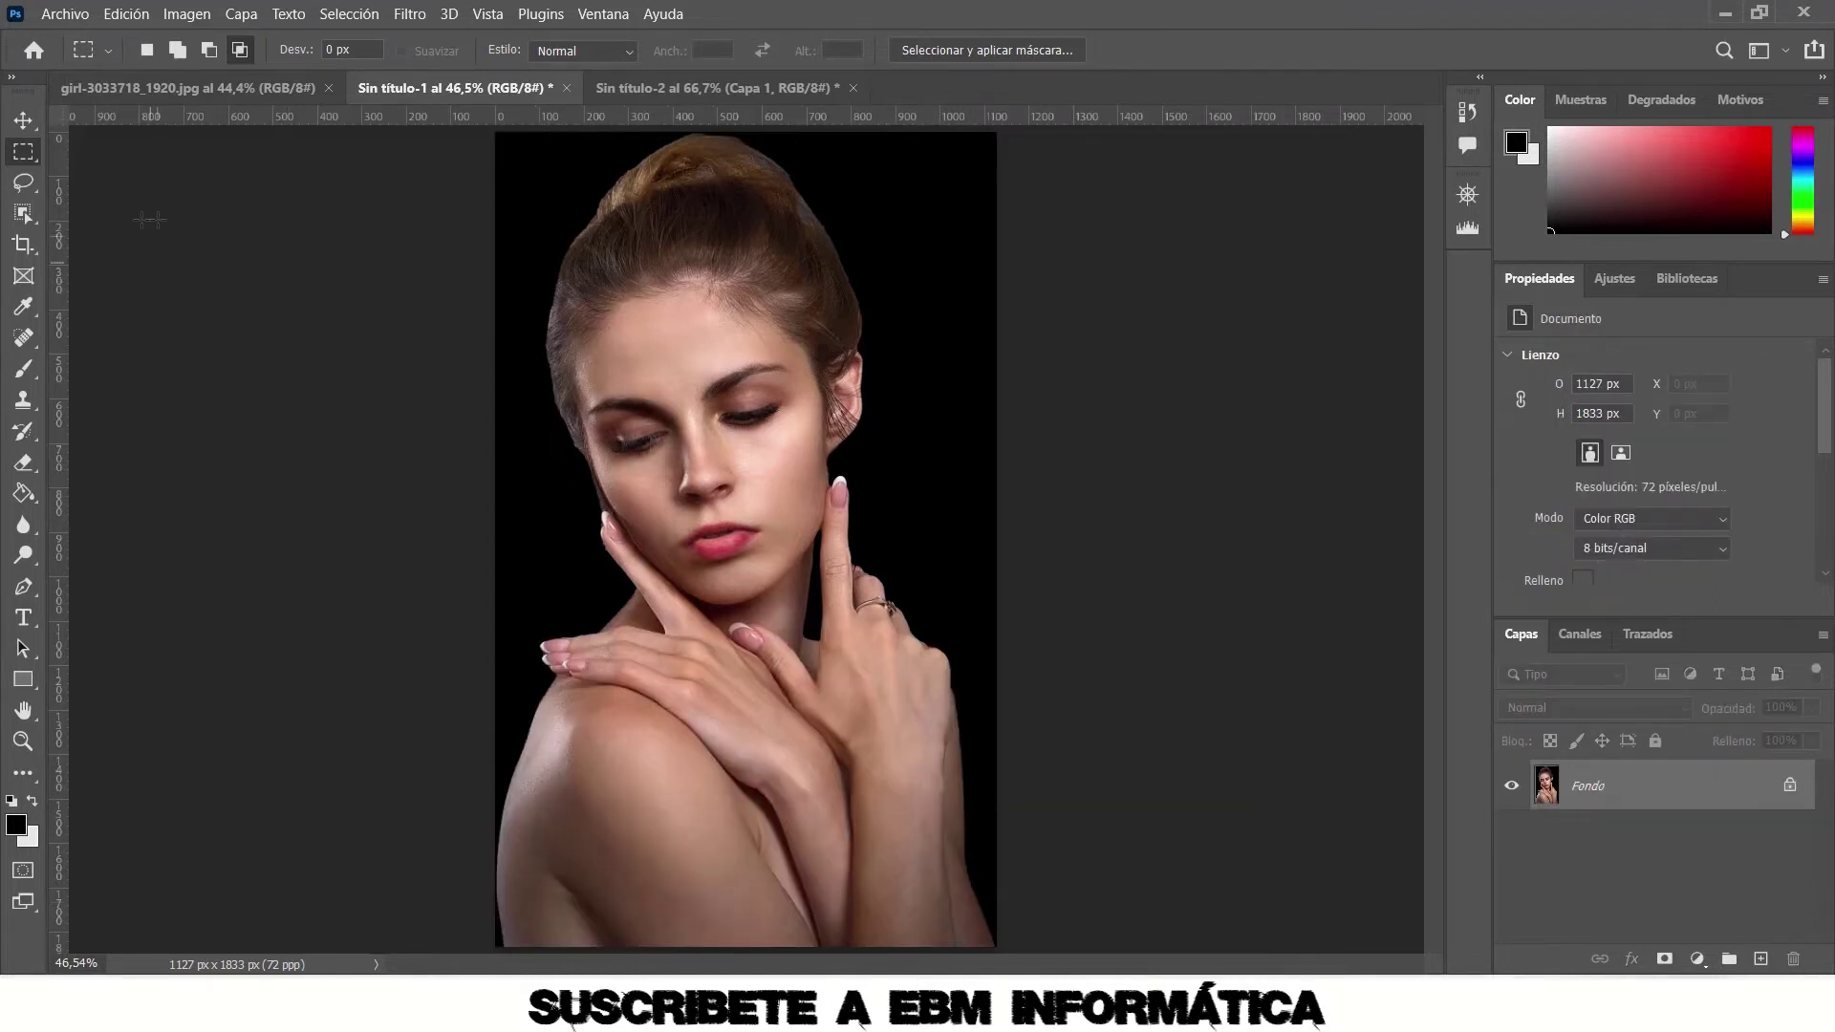
right_click(16, 153)
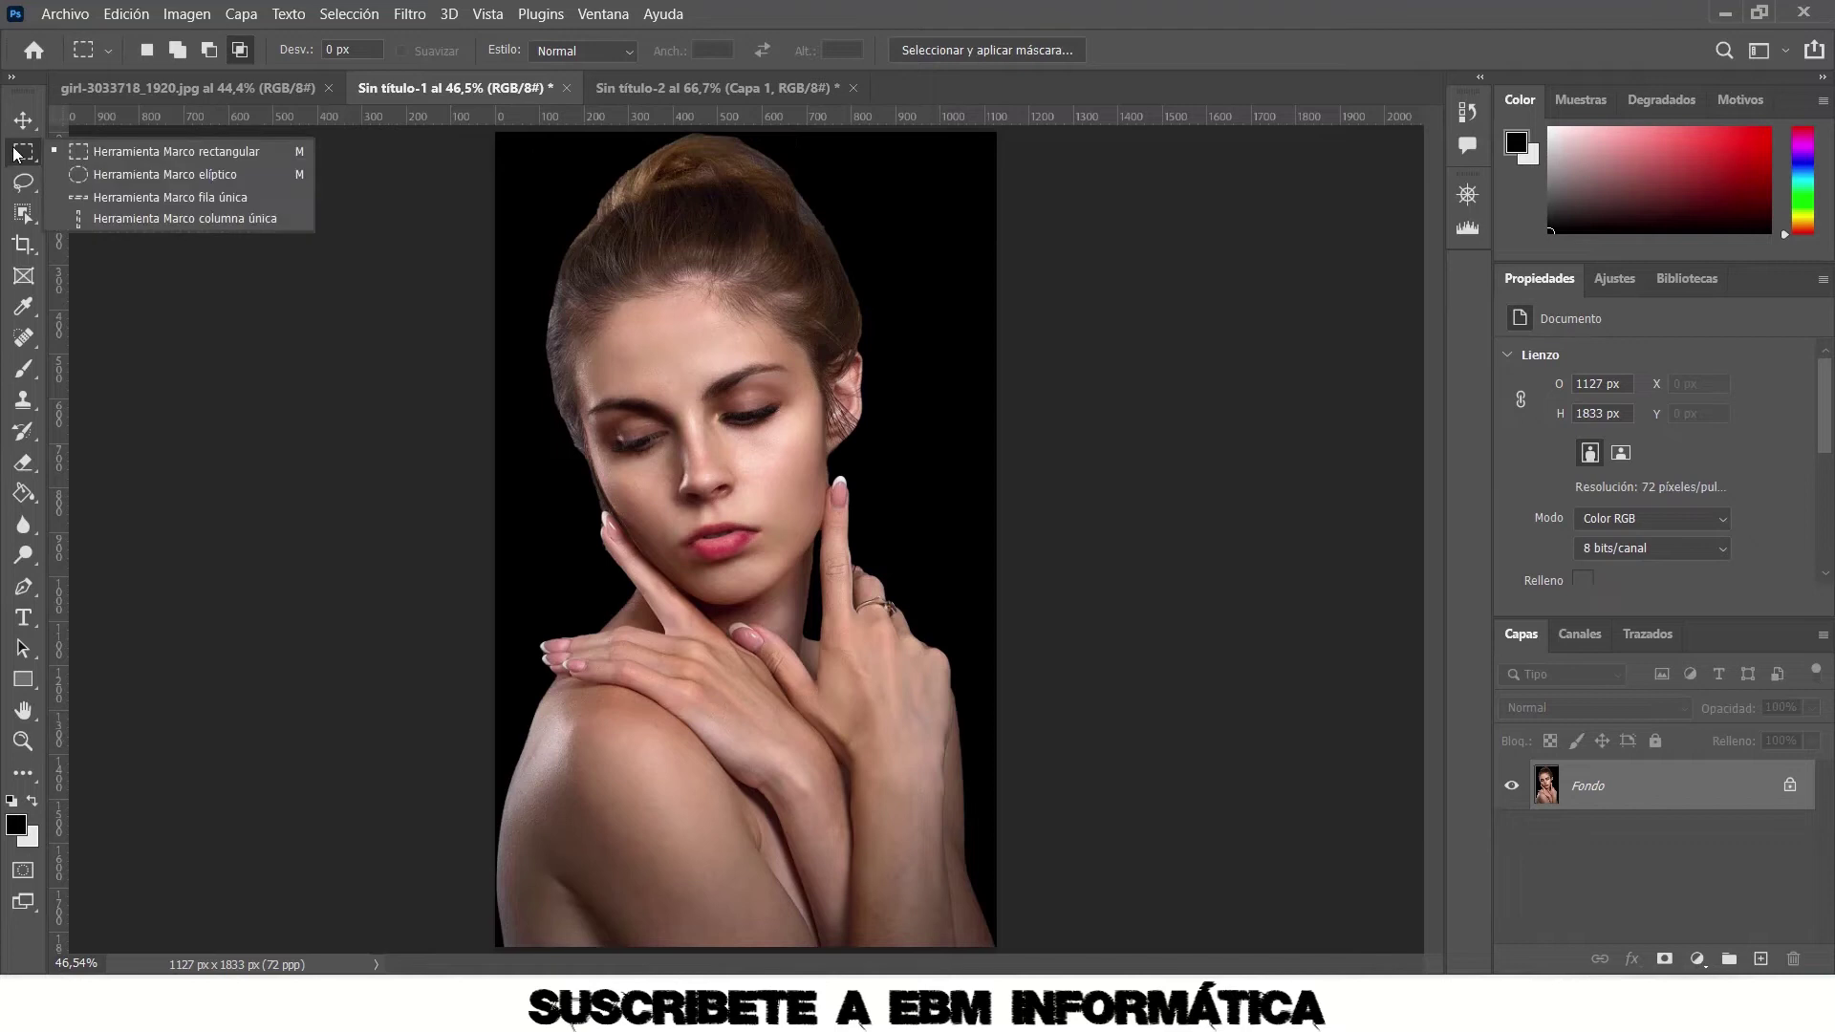
left_click(103, 174)
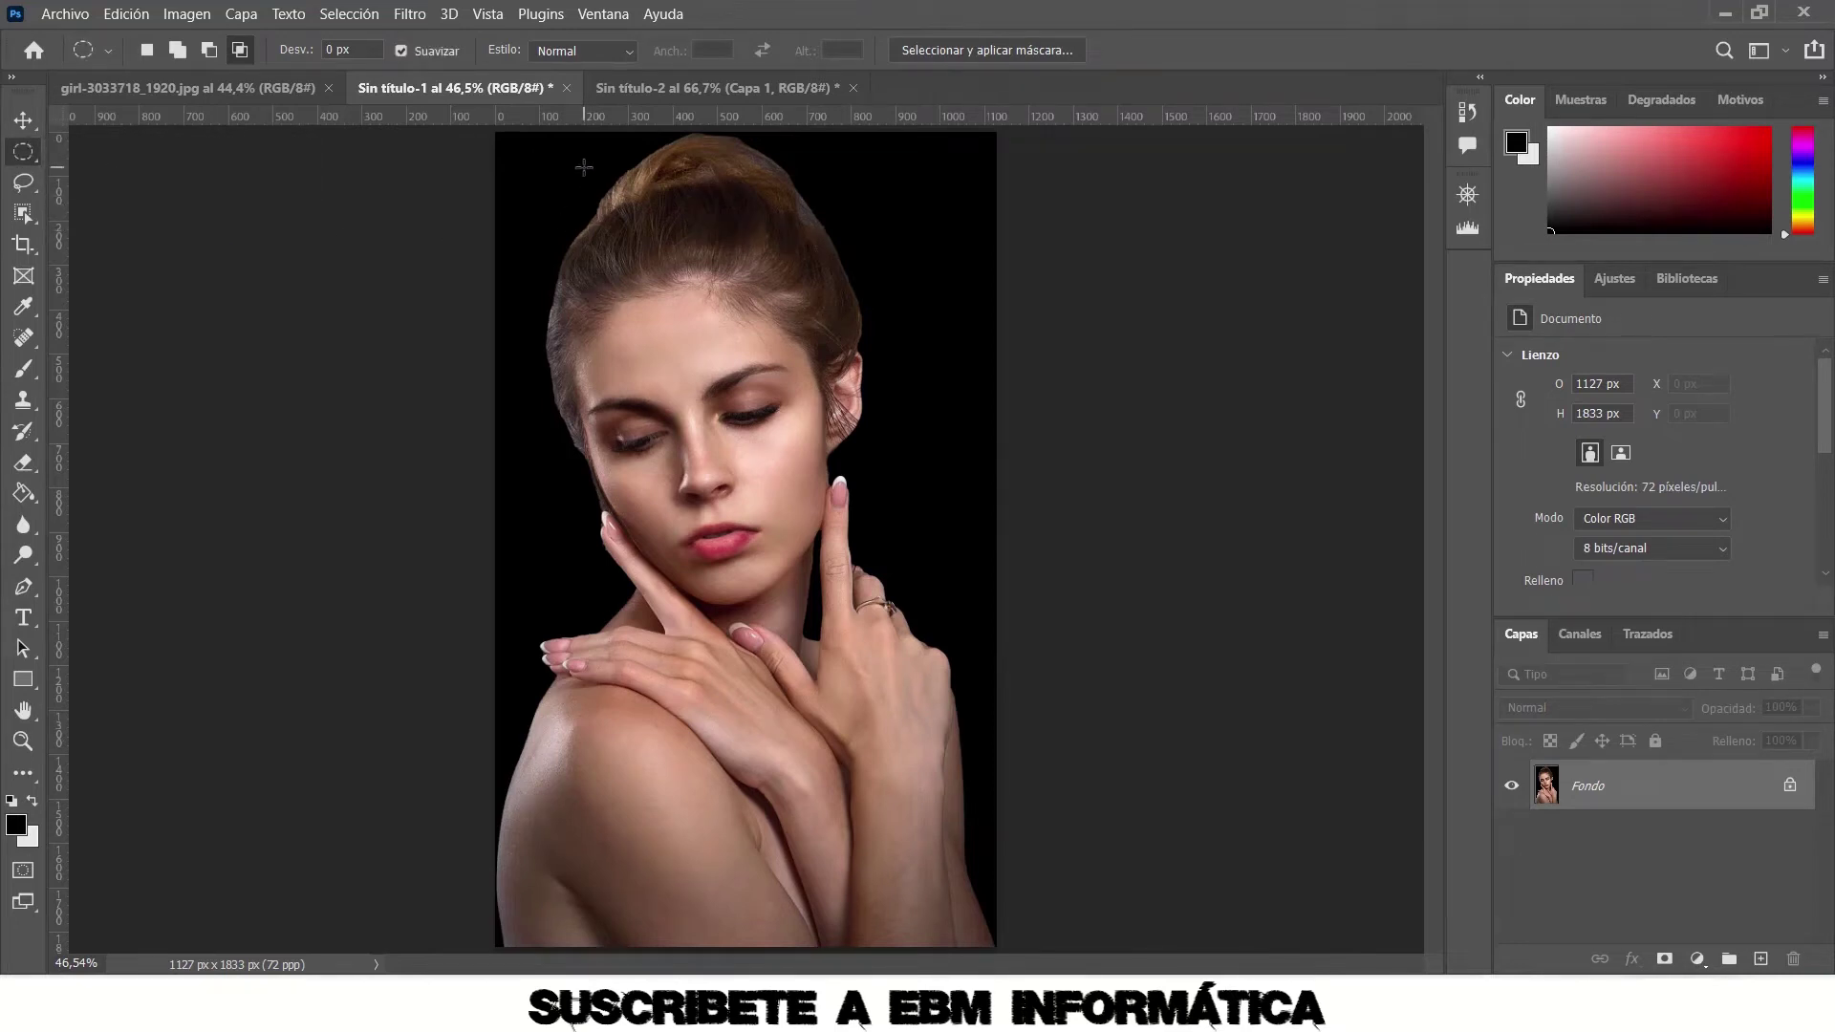
mouse_move(552, 155)
left_mouse_down()
mouse_move(956, 588)
mouse_move(910, 661)
left_mouse_up()
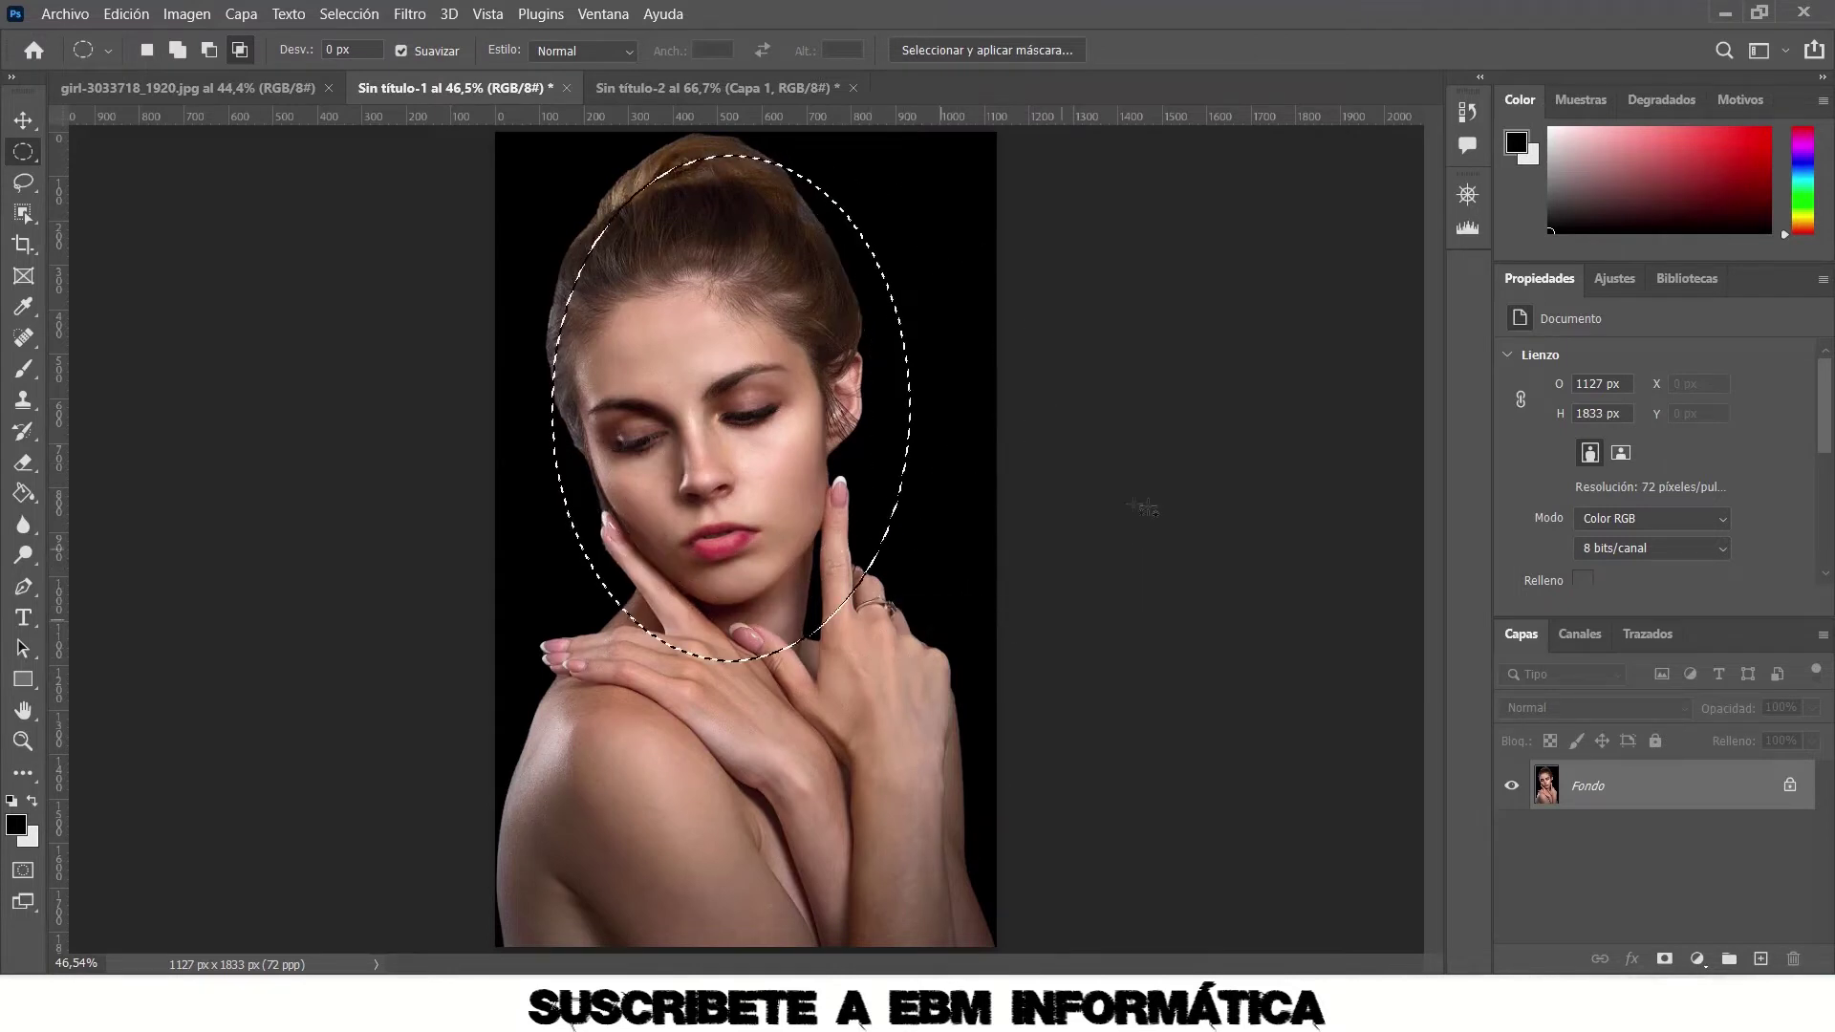
key("ctrl+d")
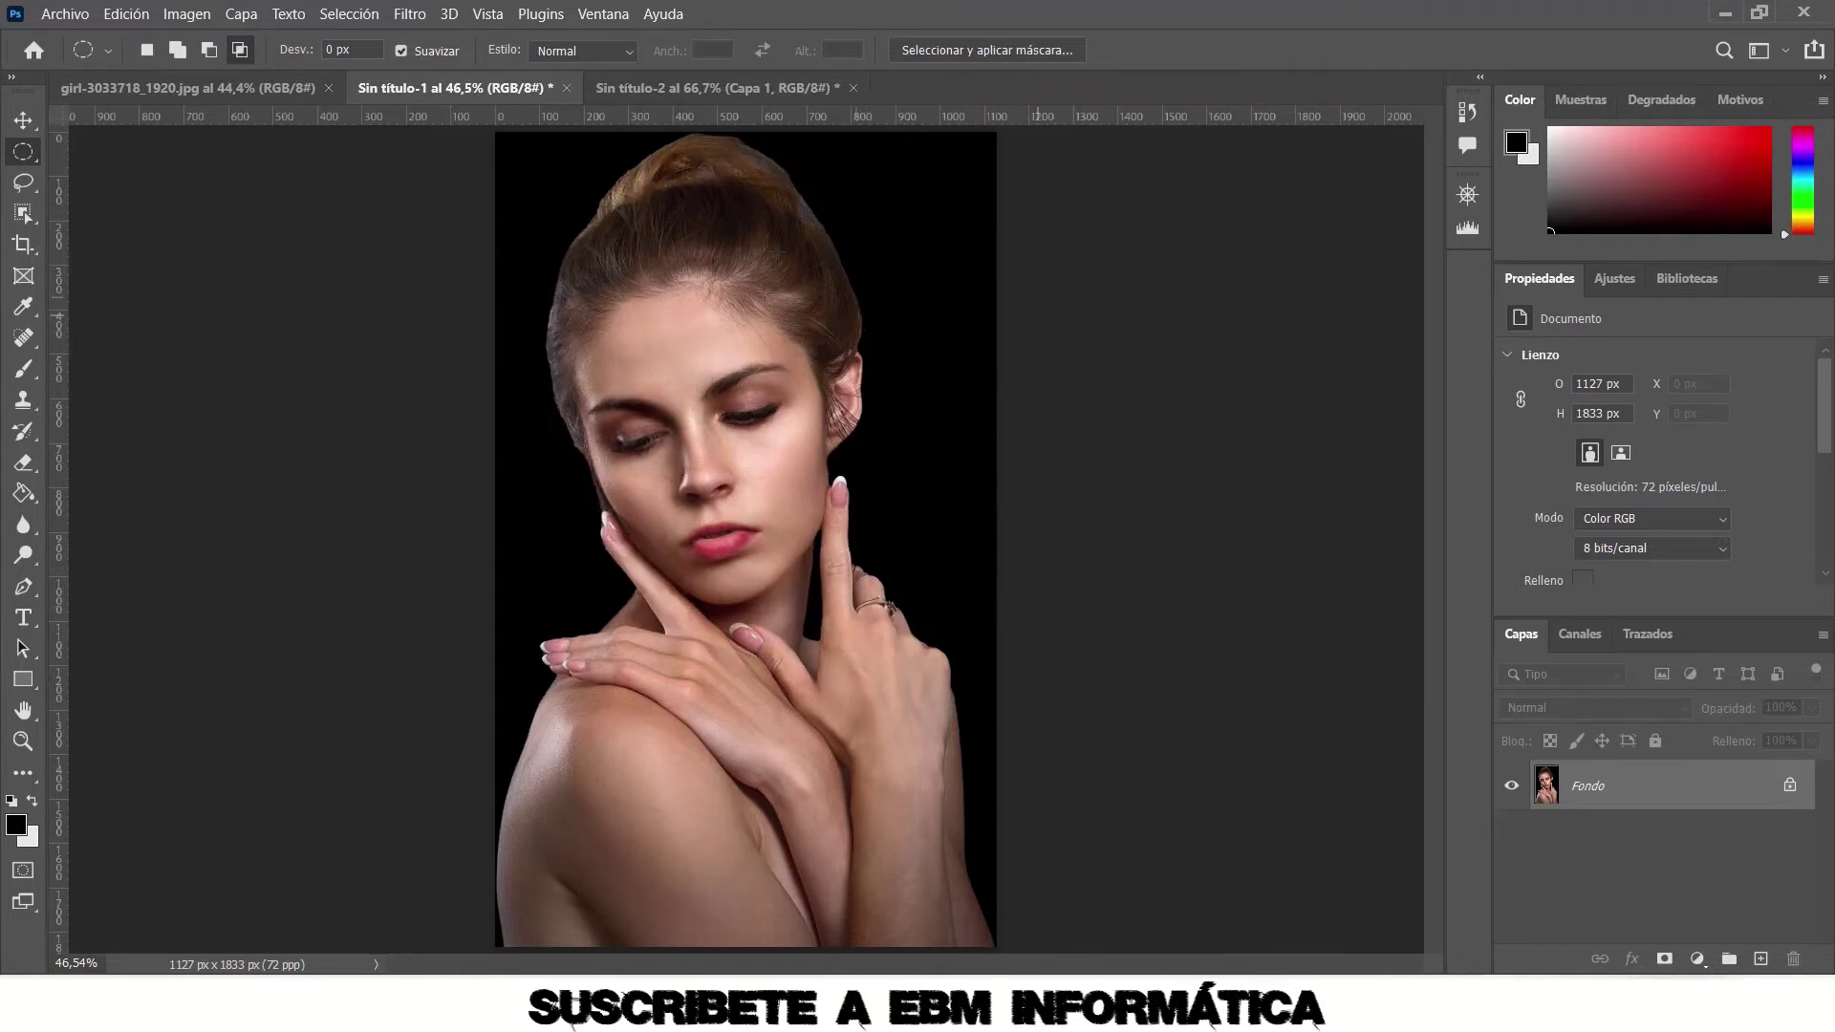
left_click_drag(568, 154, 936, 597)
left_click_drag(540, 186, 891, 707)
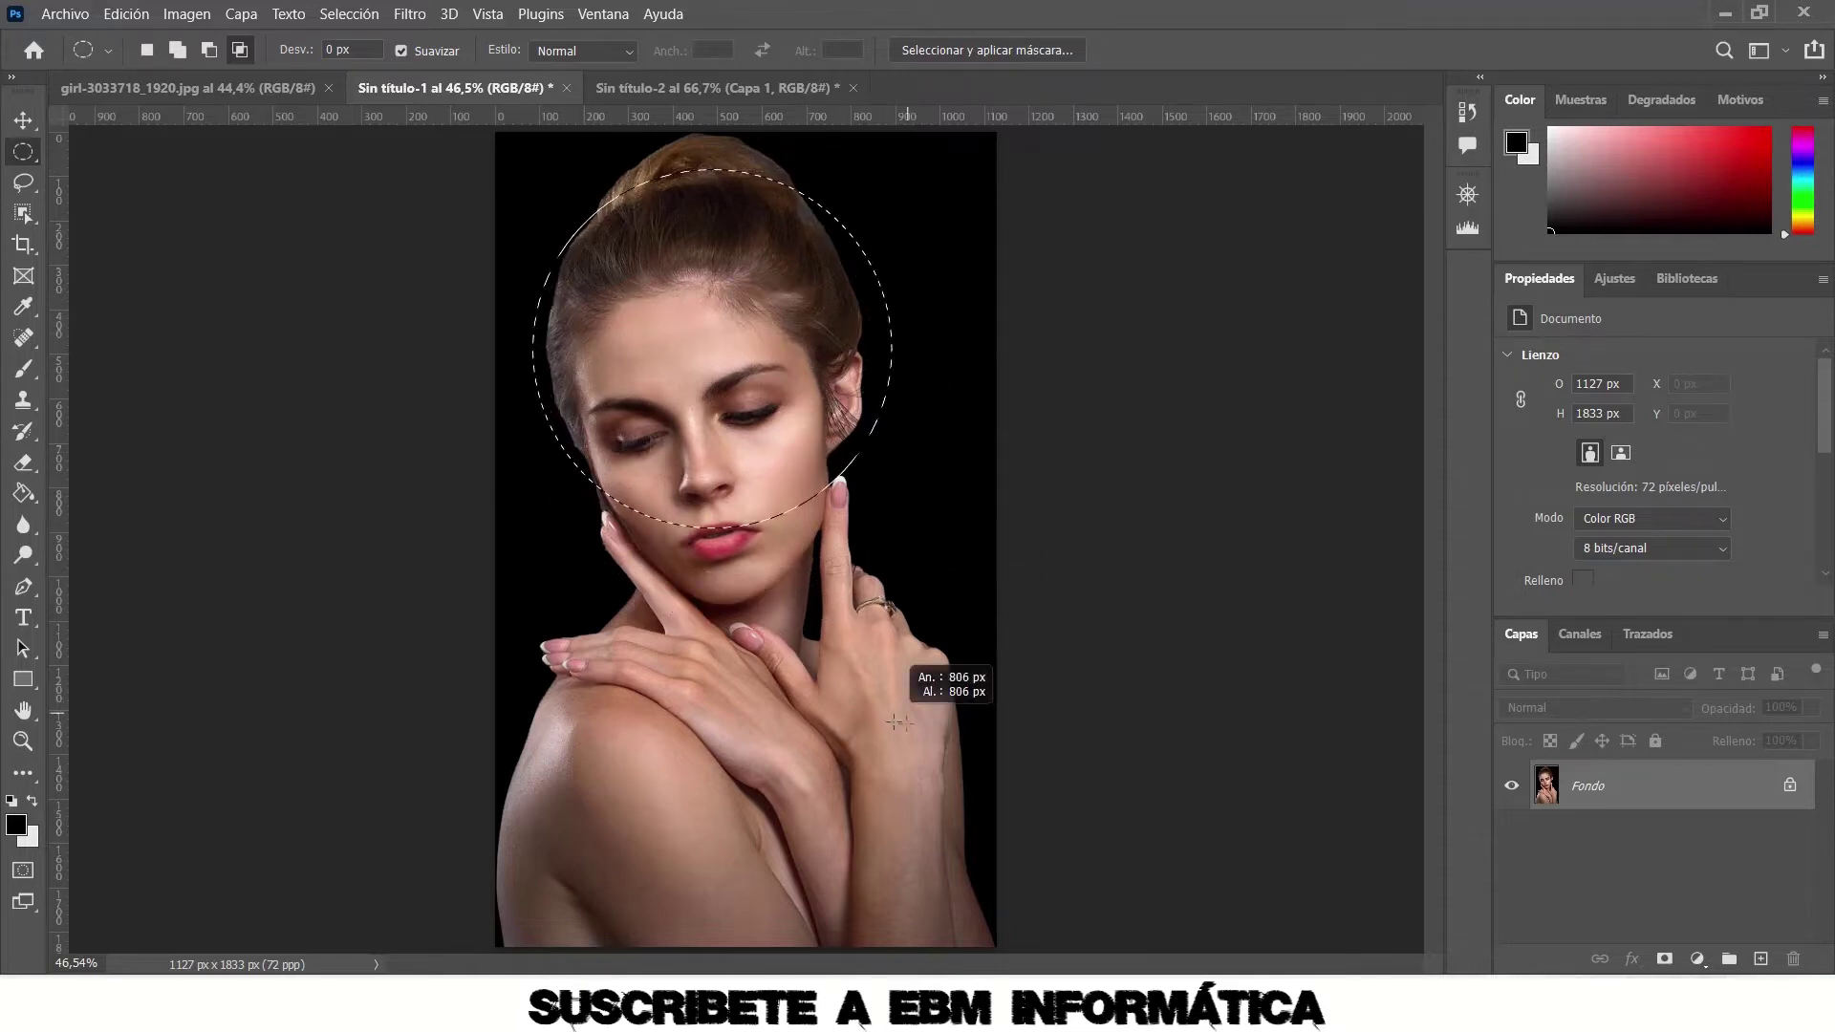
left_click_drag(890, 707, 932, 721)
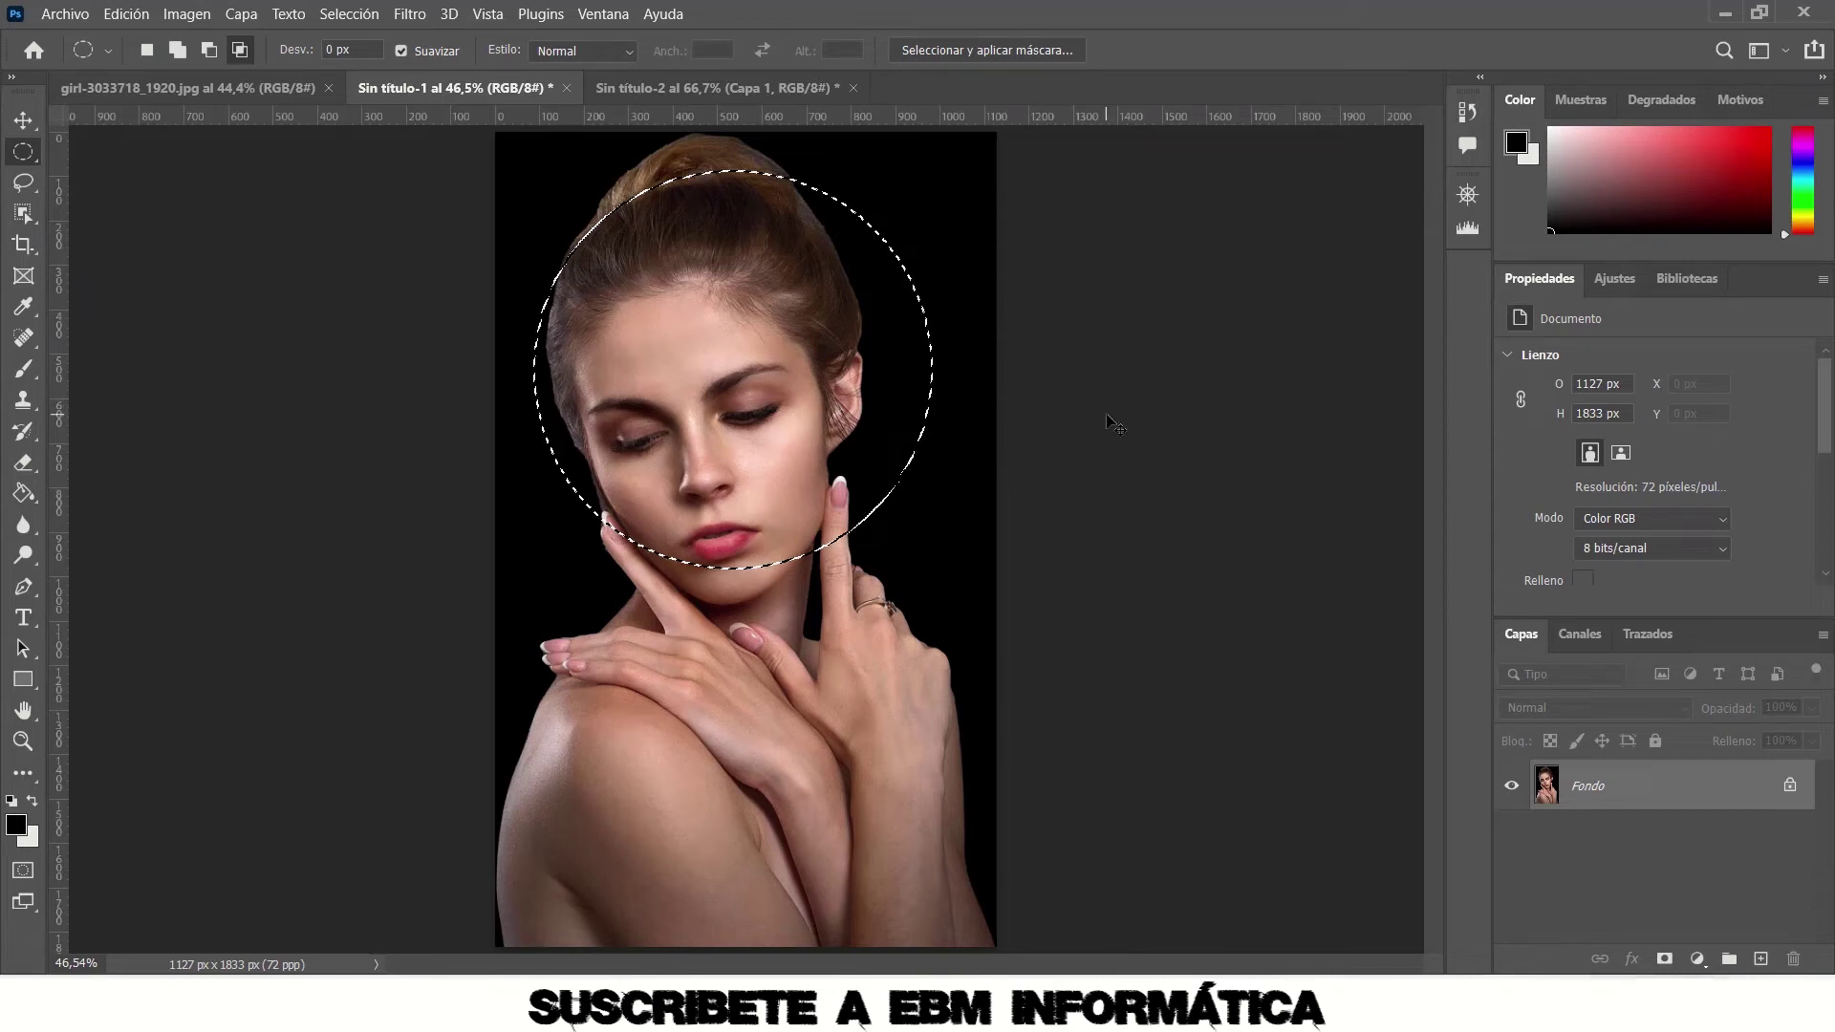
Preview the circle on a temporary layer, undo it, then copy the face for a new 896×896 document.
key("ctrl+j")
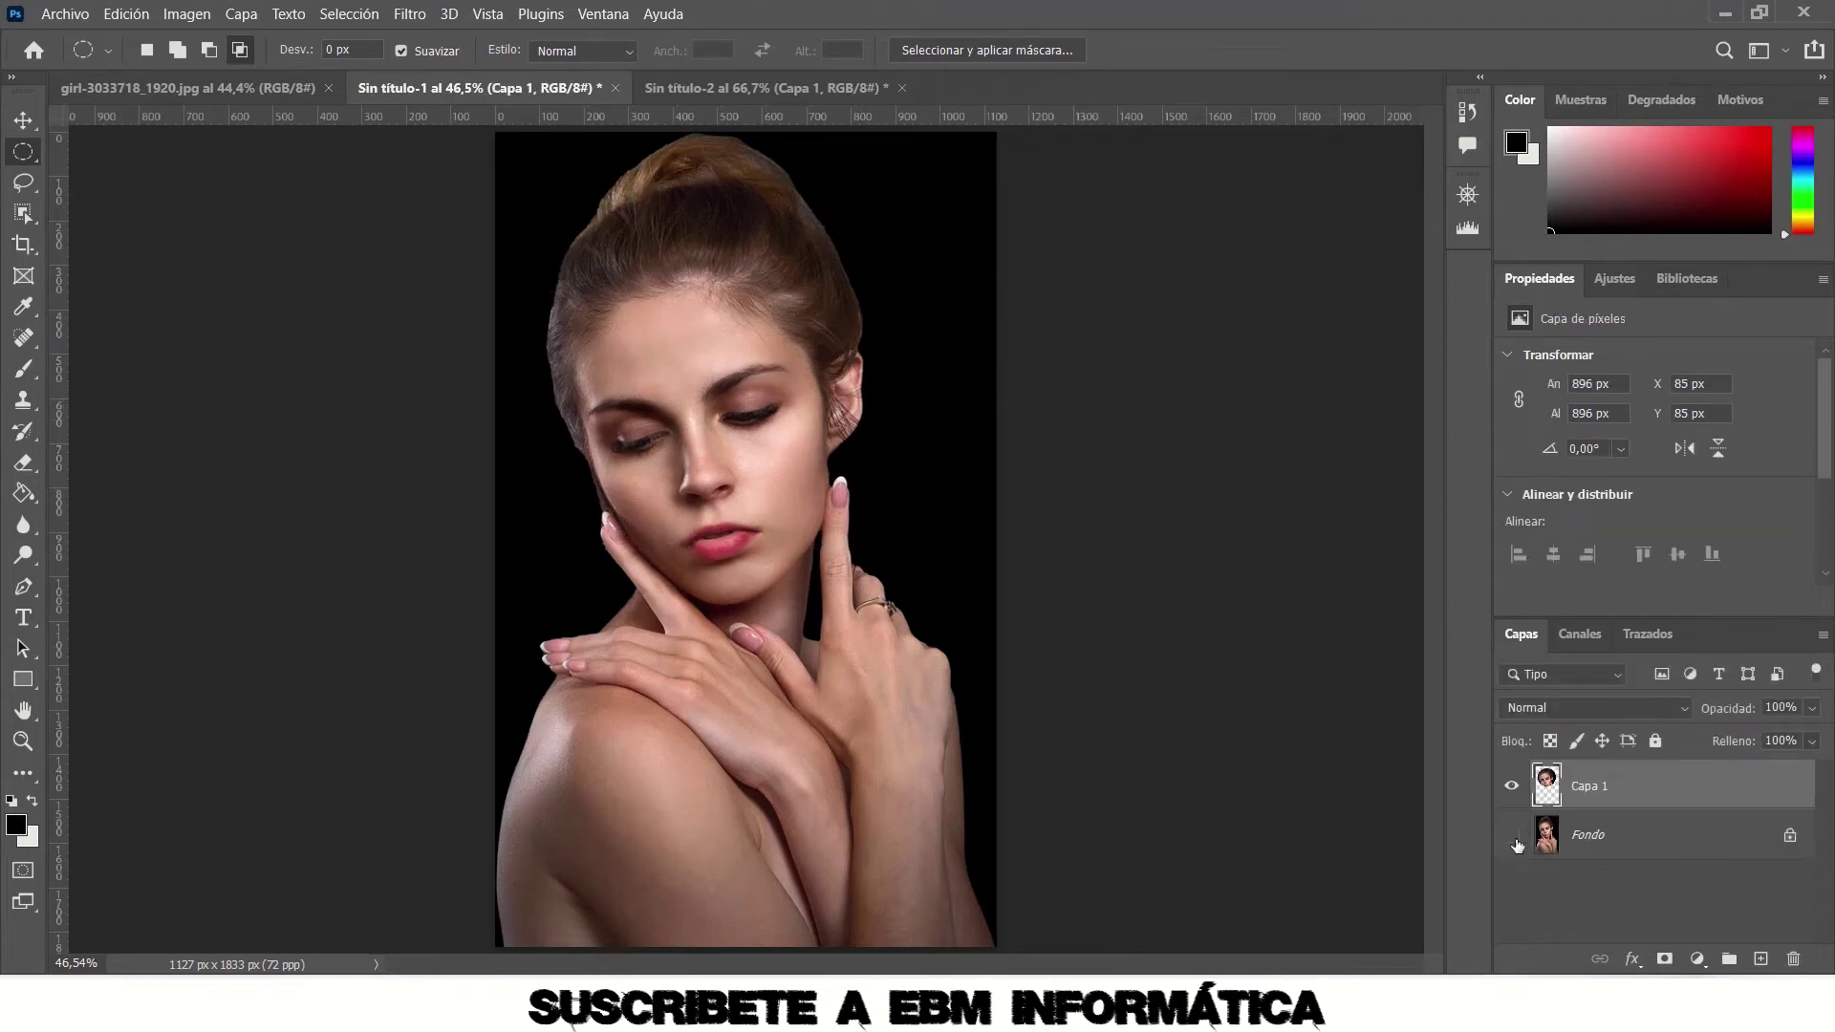
left_click(1512, 835)
left_click(1512, 835)
key("ctrl+z")
key("ctrl+z")
key("ctrl+z")
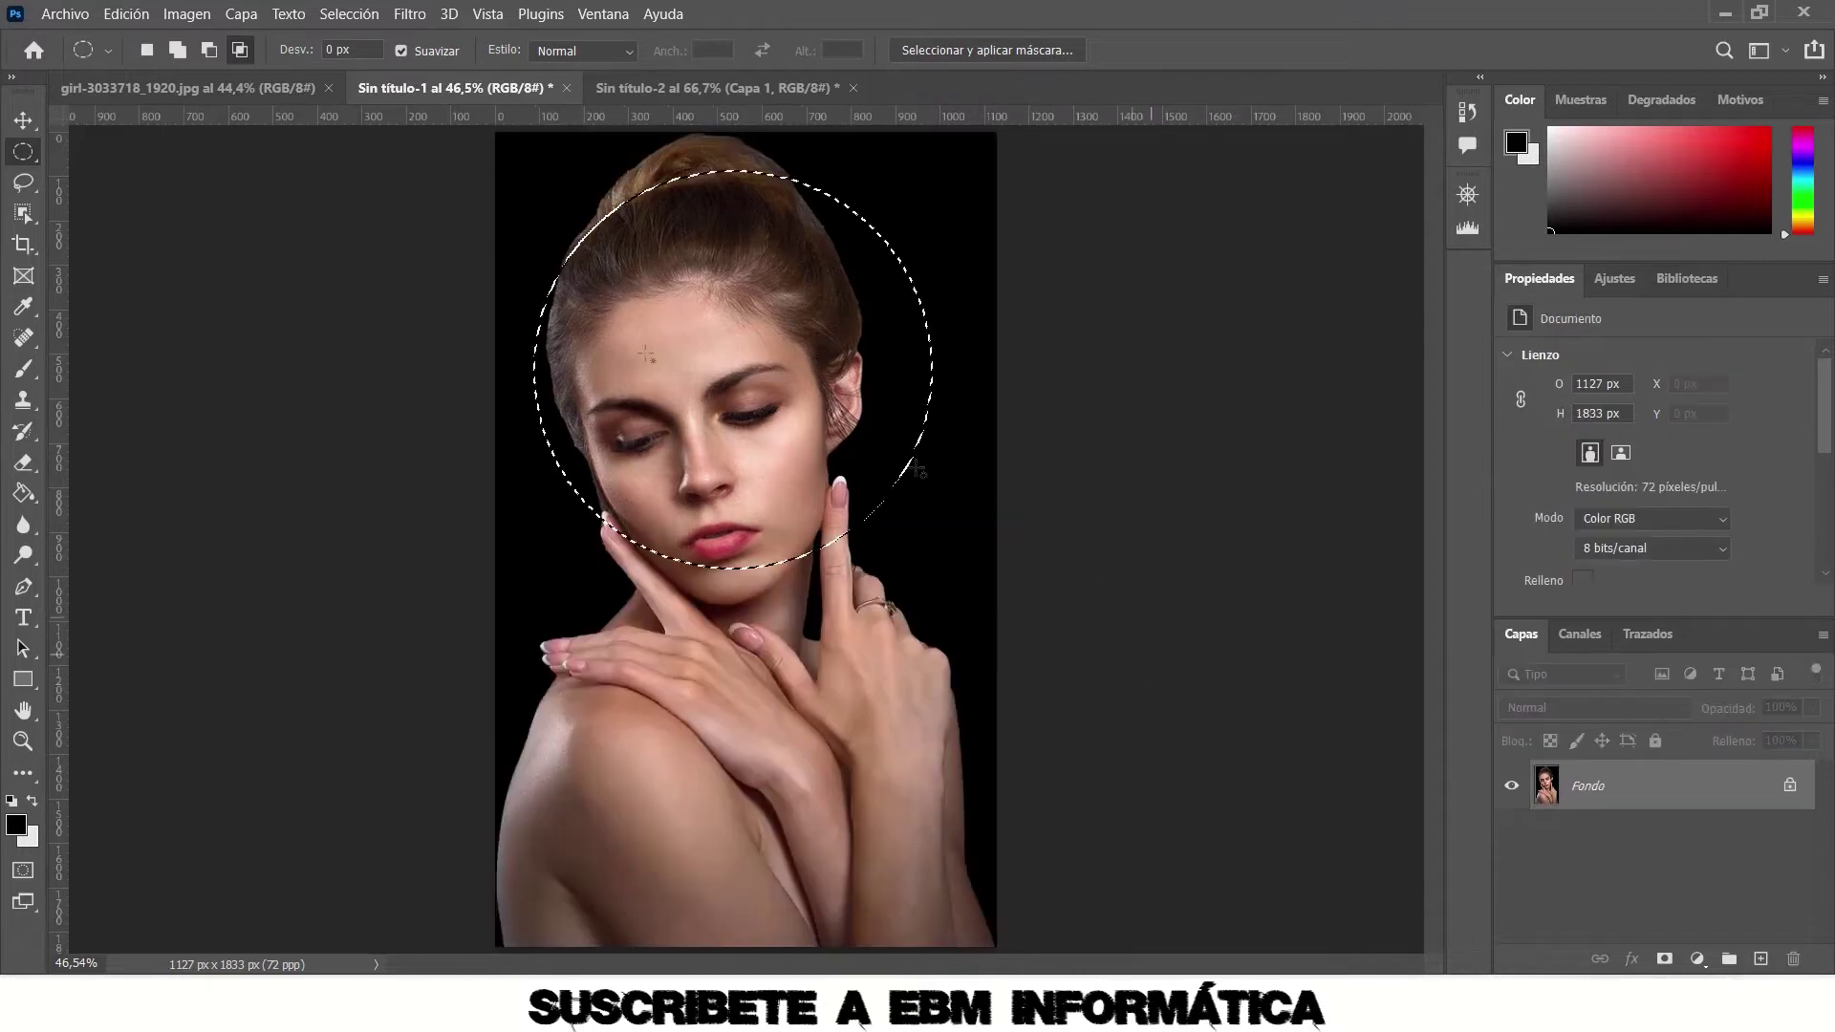
left_click(126, 14)
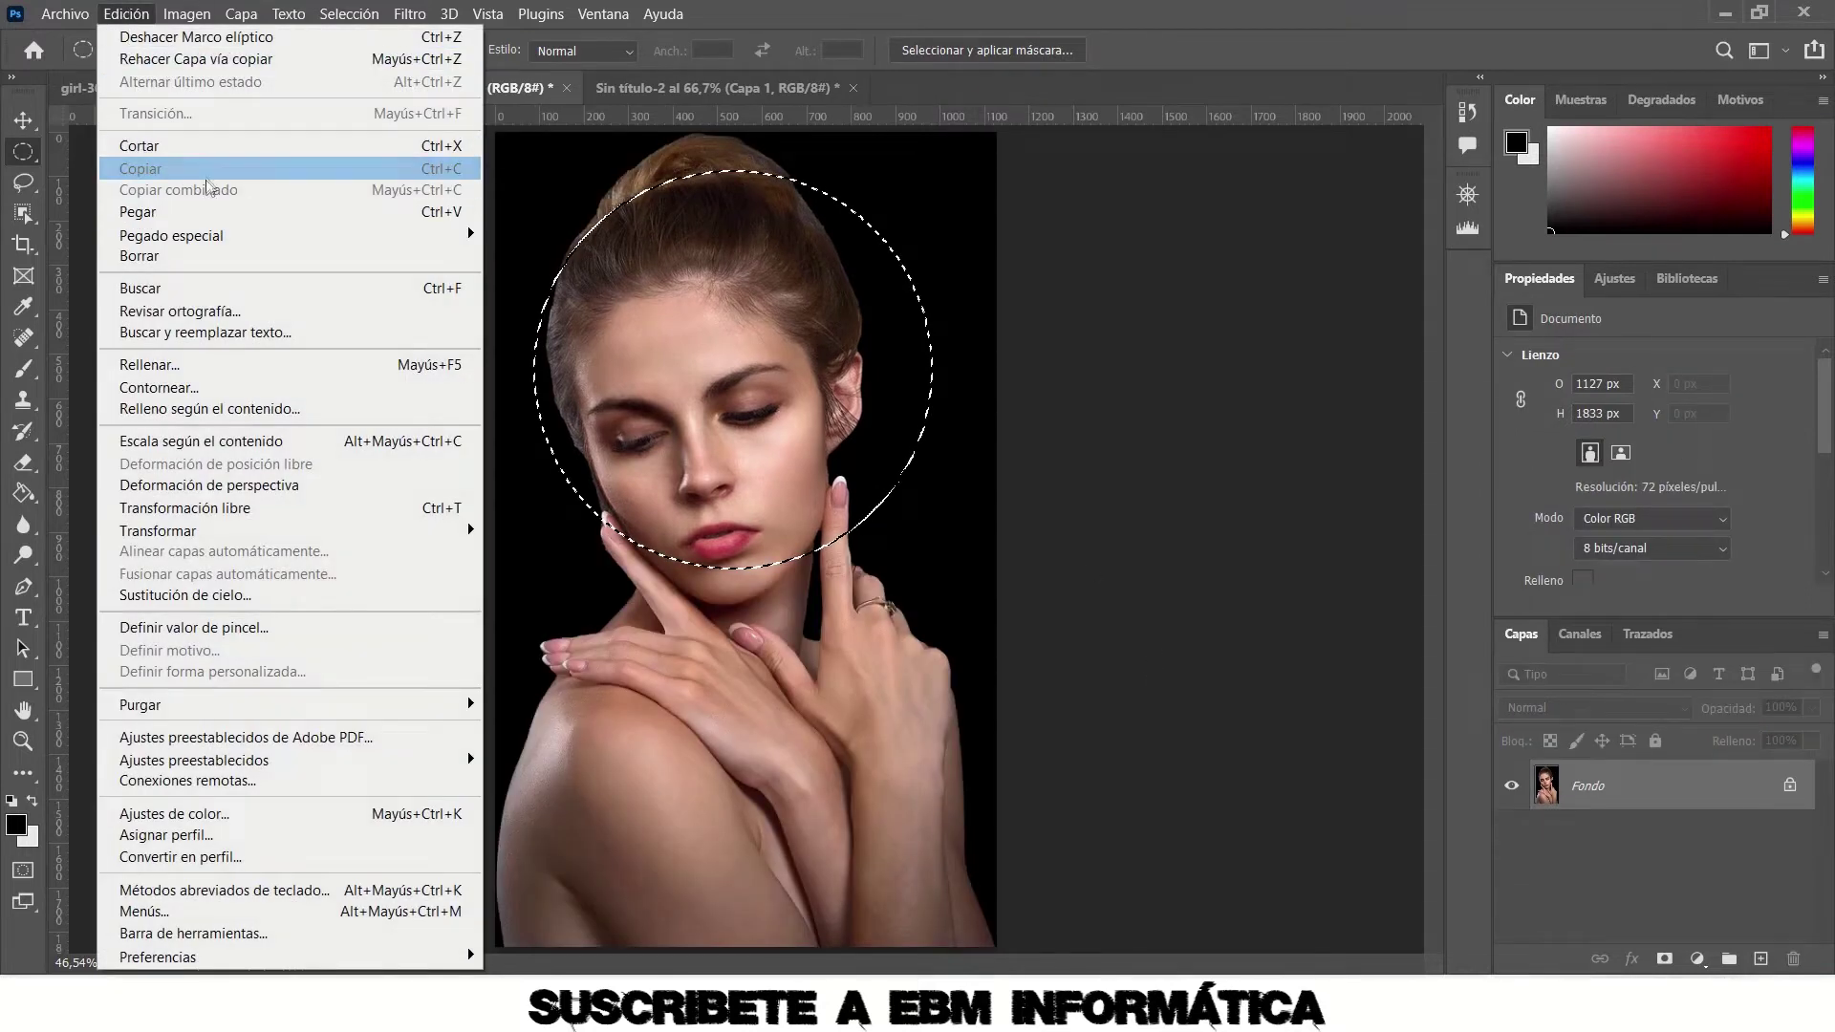
left_click(206, 179)
left_click(65, 13)
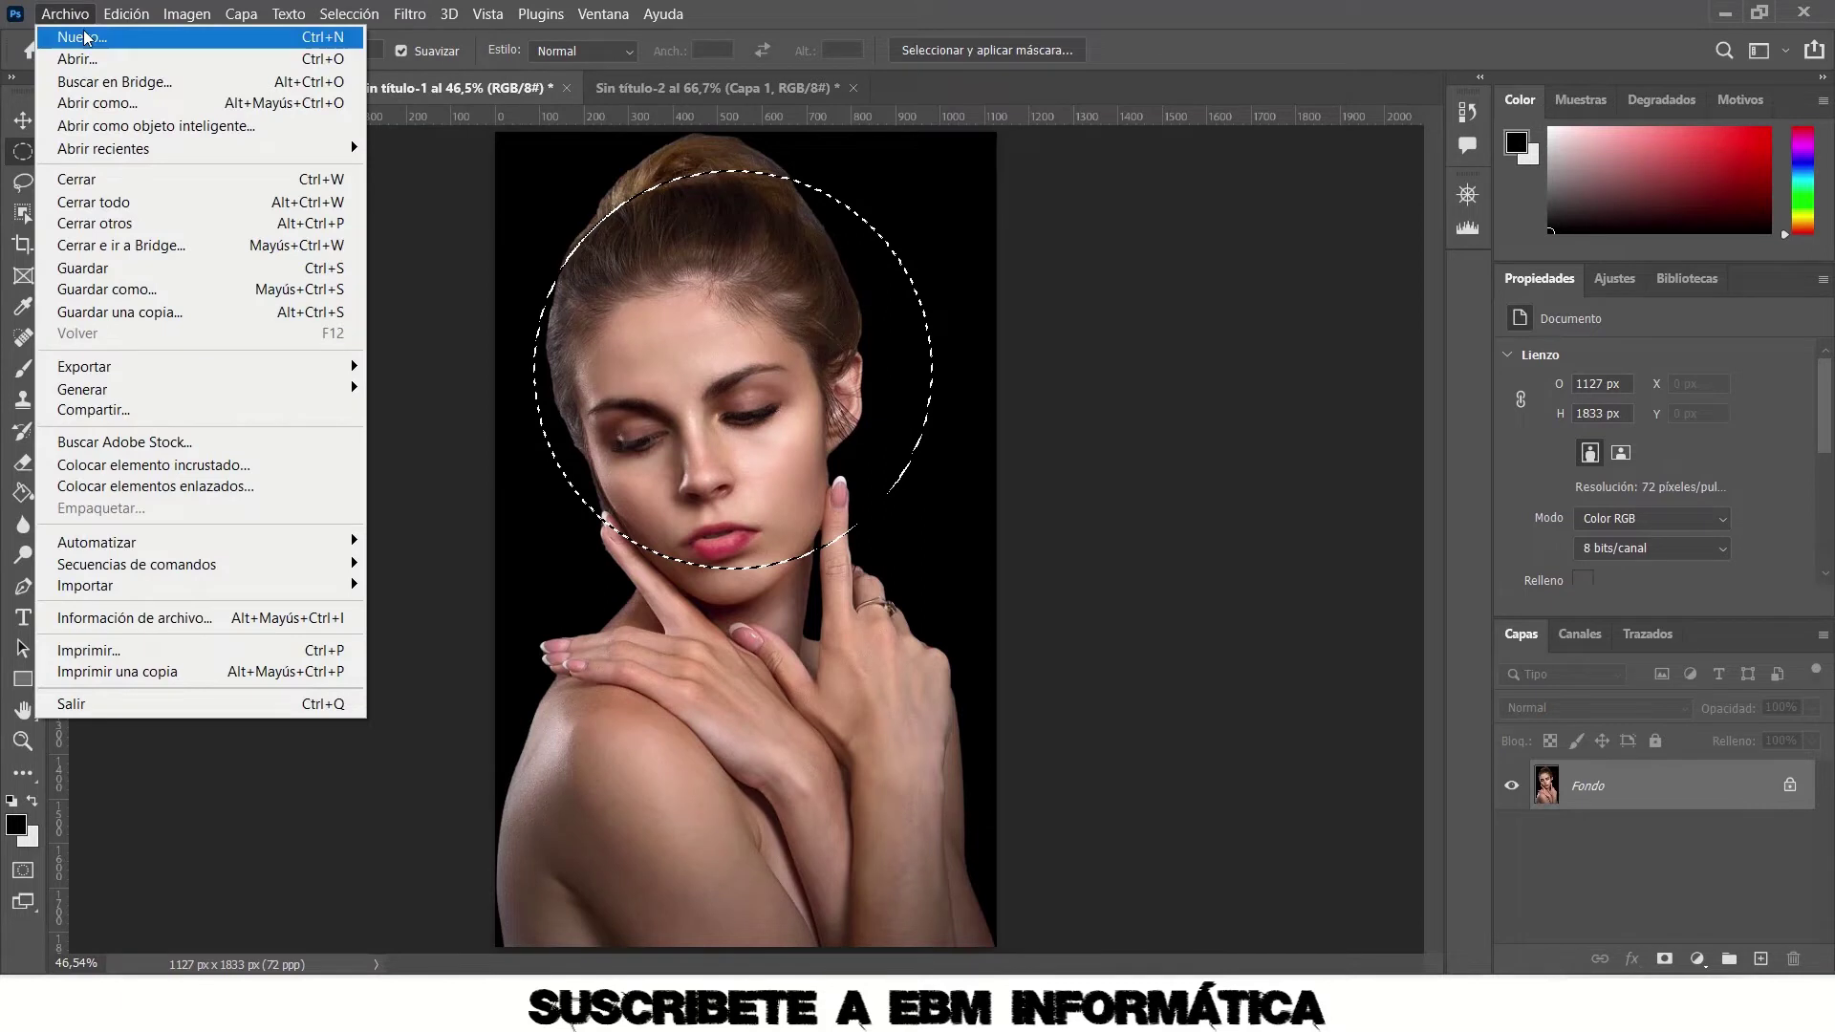
left_click(84, 36)
Paste the circular face into a new 896×896 document, then close Sin título-3 and Sin título-2 unsaved.
double_click(516, 382)
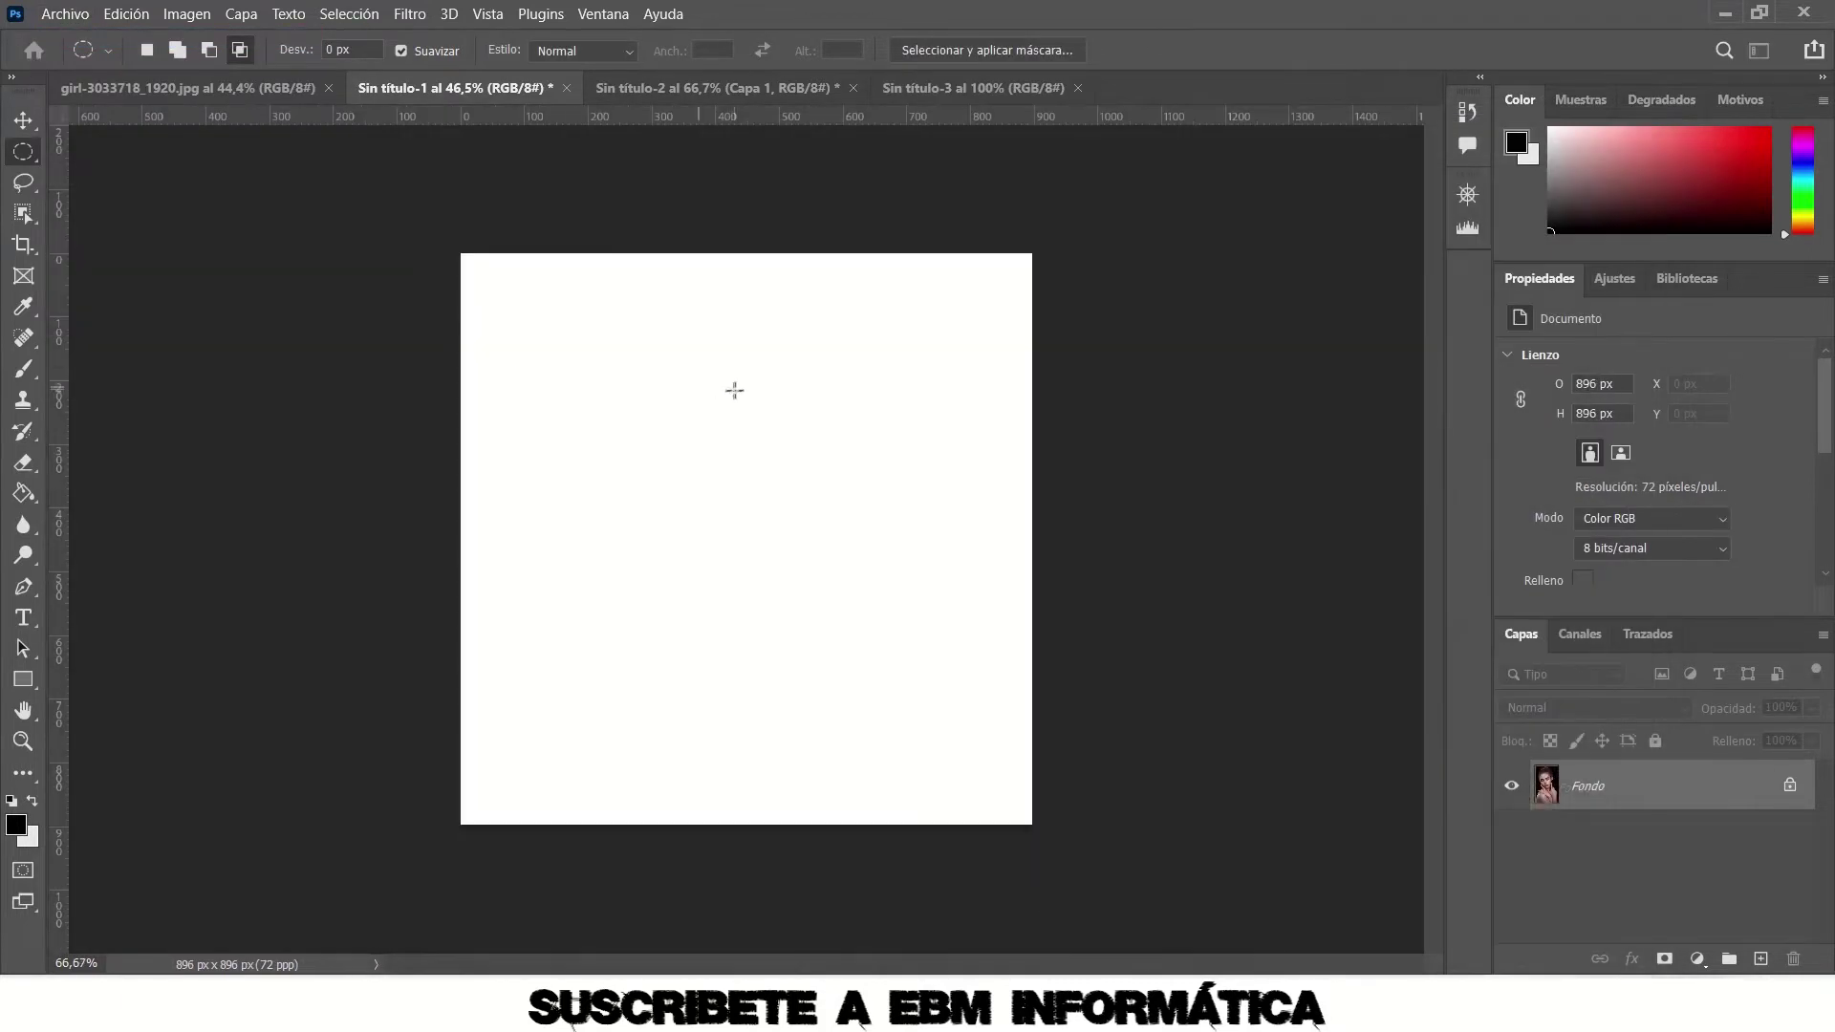
key("ctrl+v")
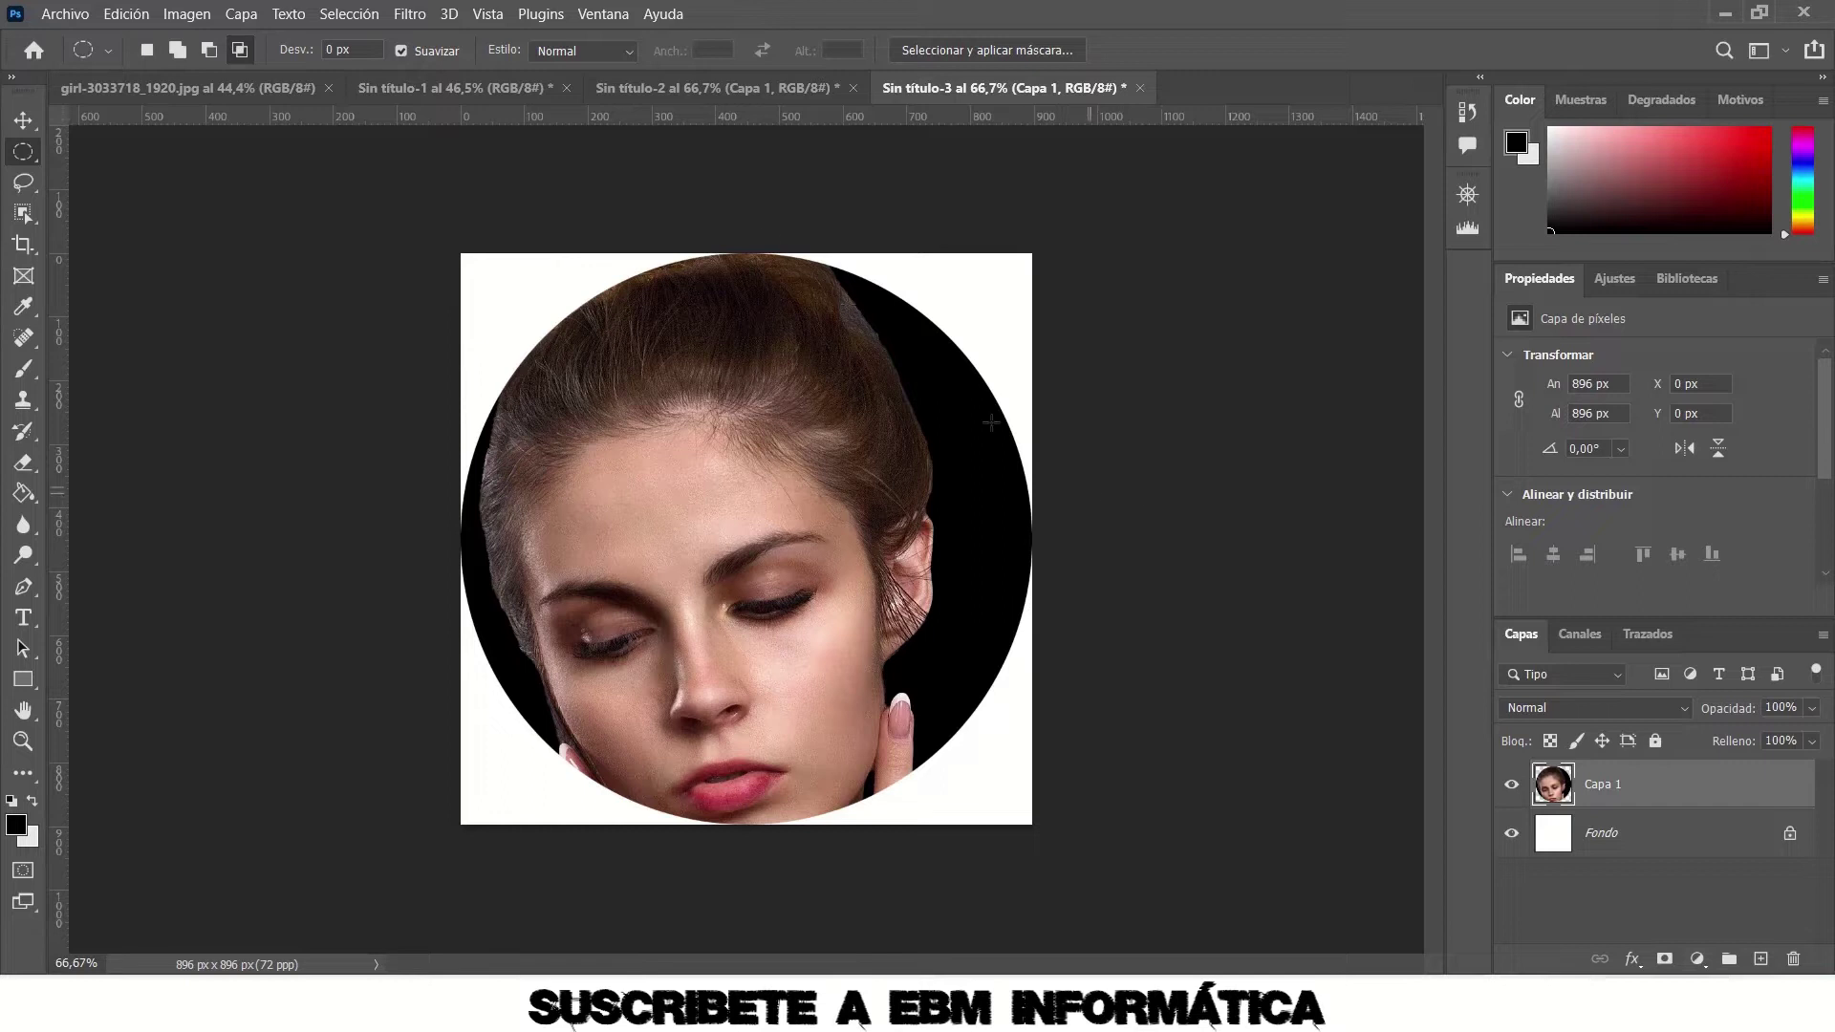
left_click(1143, 90)
left_click(994, 389)
left_click(810, 96)
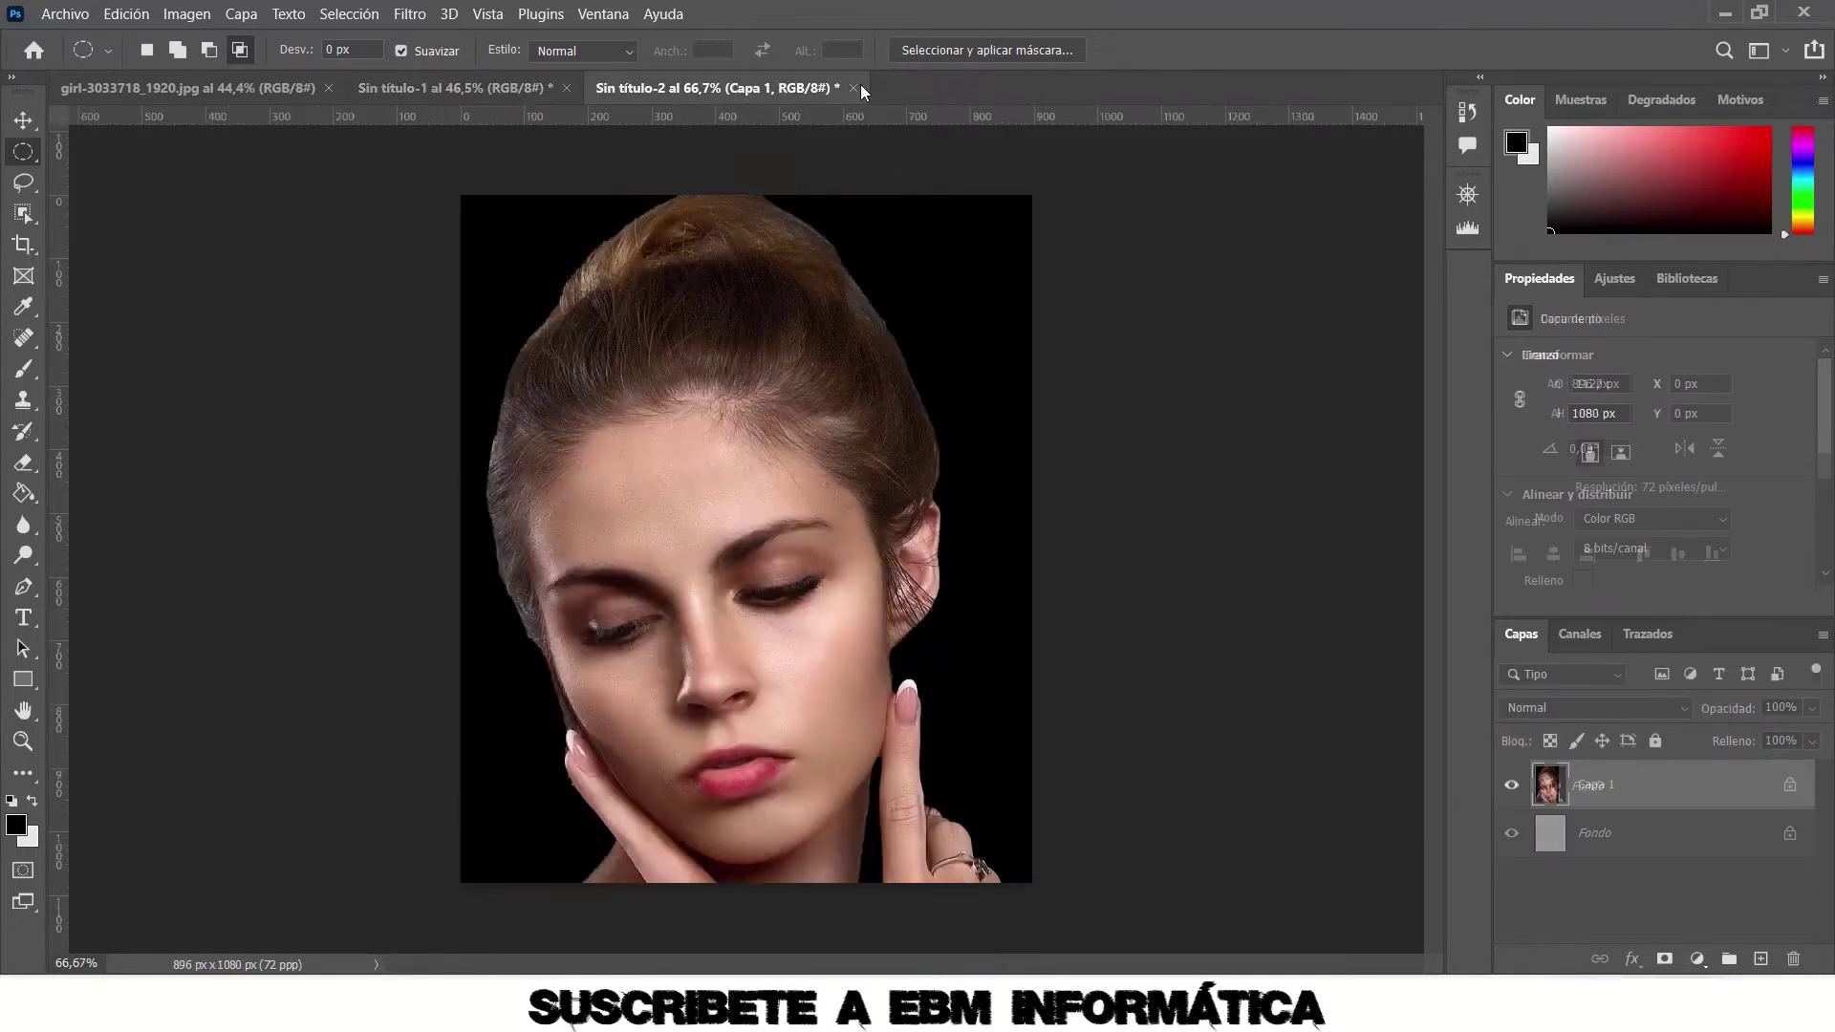
left_click(853, 87)
left_click(996, 392)
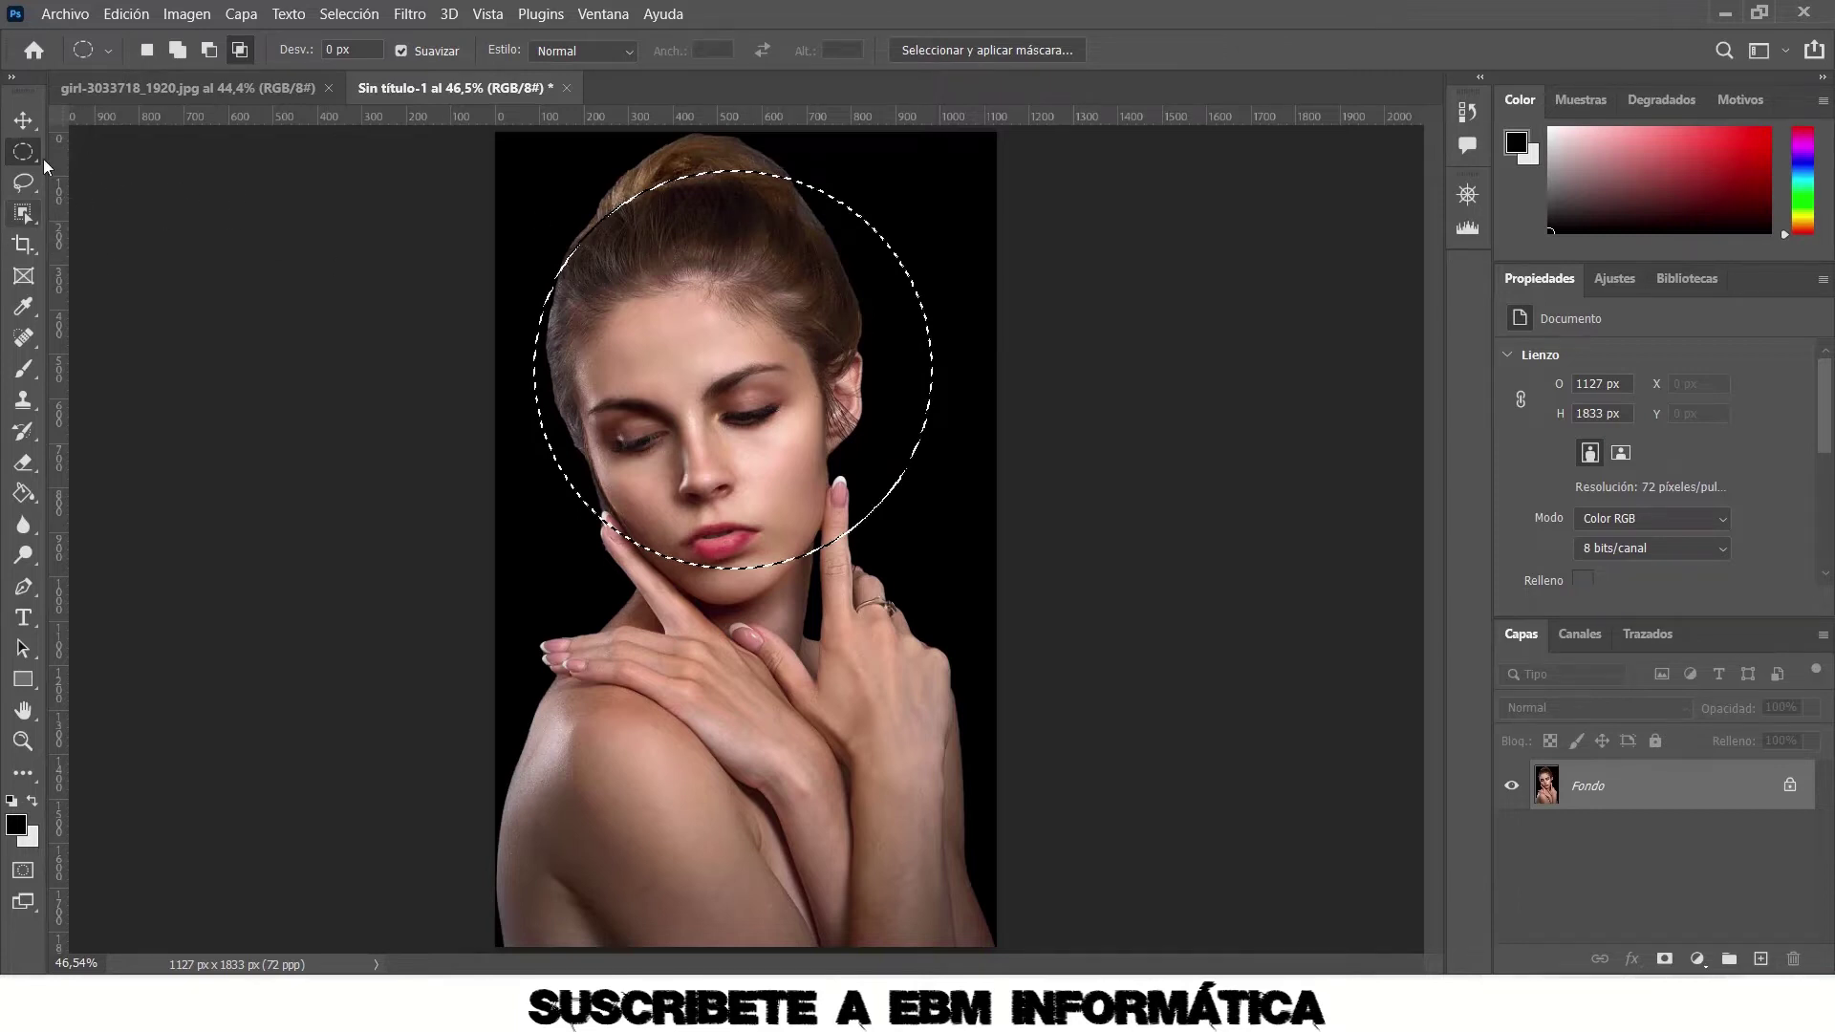
Nudge the circled area with the Move tool, then deselect with Ctrl+D.
left_click(24, 122)
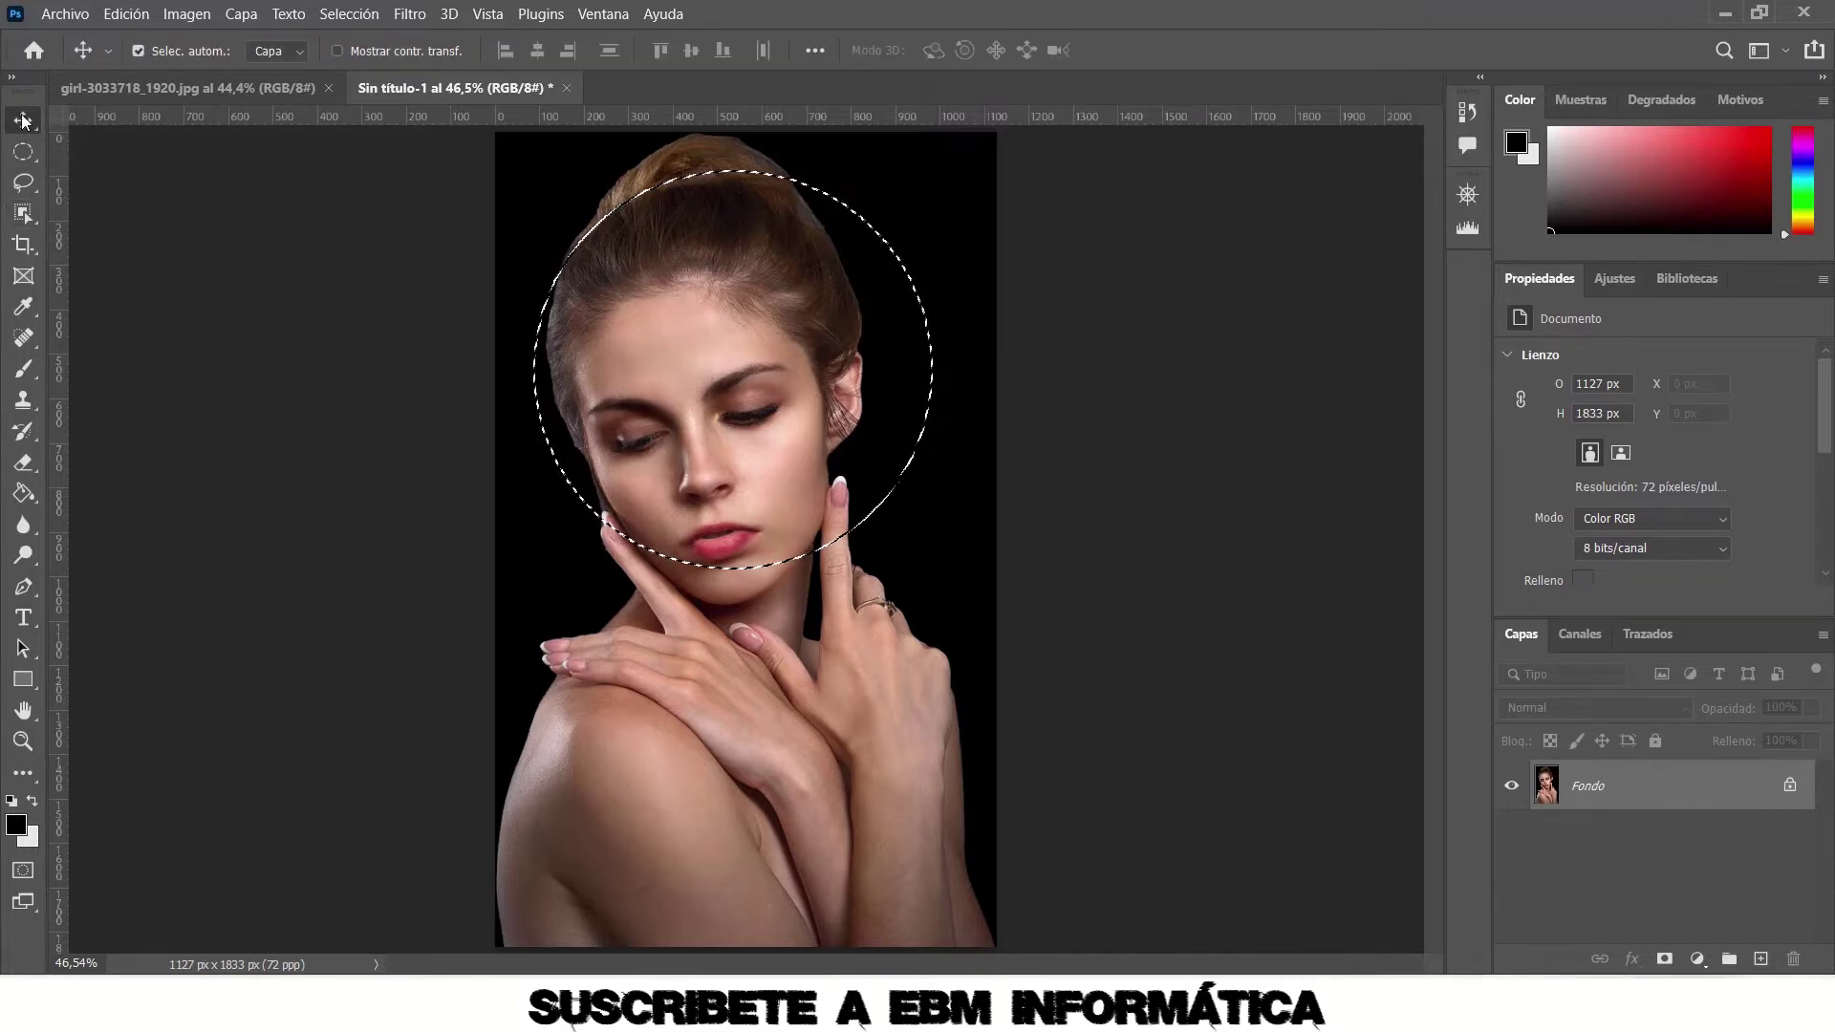
mouse_move(728, 352)
left_mouse_down()
mouse_move(789, 703)
mouse_move(756, 388)
mouse_move(726, 342)
left_mouse_up()
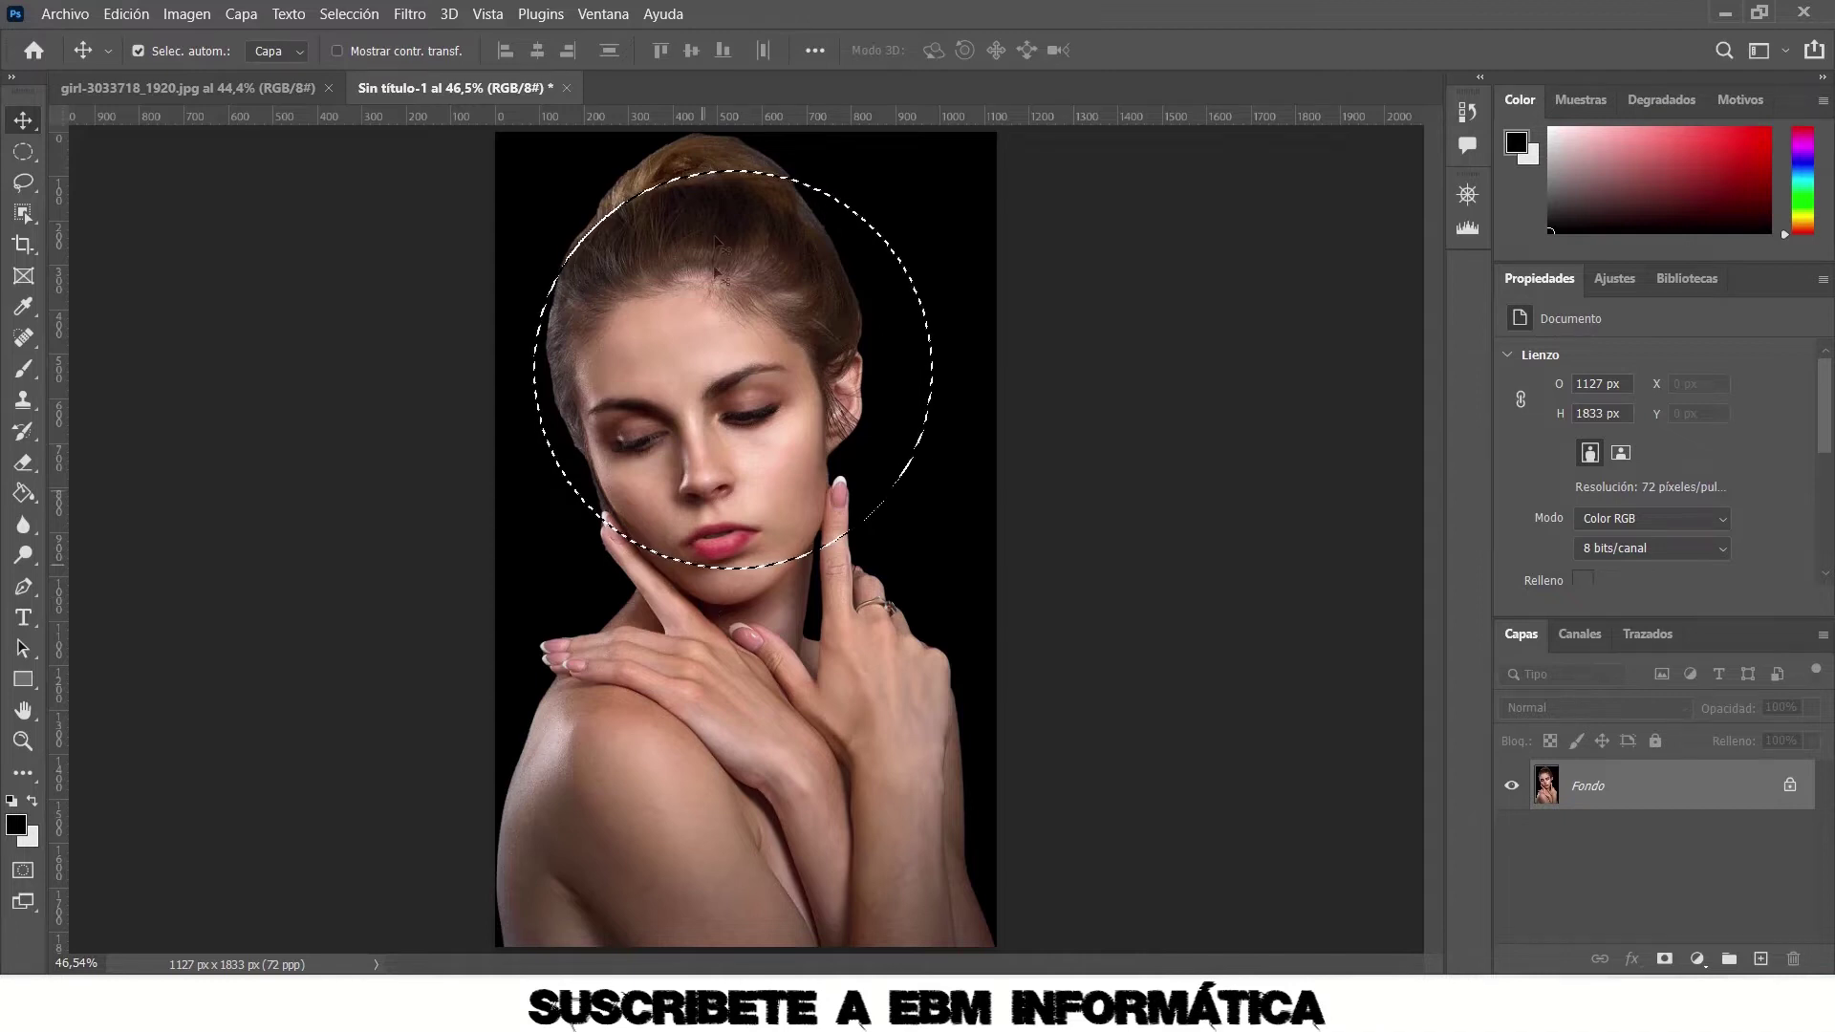
key("ctrl+d")
left_click(26, 190)
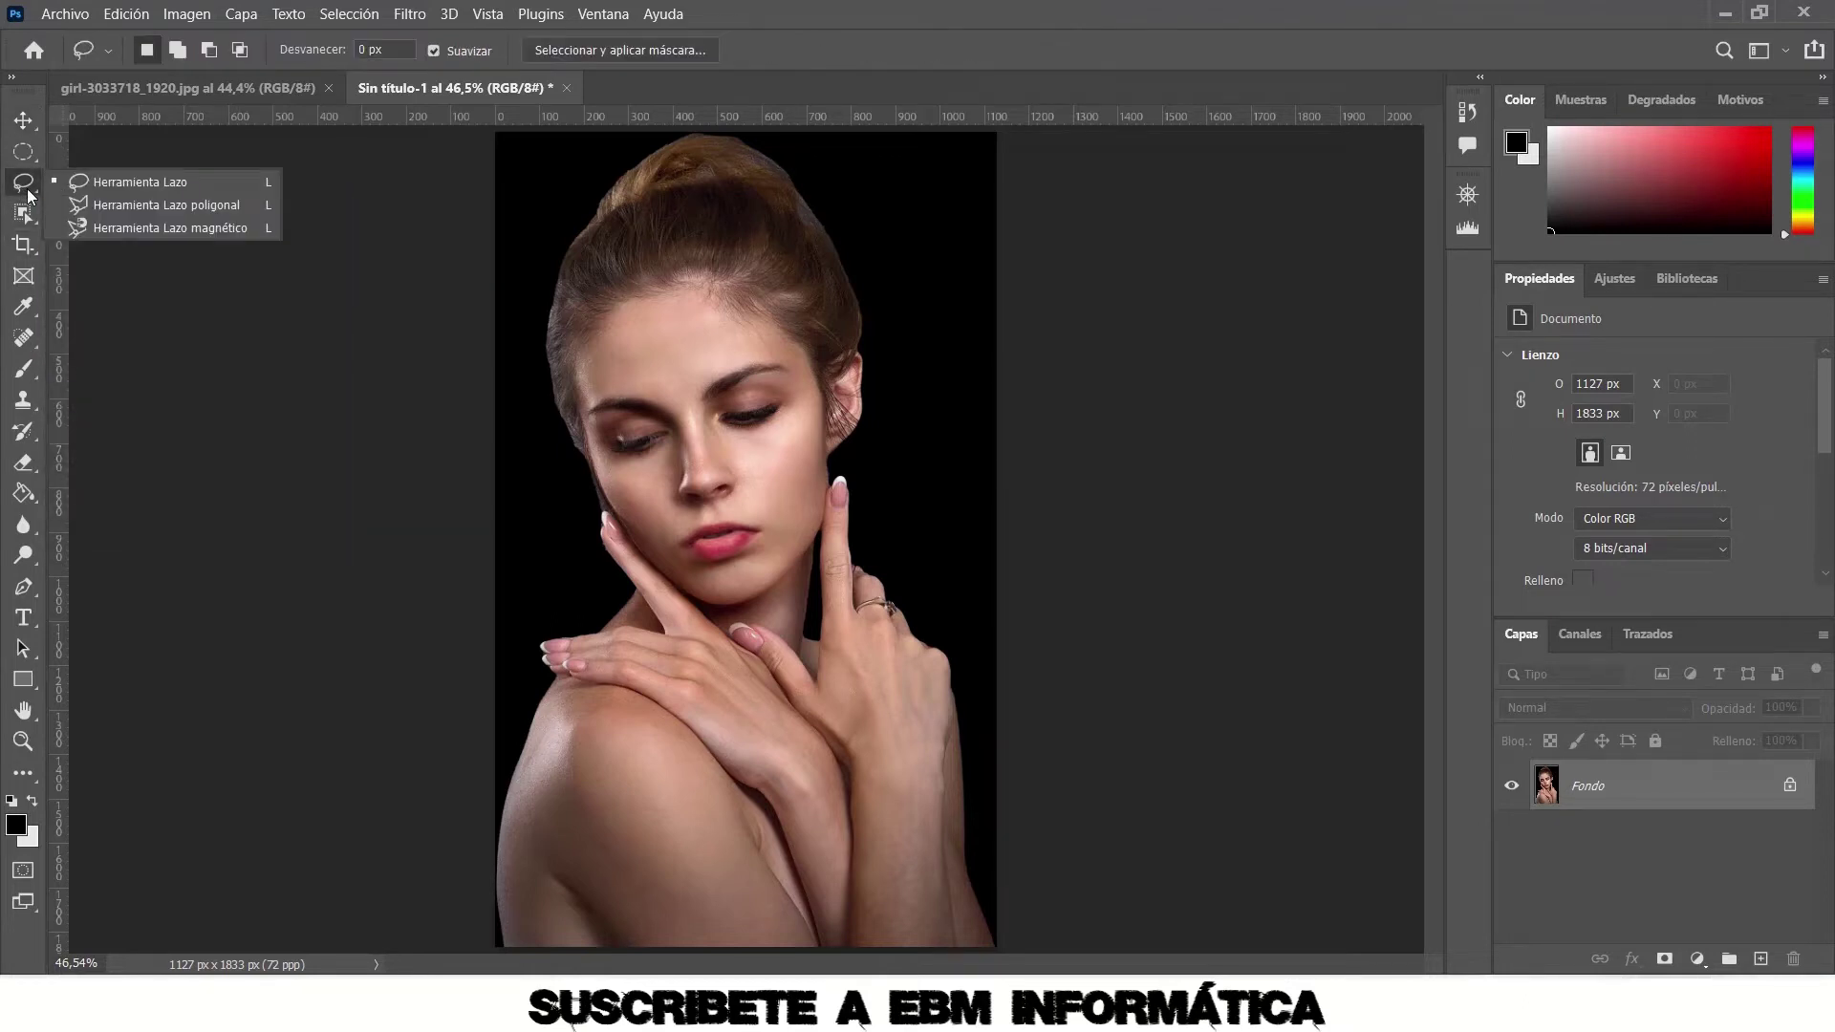
left_click(111, 180)
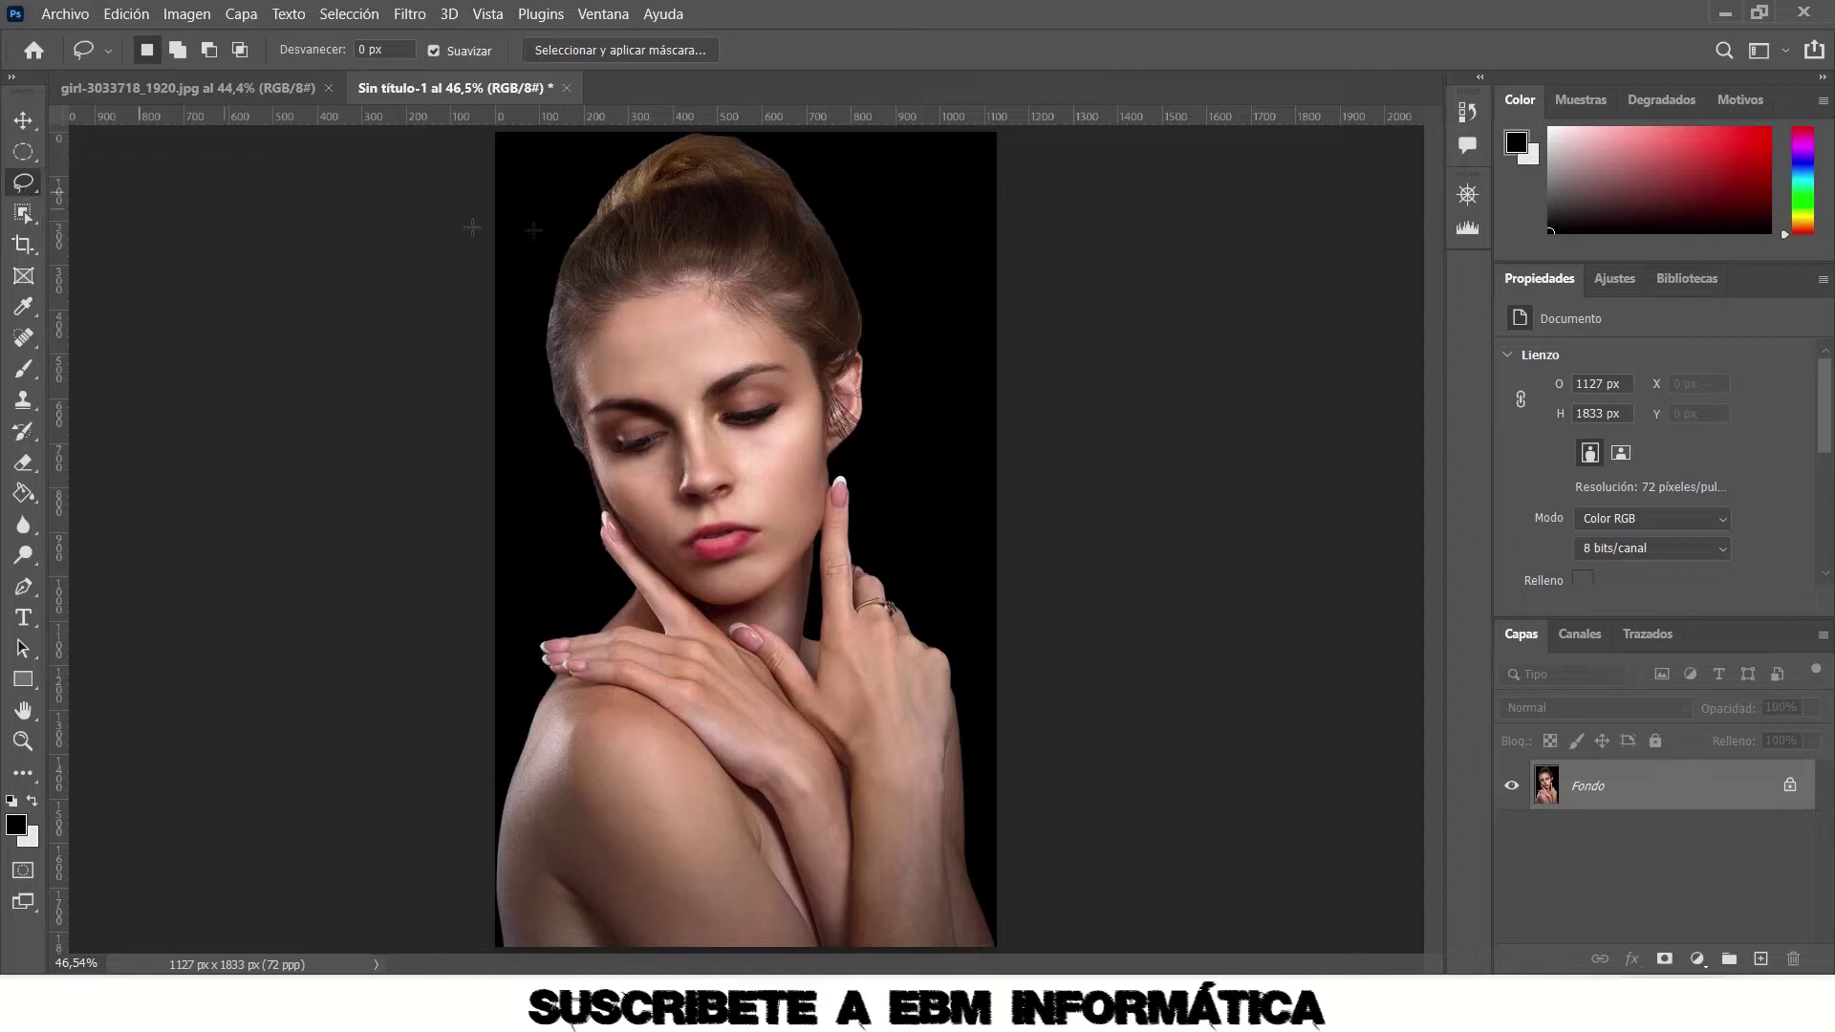
mouse_move(575, 182)
left_mouse_down()
mouse_move(605, 714)
mouse_move(923, 555)
mouse_move(827, 239)
mouse_move(659, 177)
mouse_move(581, 180)
left_mouse_up()
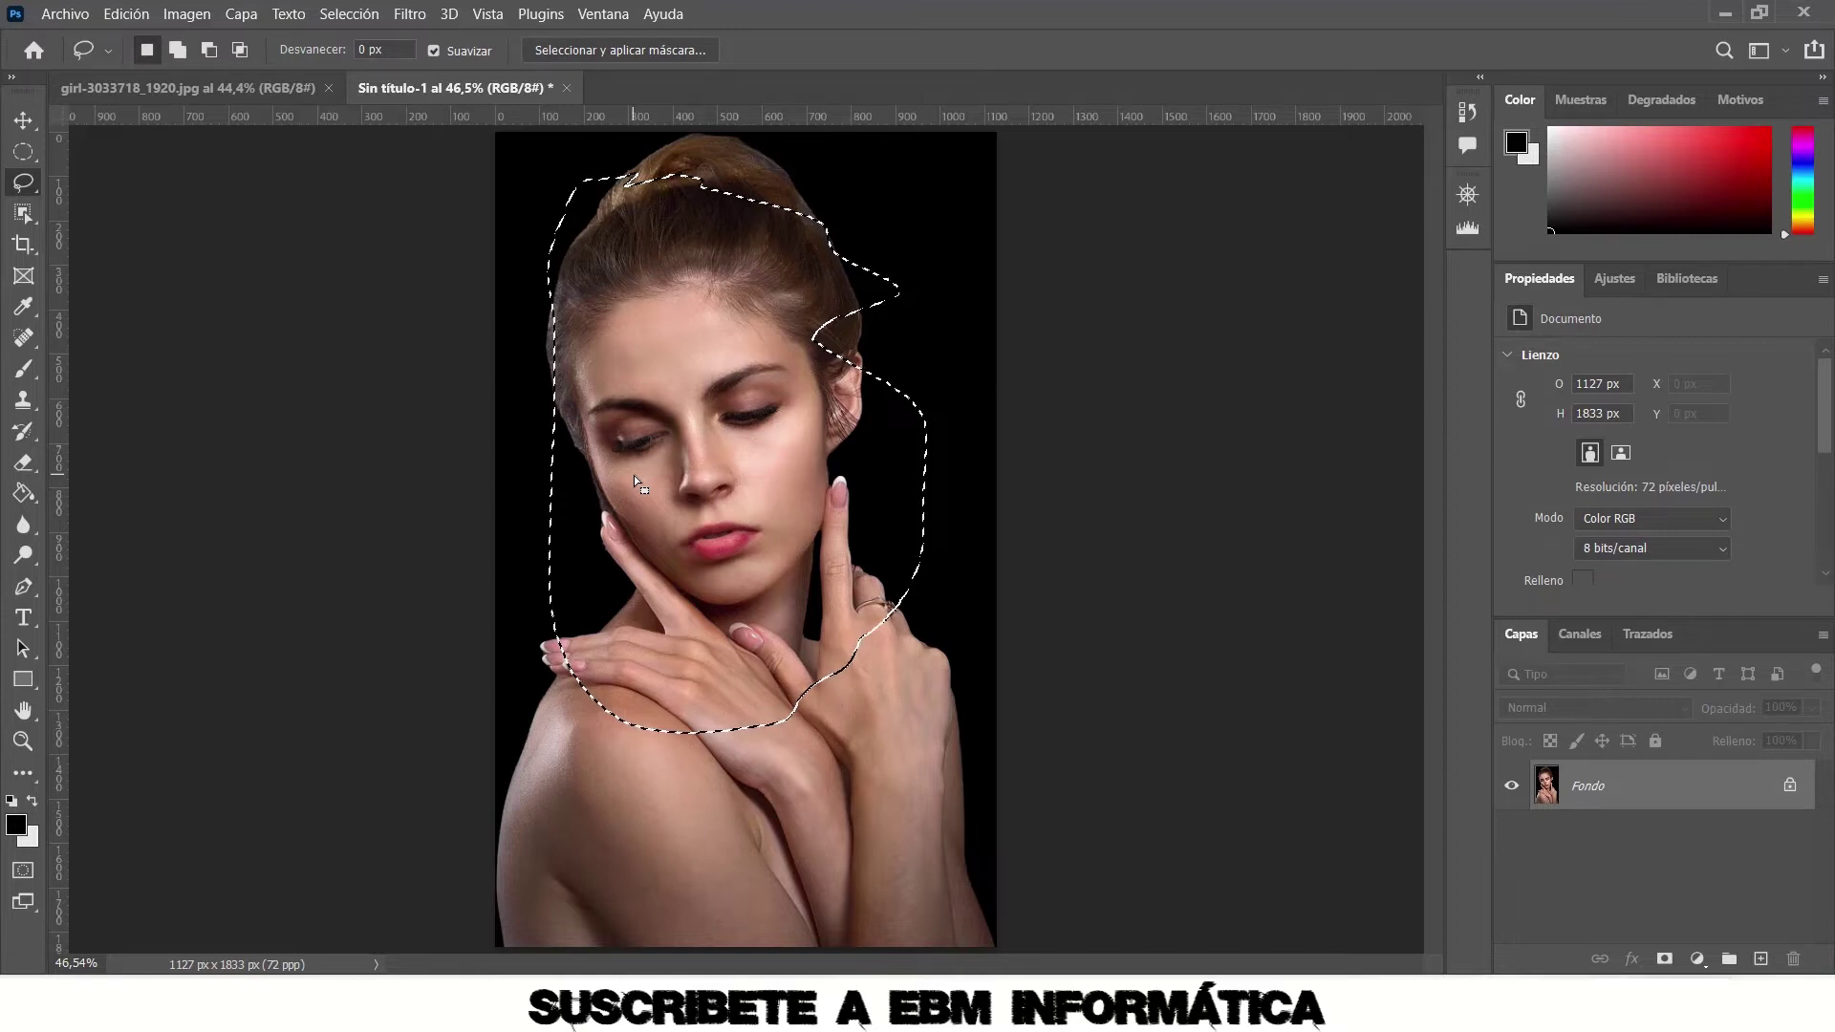
key("ctrl+j")
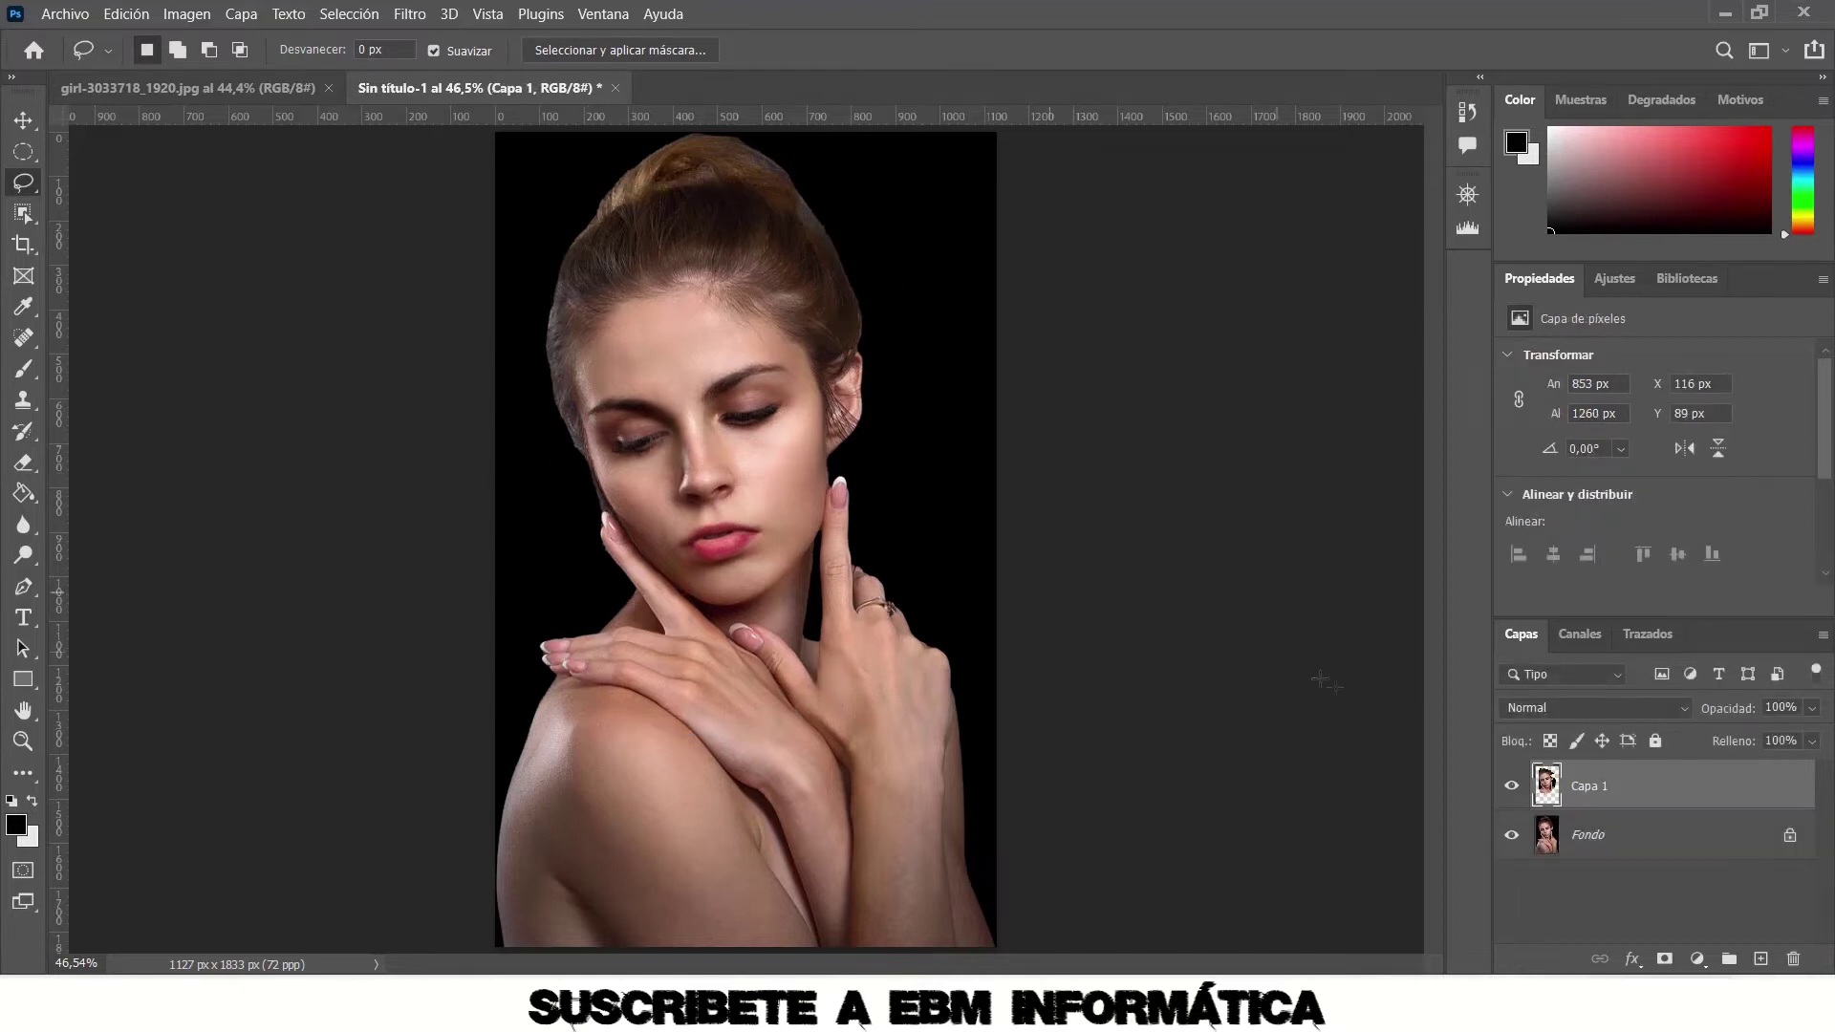
left_click(1512, 835)
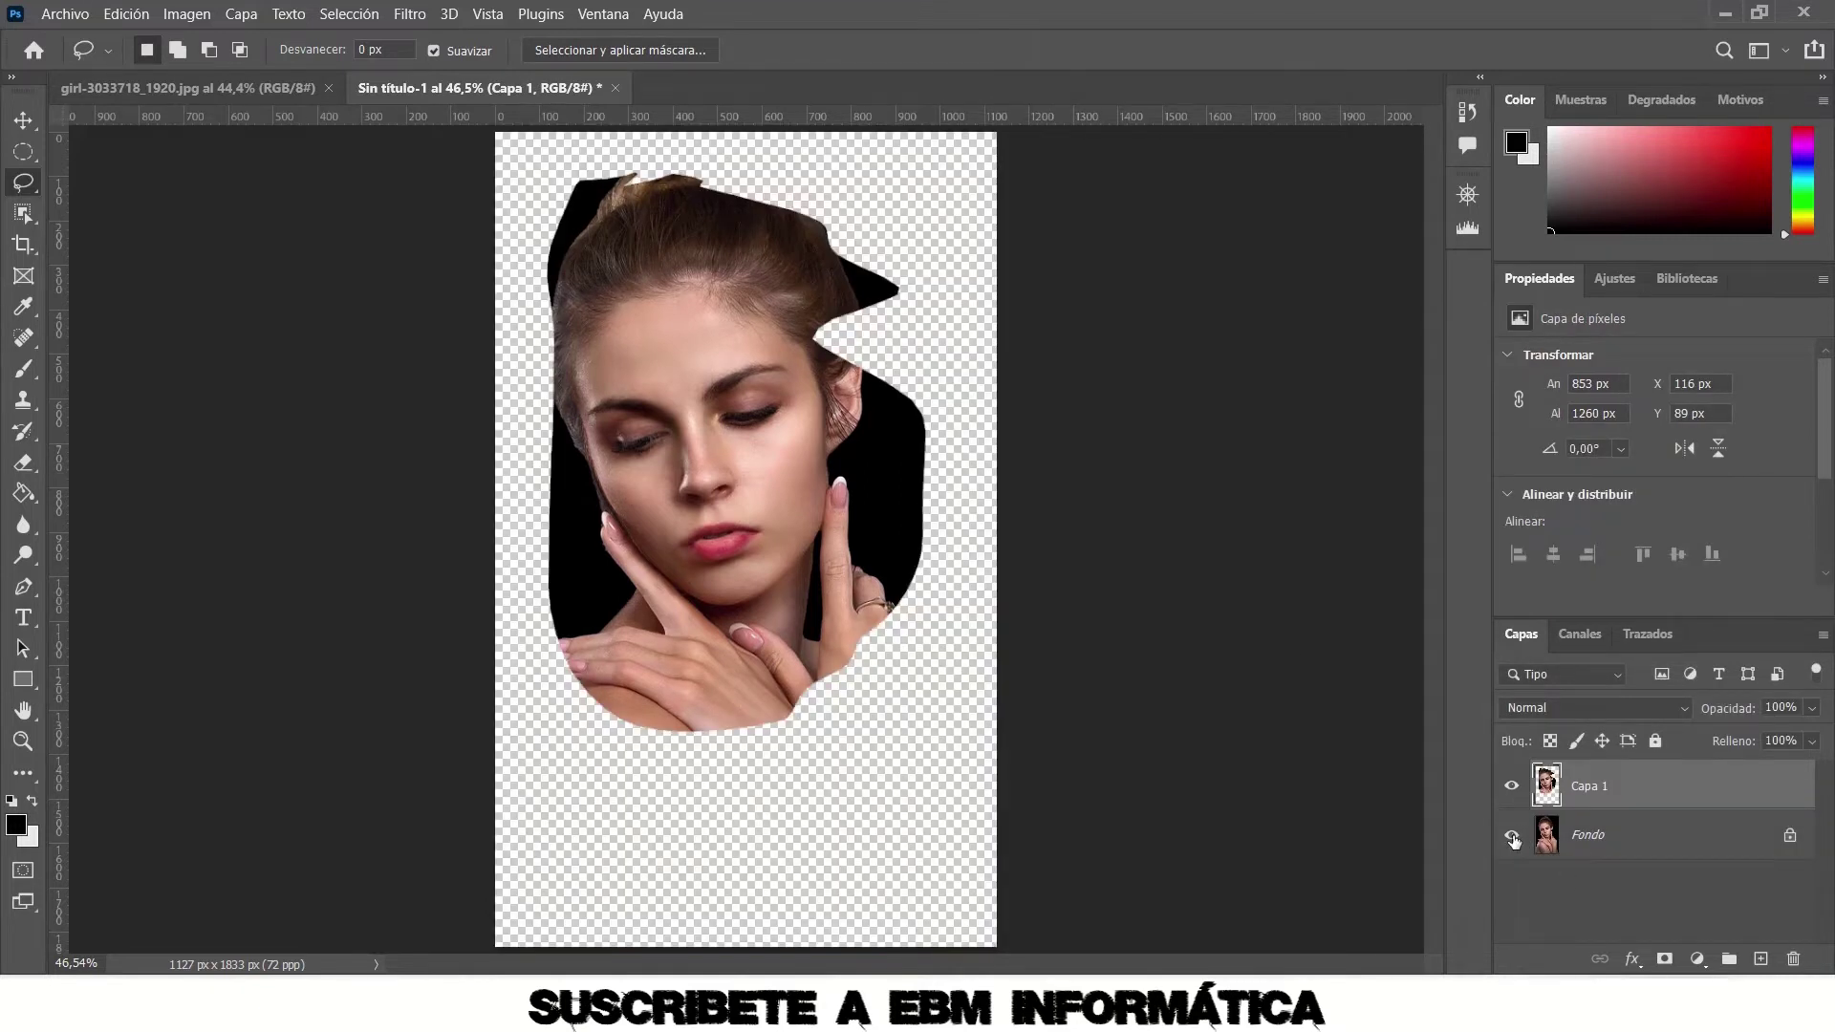
left_click(1511, 835)
left_click(1512, 835)
left_click(1512, 835)
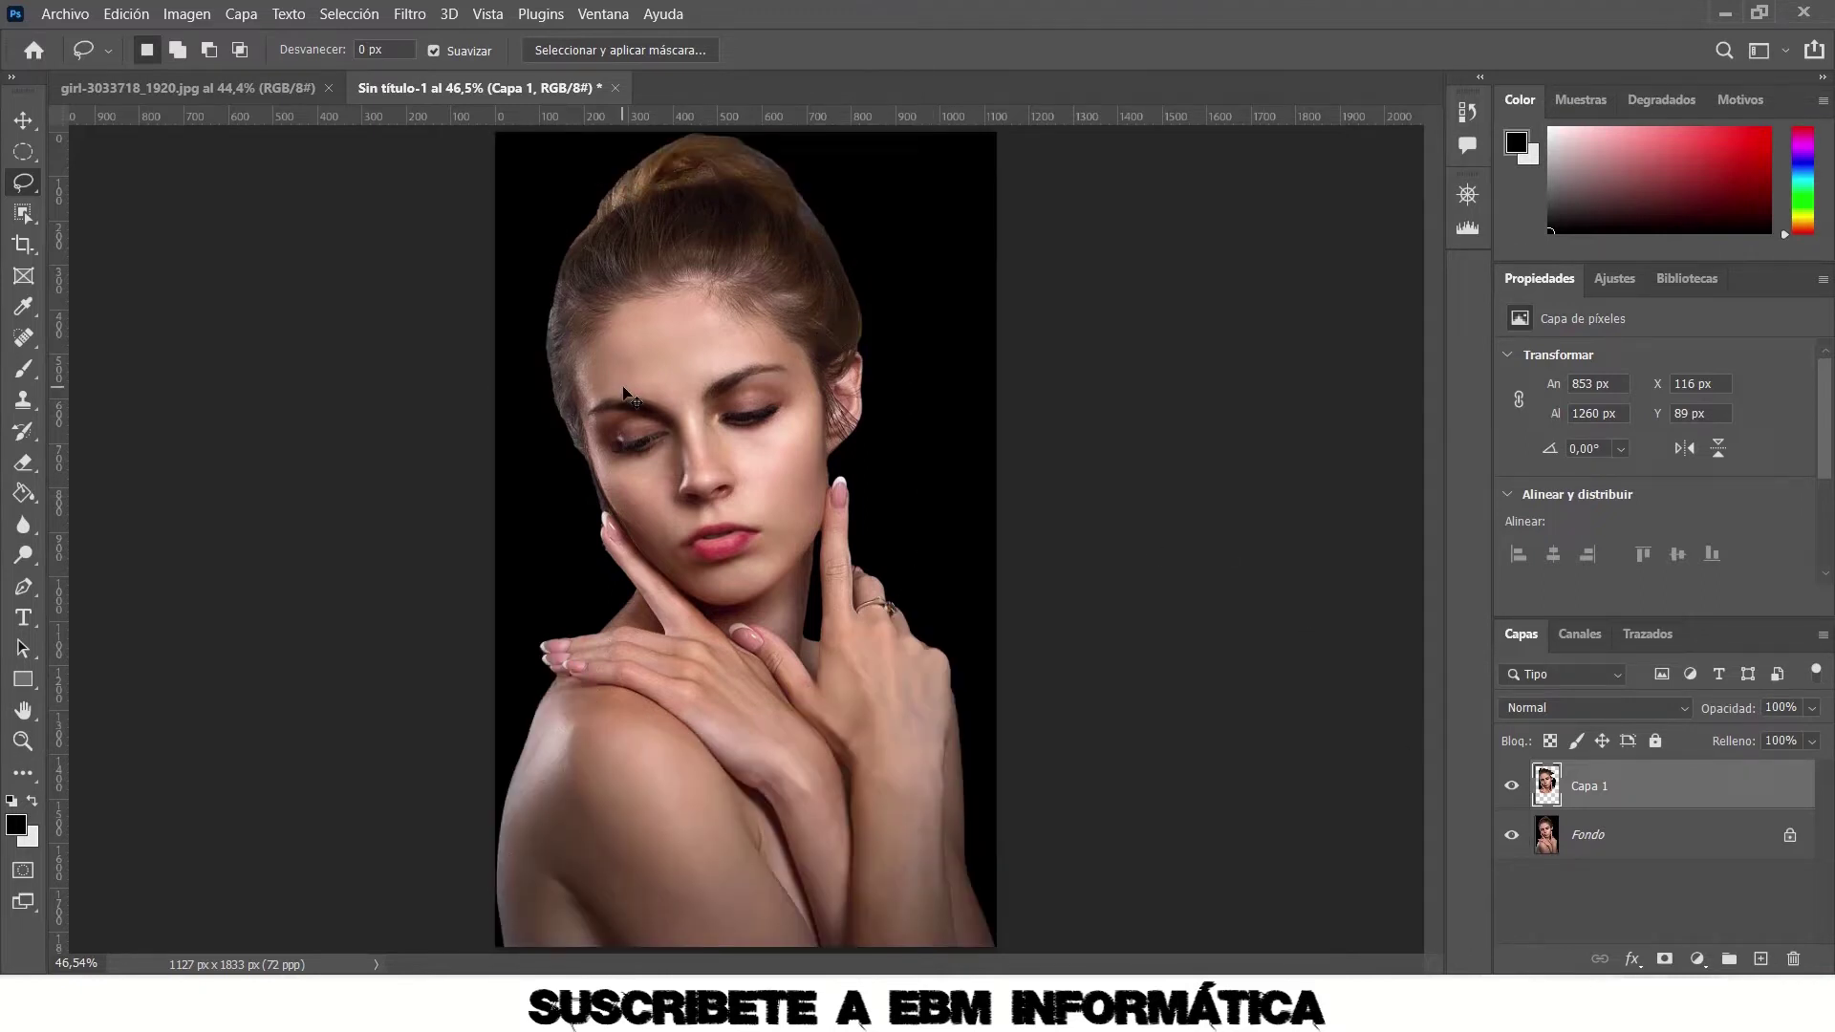
key("ctrl+z")
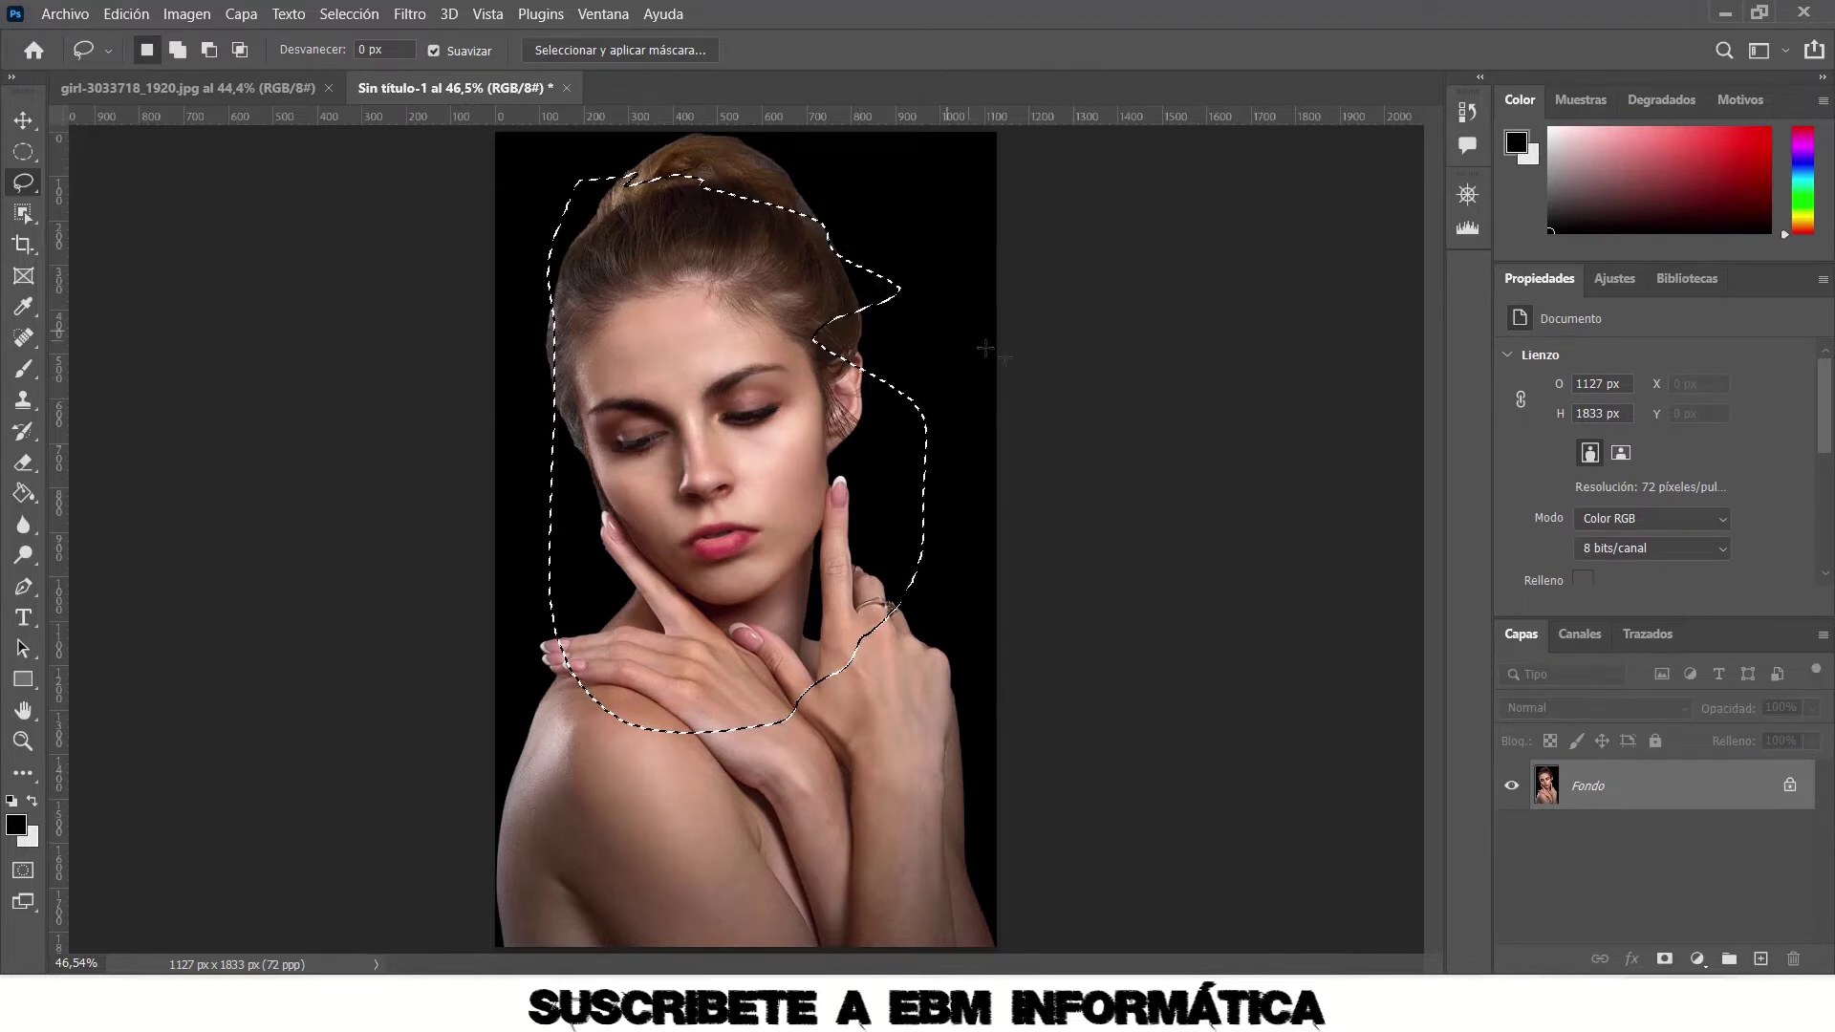
key("ctrl+d")
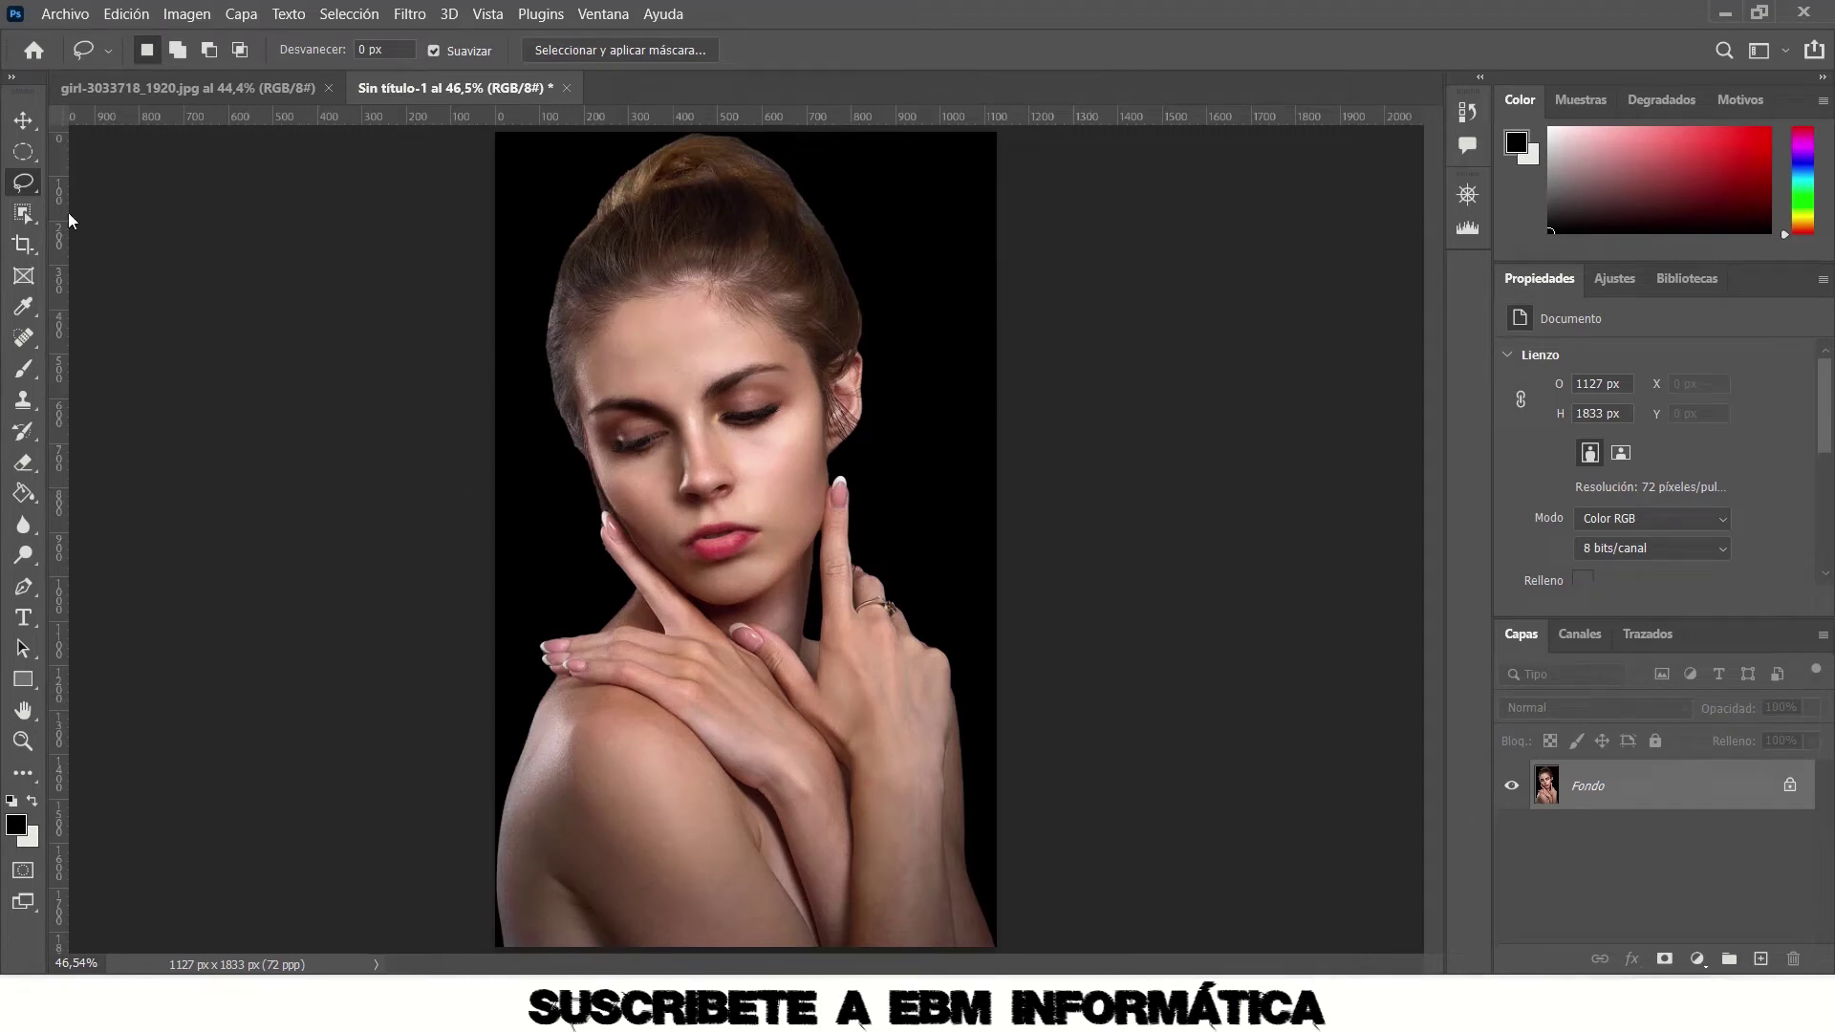
right_click(17, 192)
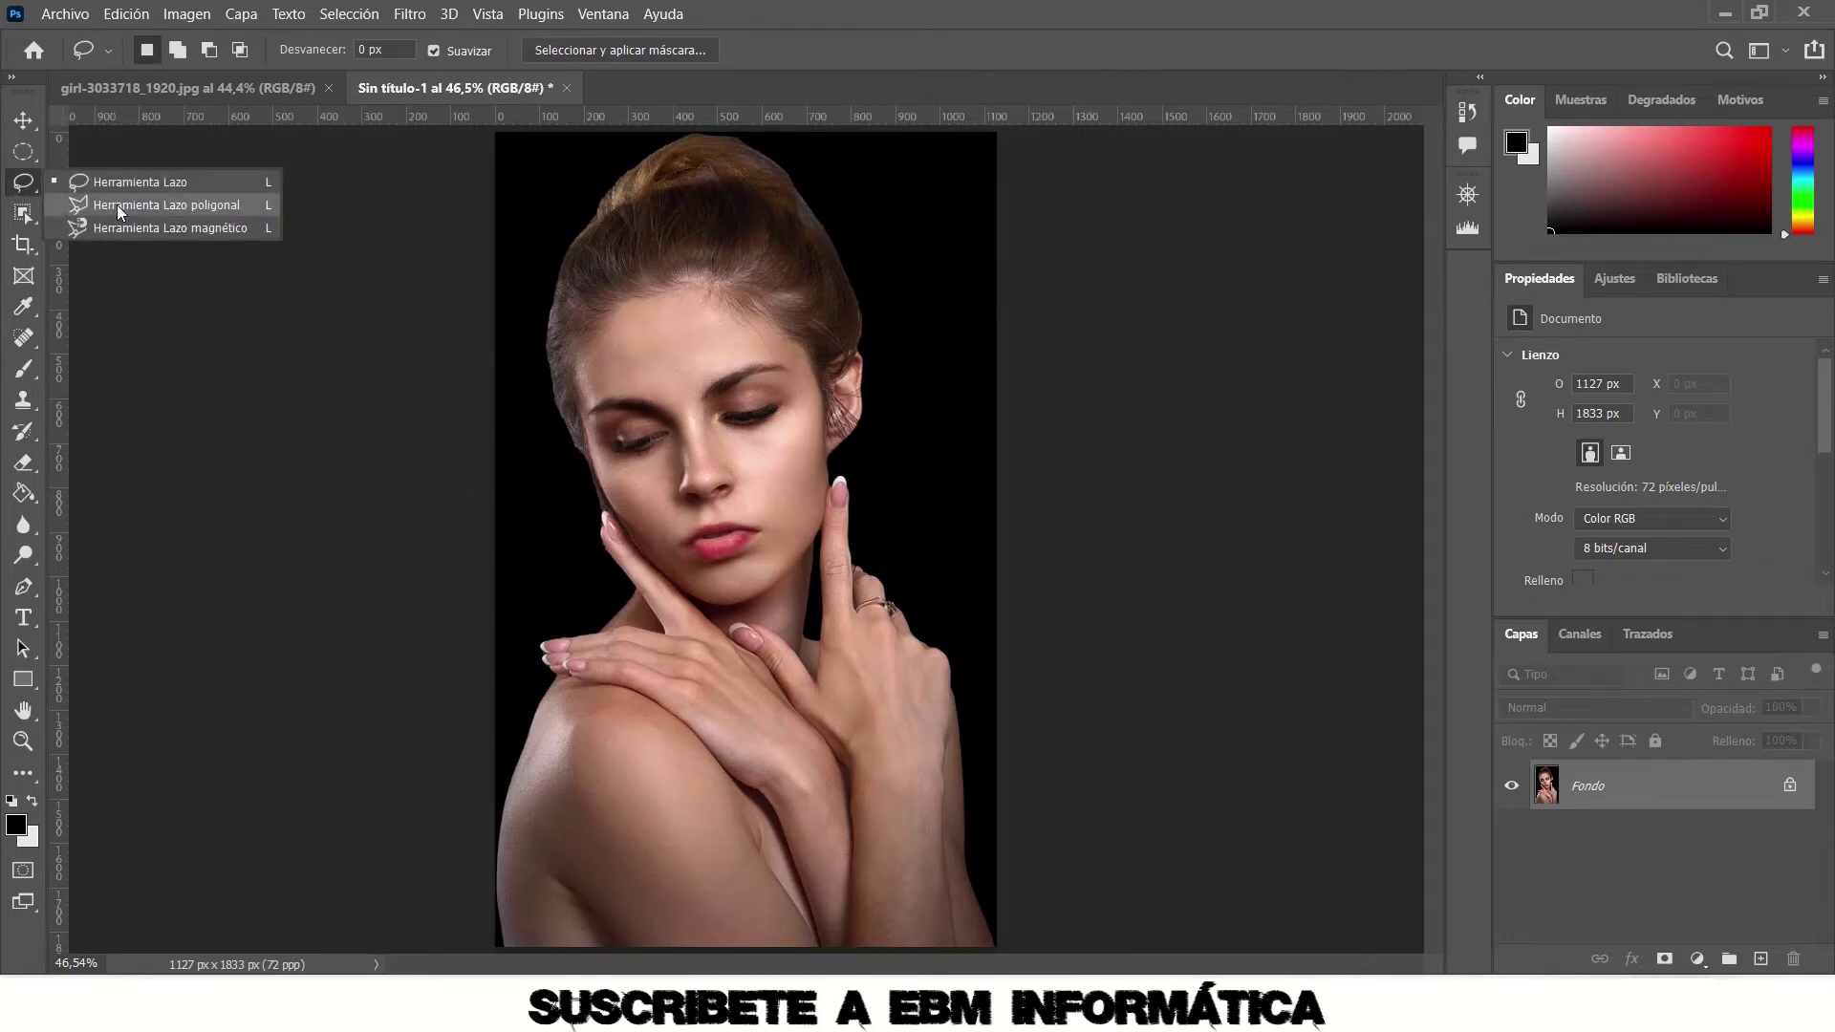
left_click(117, 205)
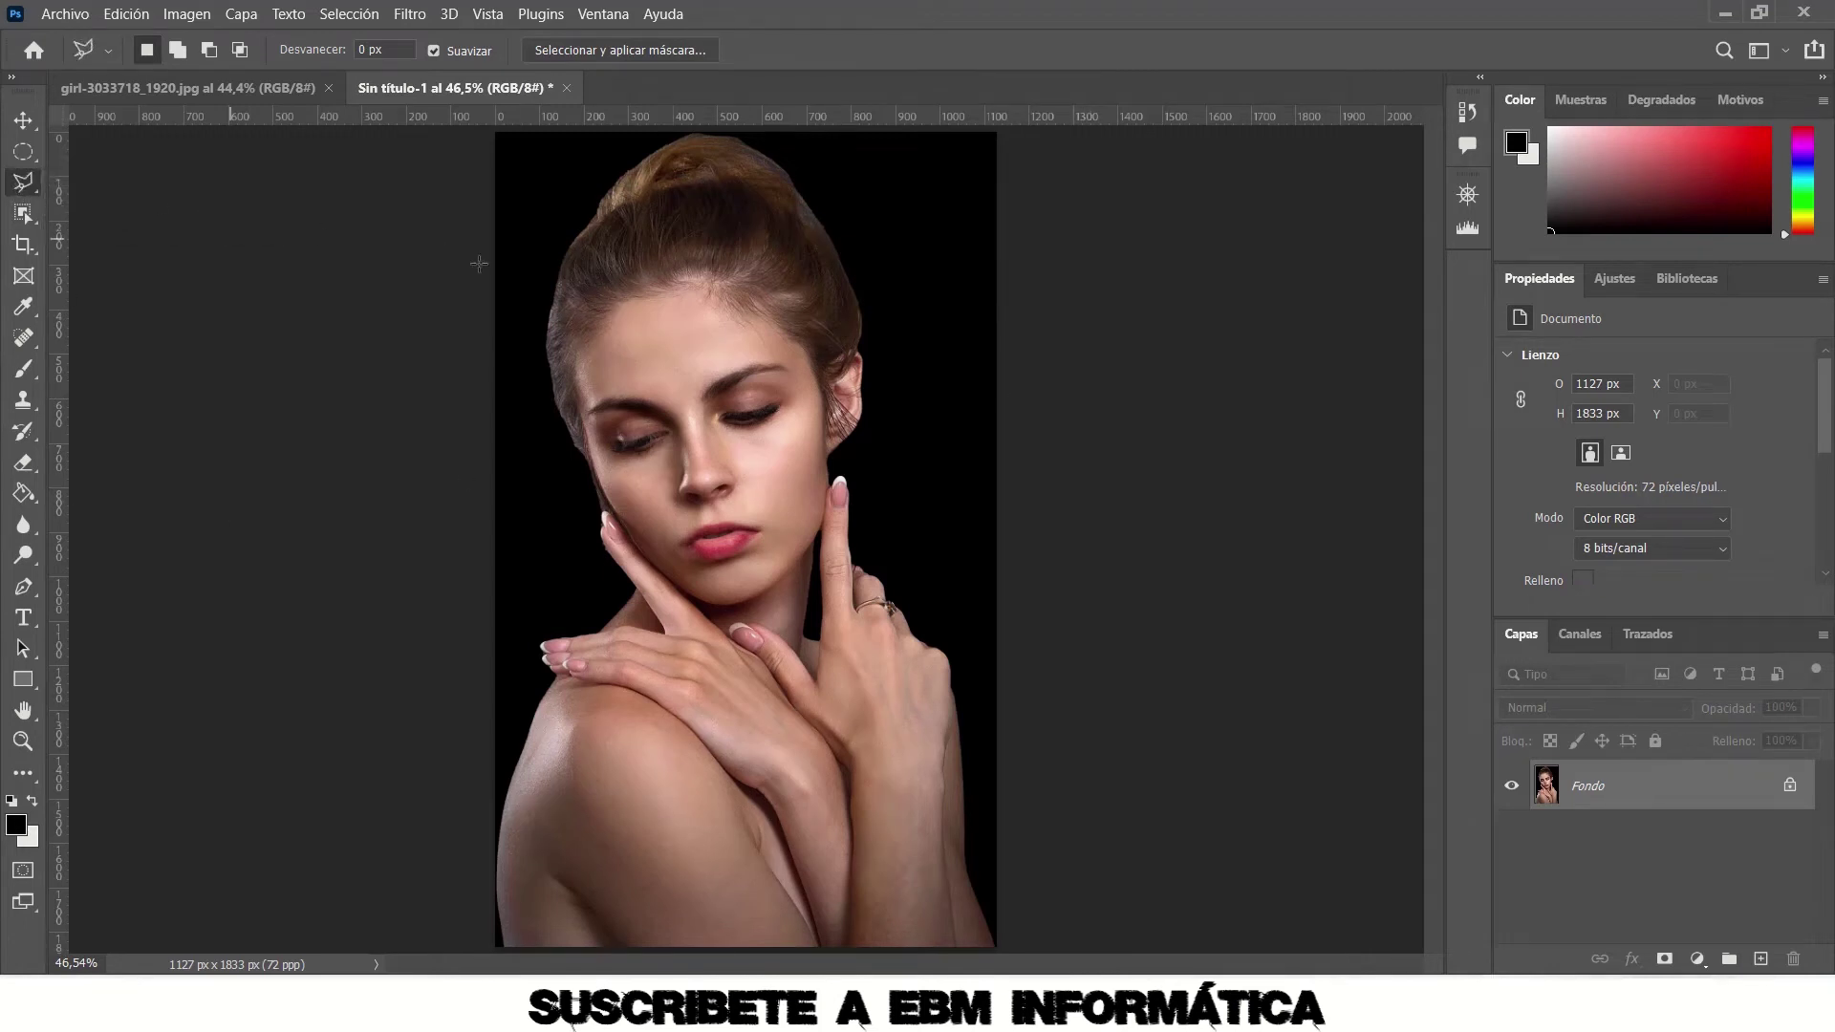
left_click(546, 187)
left_click(936, 384)
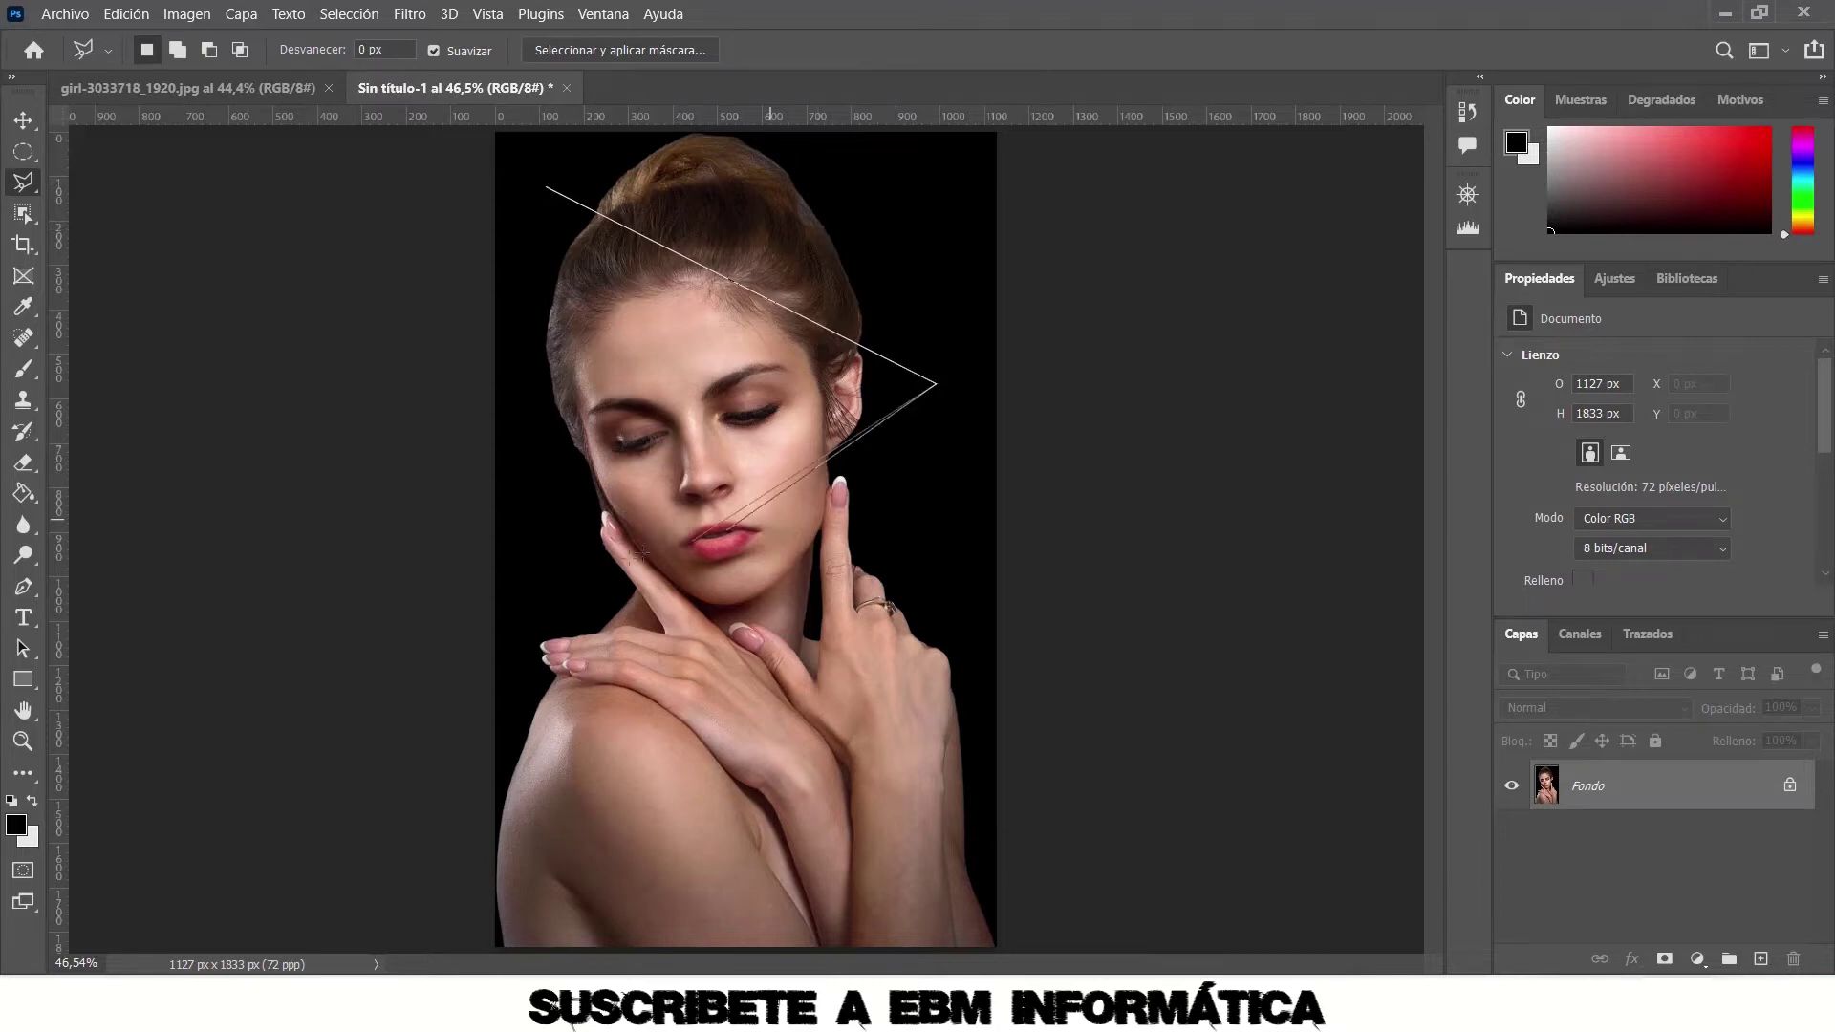
left_click(551, 189)
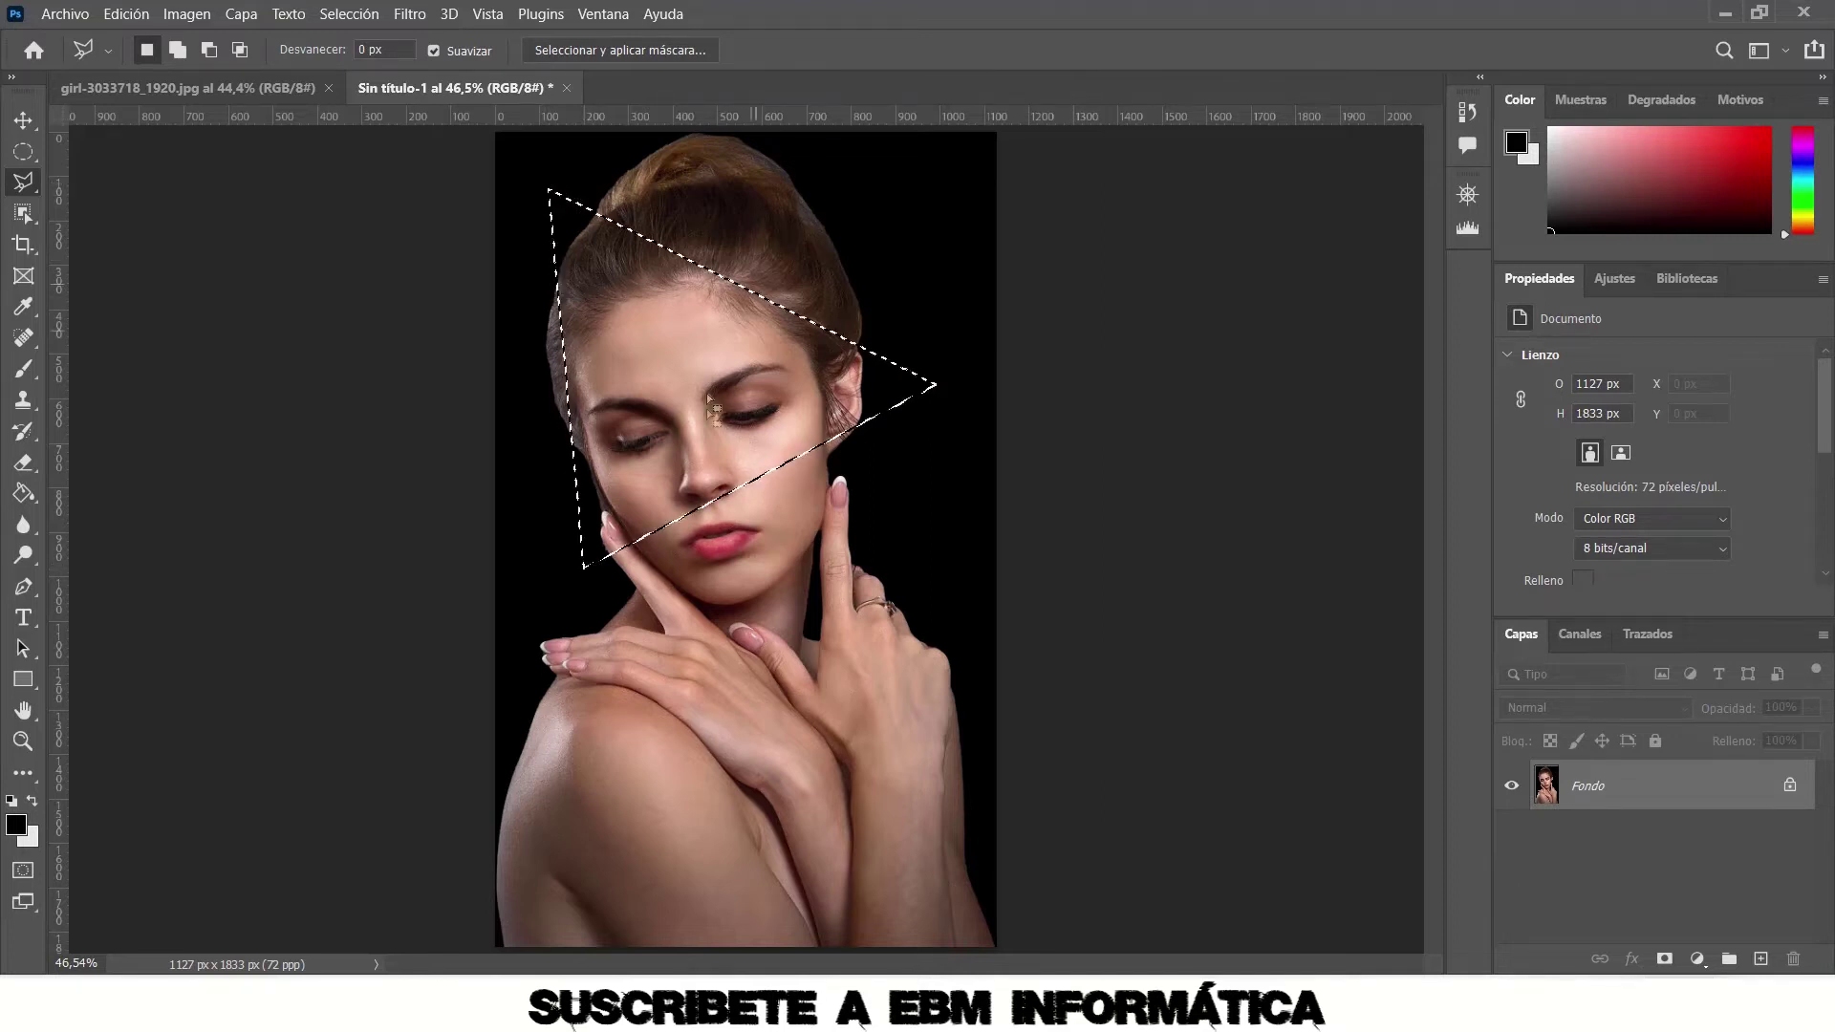
left_click(126, 14)
left_click(126, 14)
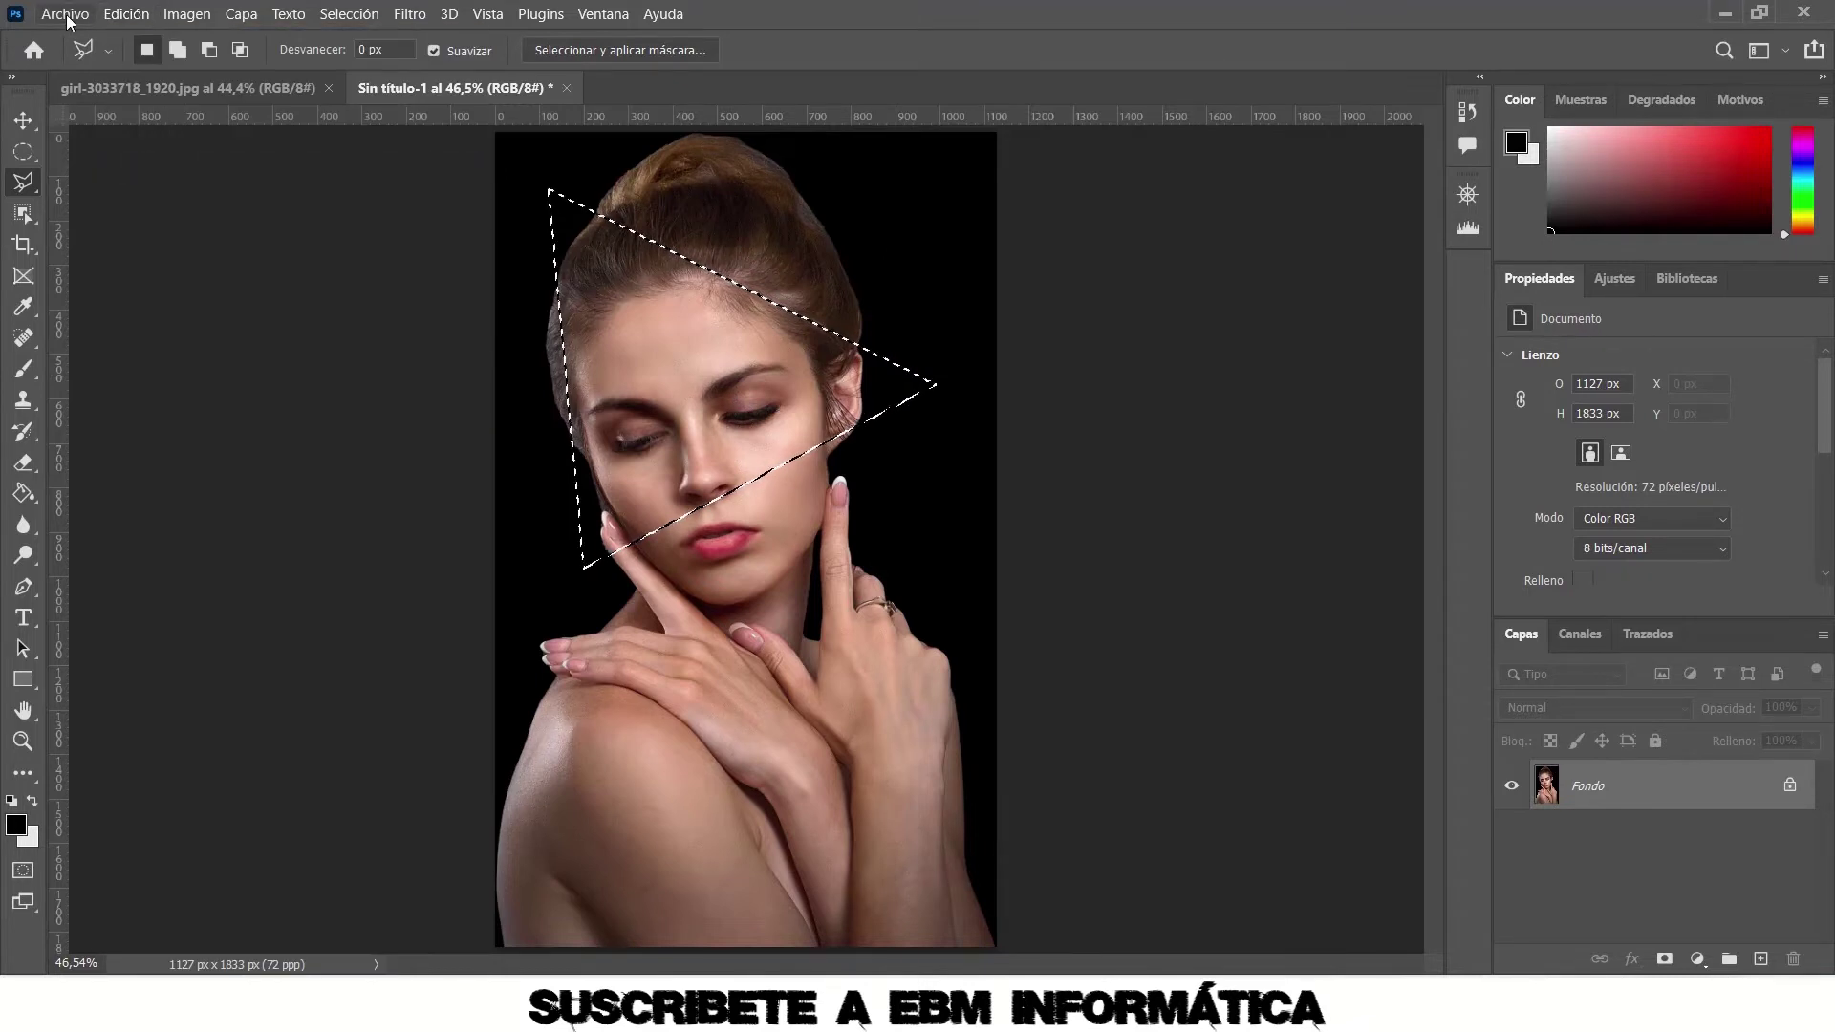
left_click(65, 13)
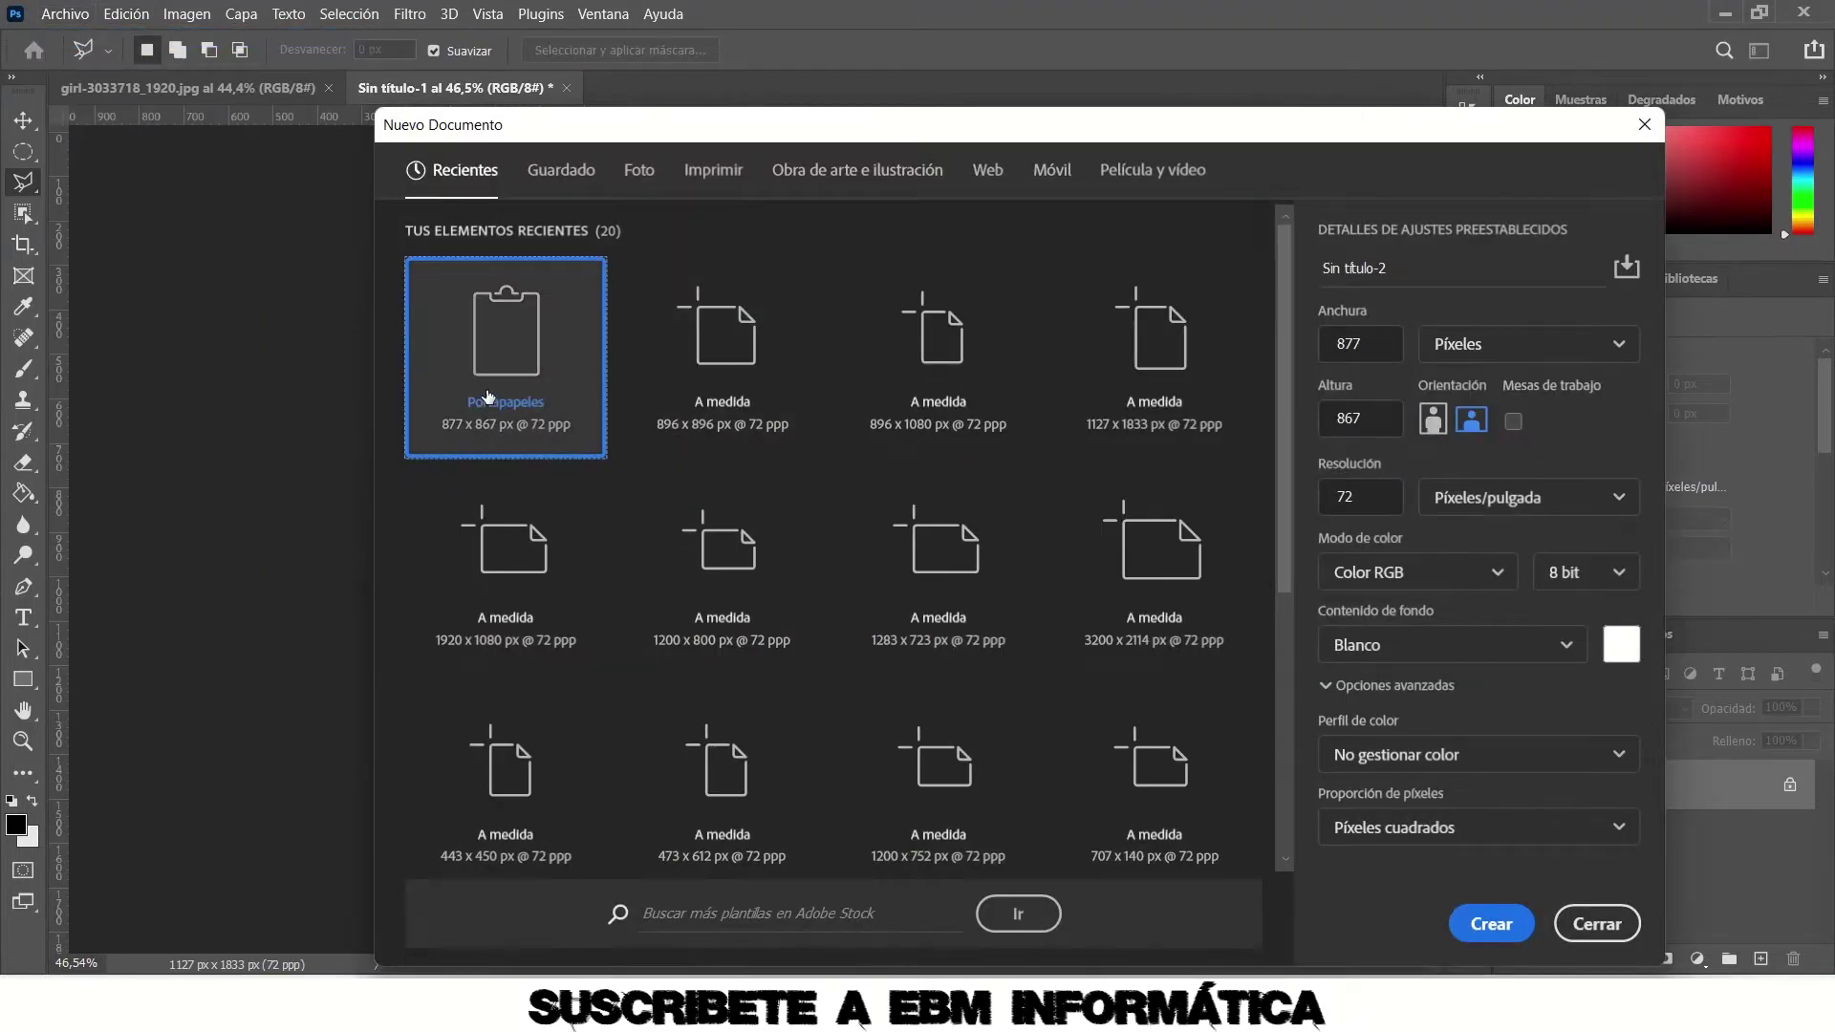
double_click(489, 395)
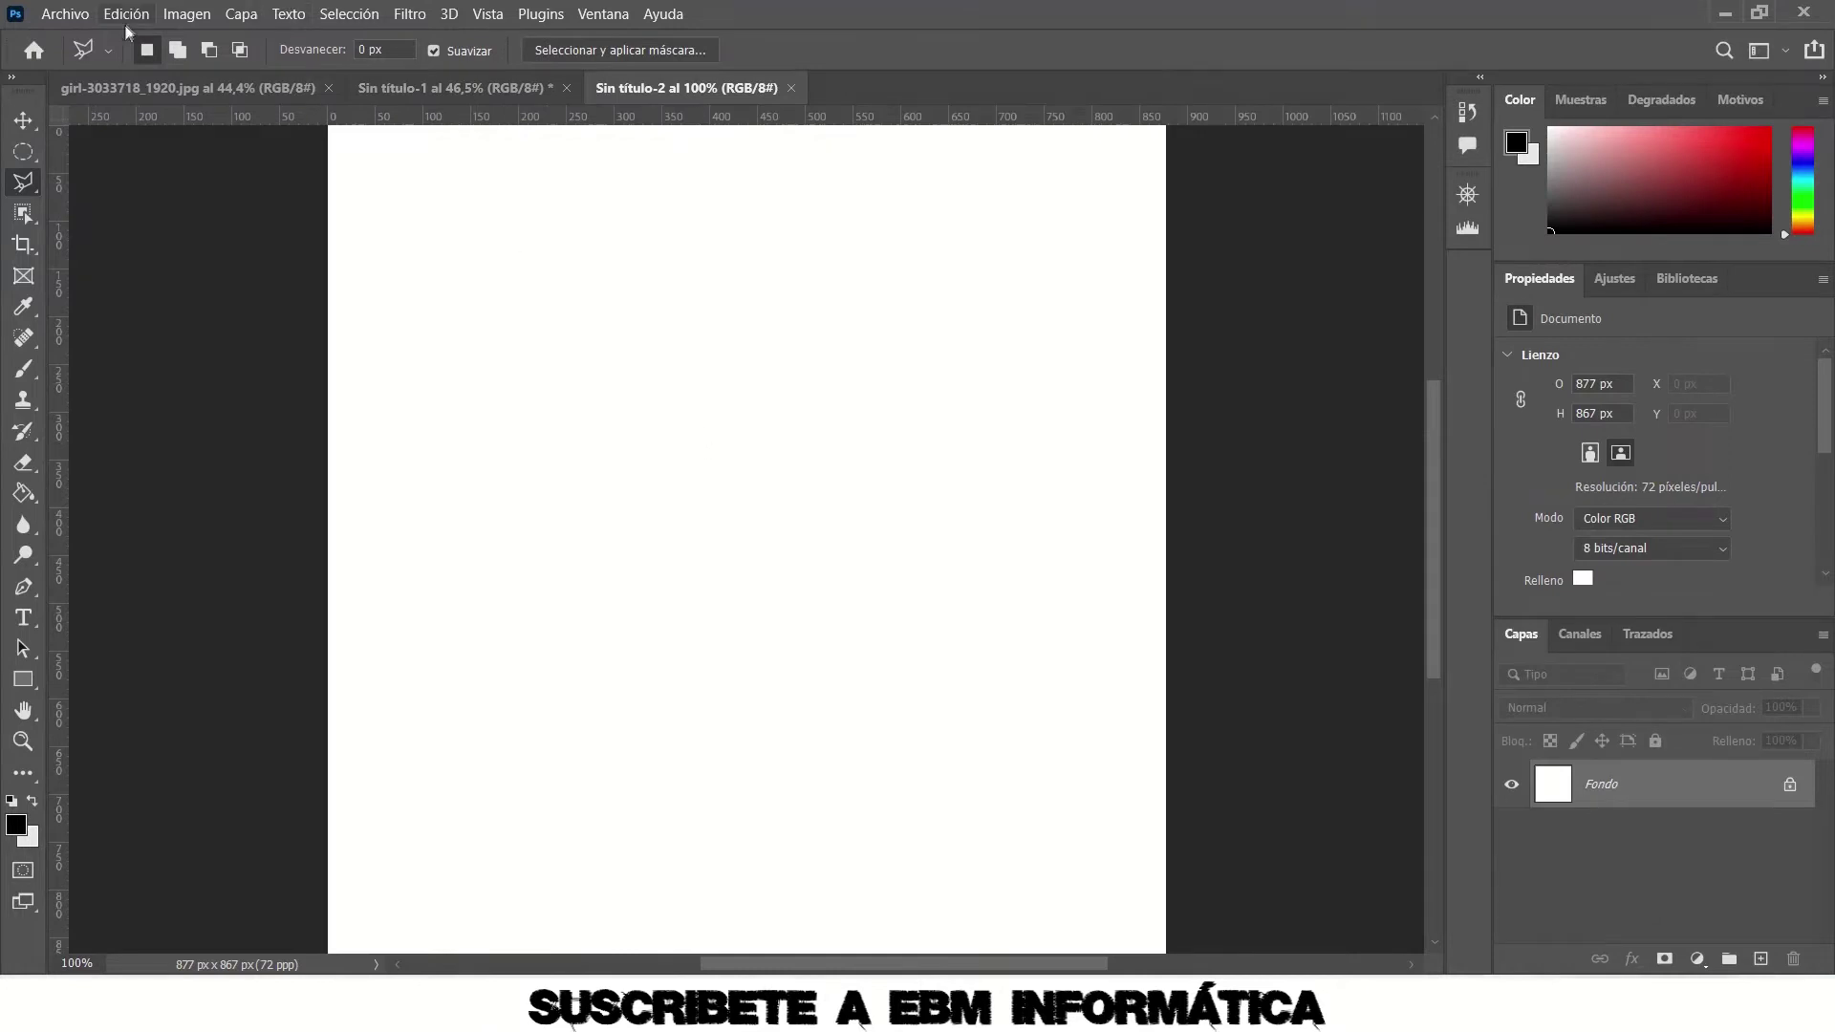
left_click(125, 14)
left_click(245, 214)
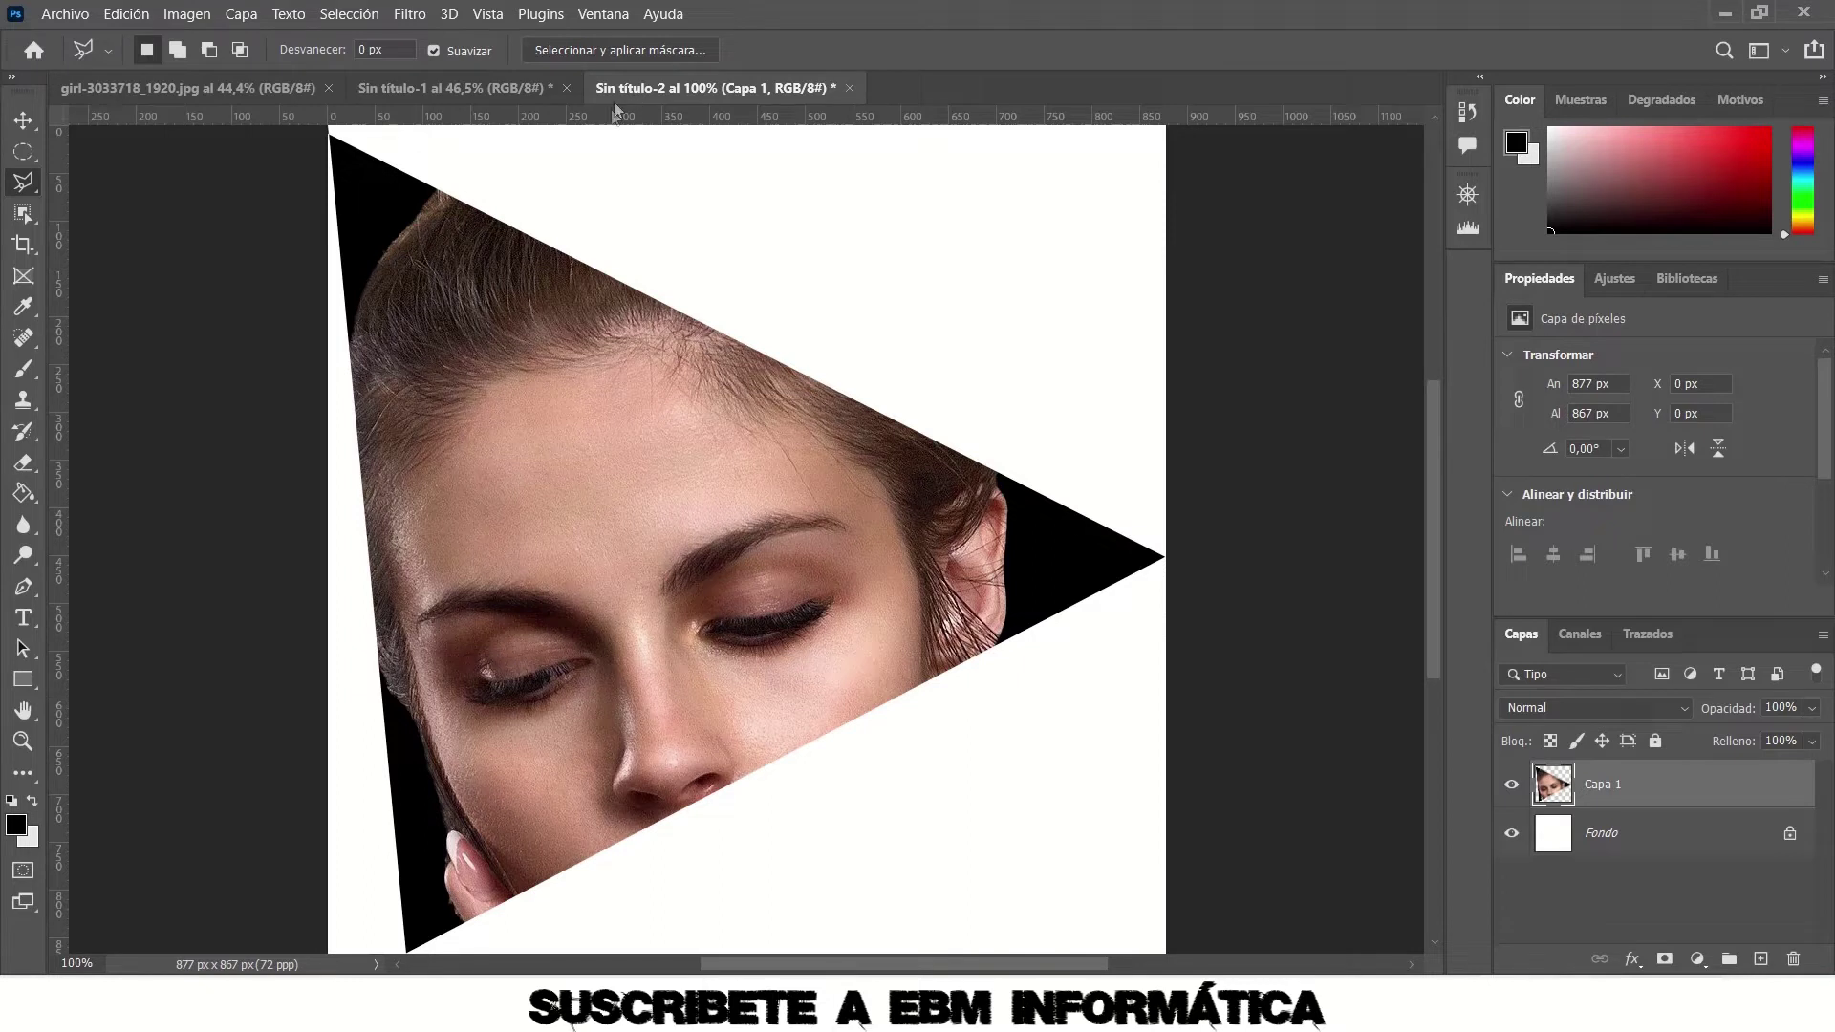
left_click(849, 88)
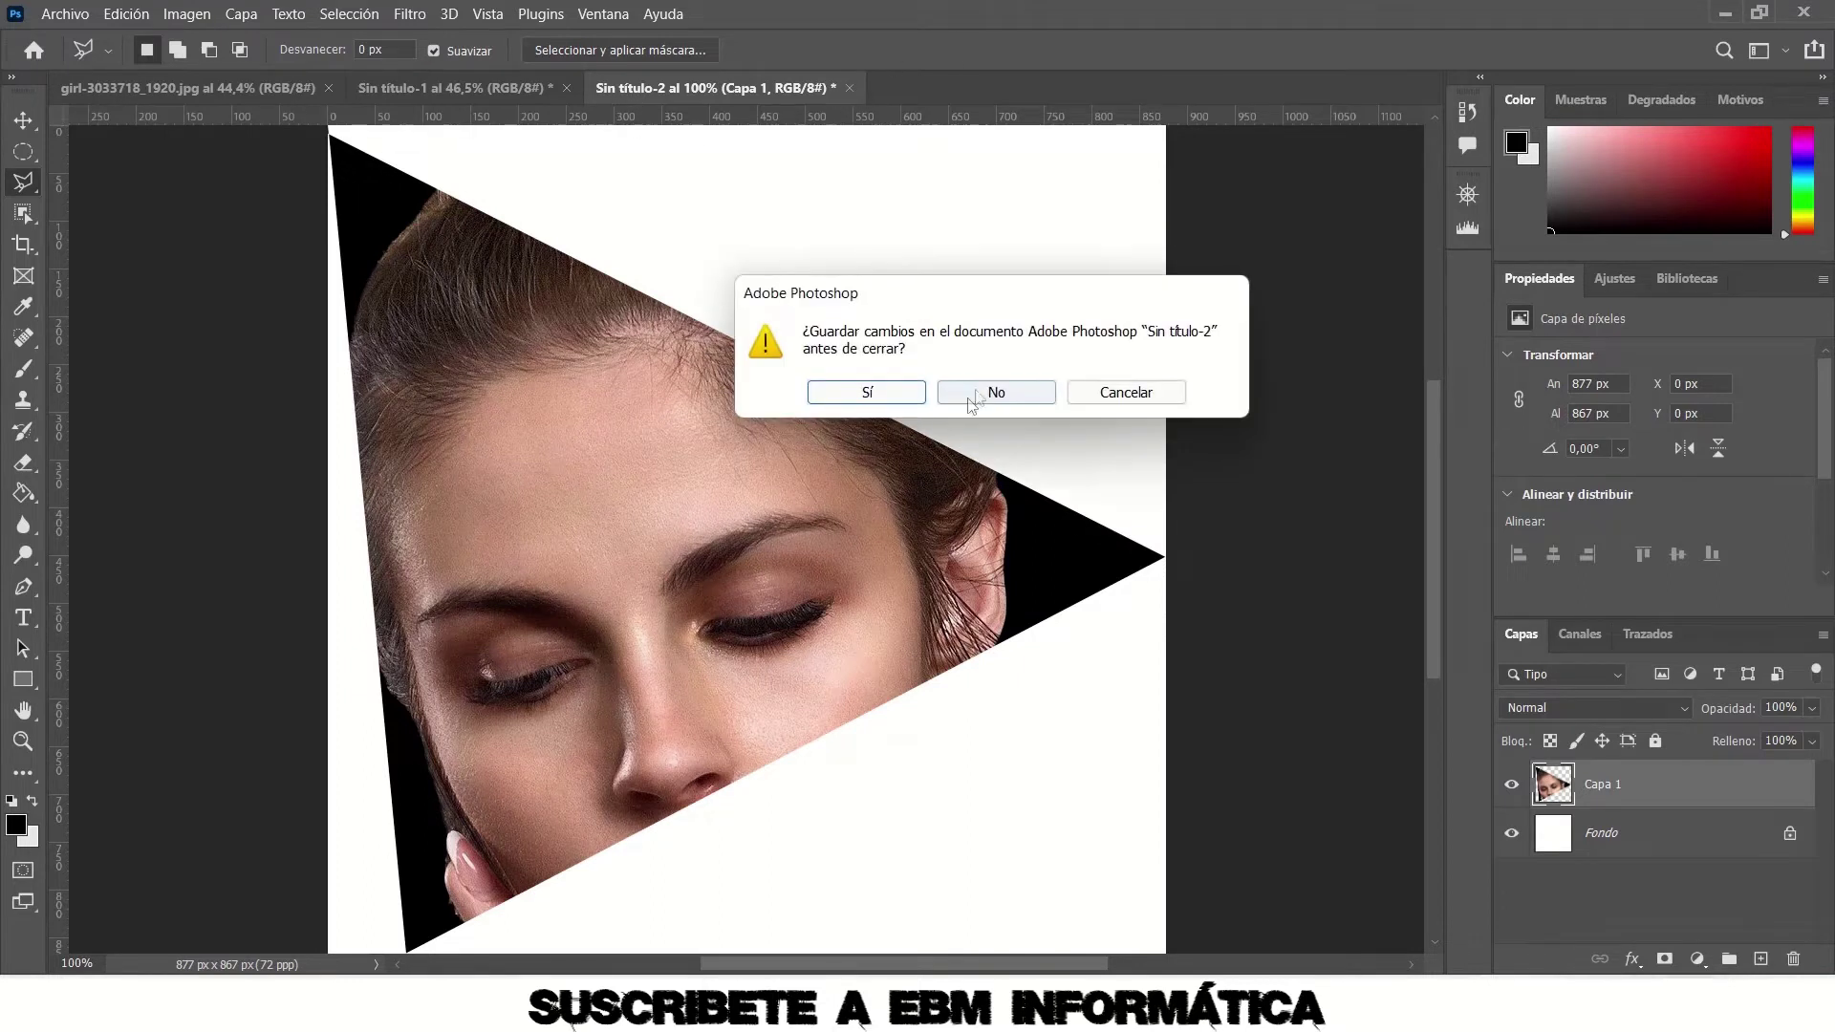
left_click(981, 385)
key("ctrl+e")
key("ctrl+d")
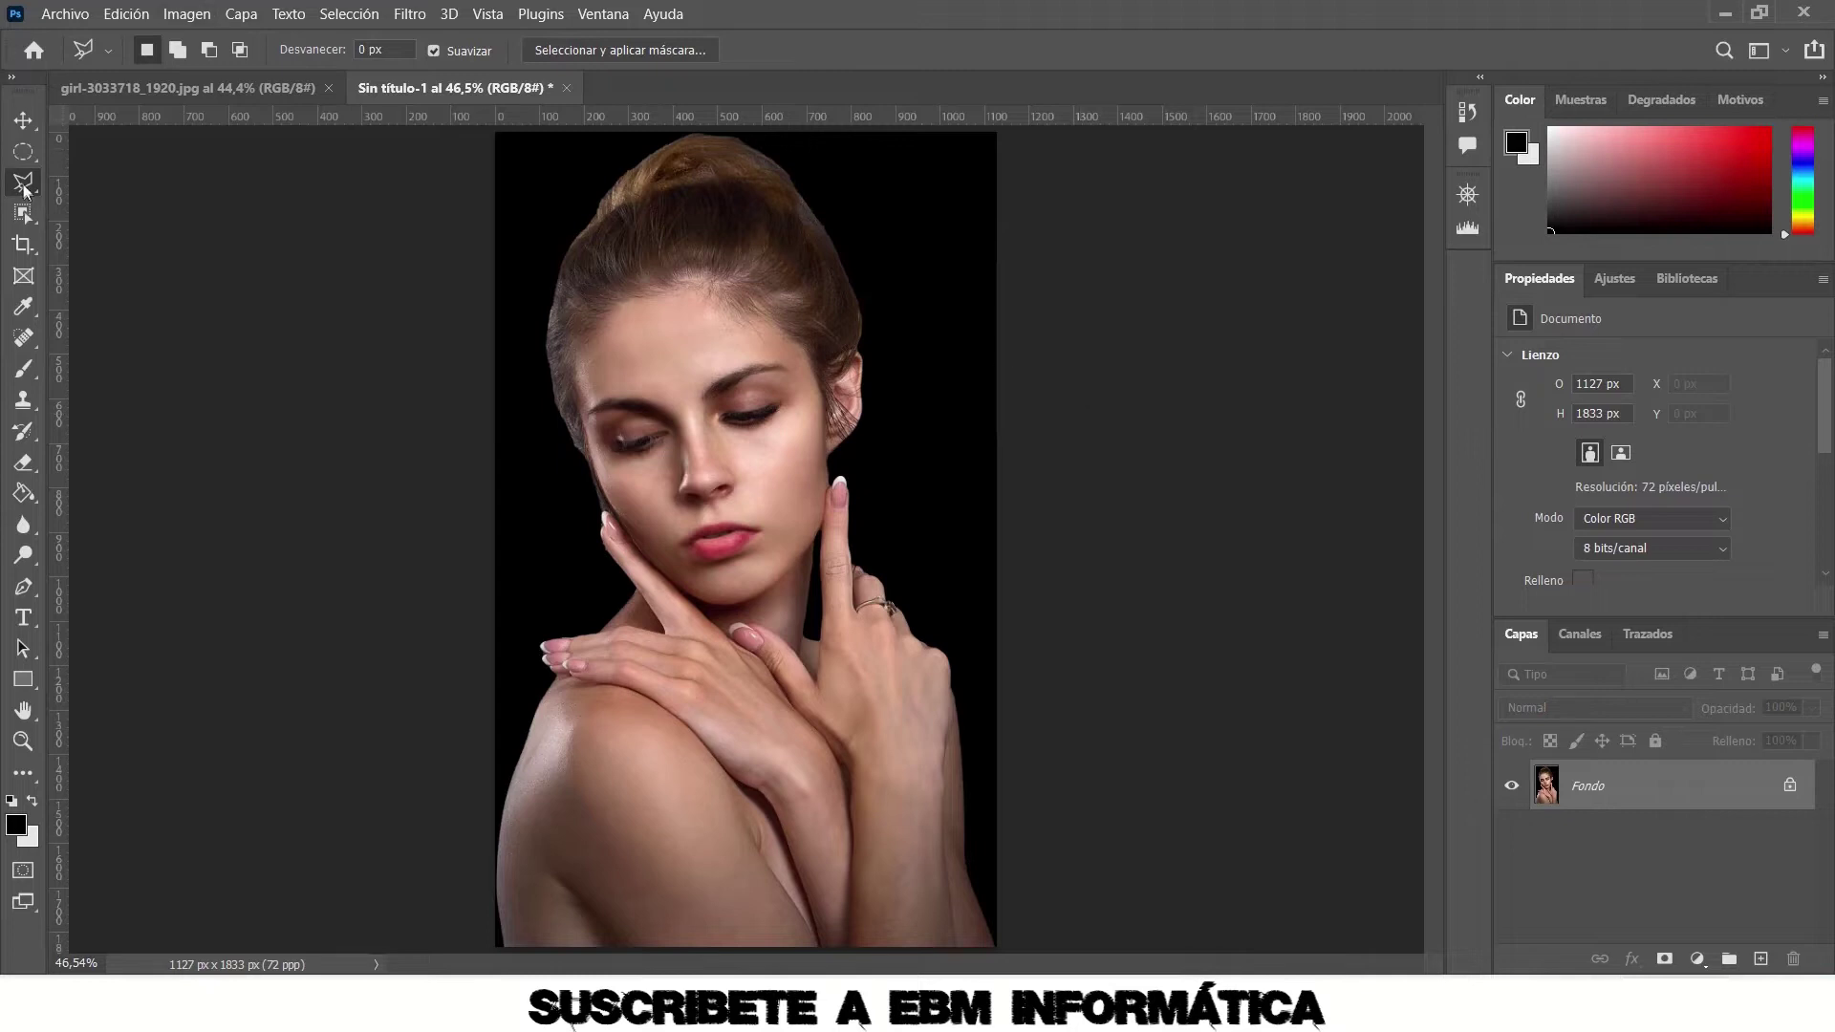
right_click(24, 188)
Trace the woman's outline with the Magnetic Lasso and close it at the starting point.
left_click(145, 227)
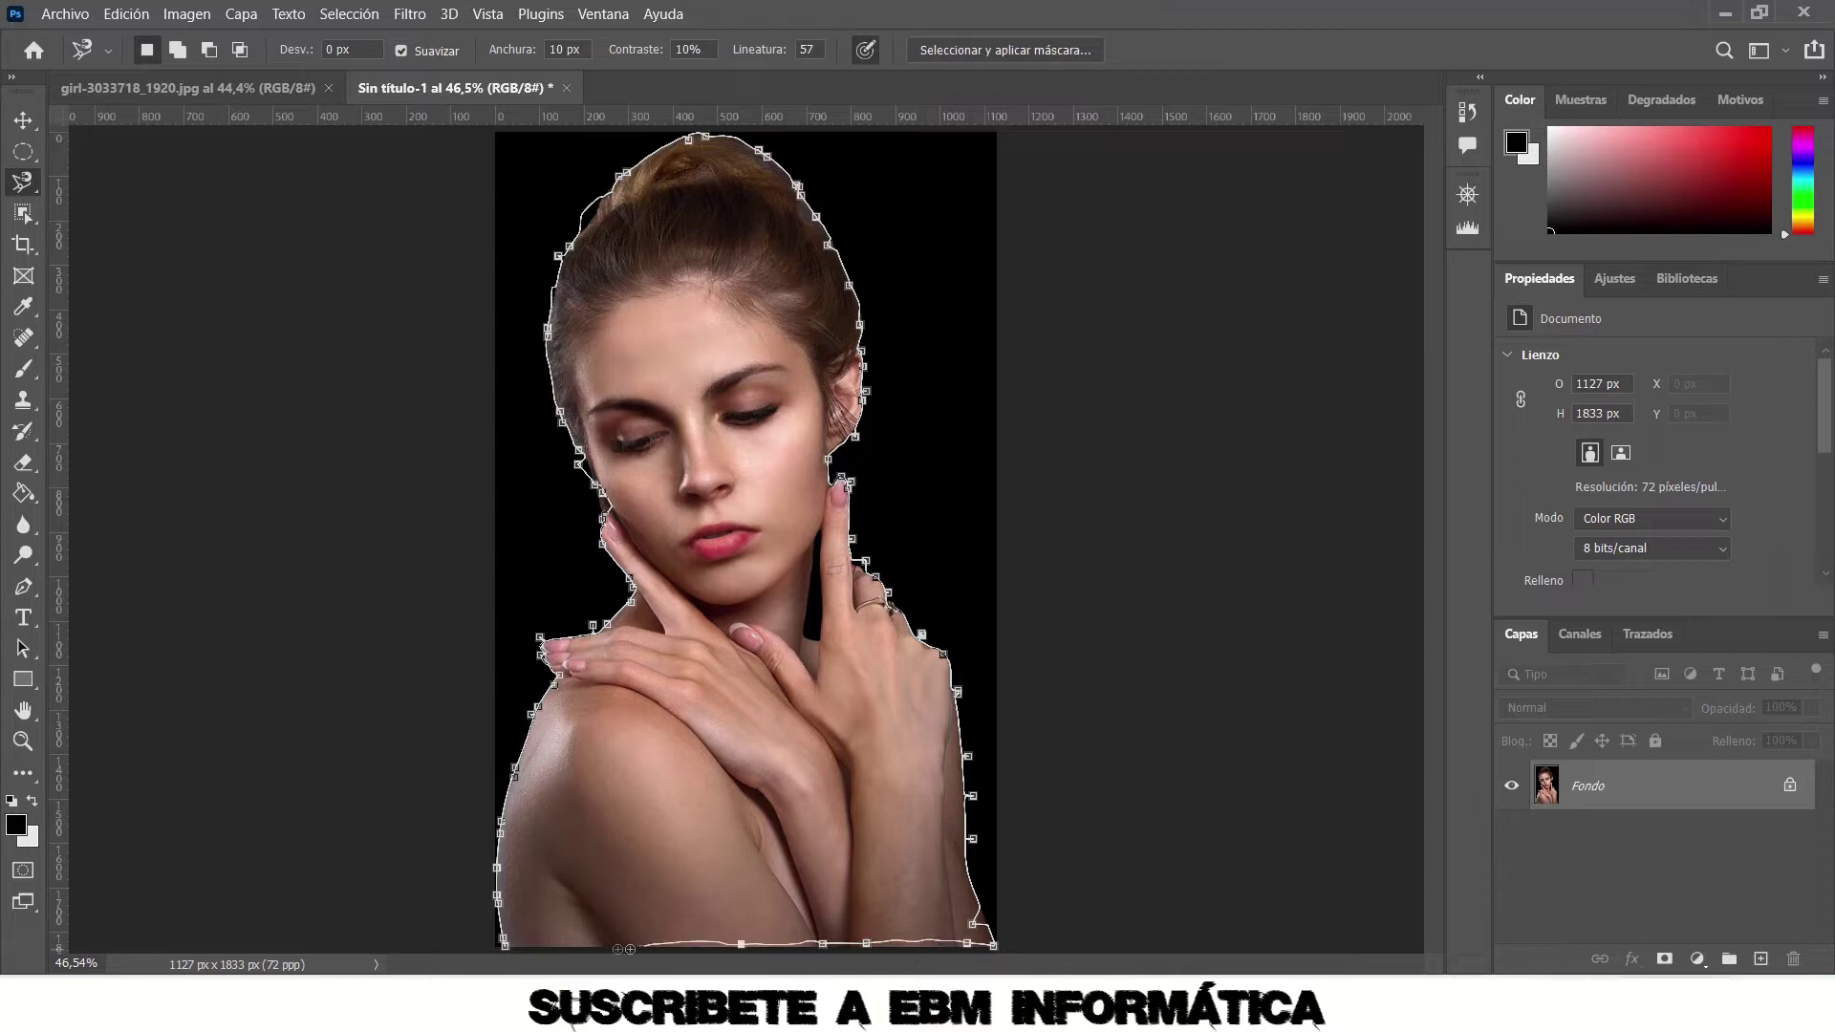
left_click(507, 946)
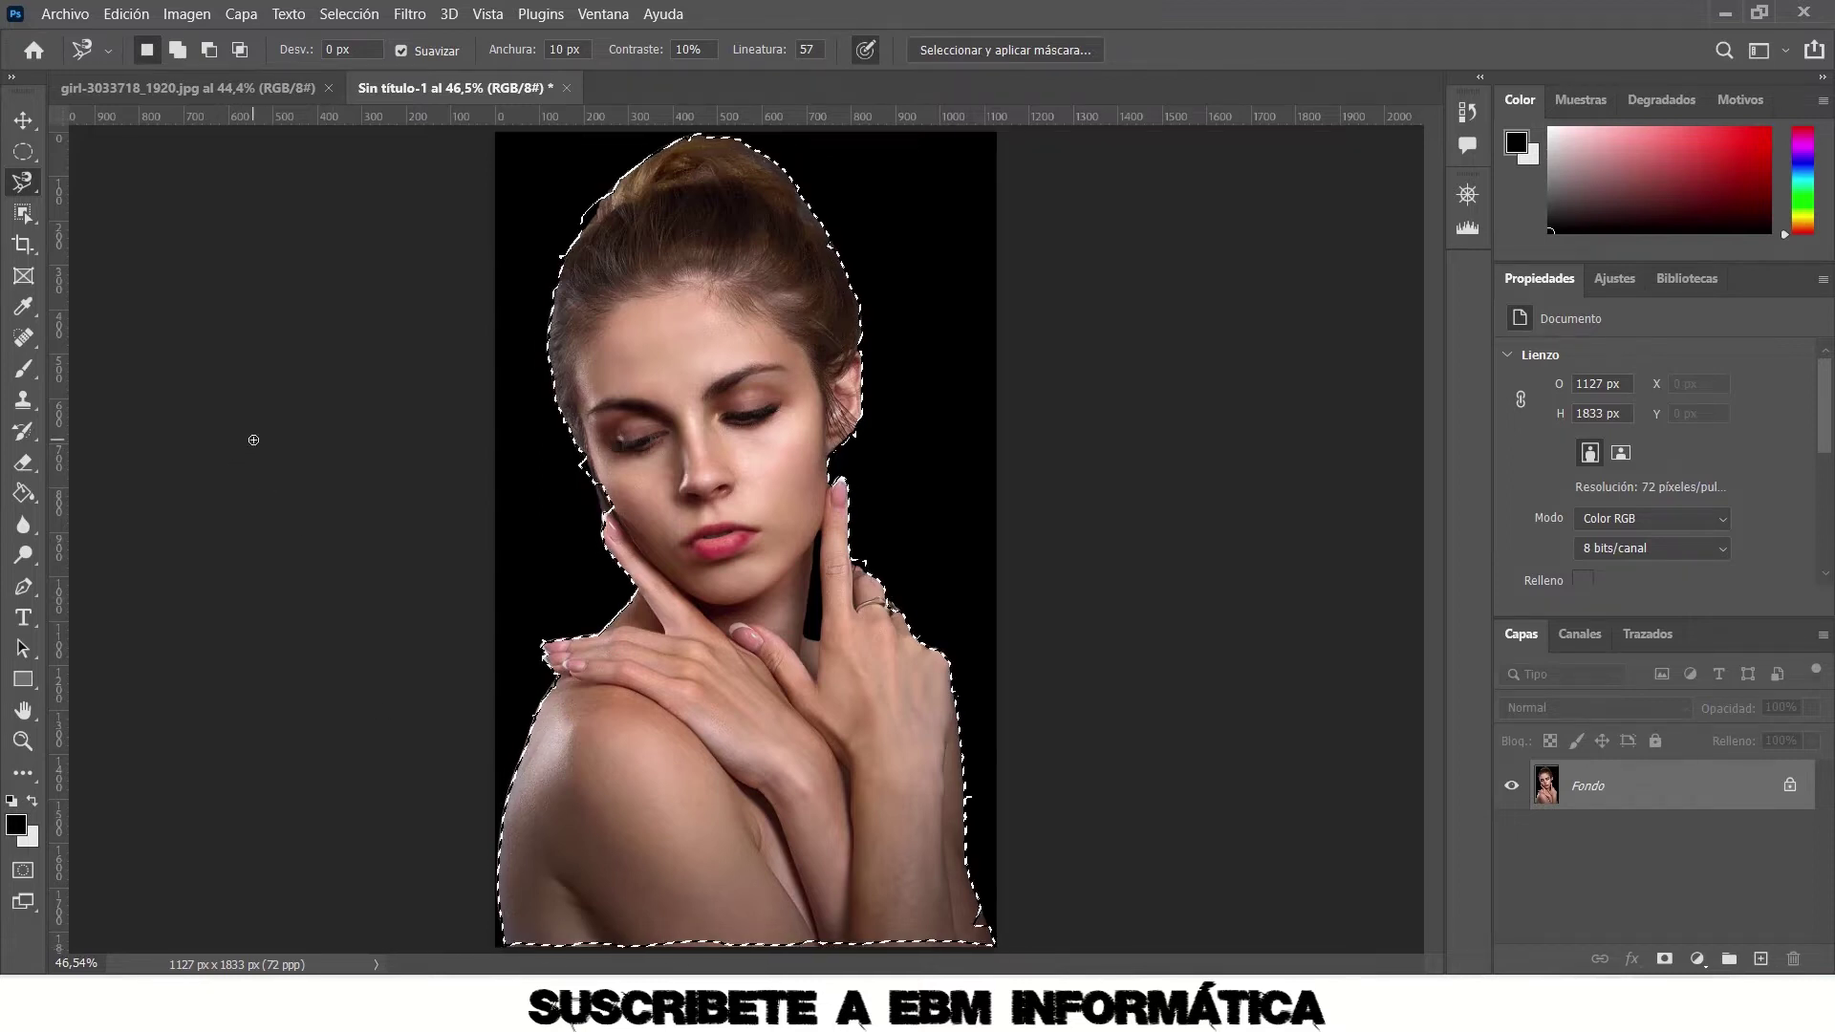
Preview the woman's cut-out on a temporary layer by hiding Fondo, then undo it.
key("ctrl+f")
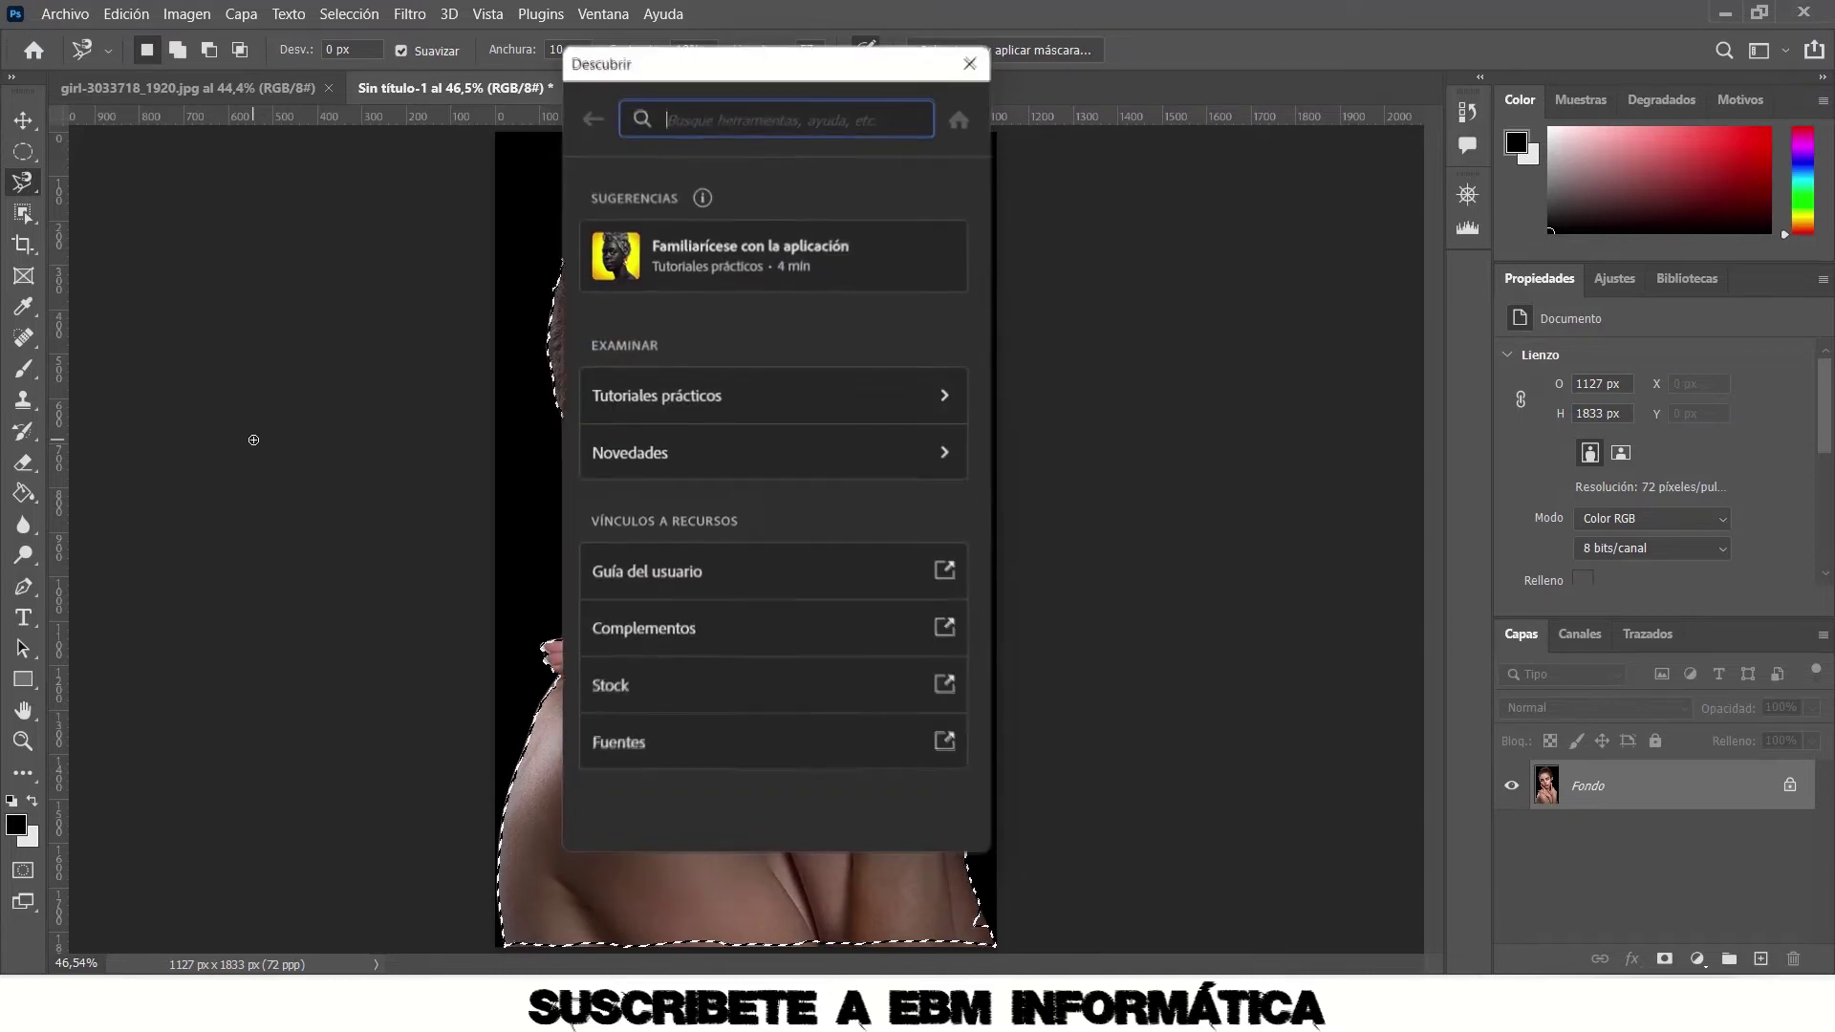
left_click(969, 64)
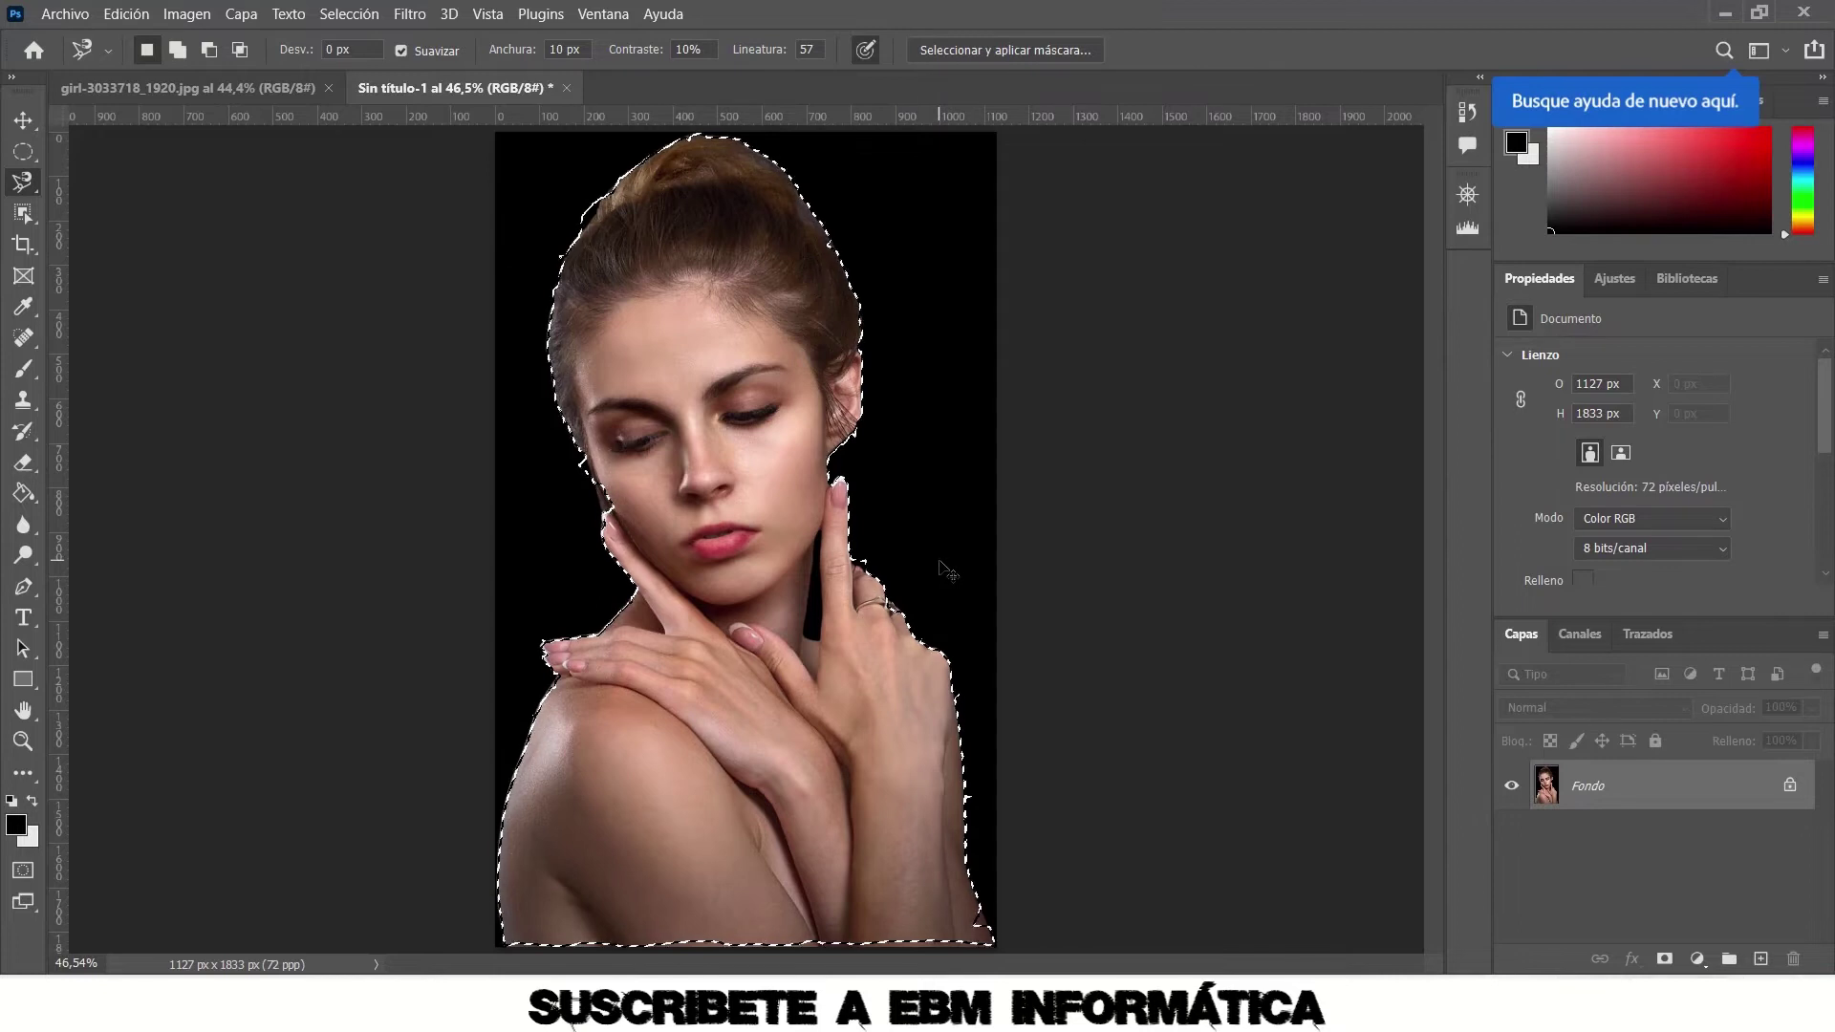
key("ctrl+j")
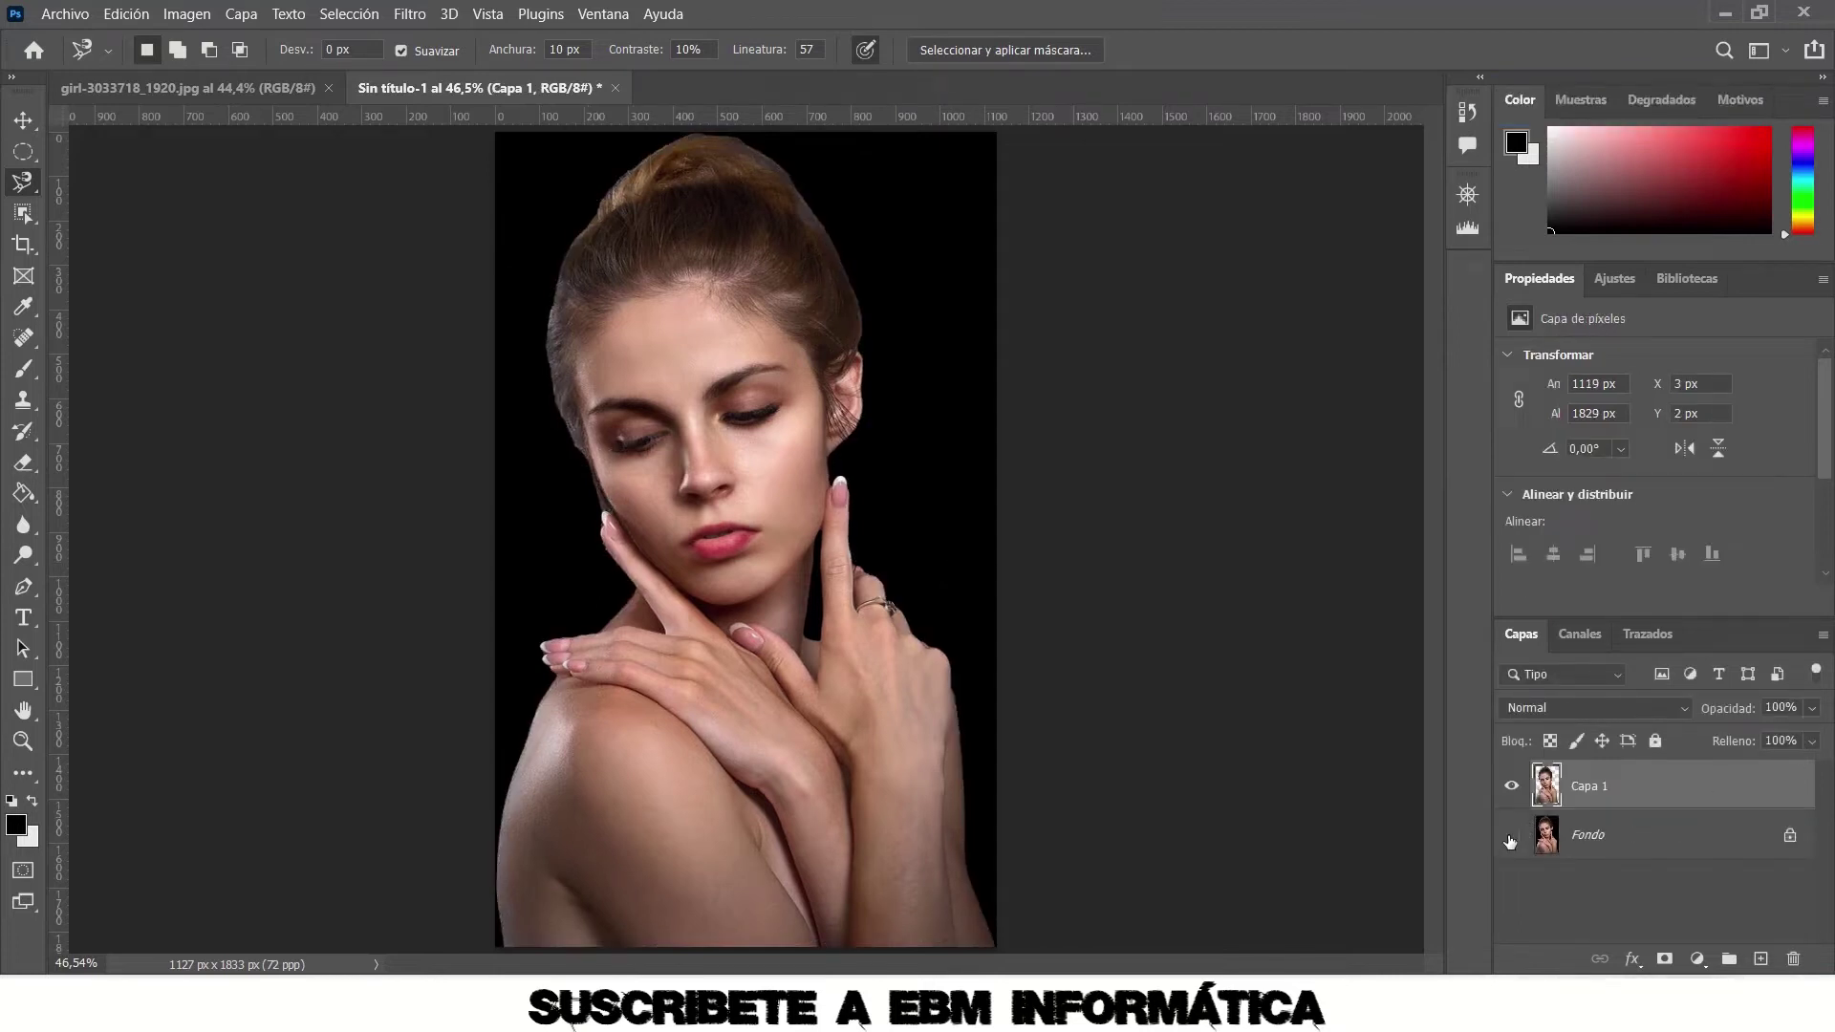
left_click(1509, 838)
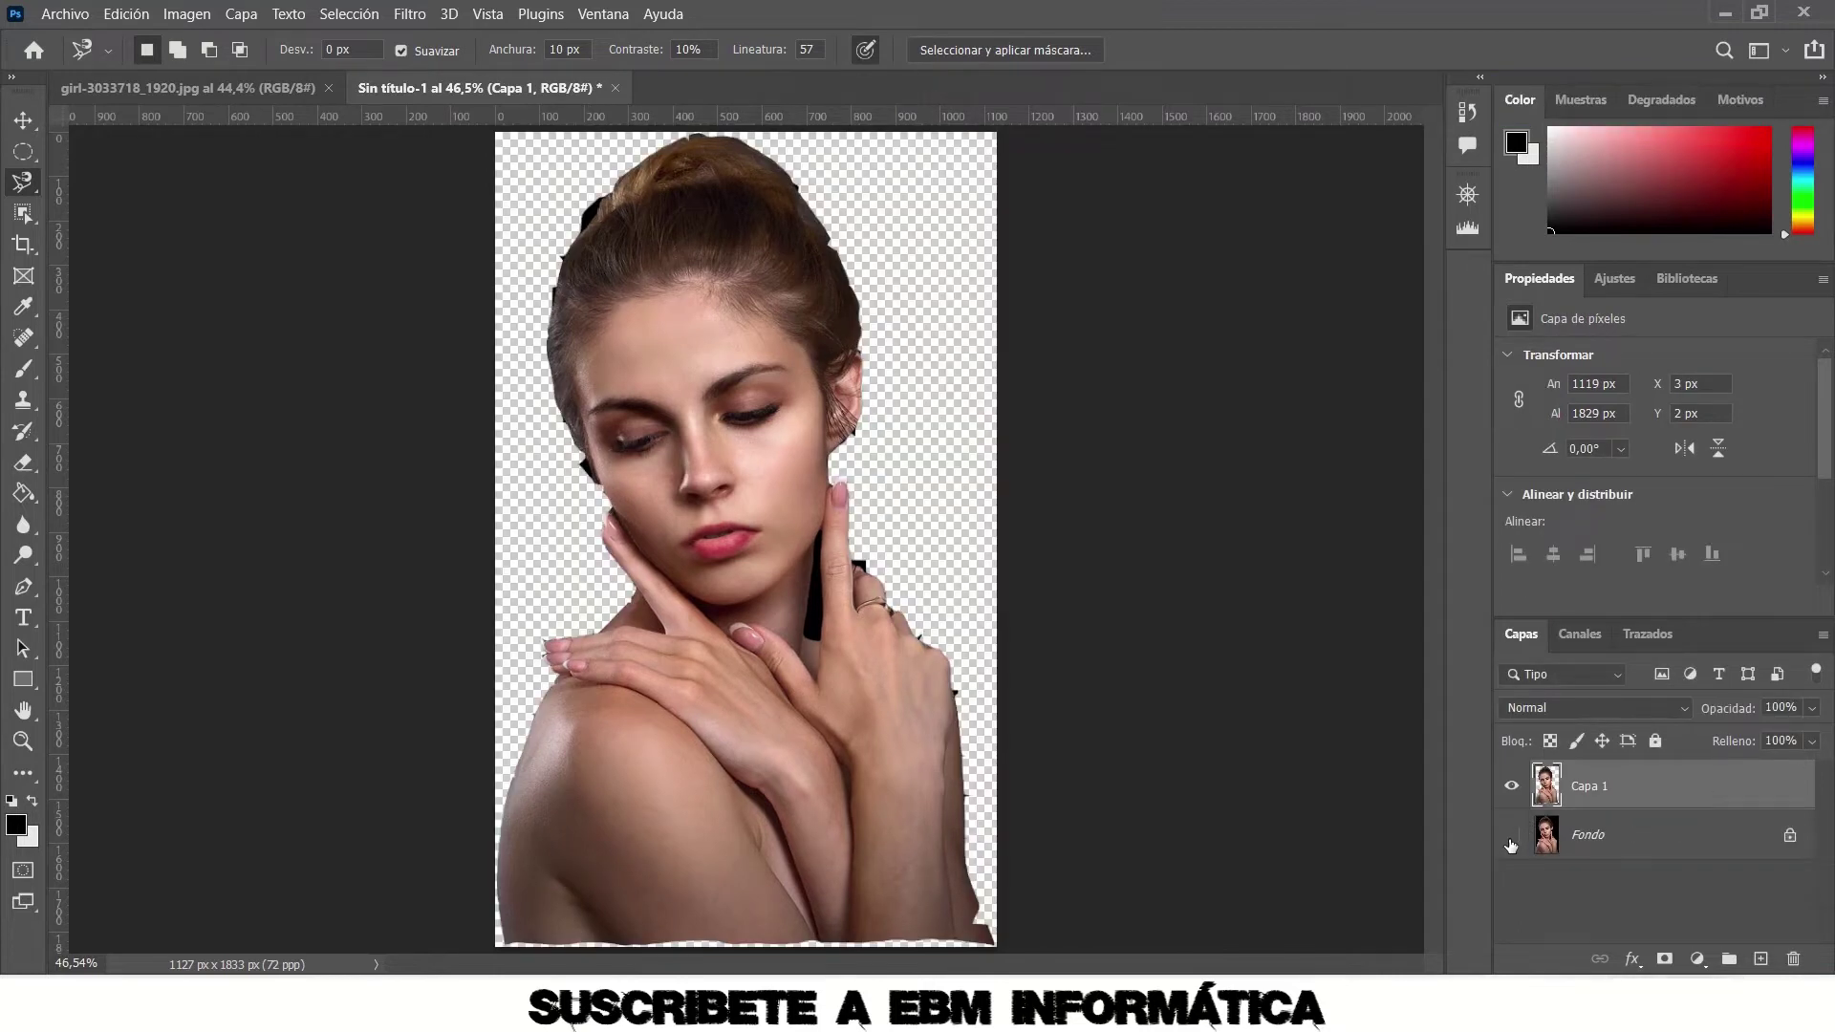
left_click(1511, 838)
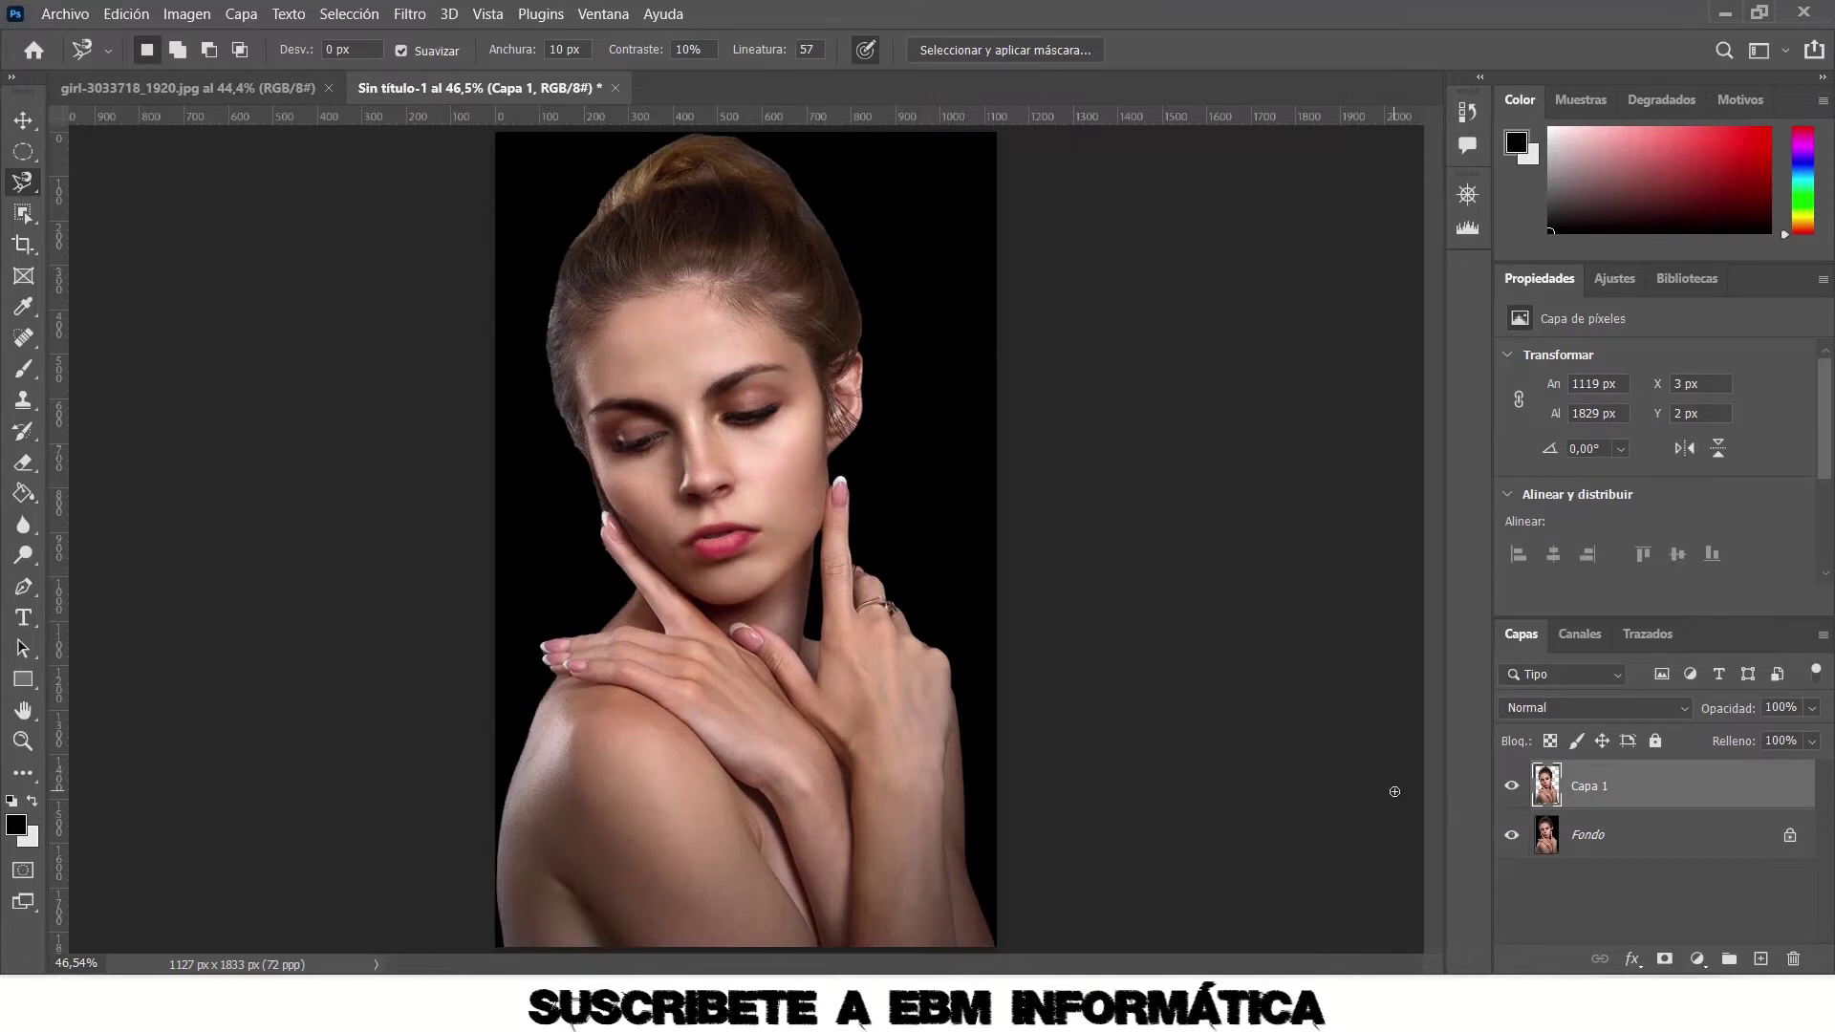
key("ctrl+z")
key("ctrl+z")
key("ctrl+z")
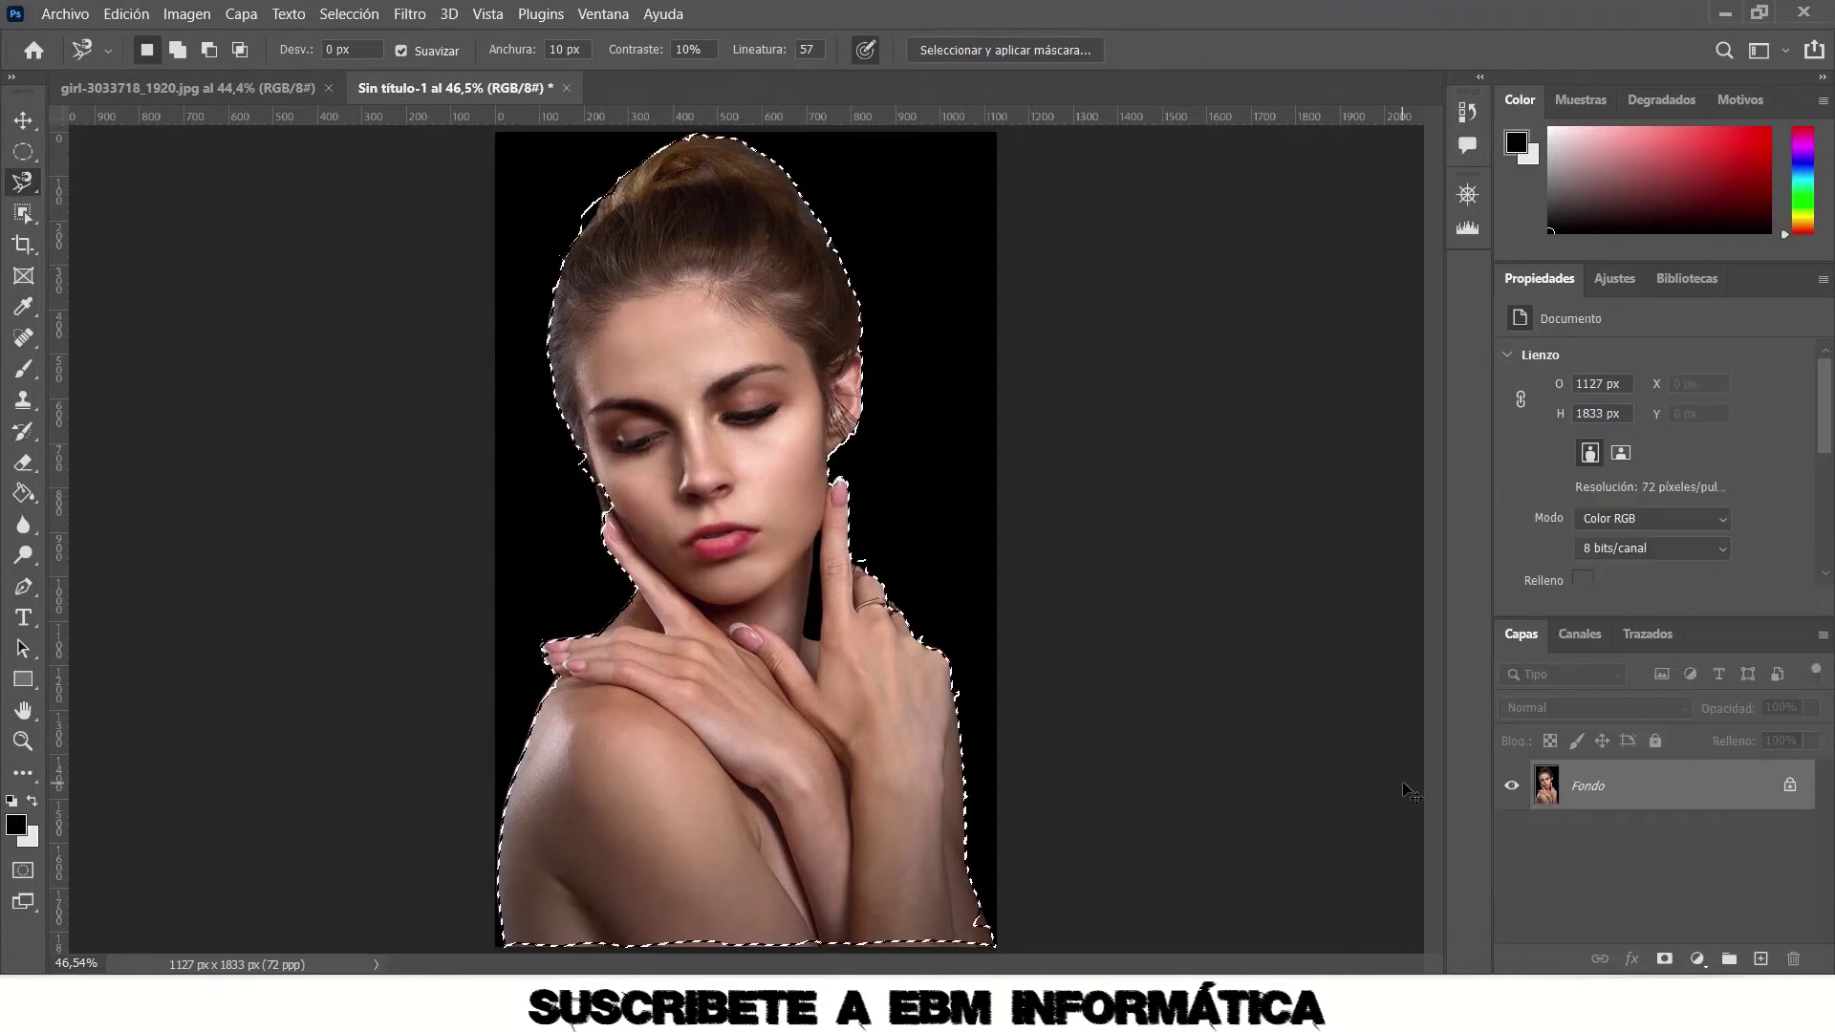
Paste the copied woman into a trial 1119×1829 document, close it unsaved, and deselect.
left_click(125, 13)
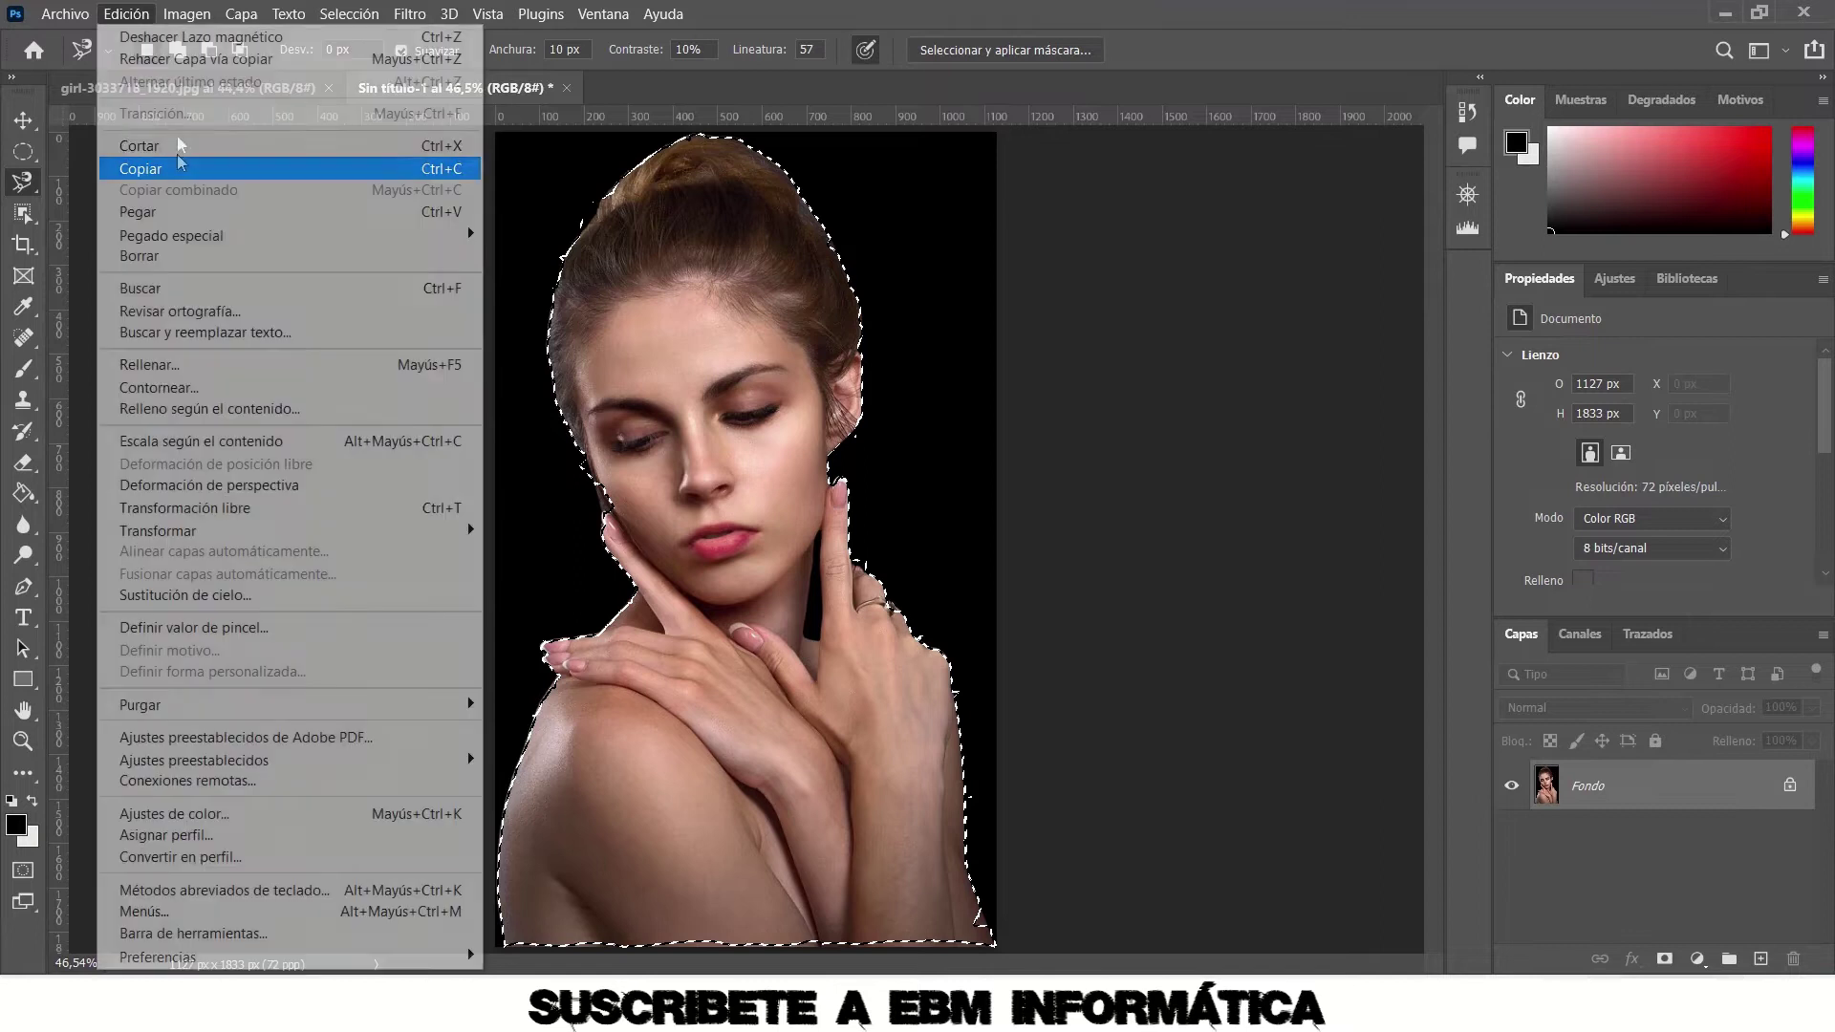
left_click(176, 162)
left_click(65, 14)
left_click(80, 44)
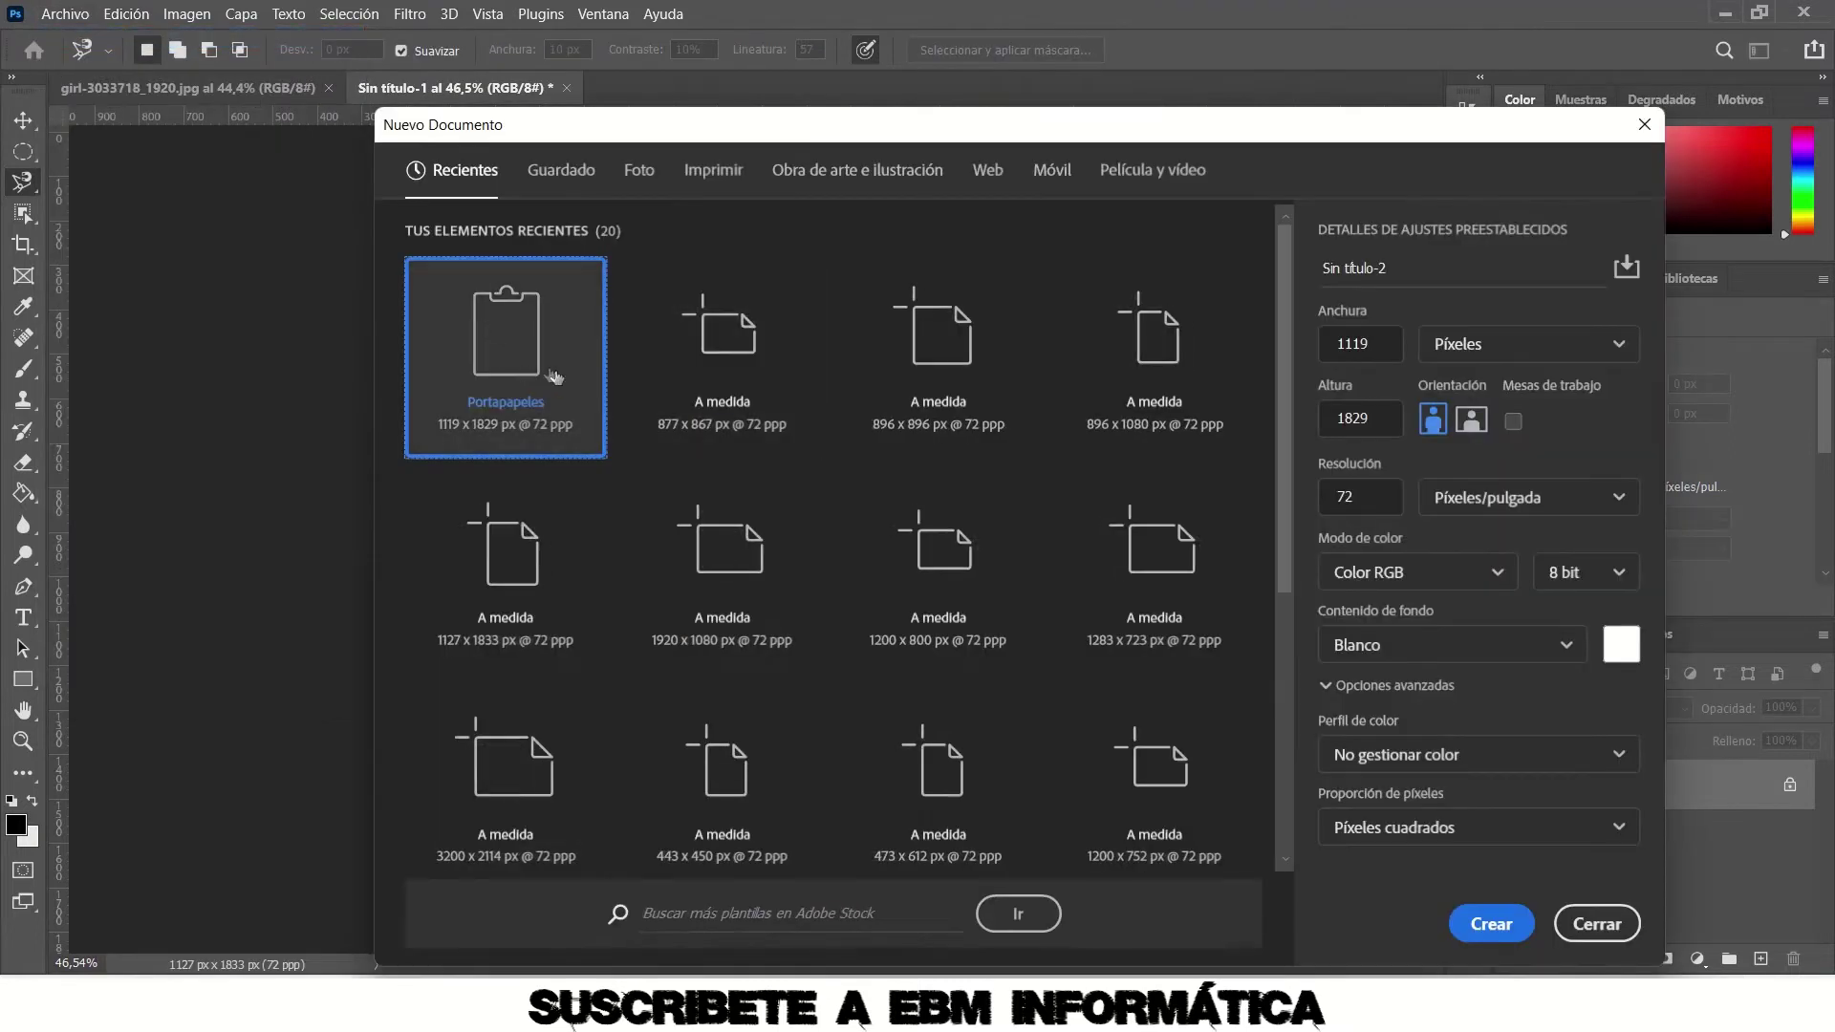
double_click(547, 378)
key("ctrl+v")
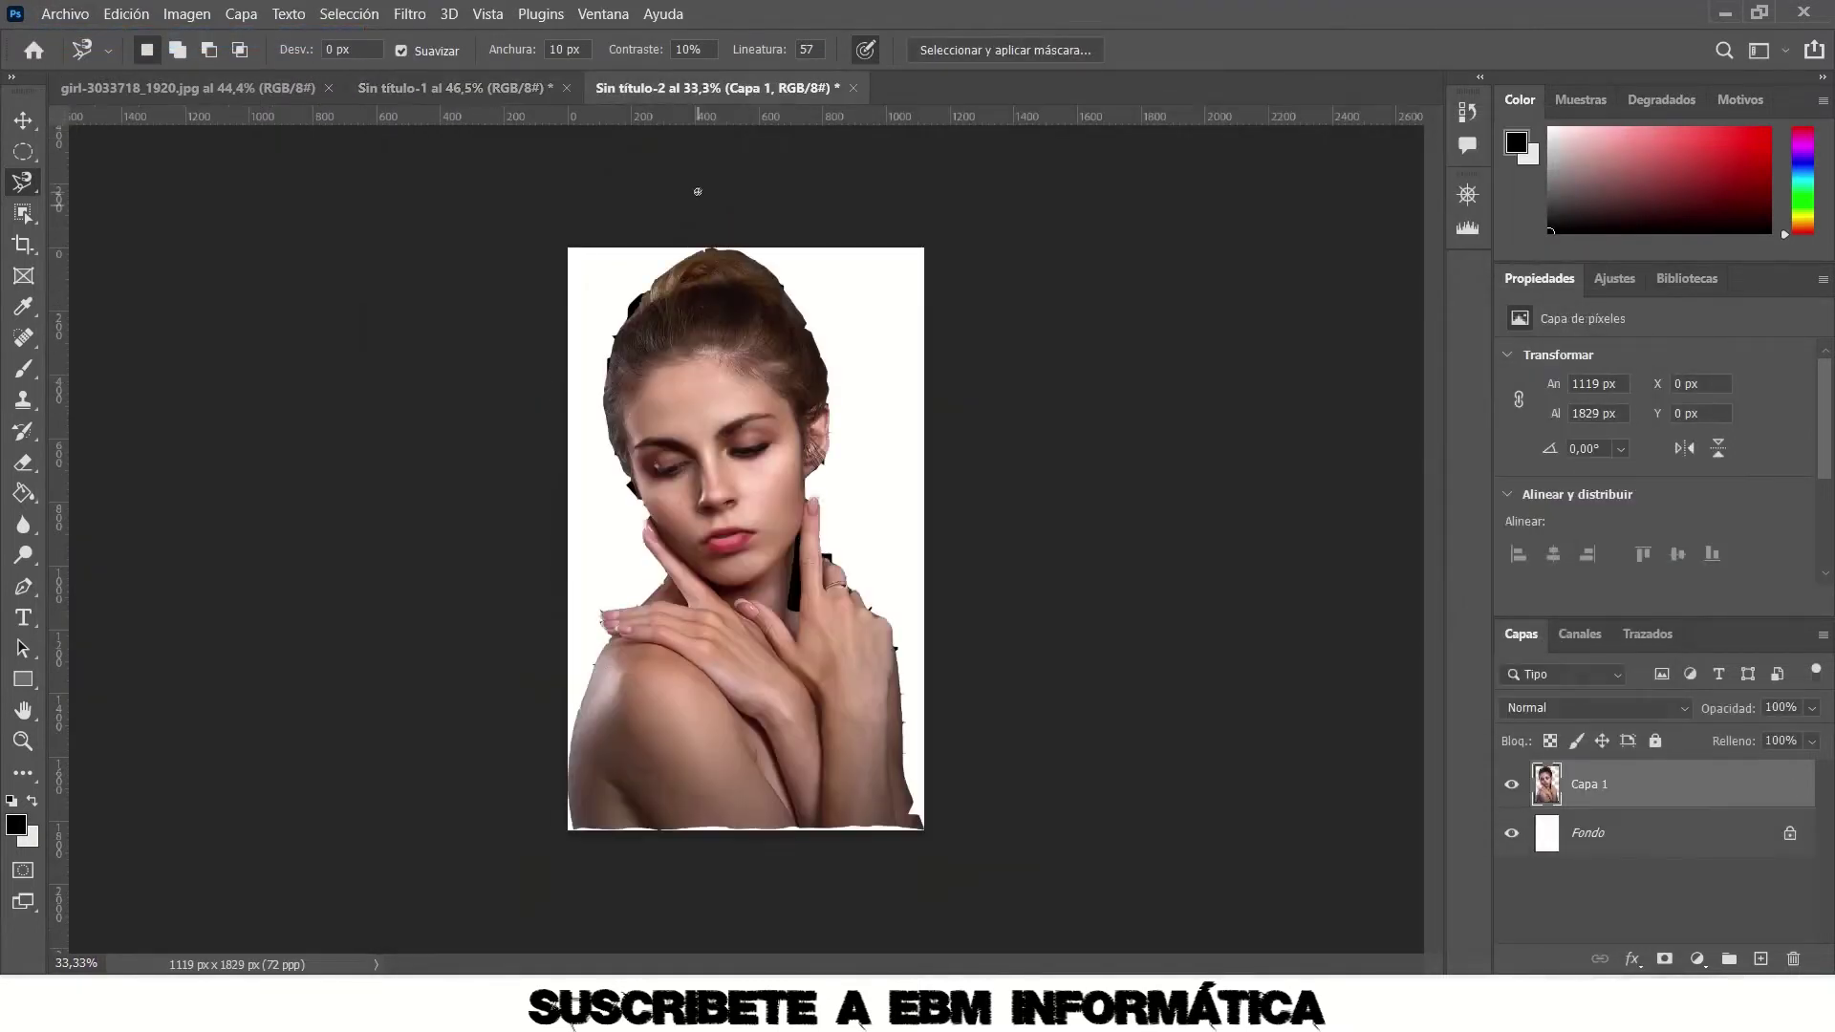
left_click(854, 88)
left_click(1001, 388)
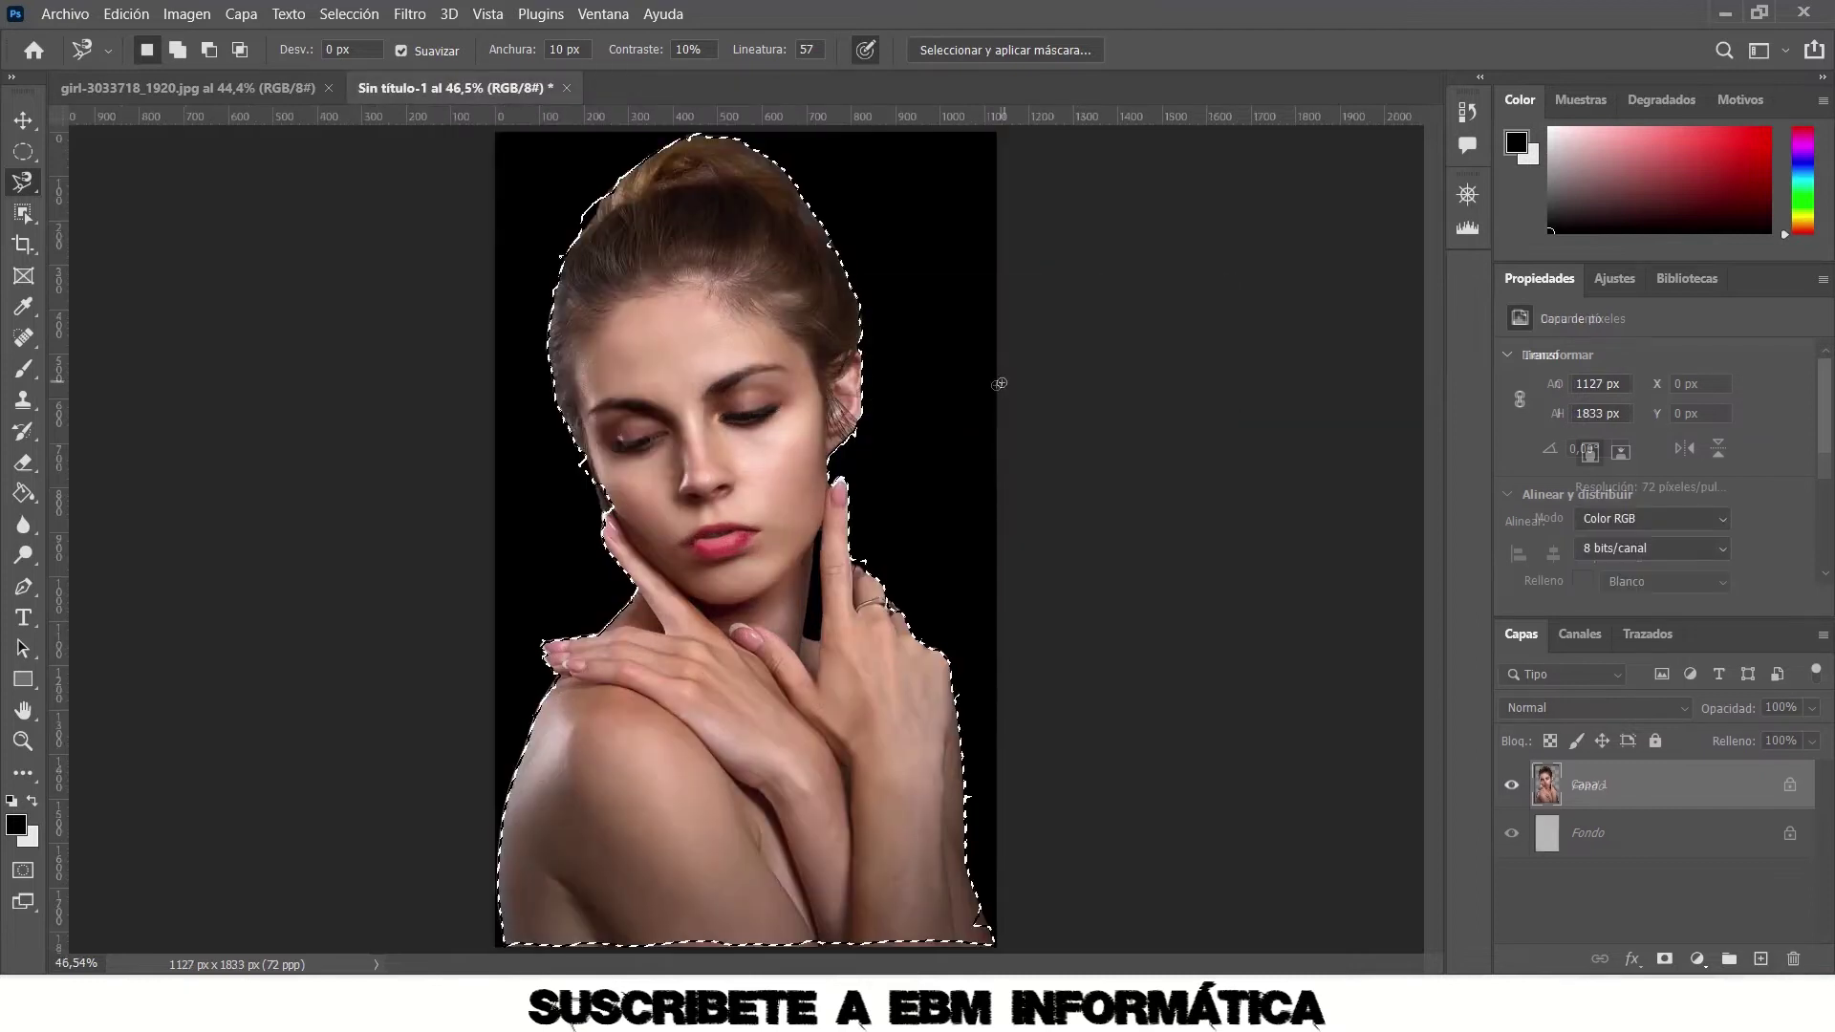
key("ctrl+d")
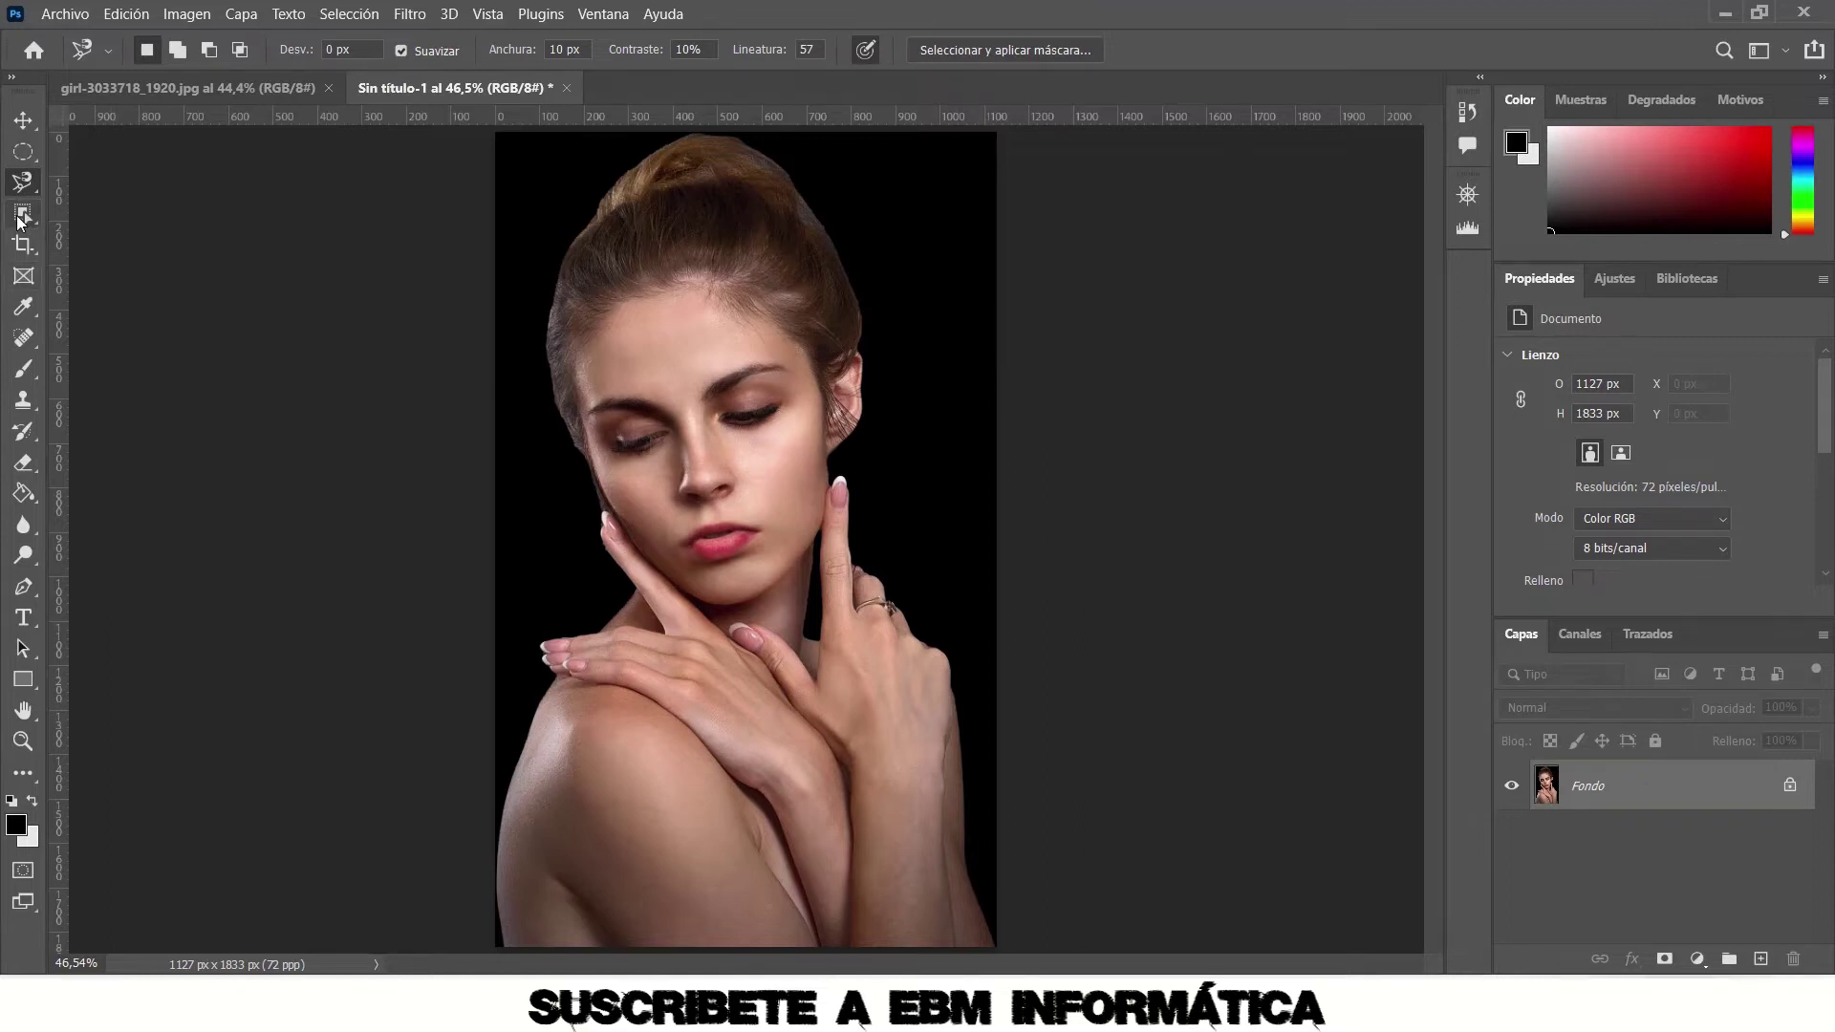
Paint a Quick Selection over the woman's hair and face, restarting after it spilled onto her body.
left_click(19, 218)
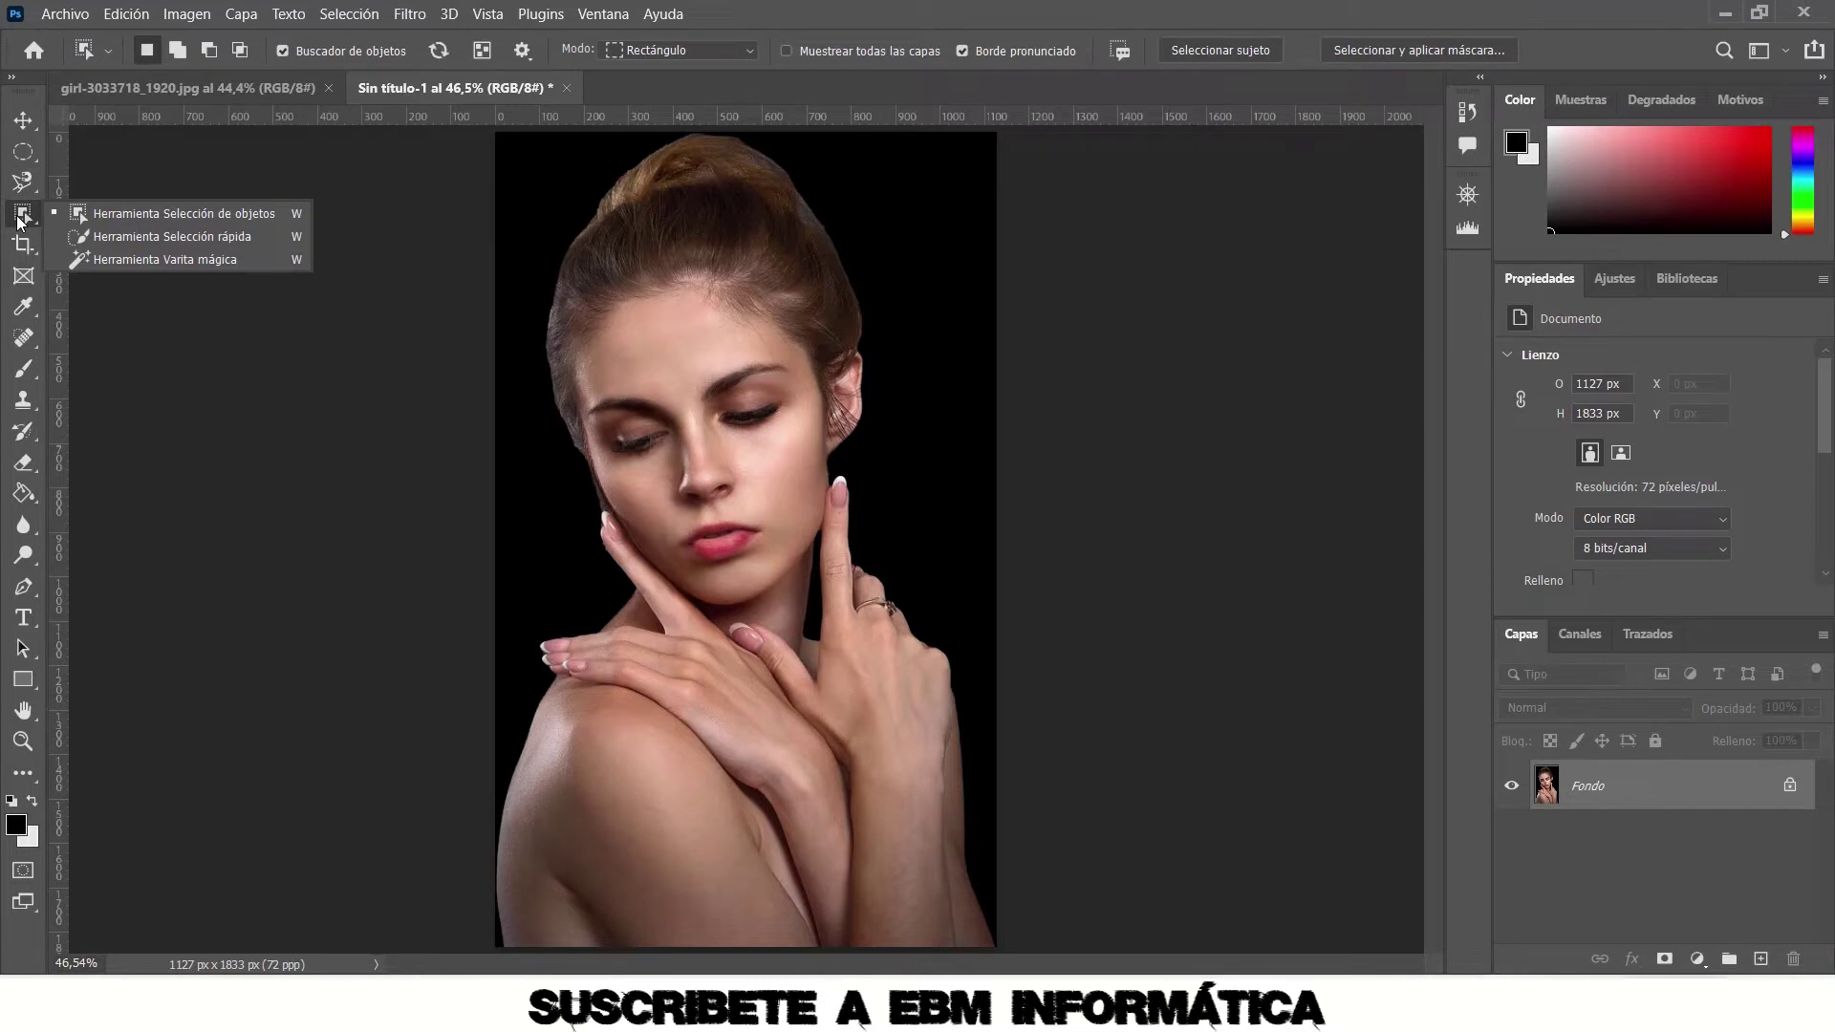
left_click(122, 234)
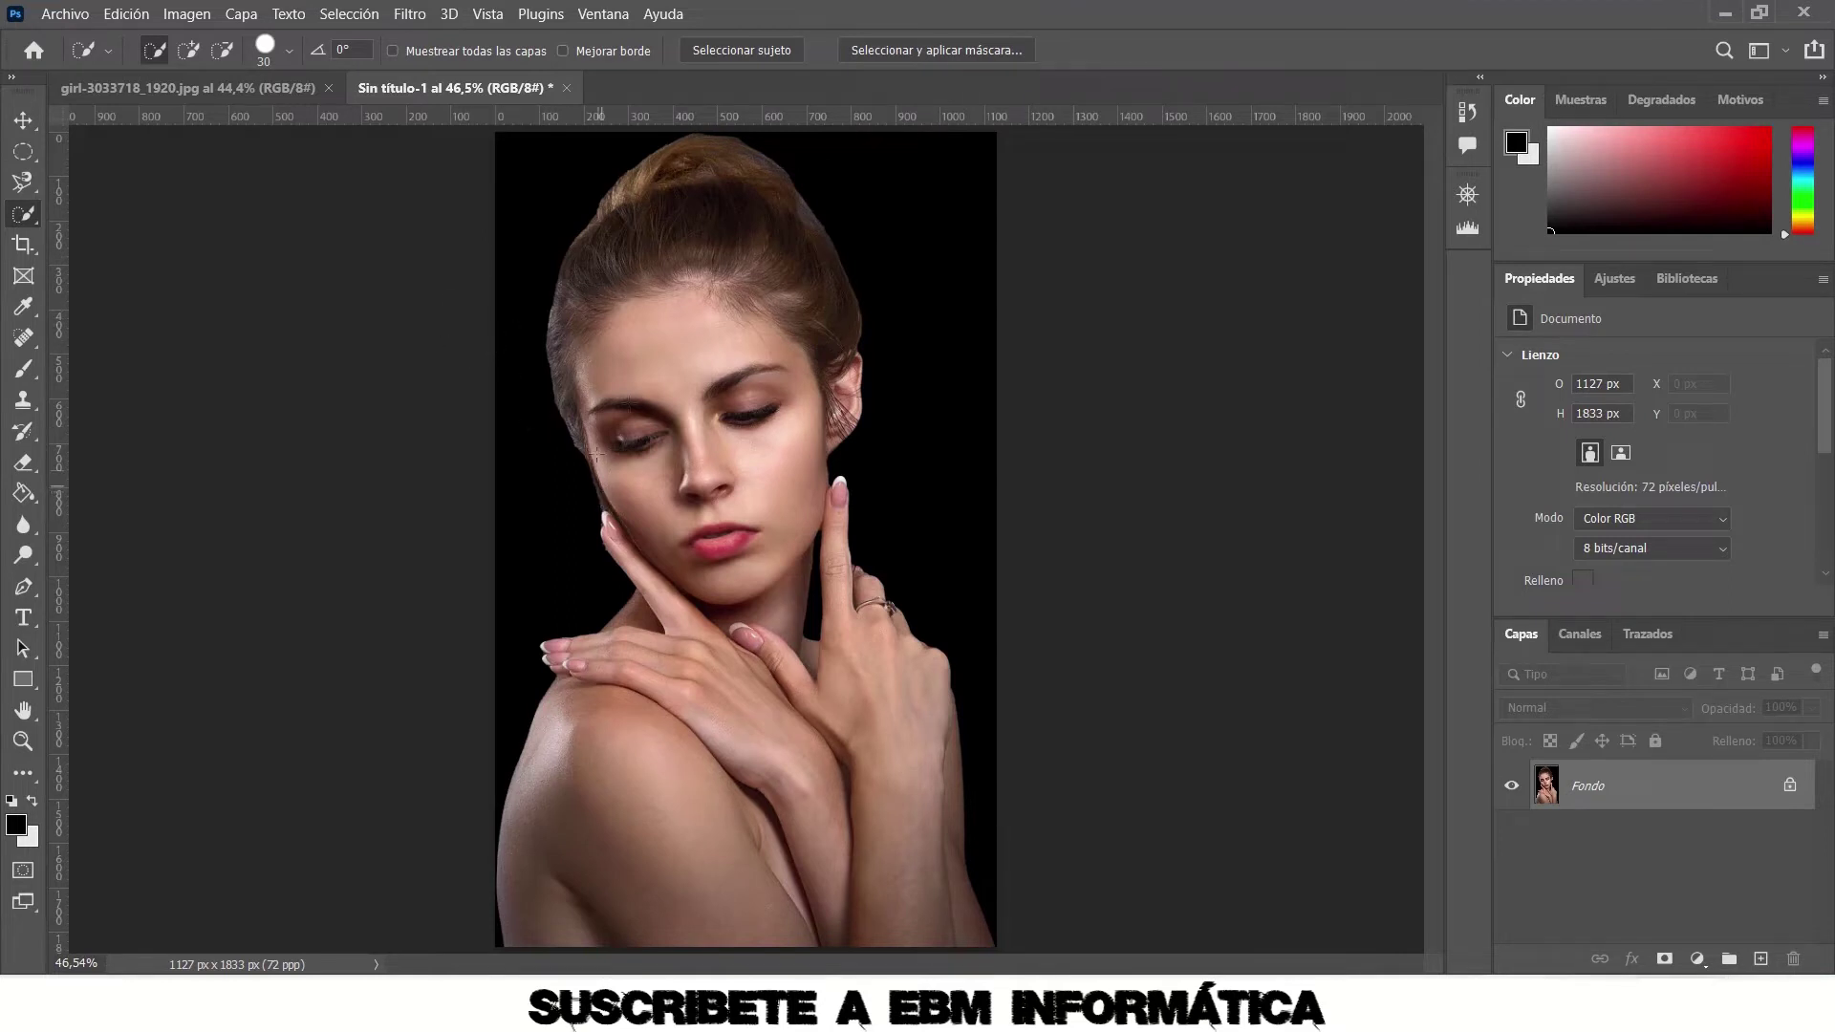
left_click_drag(531, 138, 531, 255)
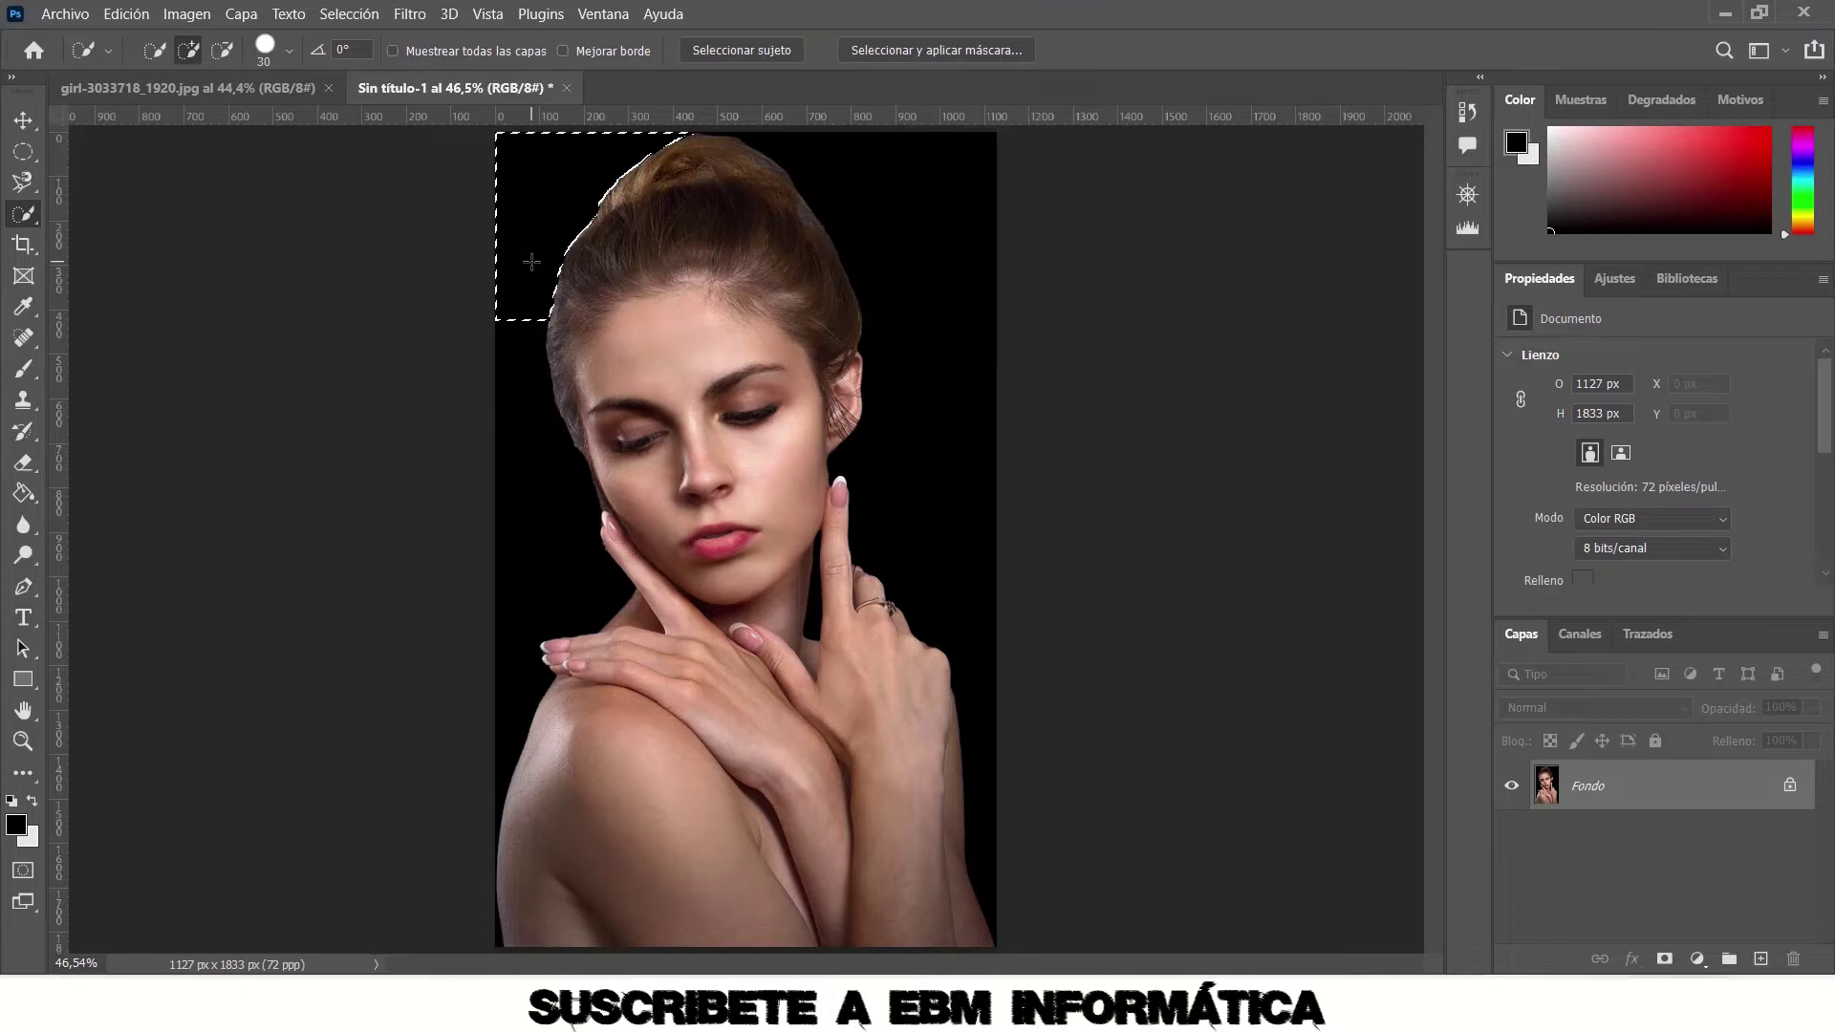
left_click(563, 239, "alt")
mouse_move(662, 291)
left_mouse_down()
mouse_move(646, 355)
mouse_move(731, 542)
mouse_move(571, 778)
left_mouse_up()
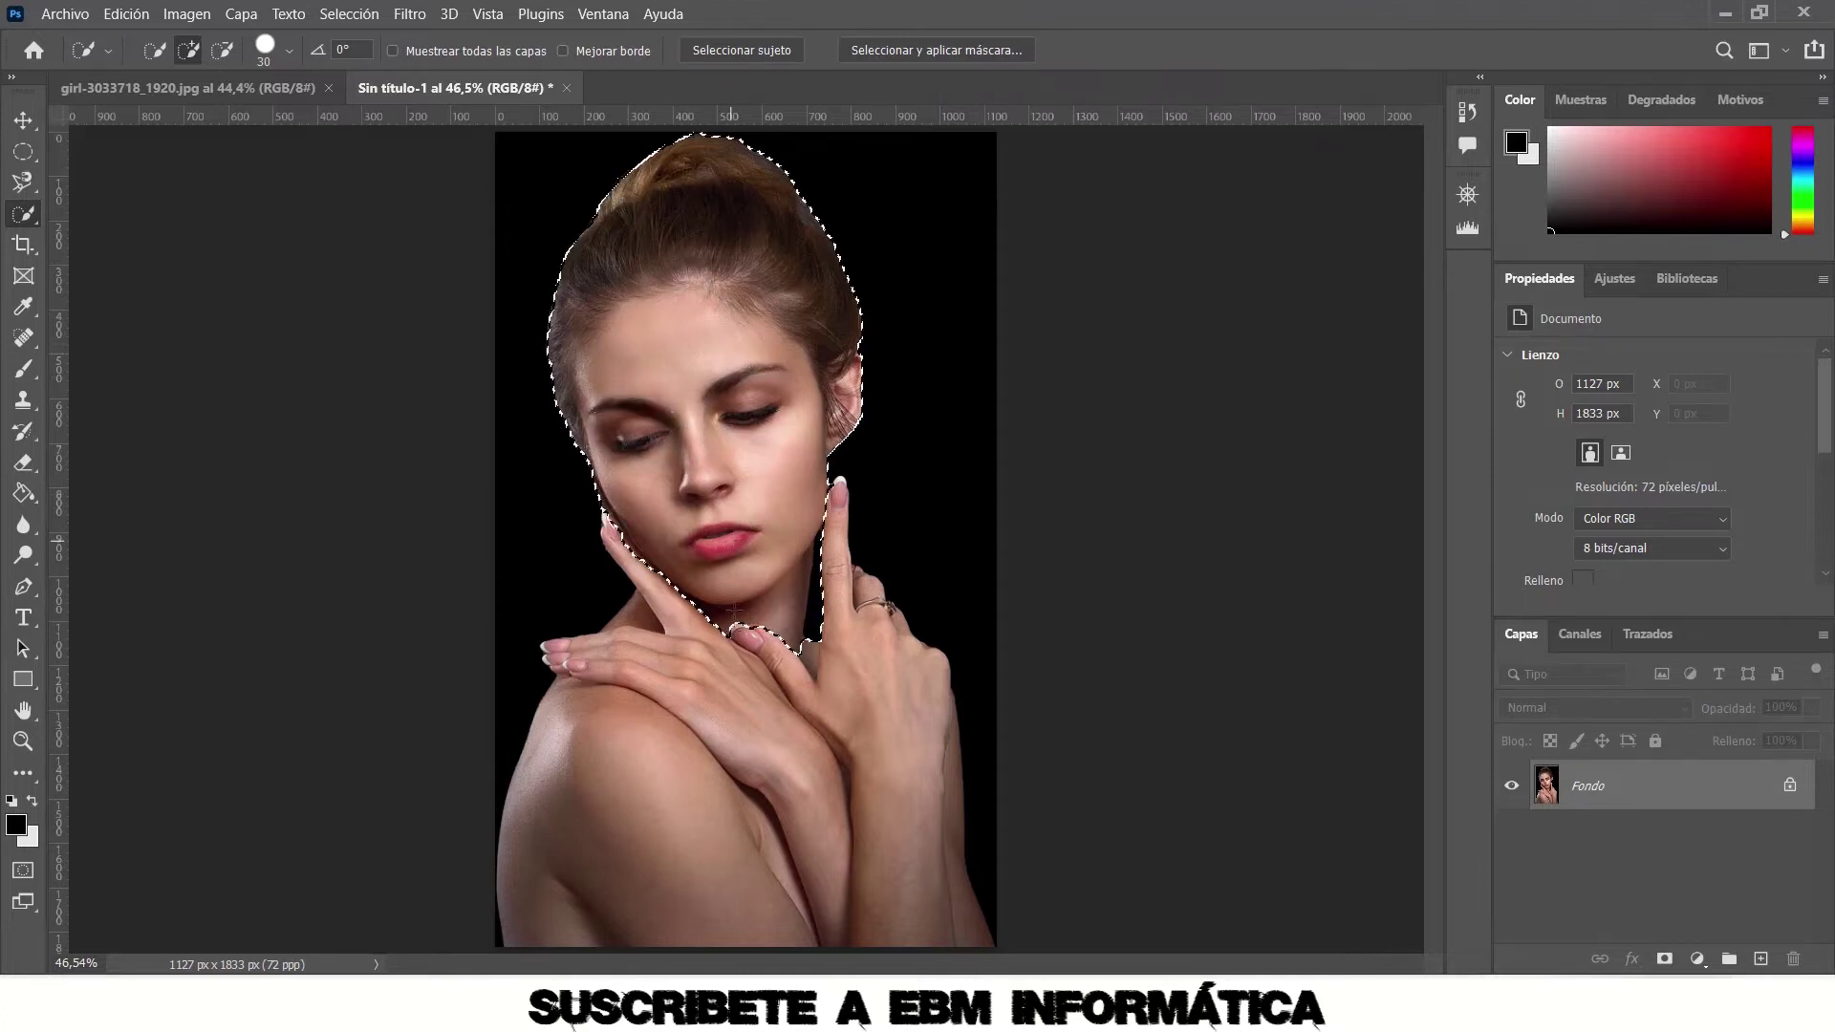
left_click_drag(779, 834, 898, 843)
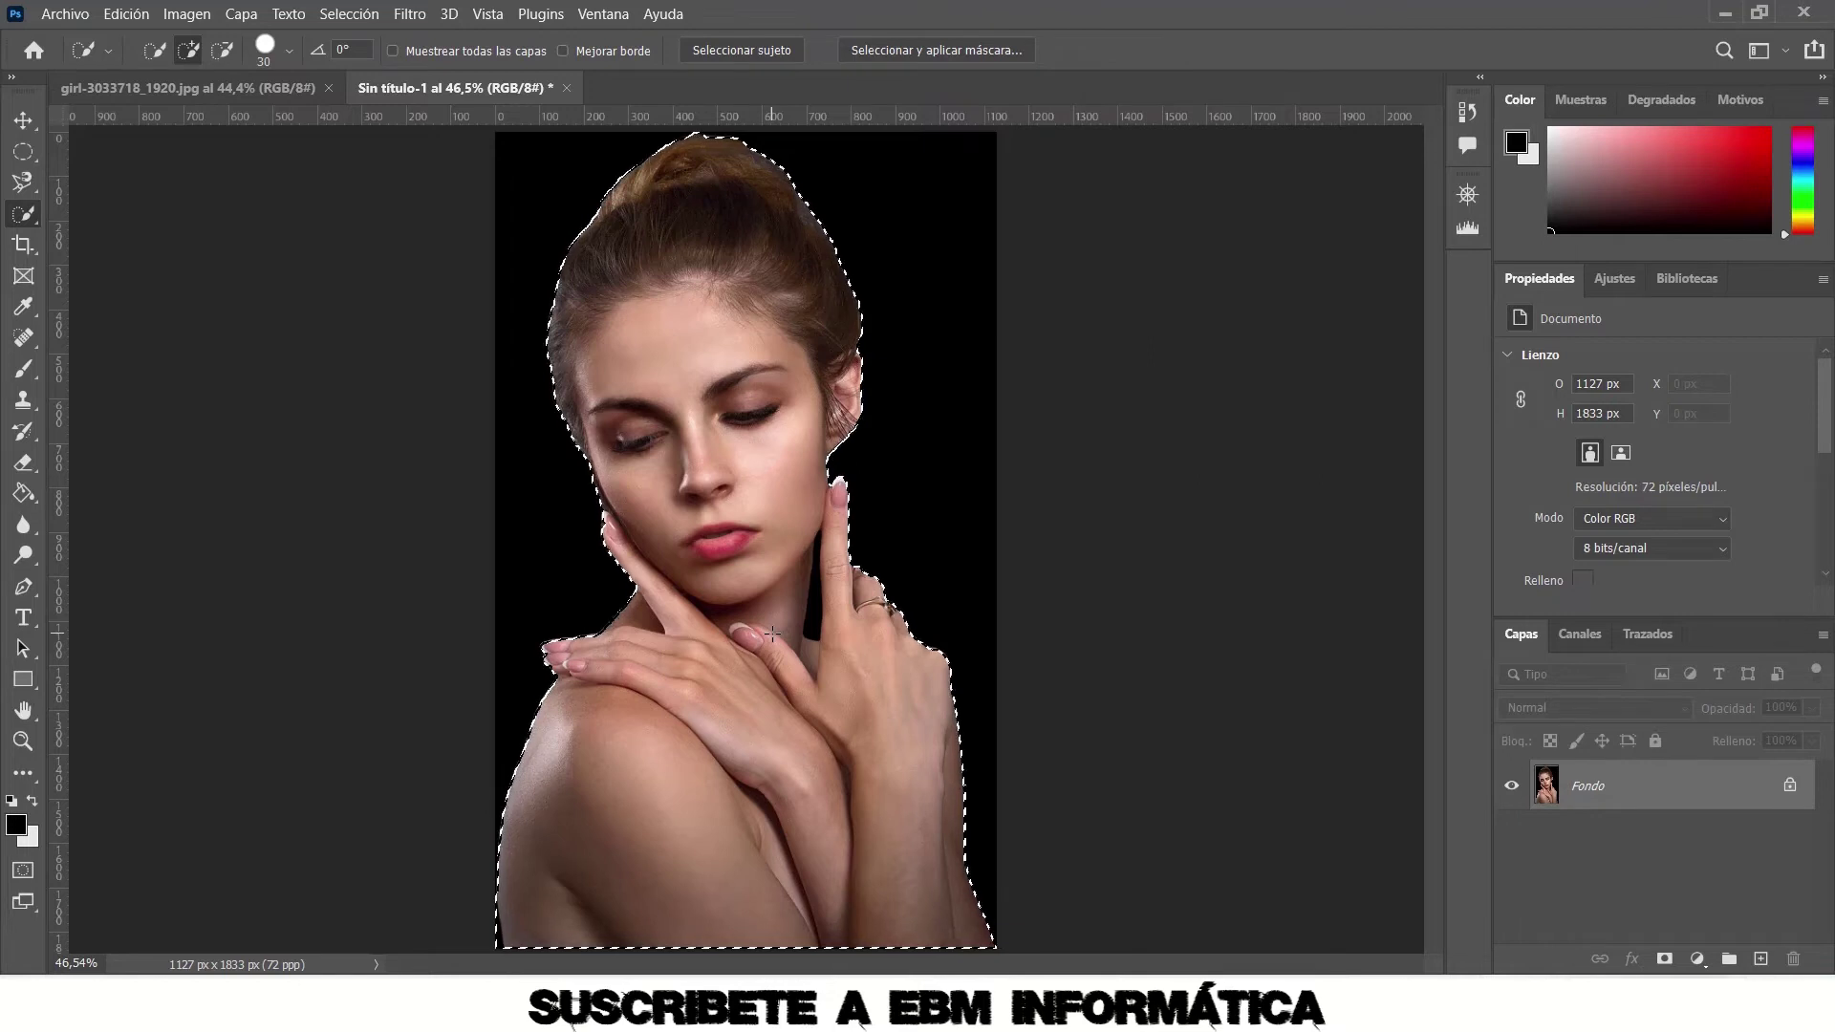
key("ctrl+d")
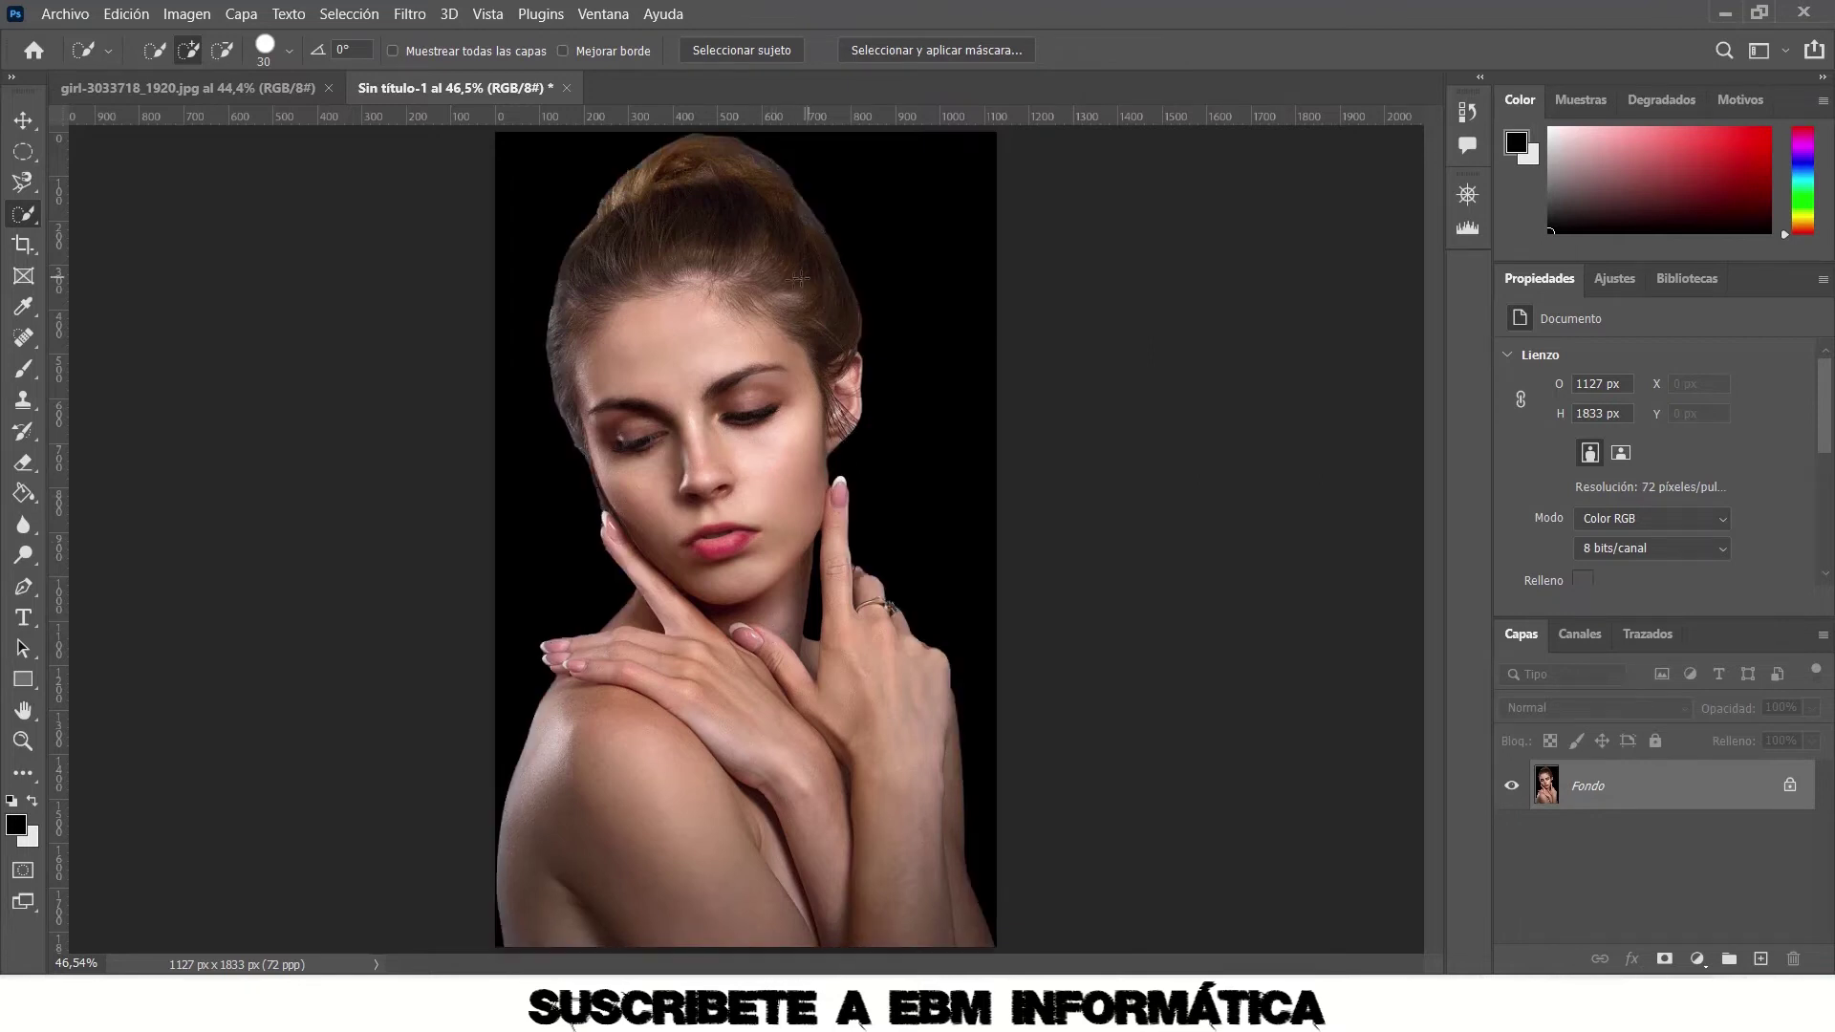
mouse_move(676, 189)
left_mouse_down()
mouse_move(665, 317)
mouse_move(712, 498)
left_mouse_up()
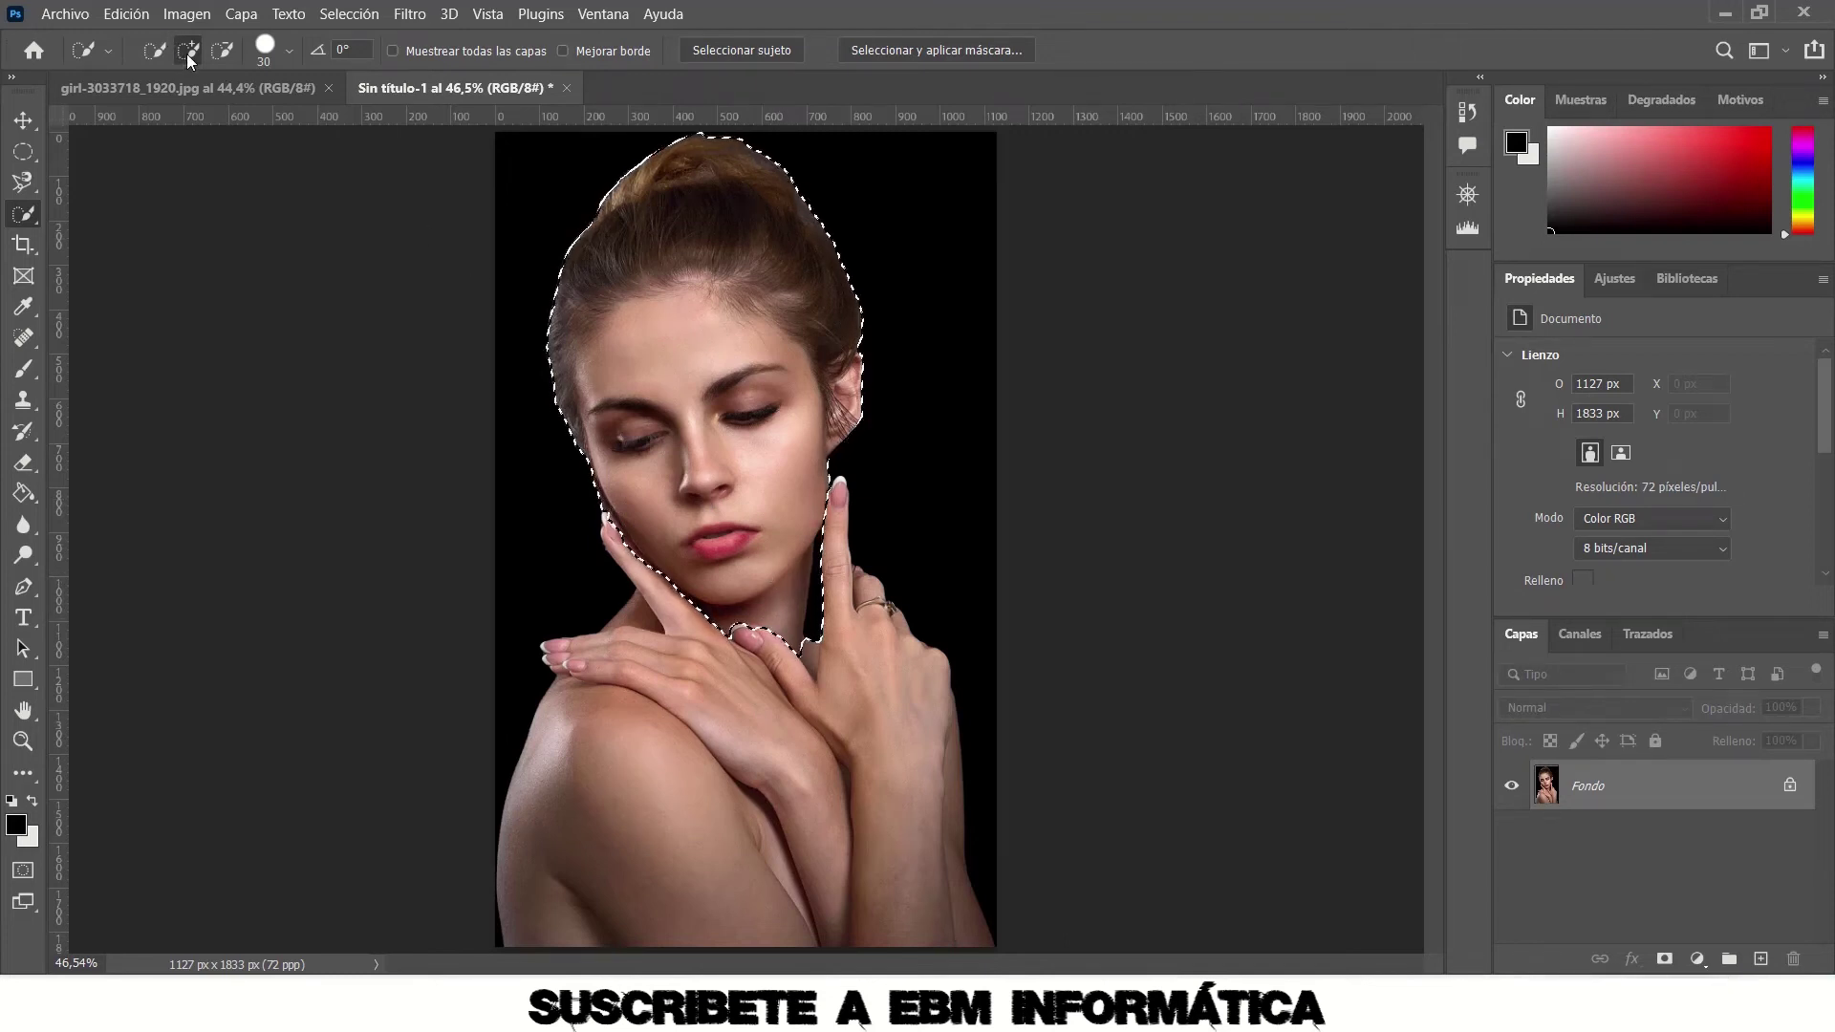
Subtract the neck from the head selection, then add back the neck patch below the chin.
left_click(224, 52)
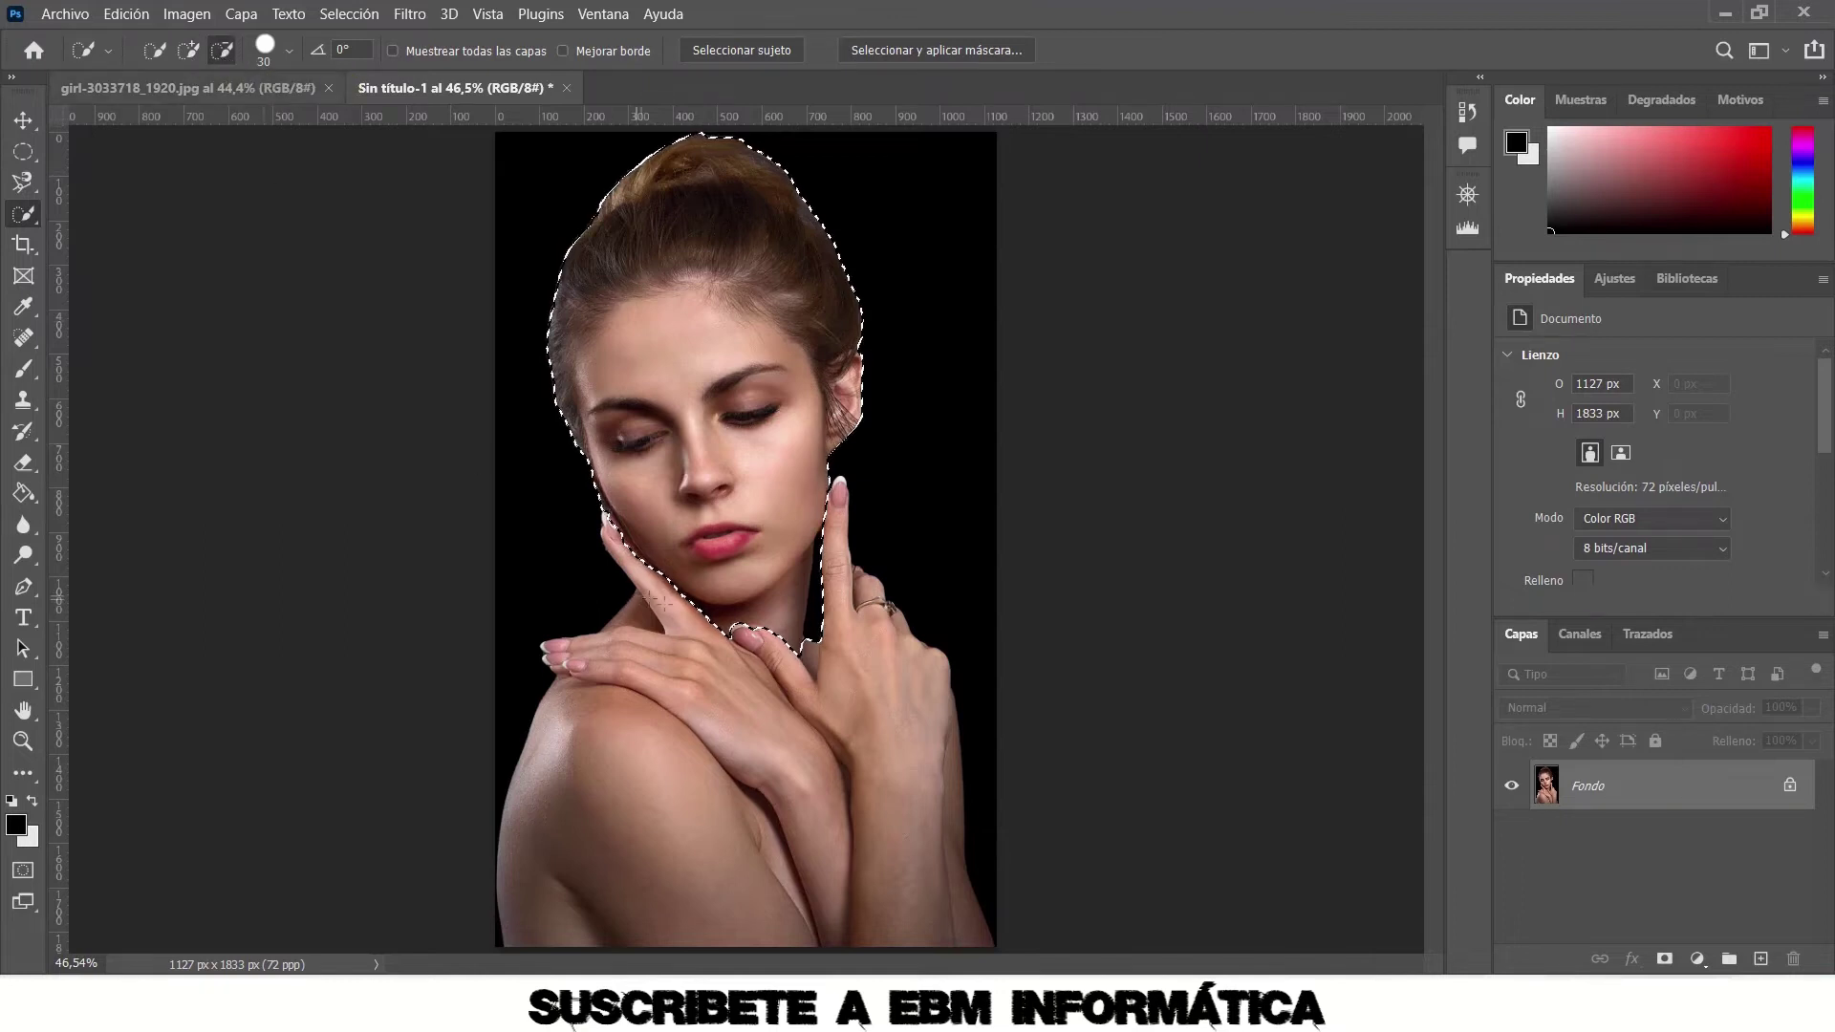
left_click_drag(811, 632, 784, 606)
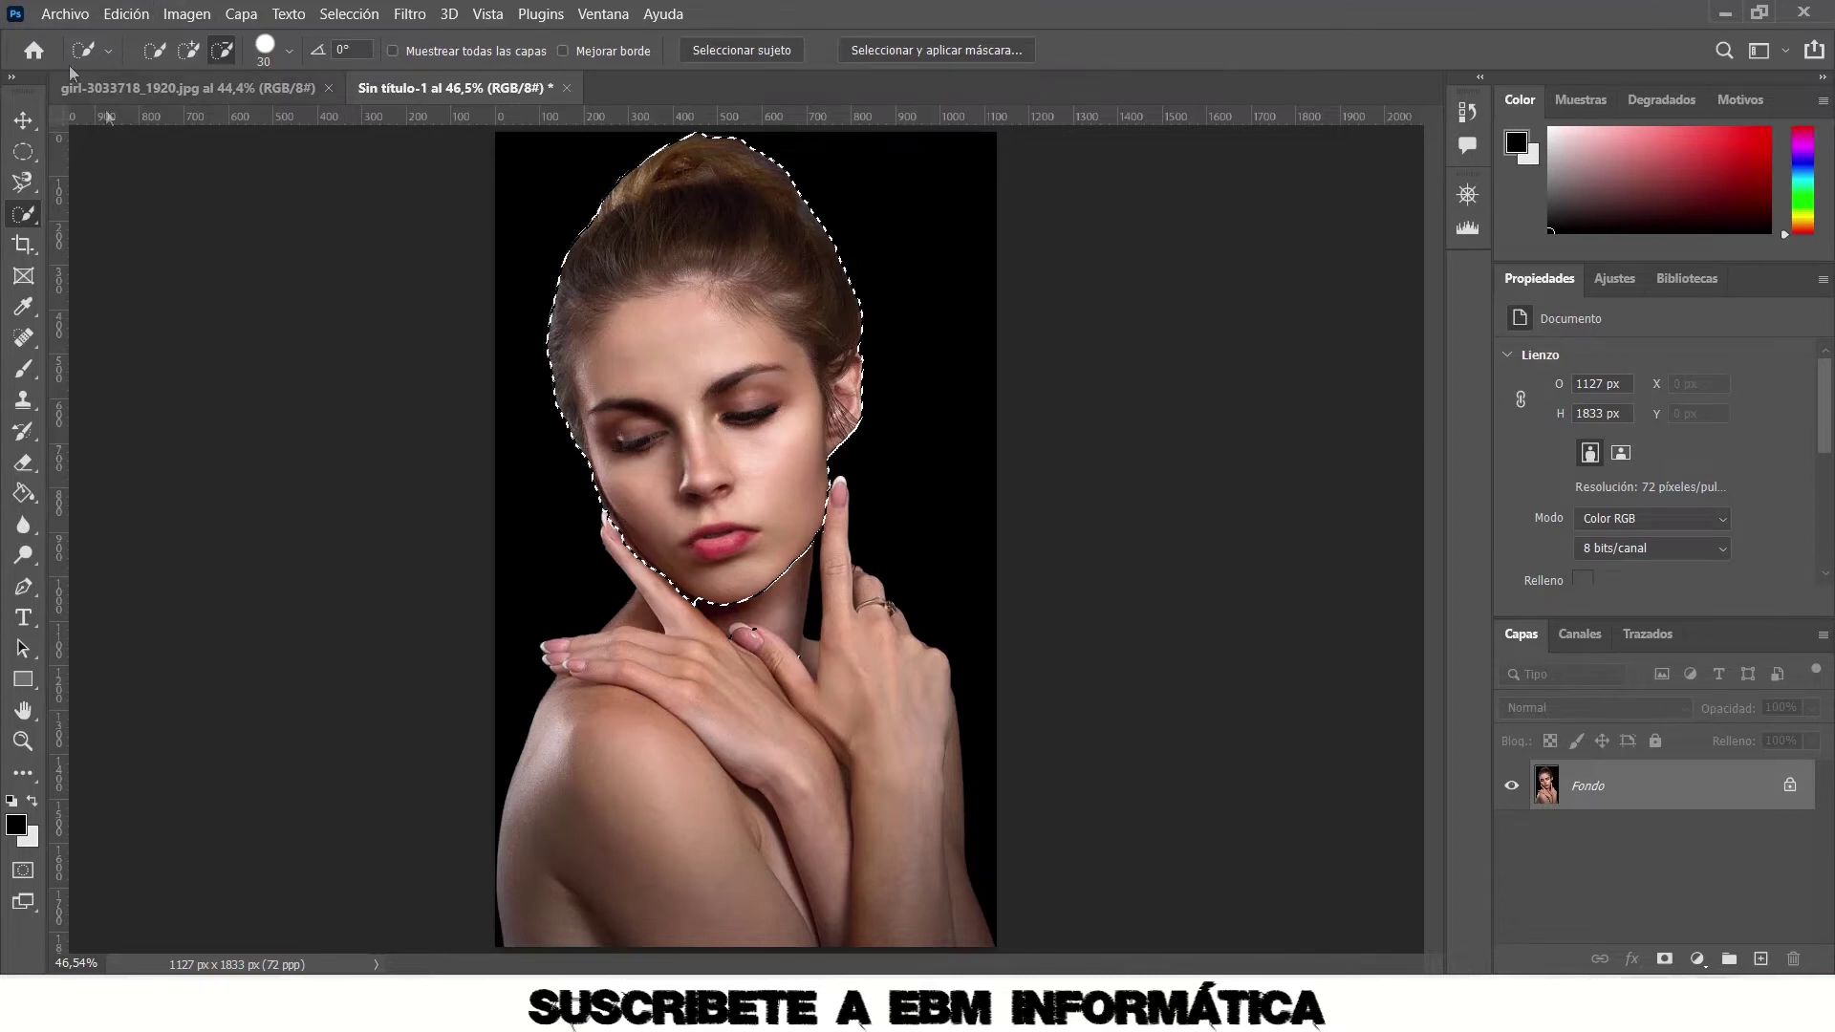
left_click(193, 54)
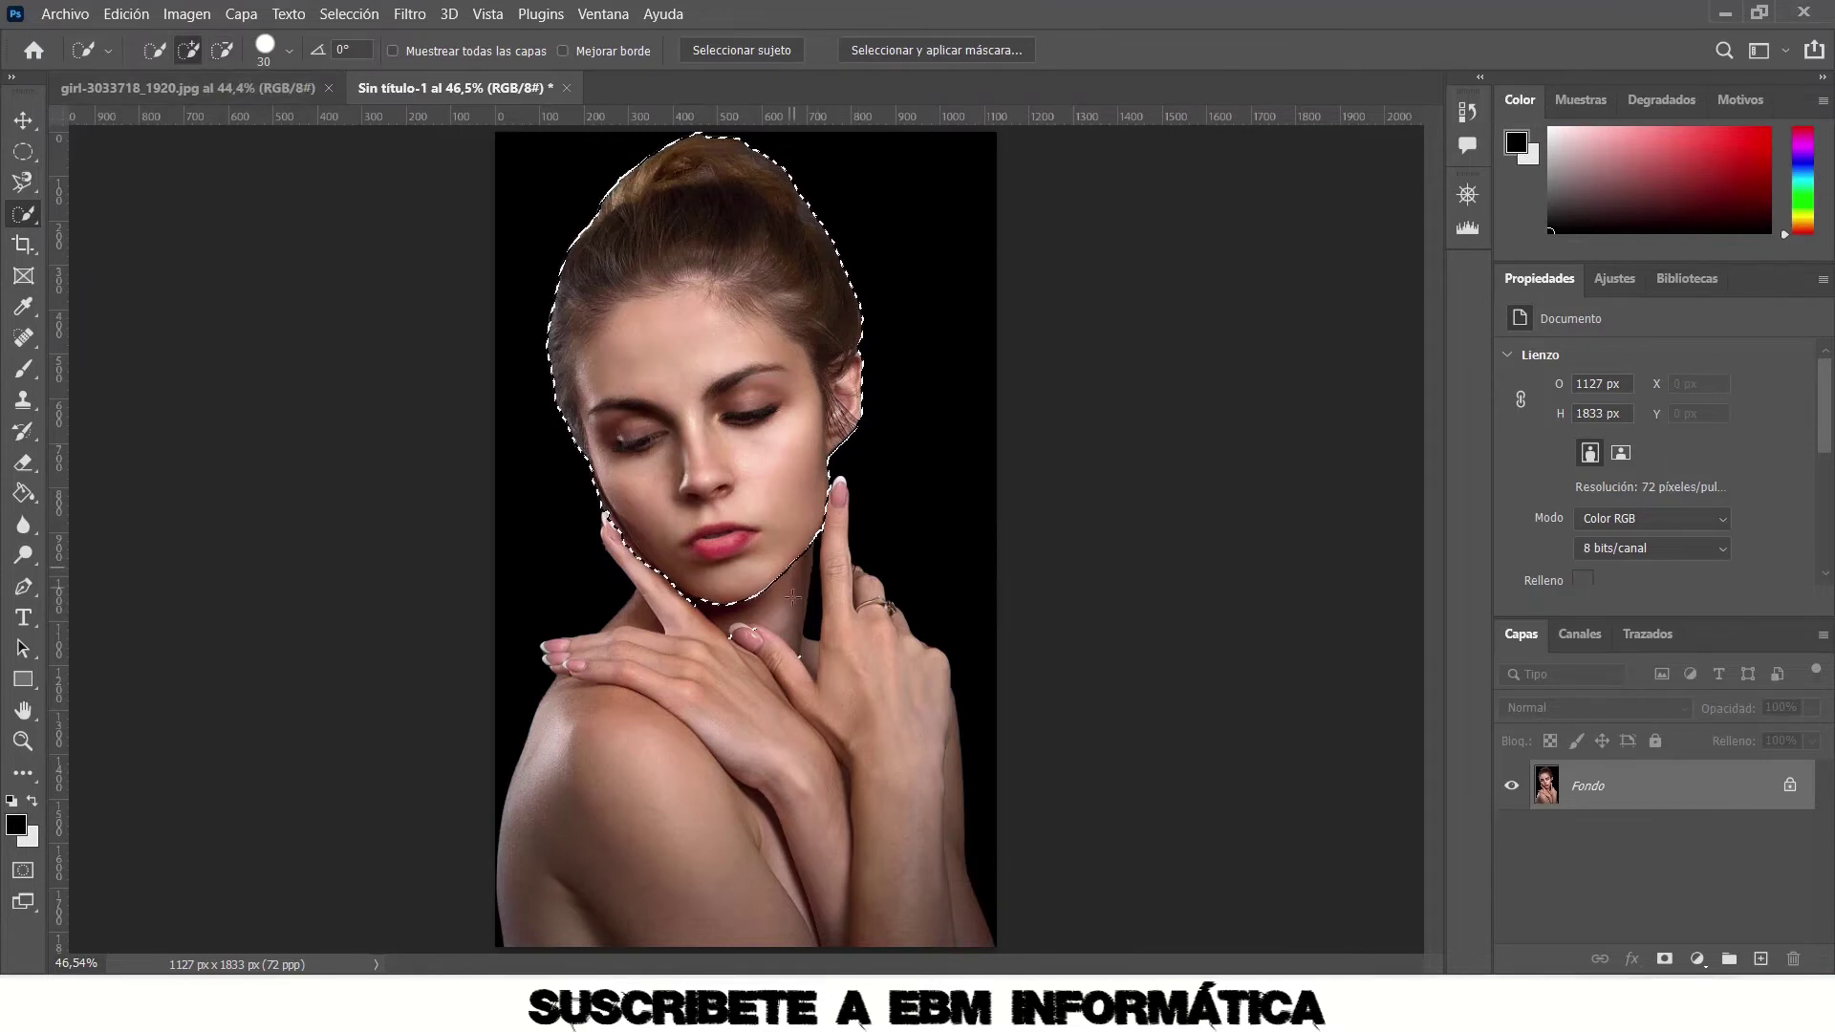
mouse_move(793, 597)
left_mouse_down()
mouse_move(783, 626)
mouse_move(765, 596)
left_mouse_up()
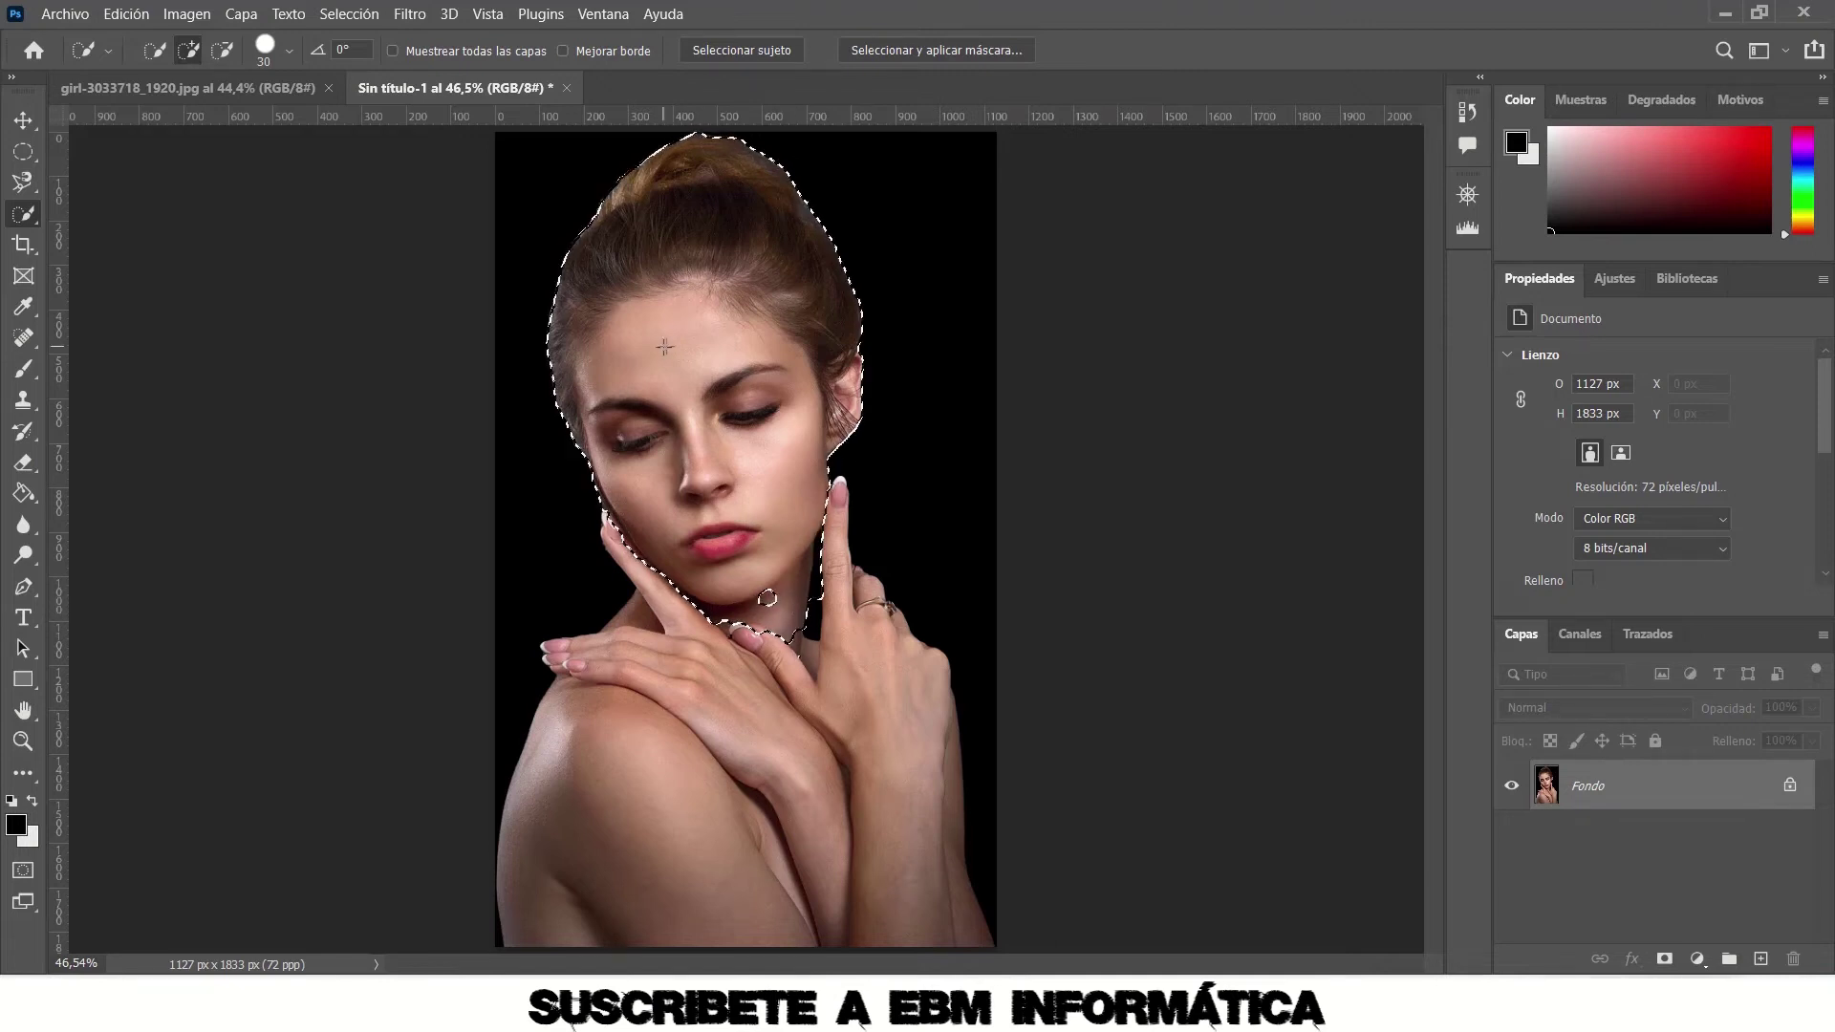
Copy the selected head and paste it into a new clipboard-sized 714×1181 document.
left_click(126, 14)
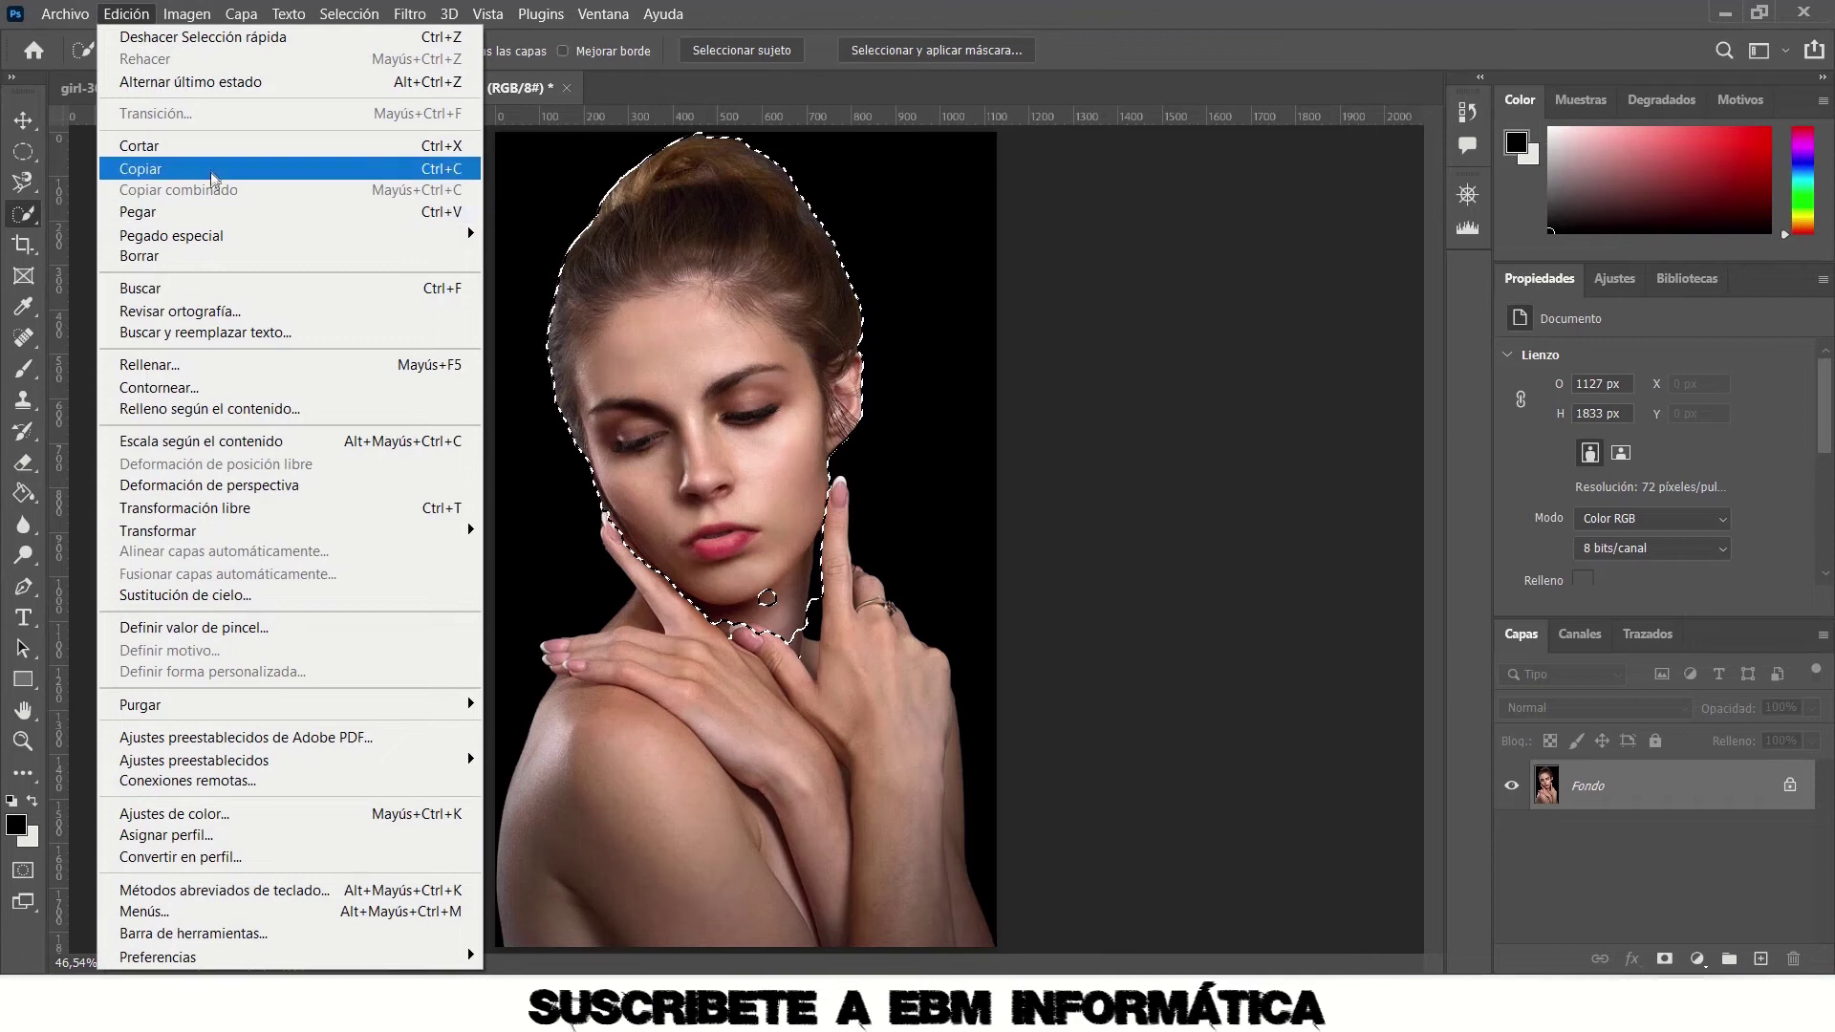
left_click(212, 178)
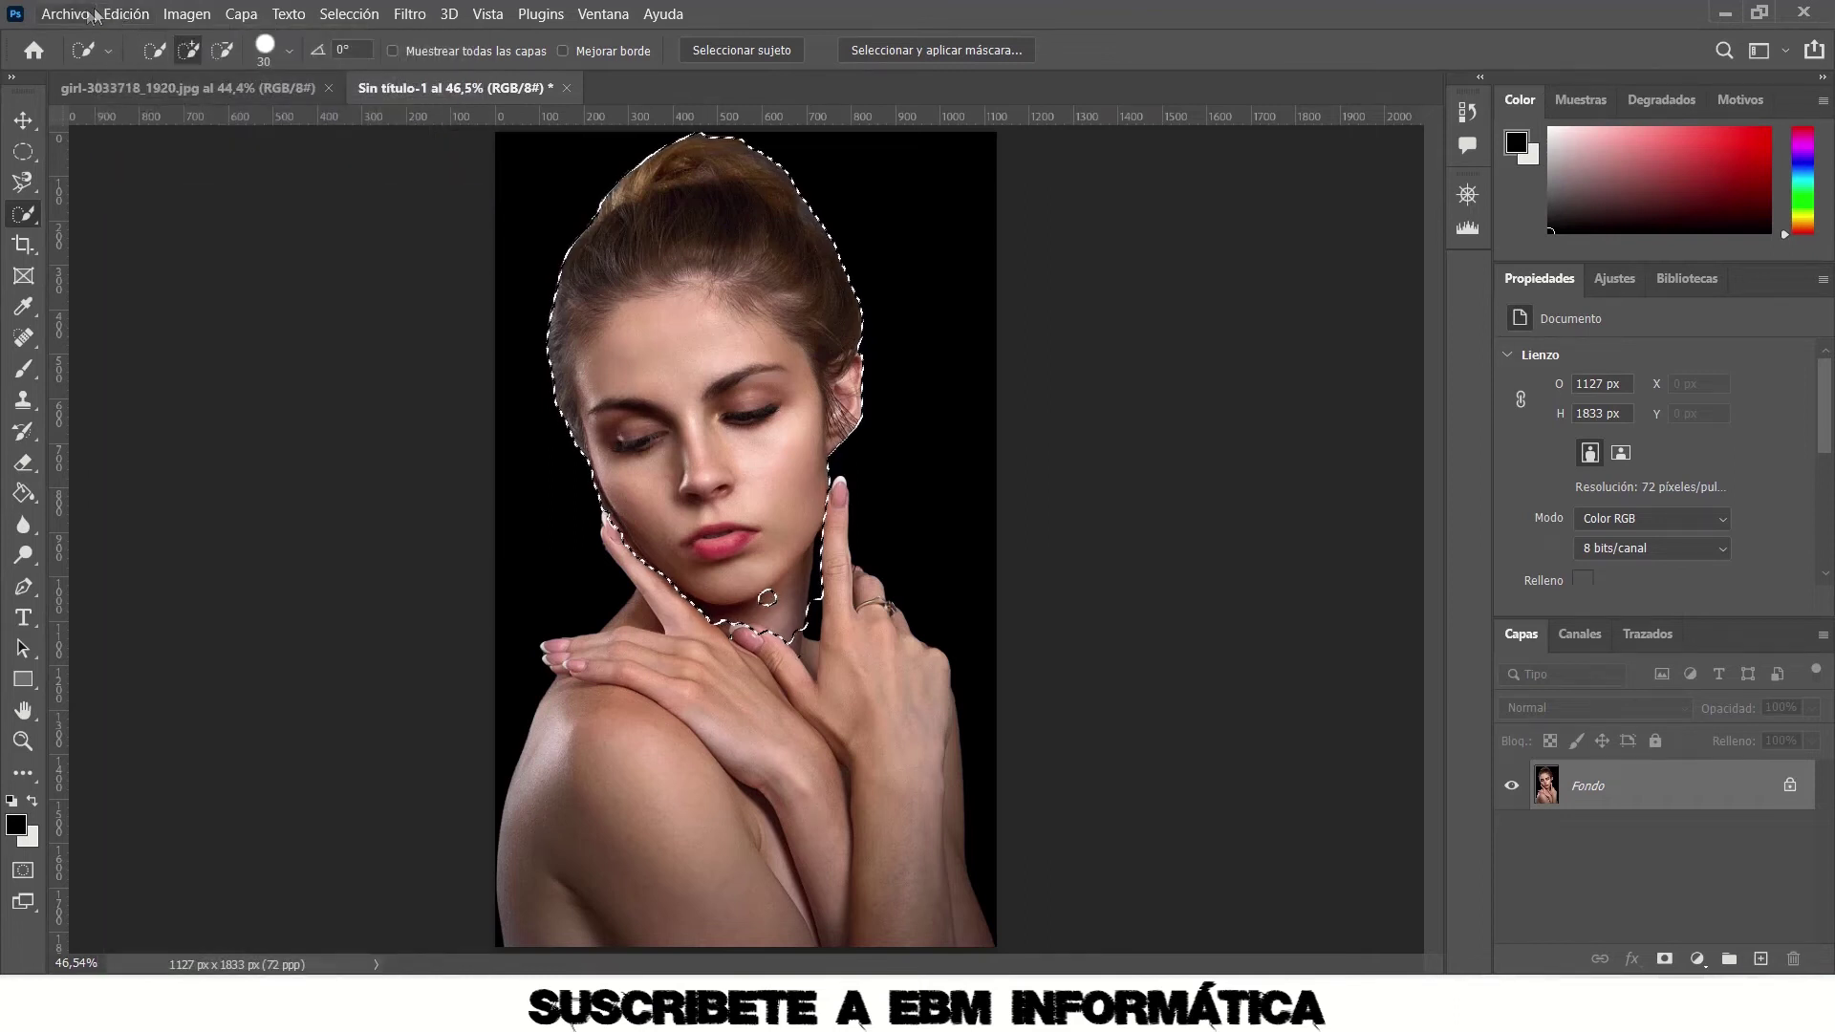
left_click(94, 13)
left_click(143, 35)
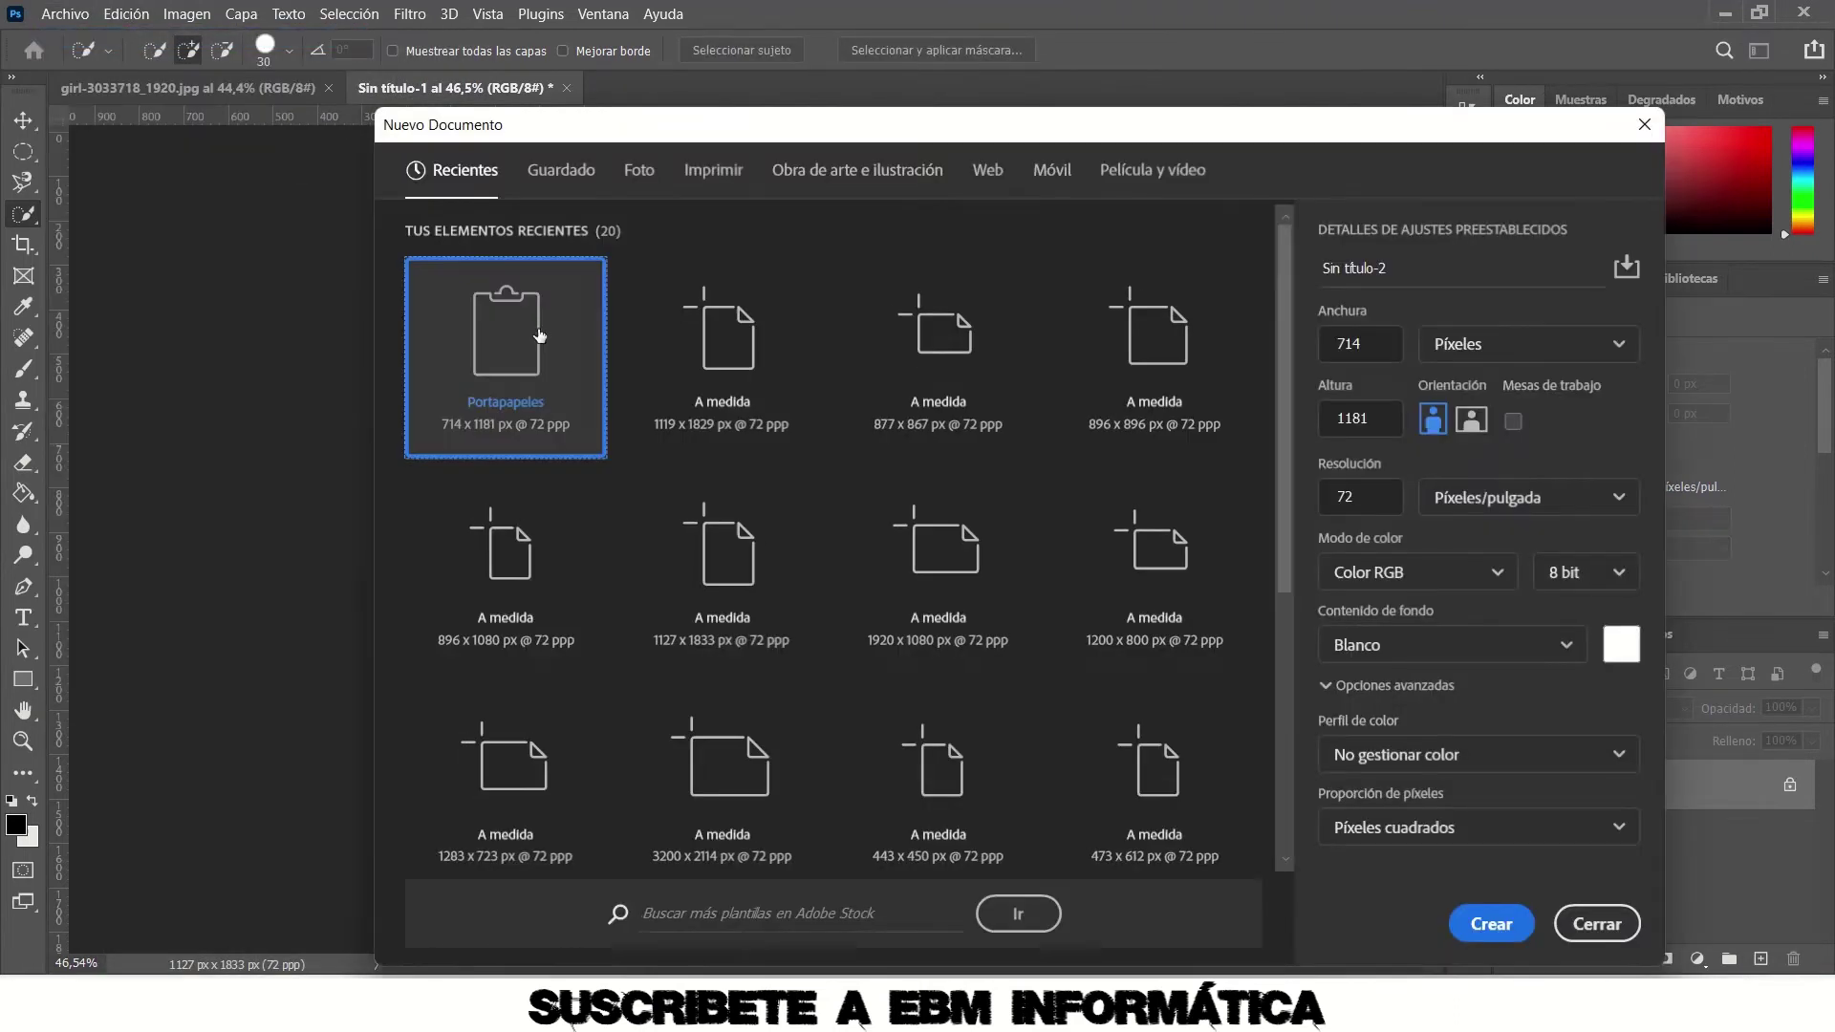
double_click(540, 335)
key("ctrl+v")
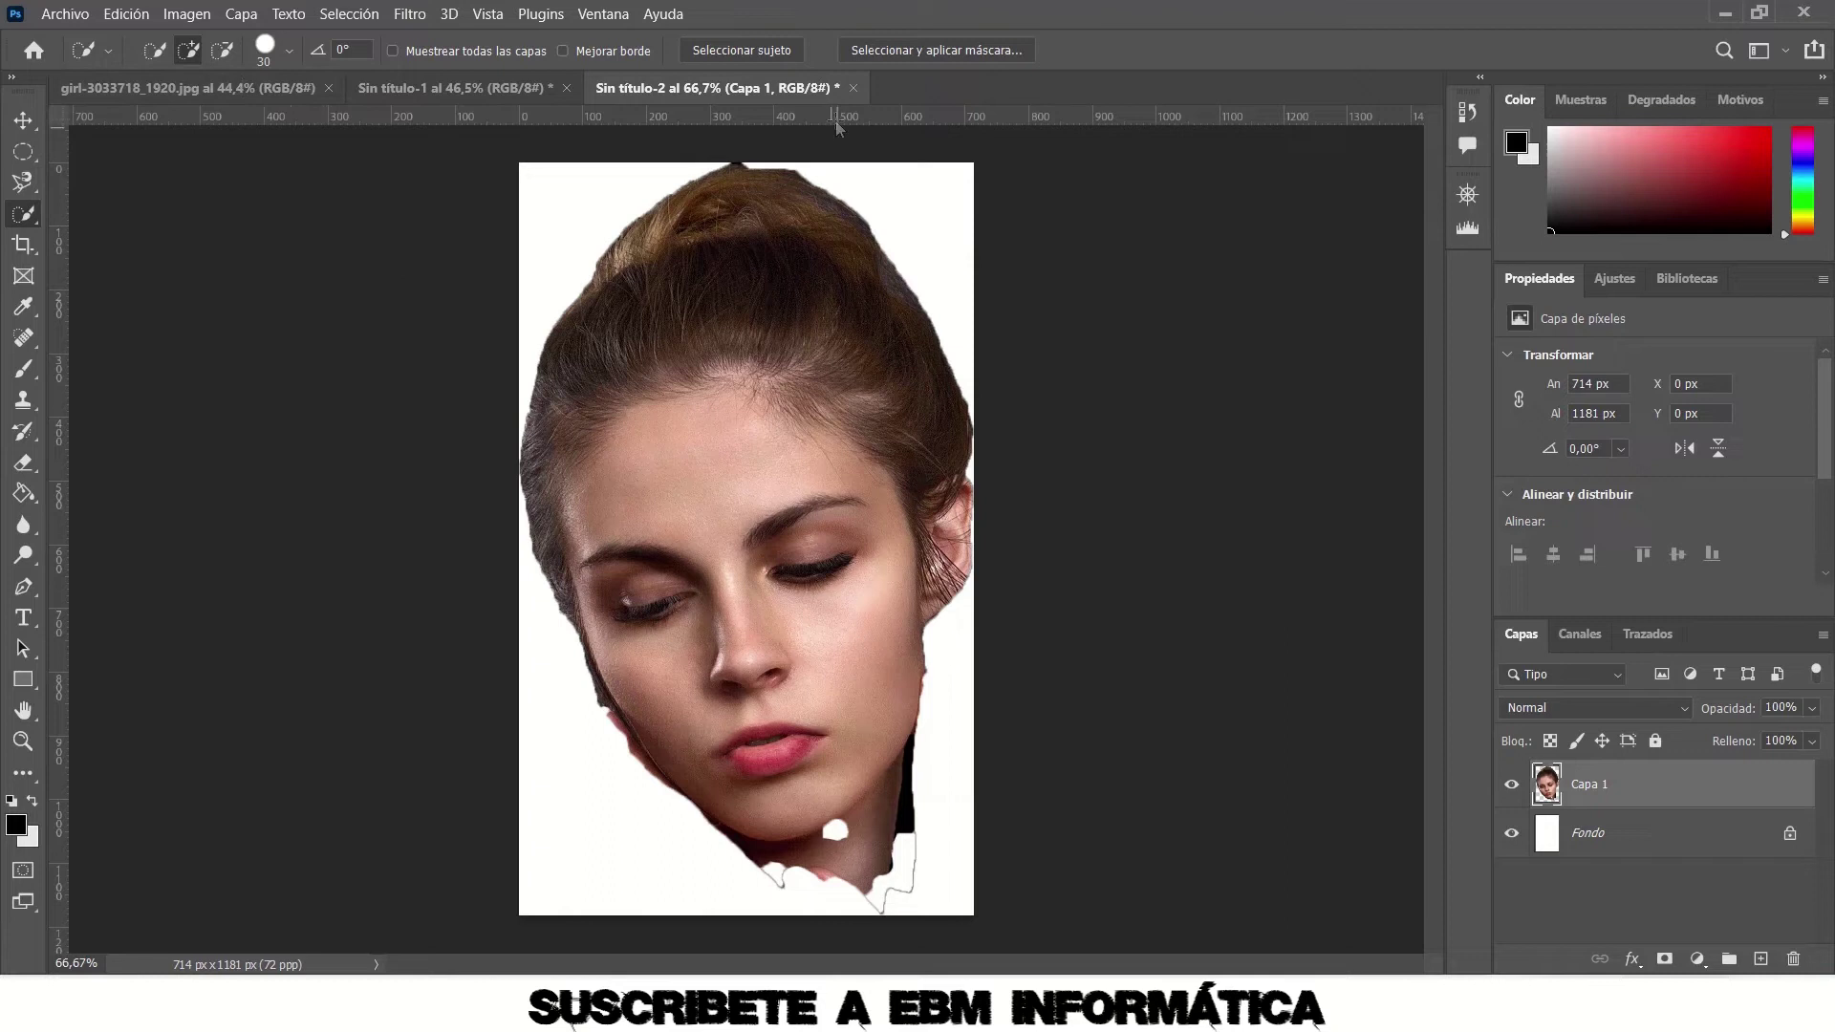
Close the trial document without saving and clear the selection on the portrait.
left_click(855, 88)
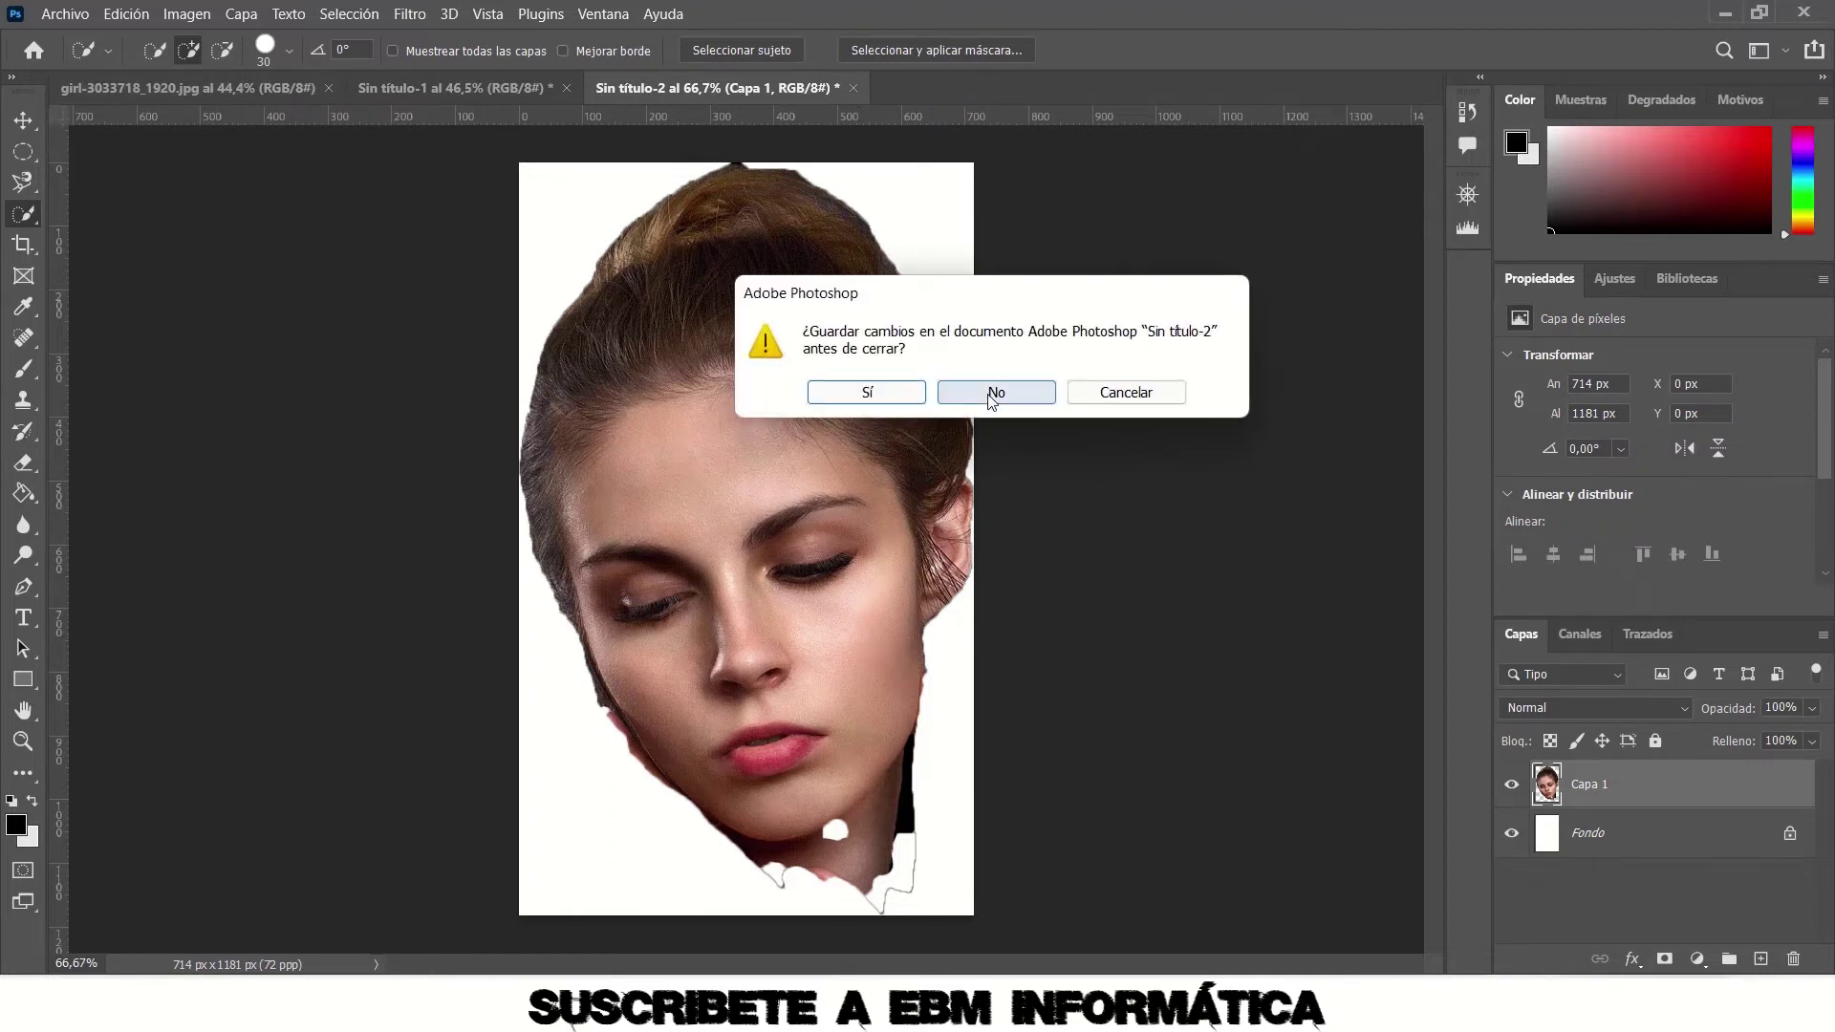
left_click(991, 393)
key("ctrl+d")
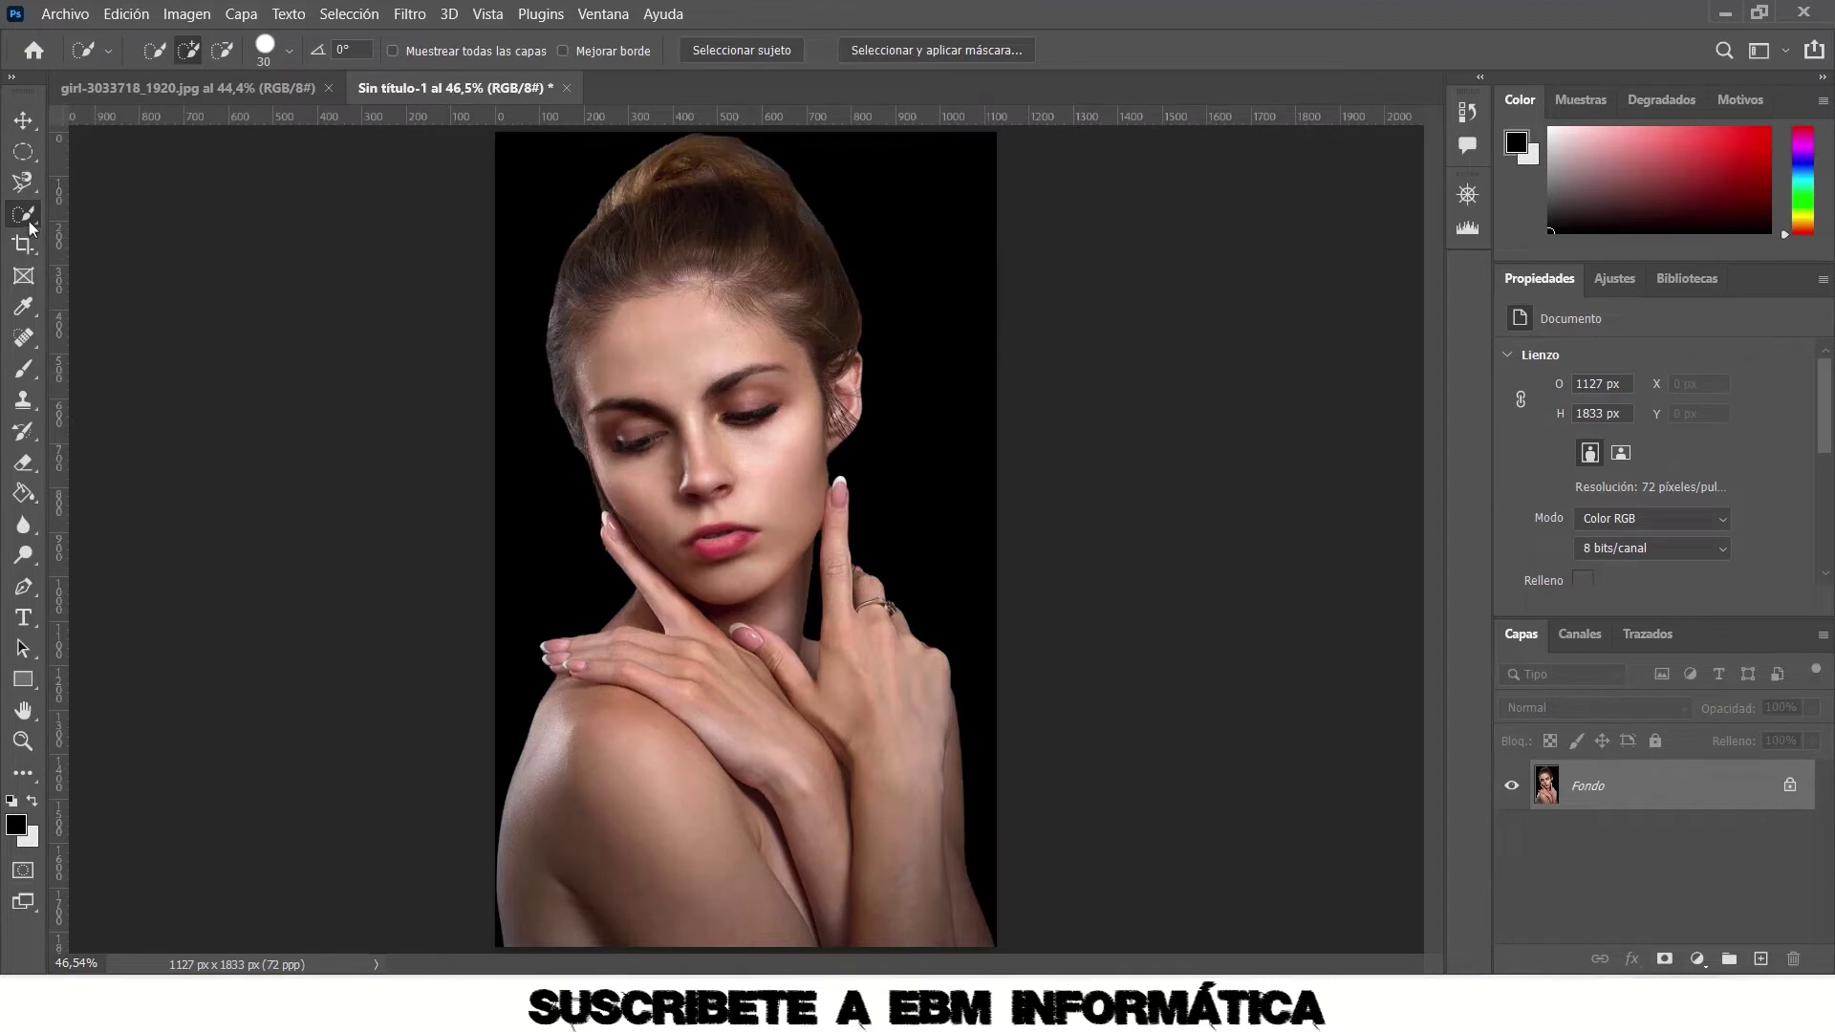
right_click(30, 226)
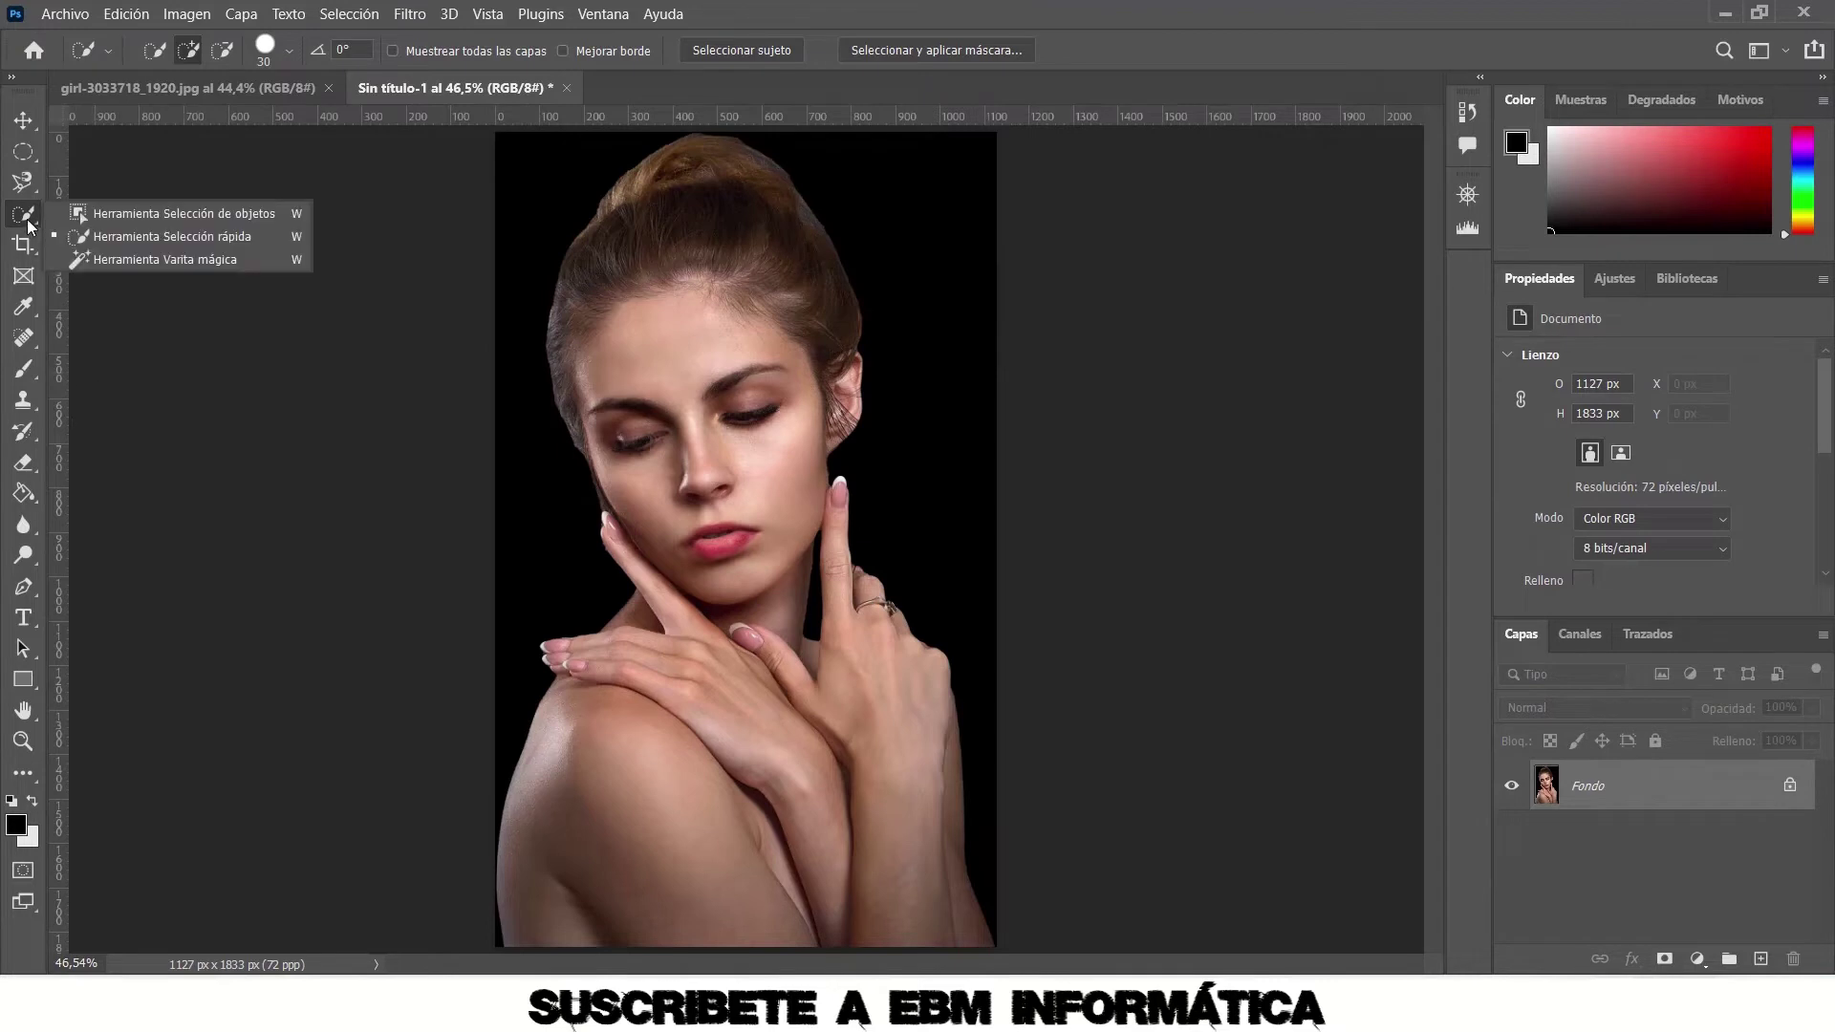
left_click(72, 260)
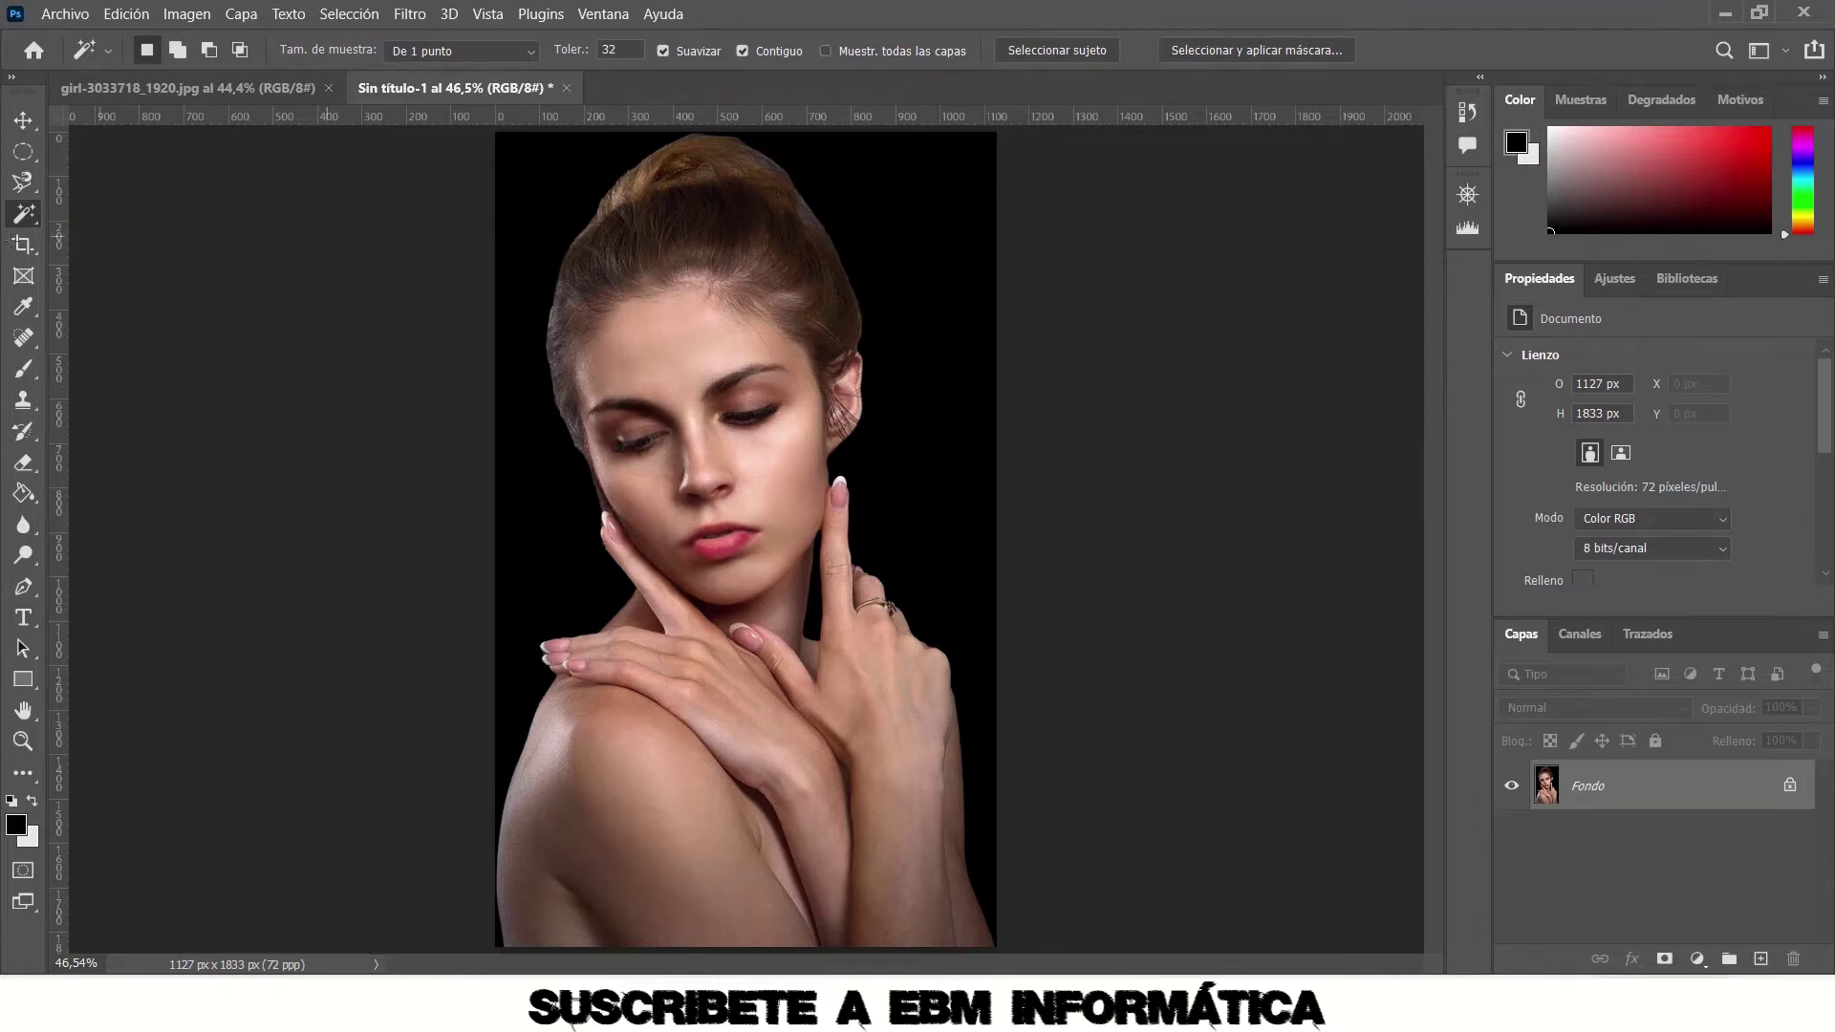
right_click(18, 228)
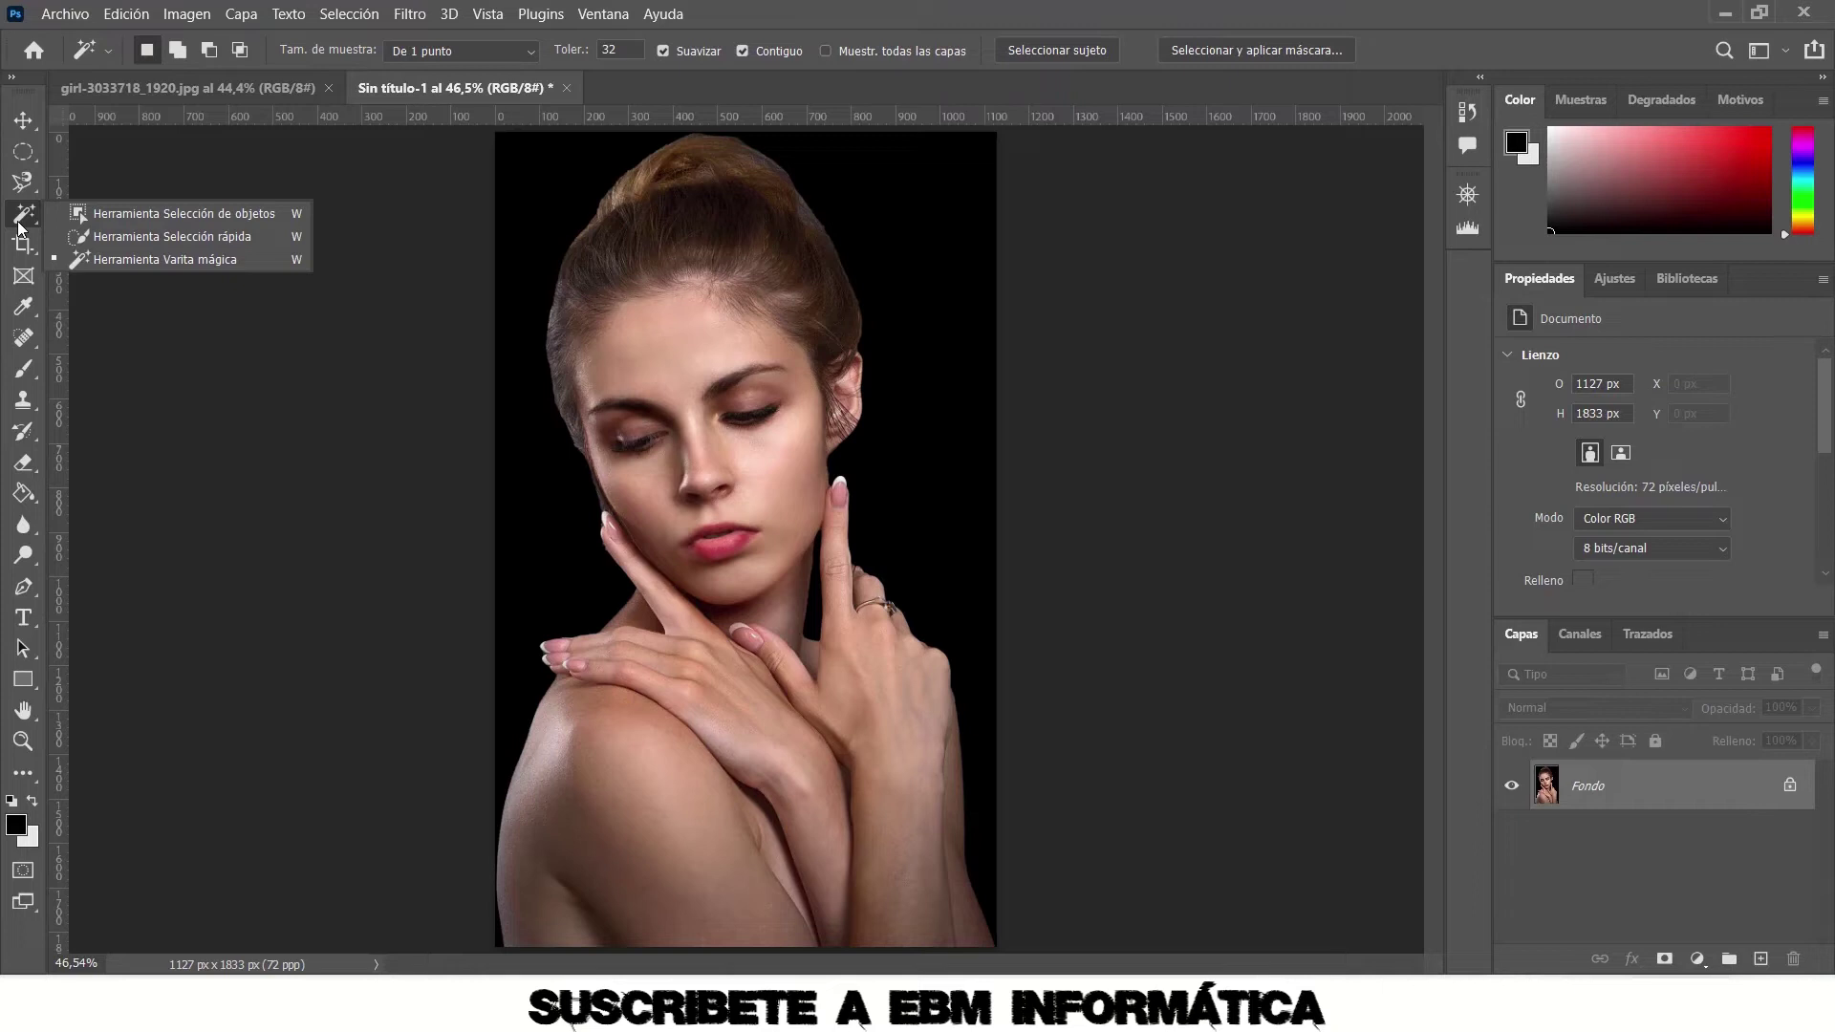
left_click(1008, 8)
left_click(655, 353)
left_click(686, 279)
left_click(672, 342)
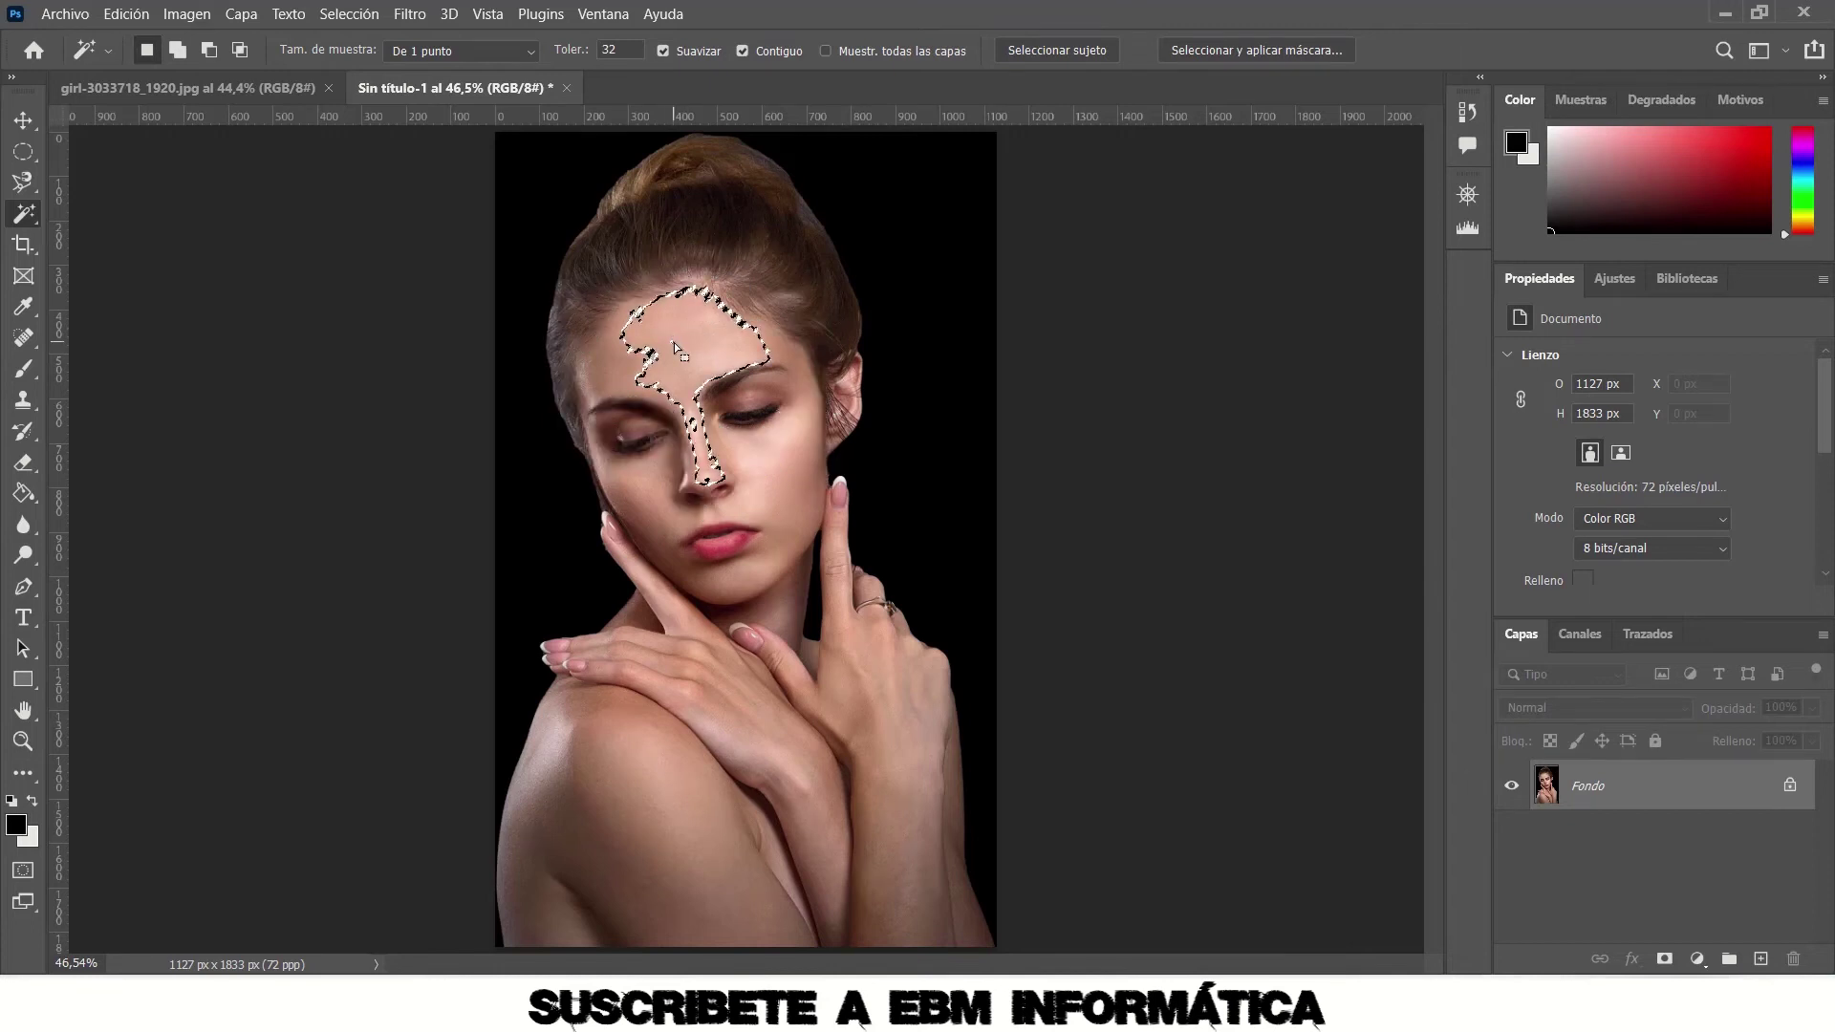
left_click(707, 243, "shift")
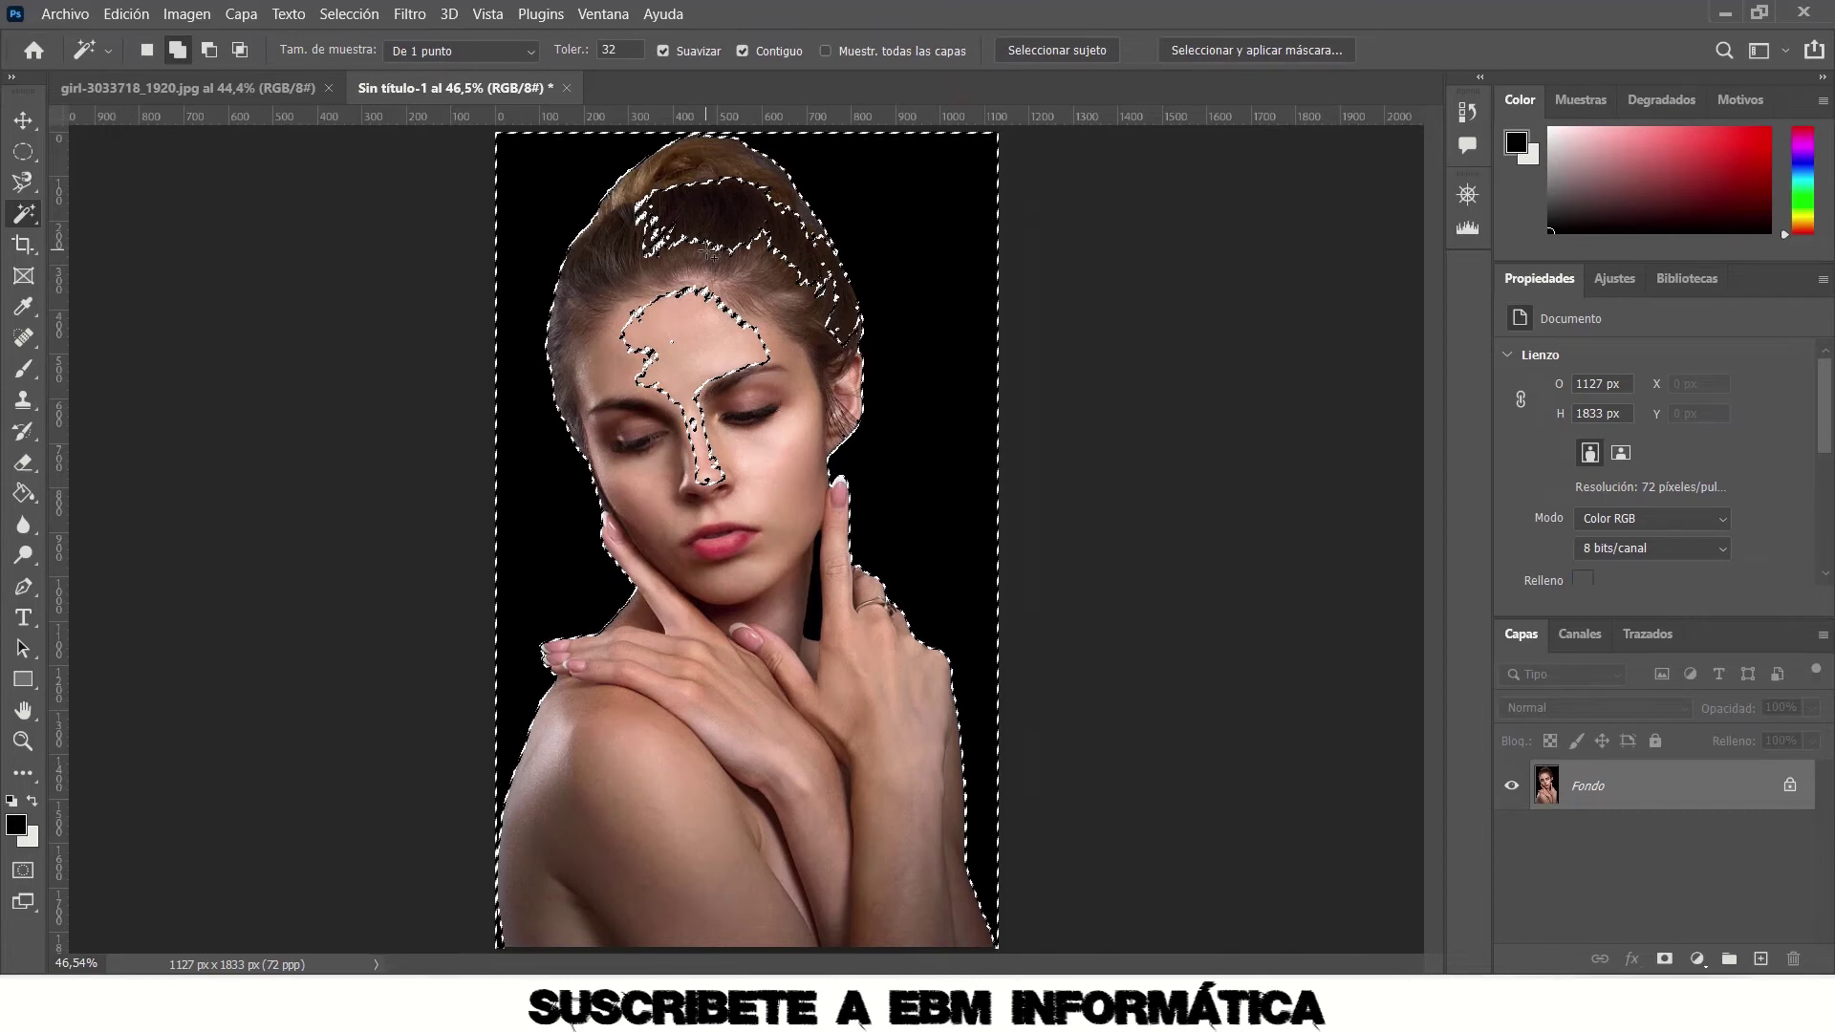
key("ctrl+d")
left_click(755, 481)
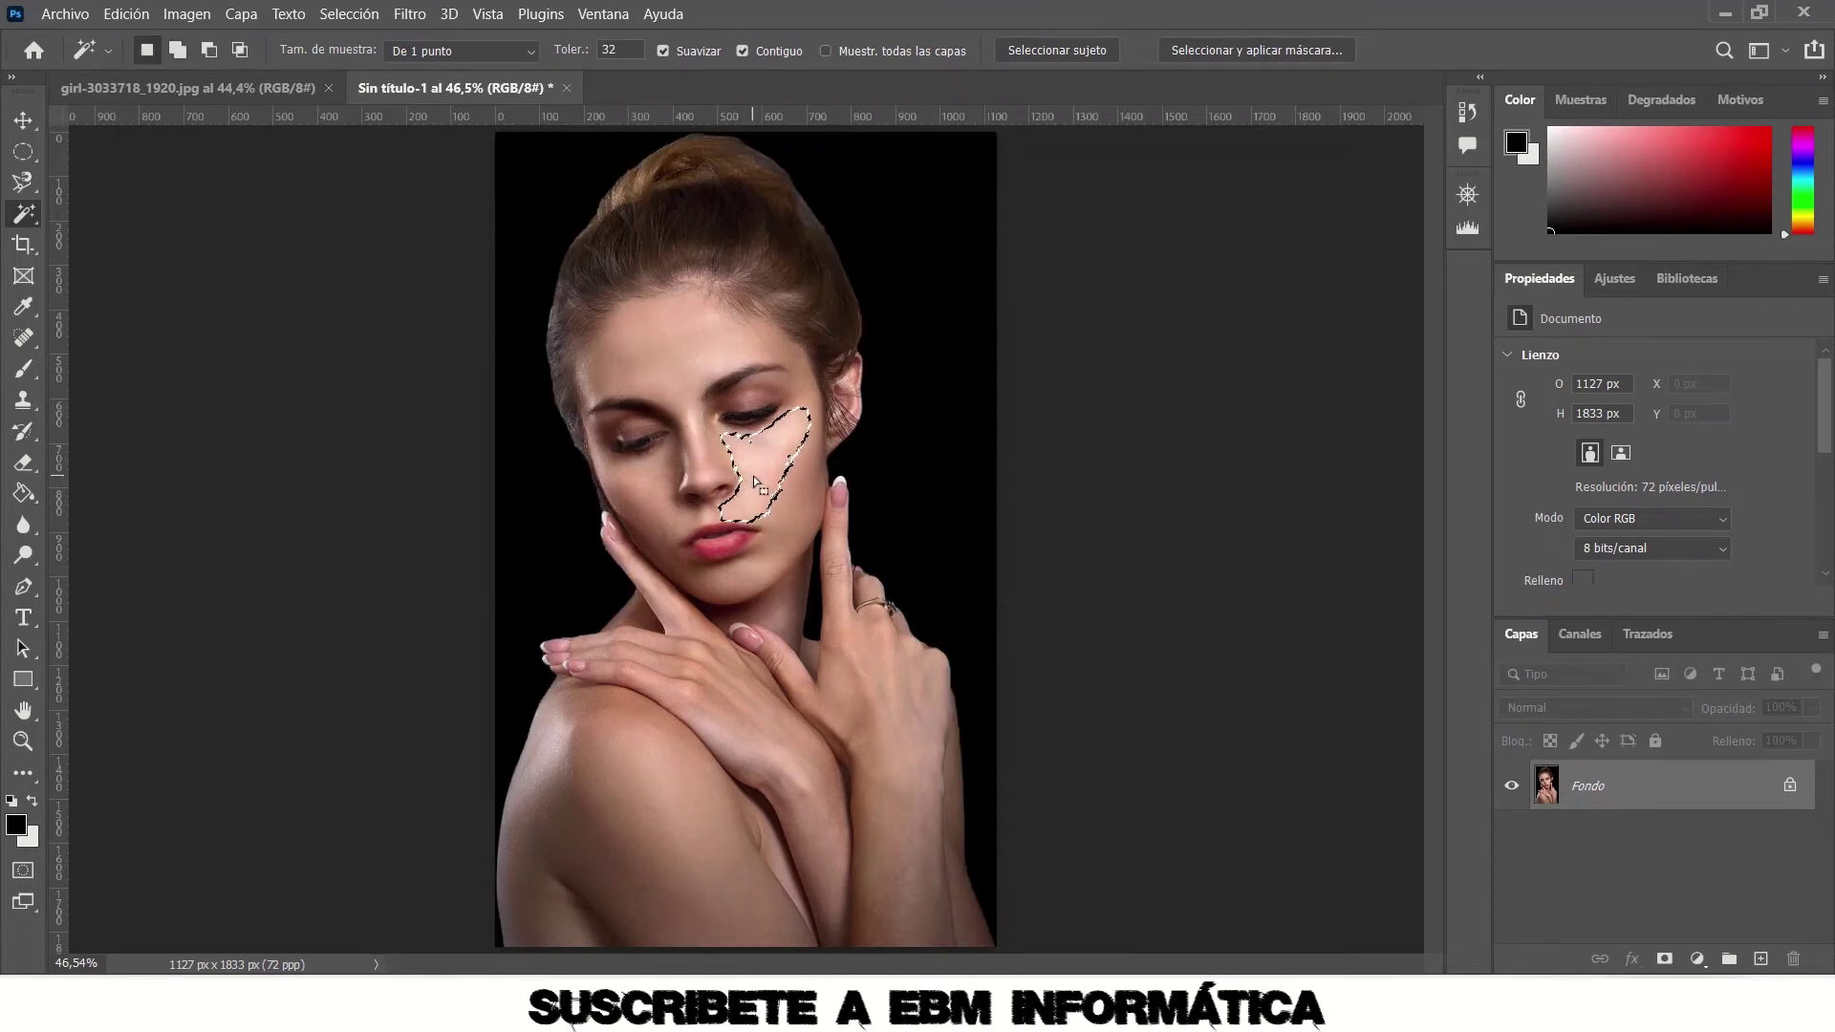
left_click(677, 475, "shift")
left_click(665, 341, "shift")
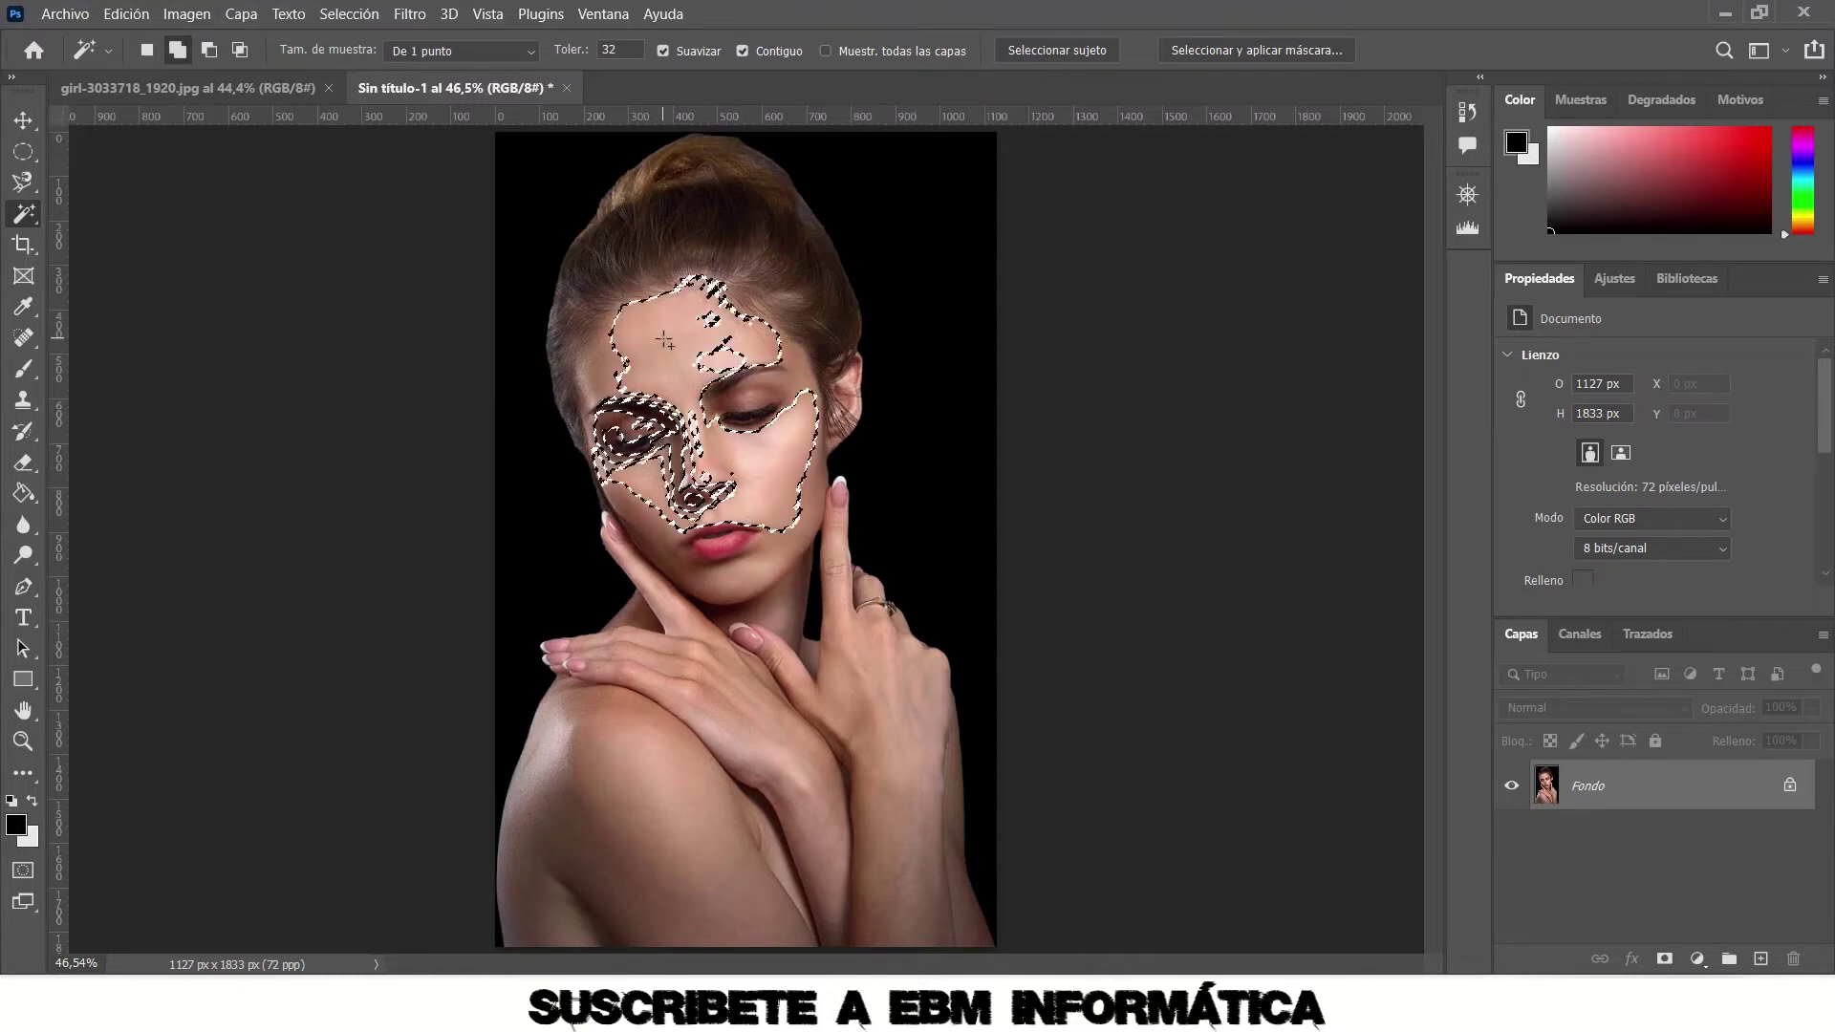
left_click(679, 253, "shift")
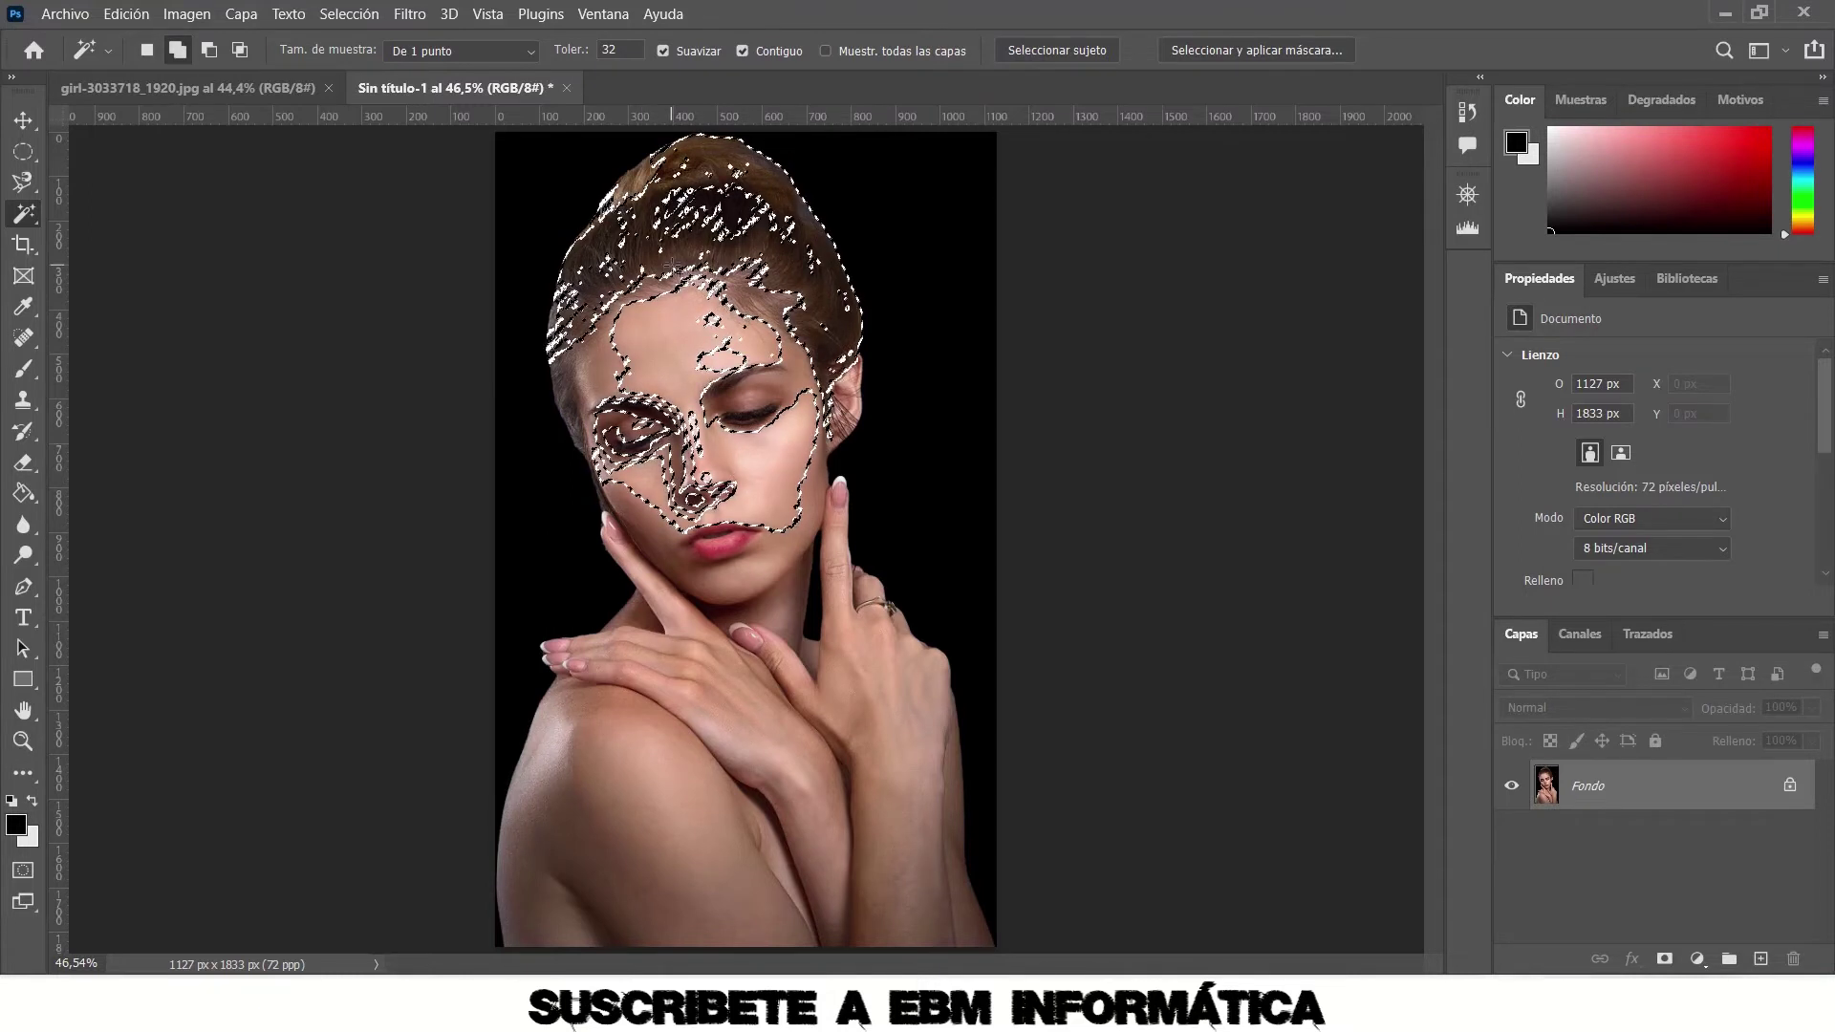
left_click(595, 369)
left_click(683, 795)
left_click(621, 860)
left_click(548, 720)
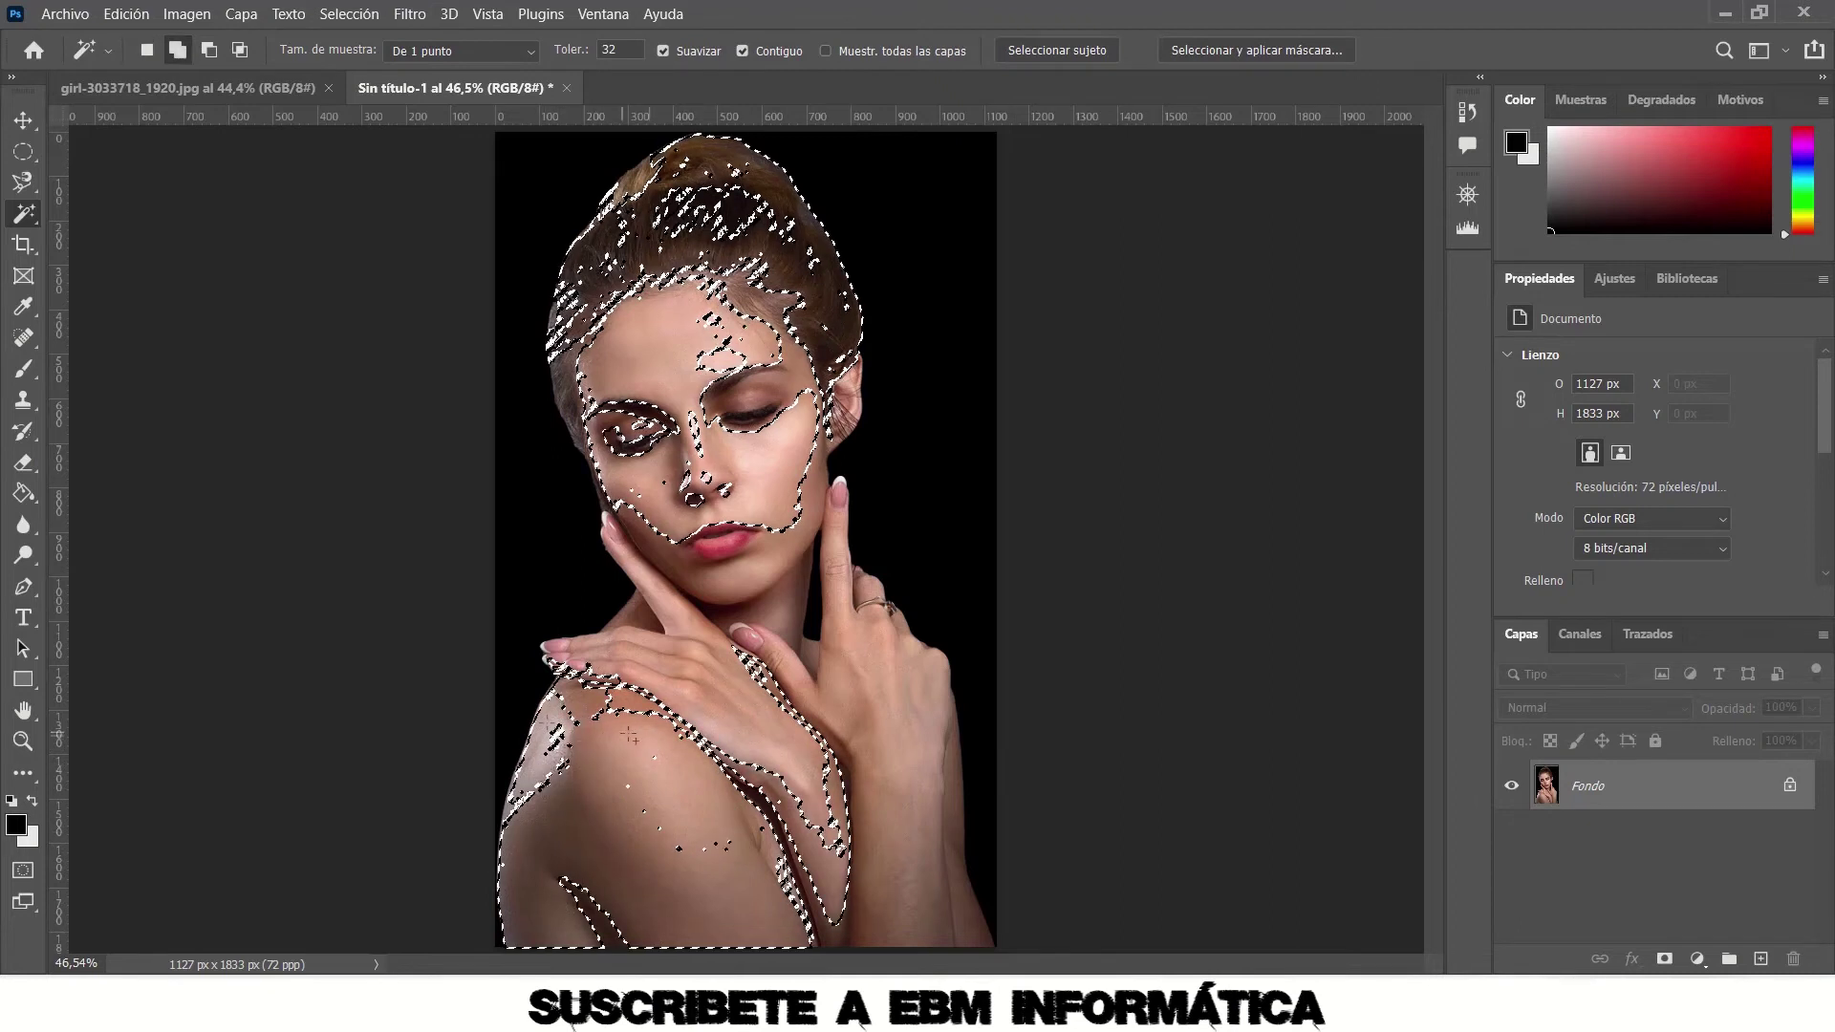
left_click(870, 758)
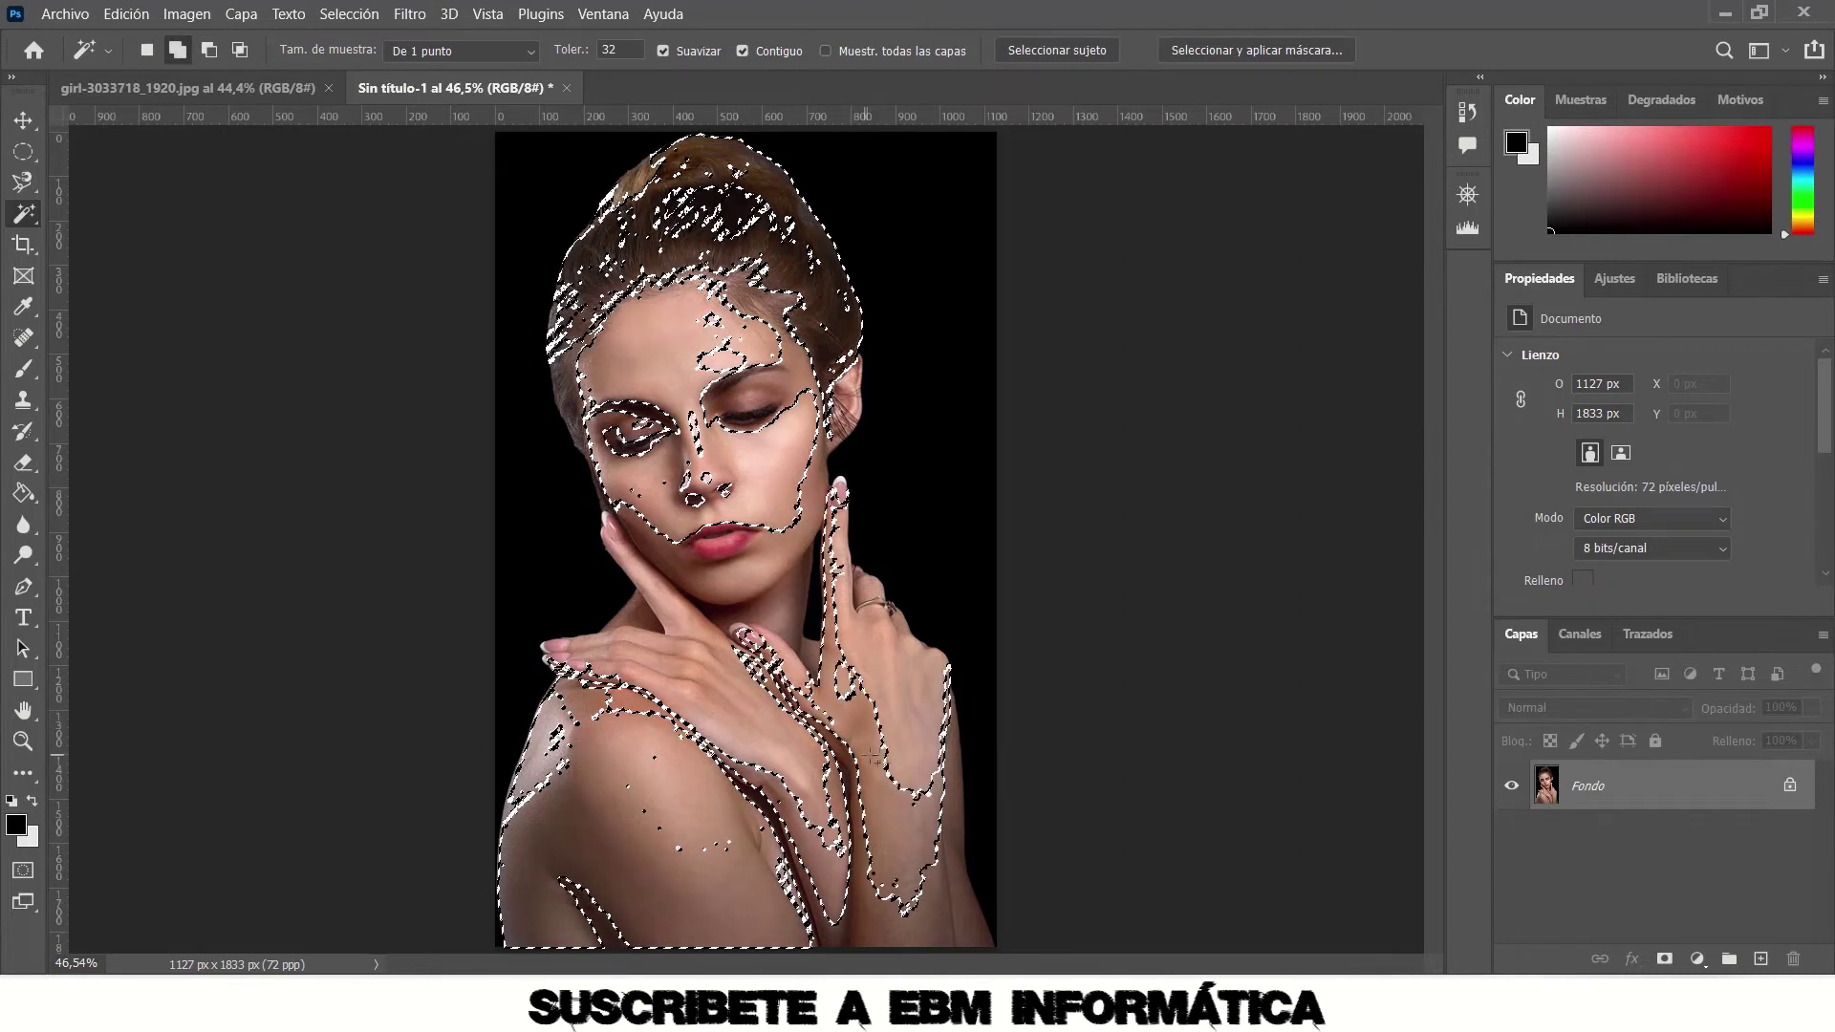
left_click(908, 700)
left_click(846, 588)
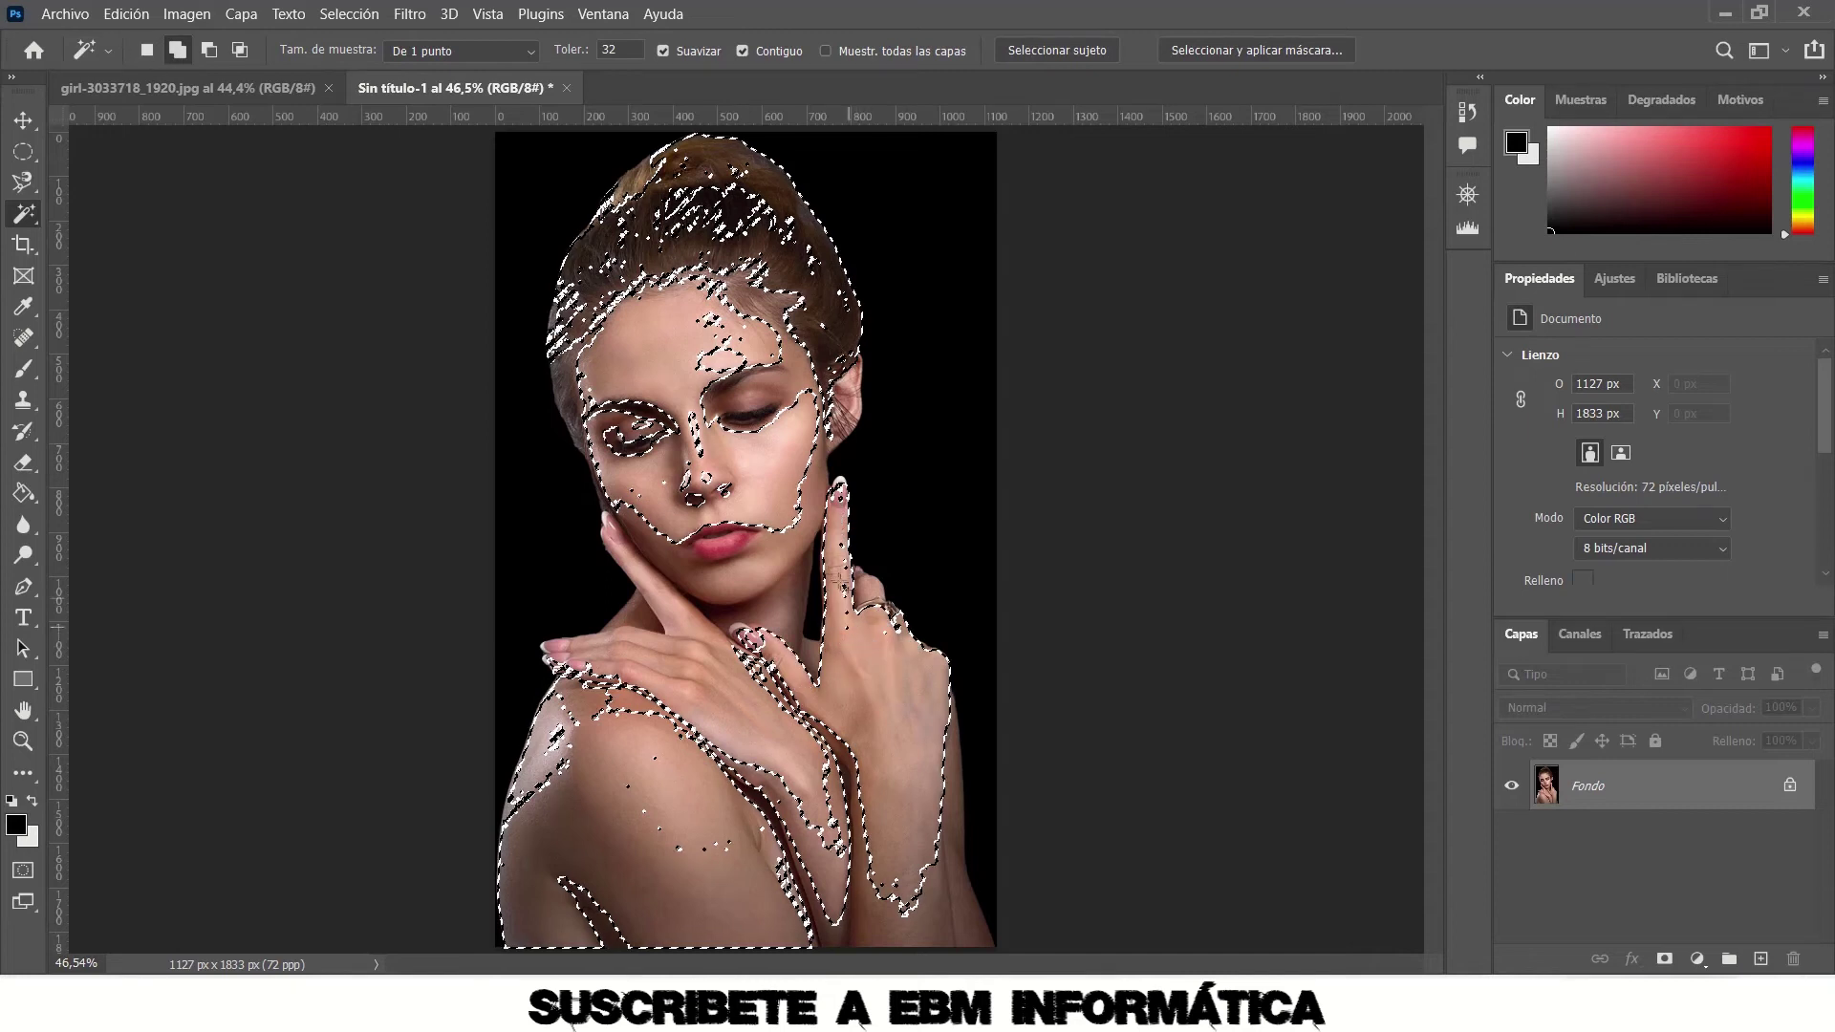
left_click(781, 381)
left_click(672, 197)
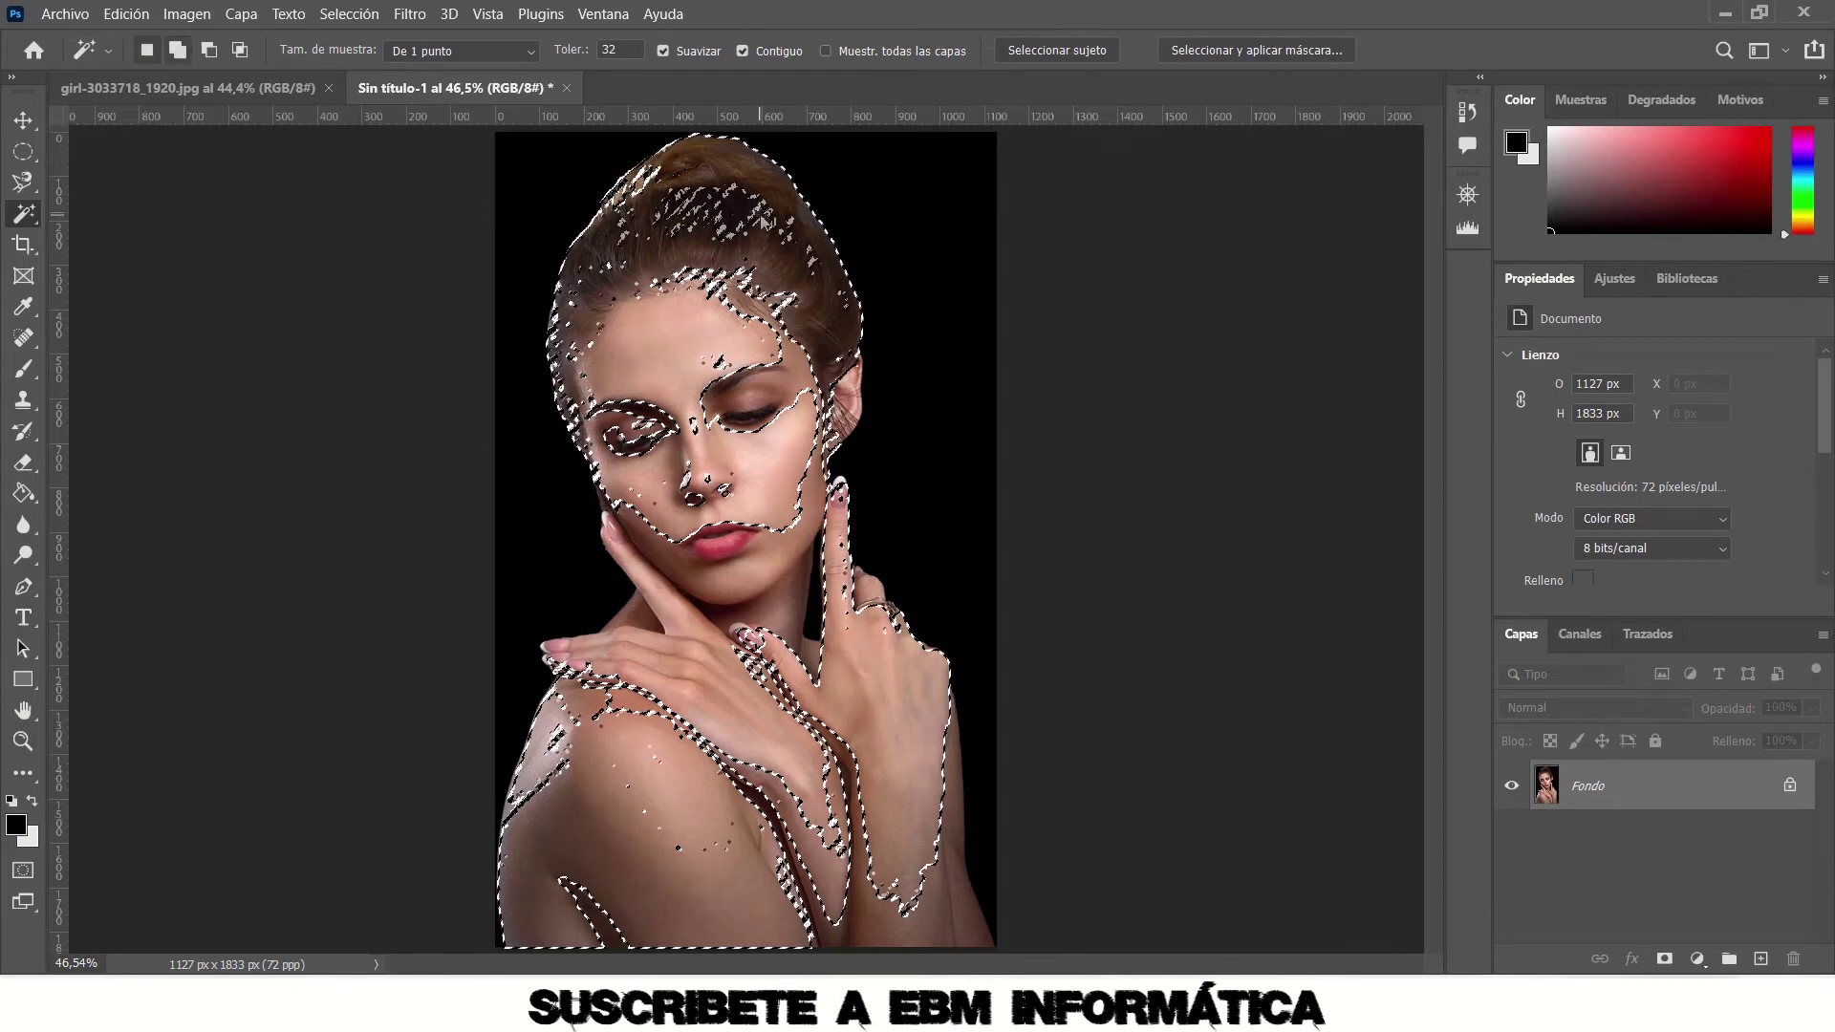
left_click(581, 304)
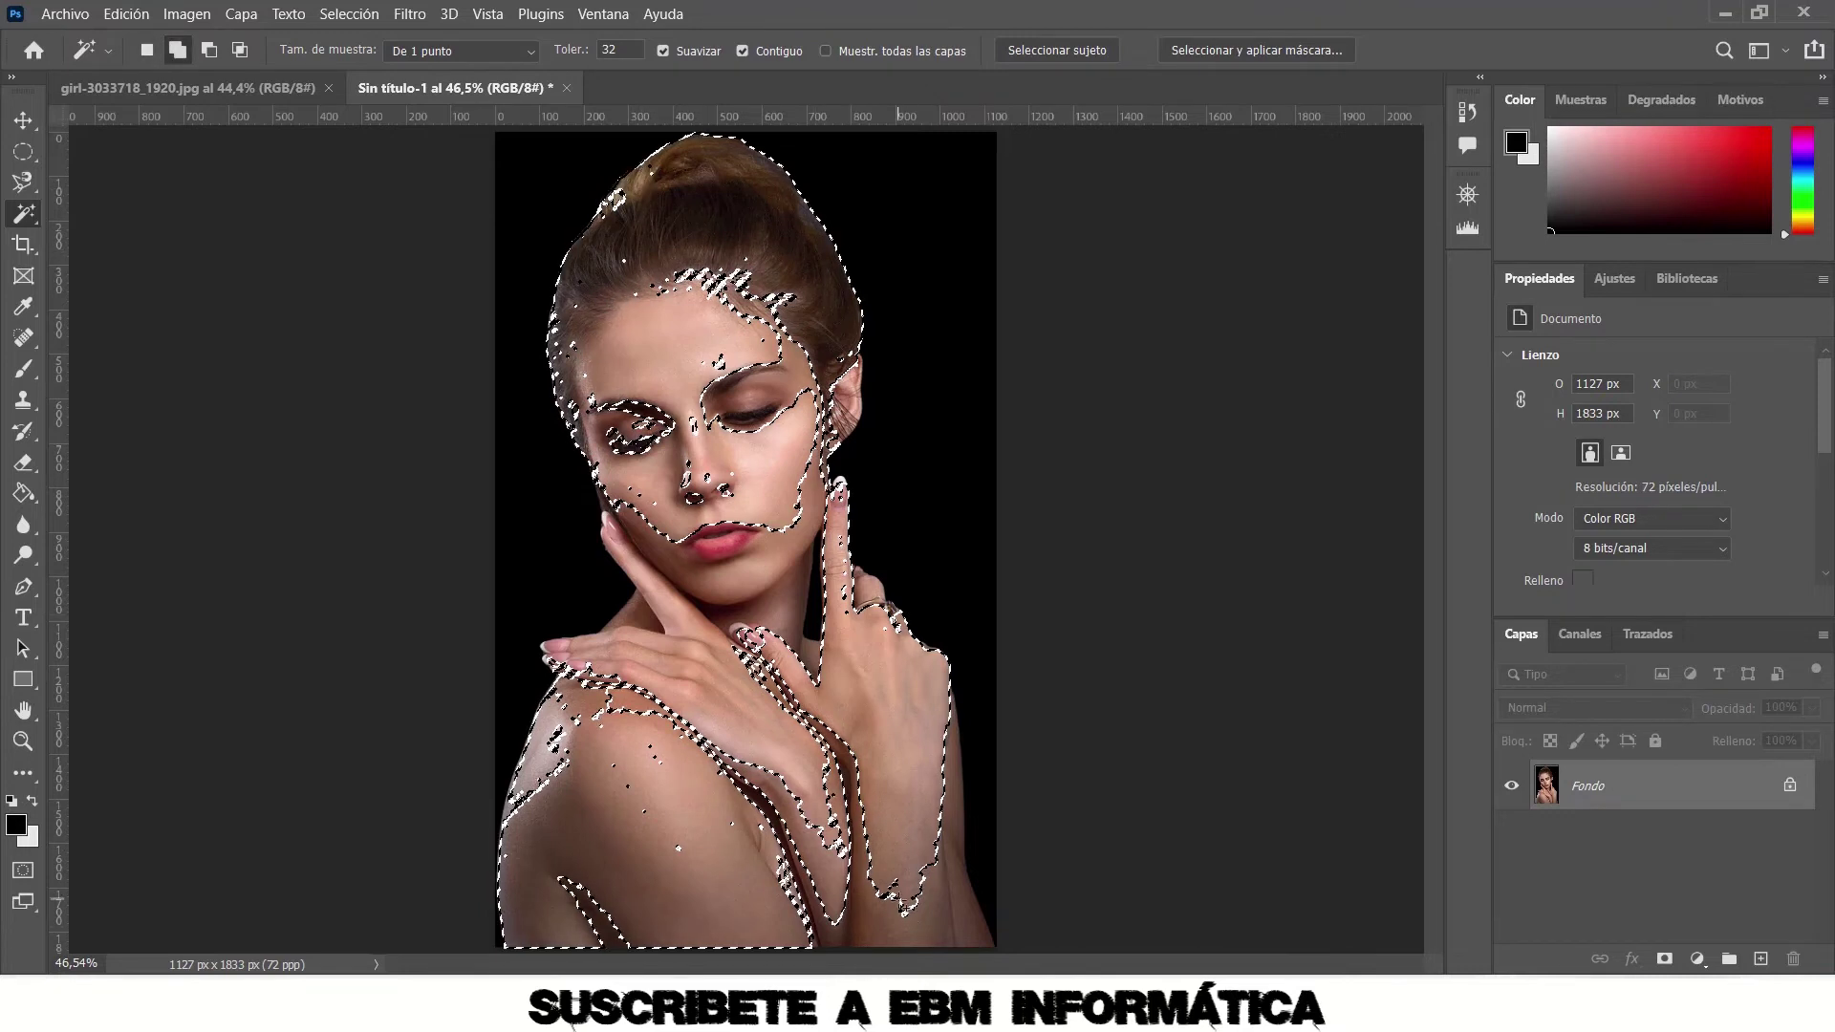
left_click(860, 932)
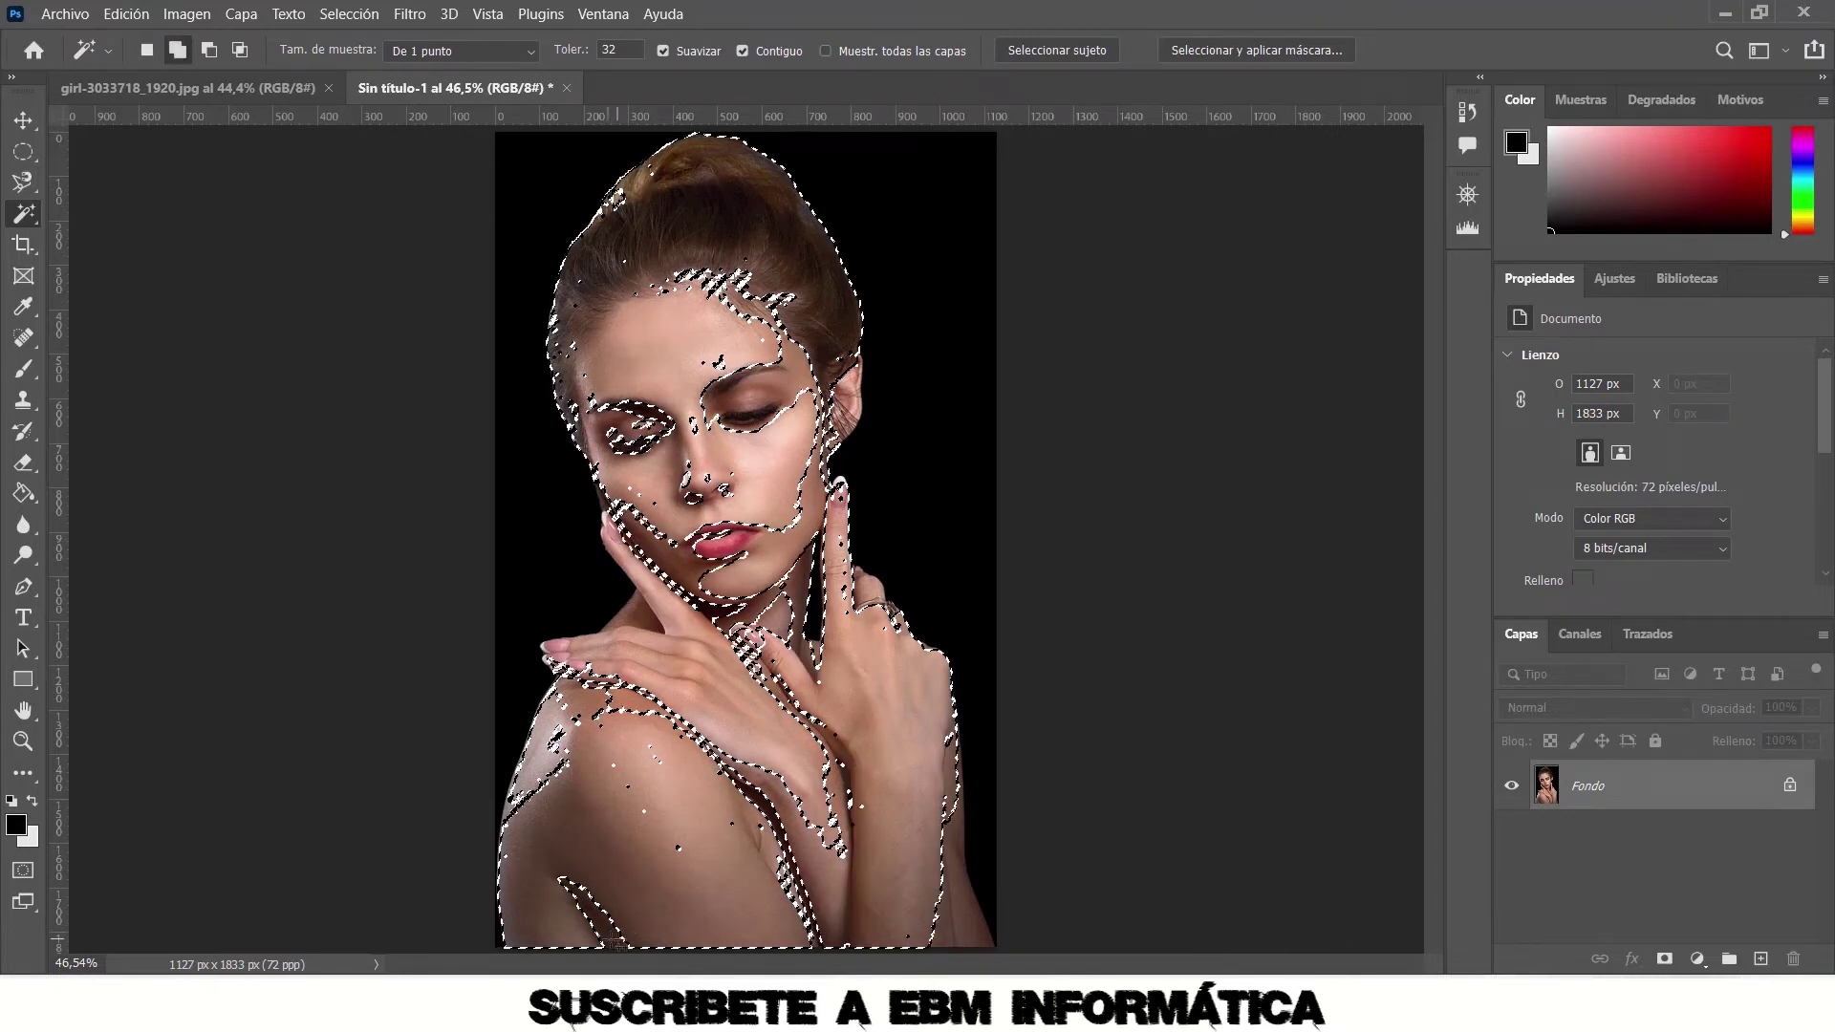
left_click(924, 836)
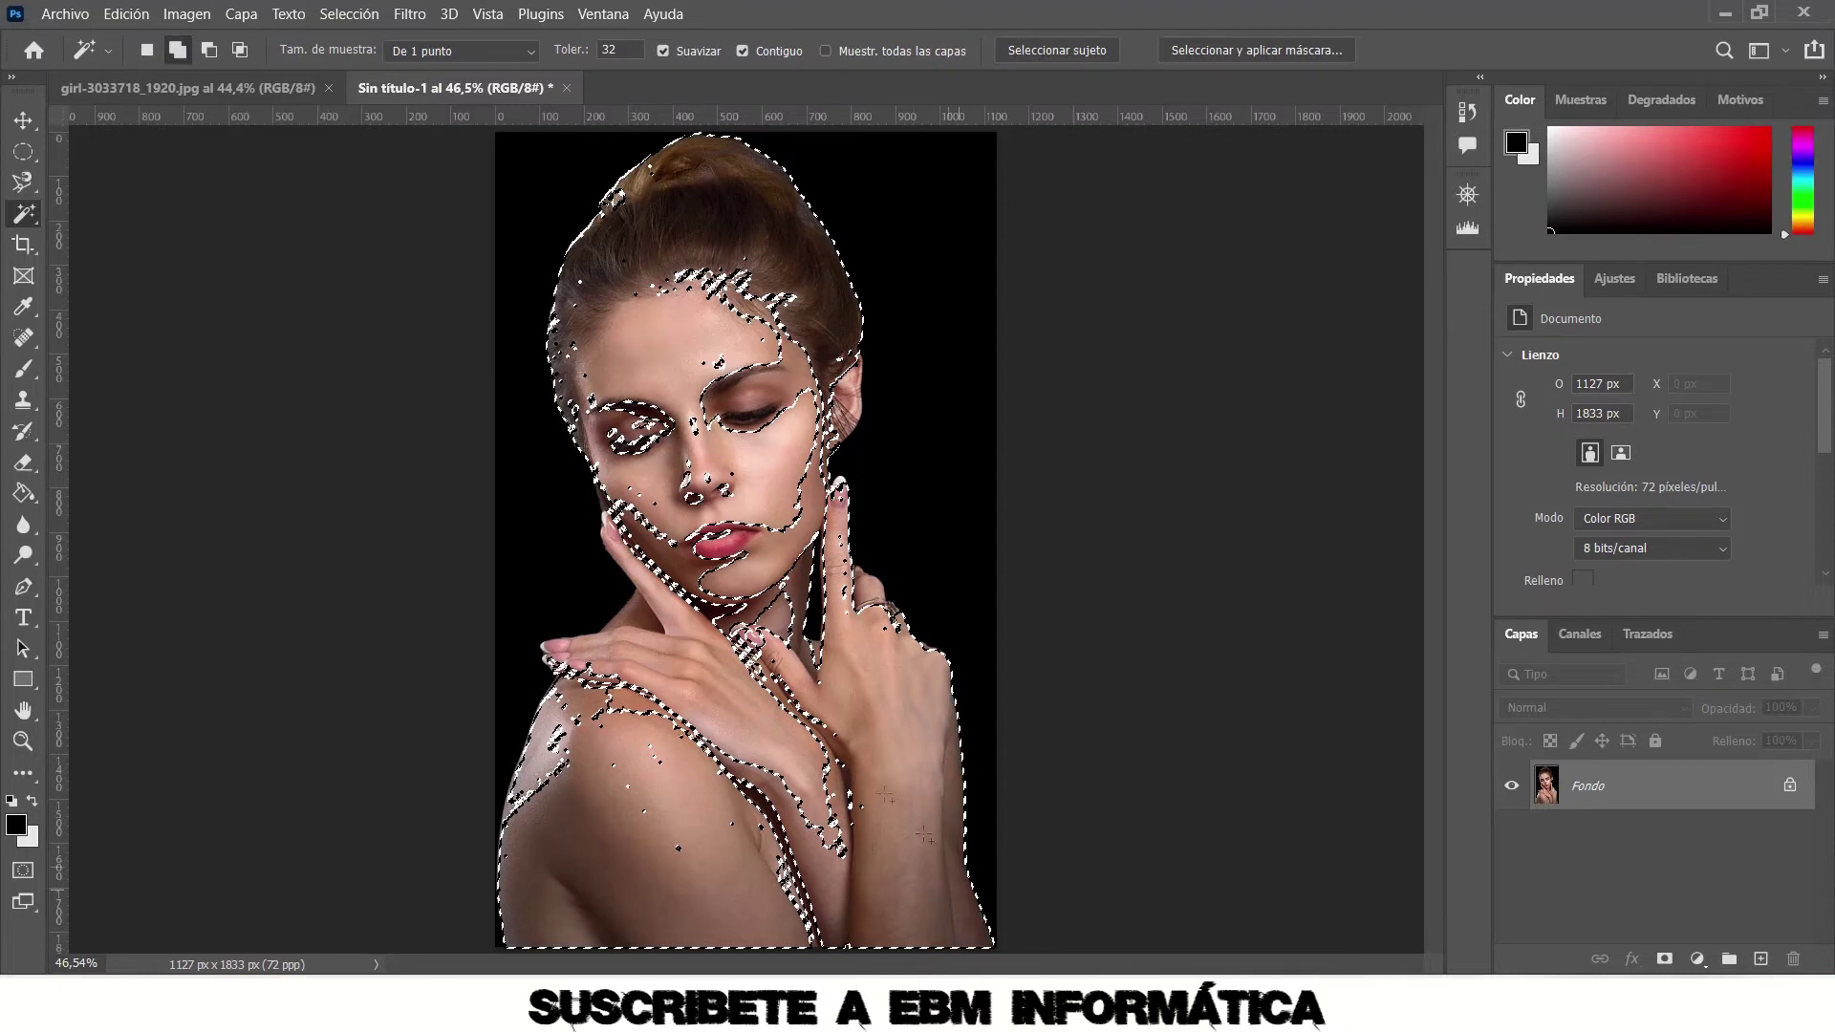
left_click(782, 621)
left_click(624, 483)
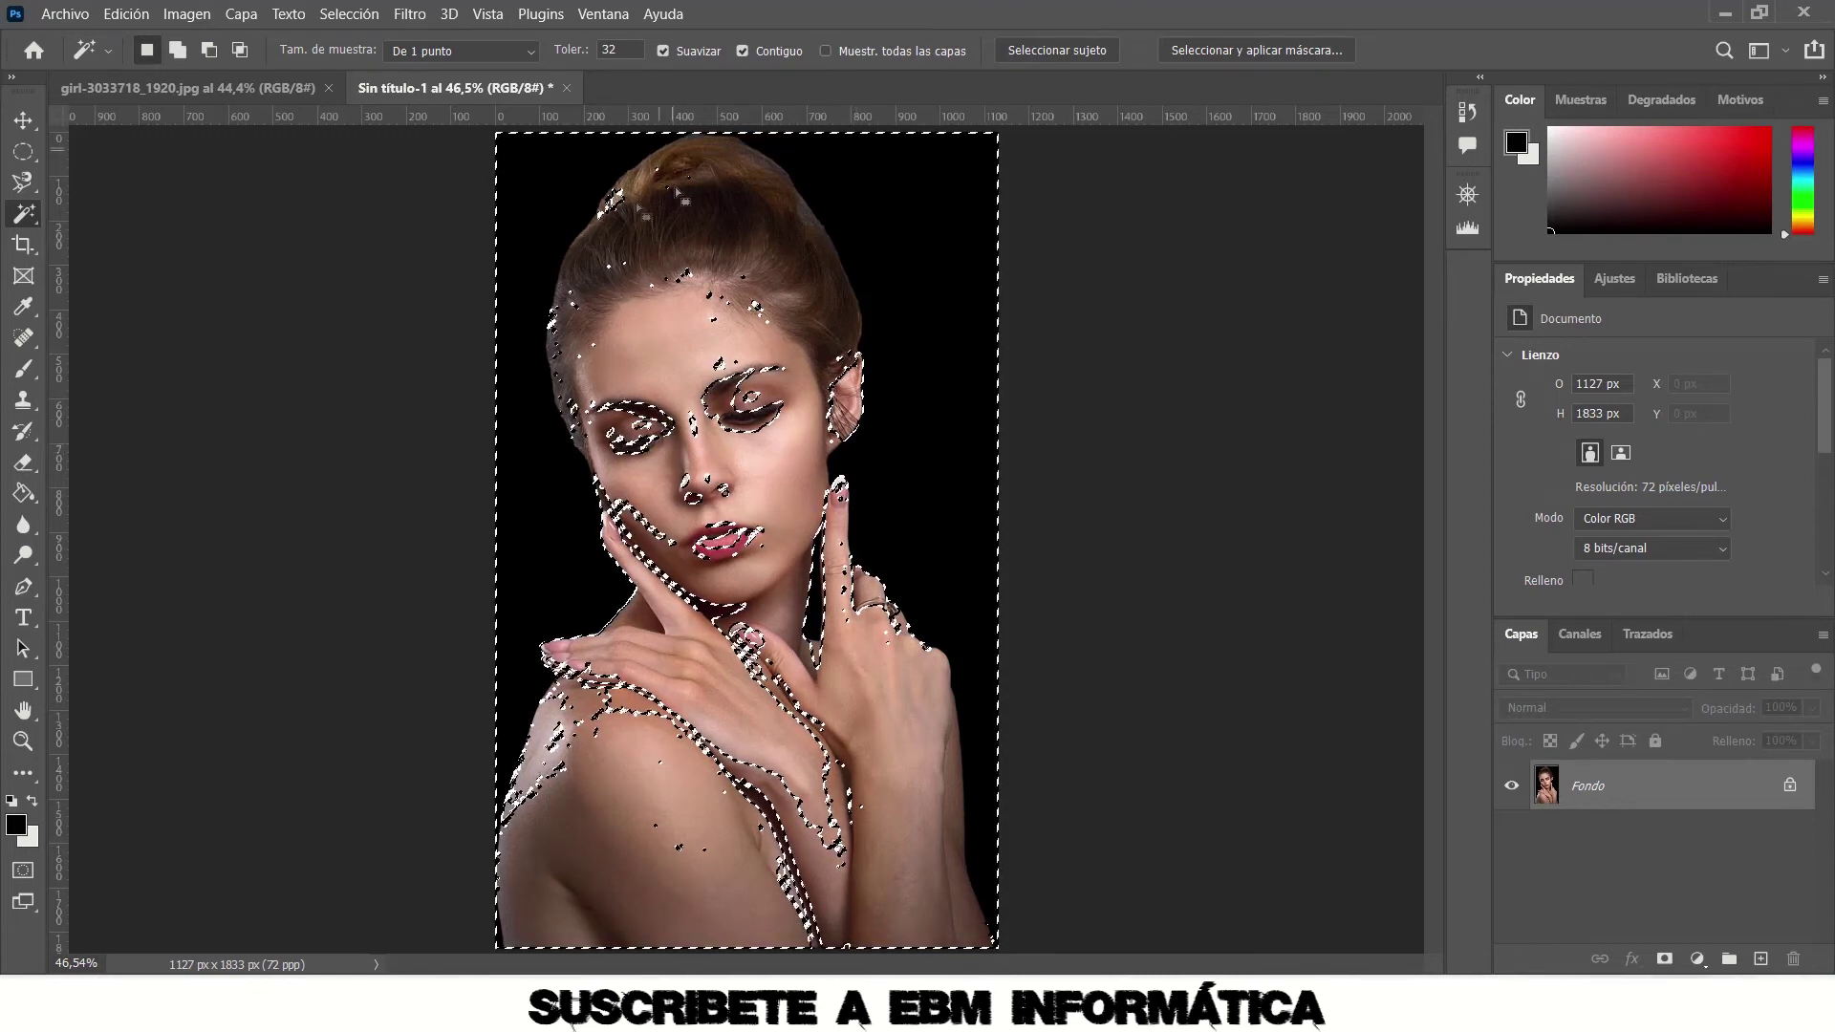
key("ctrl+d")
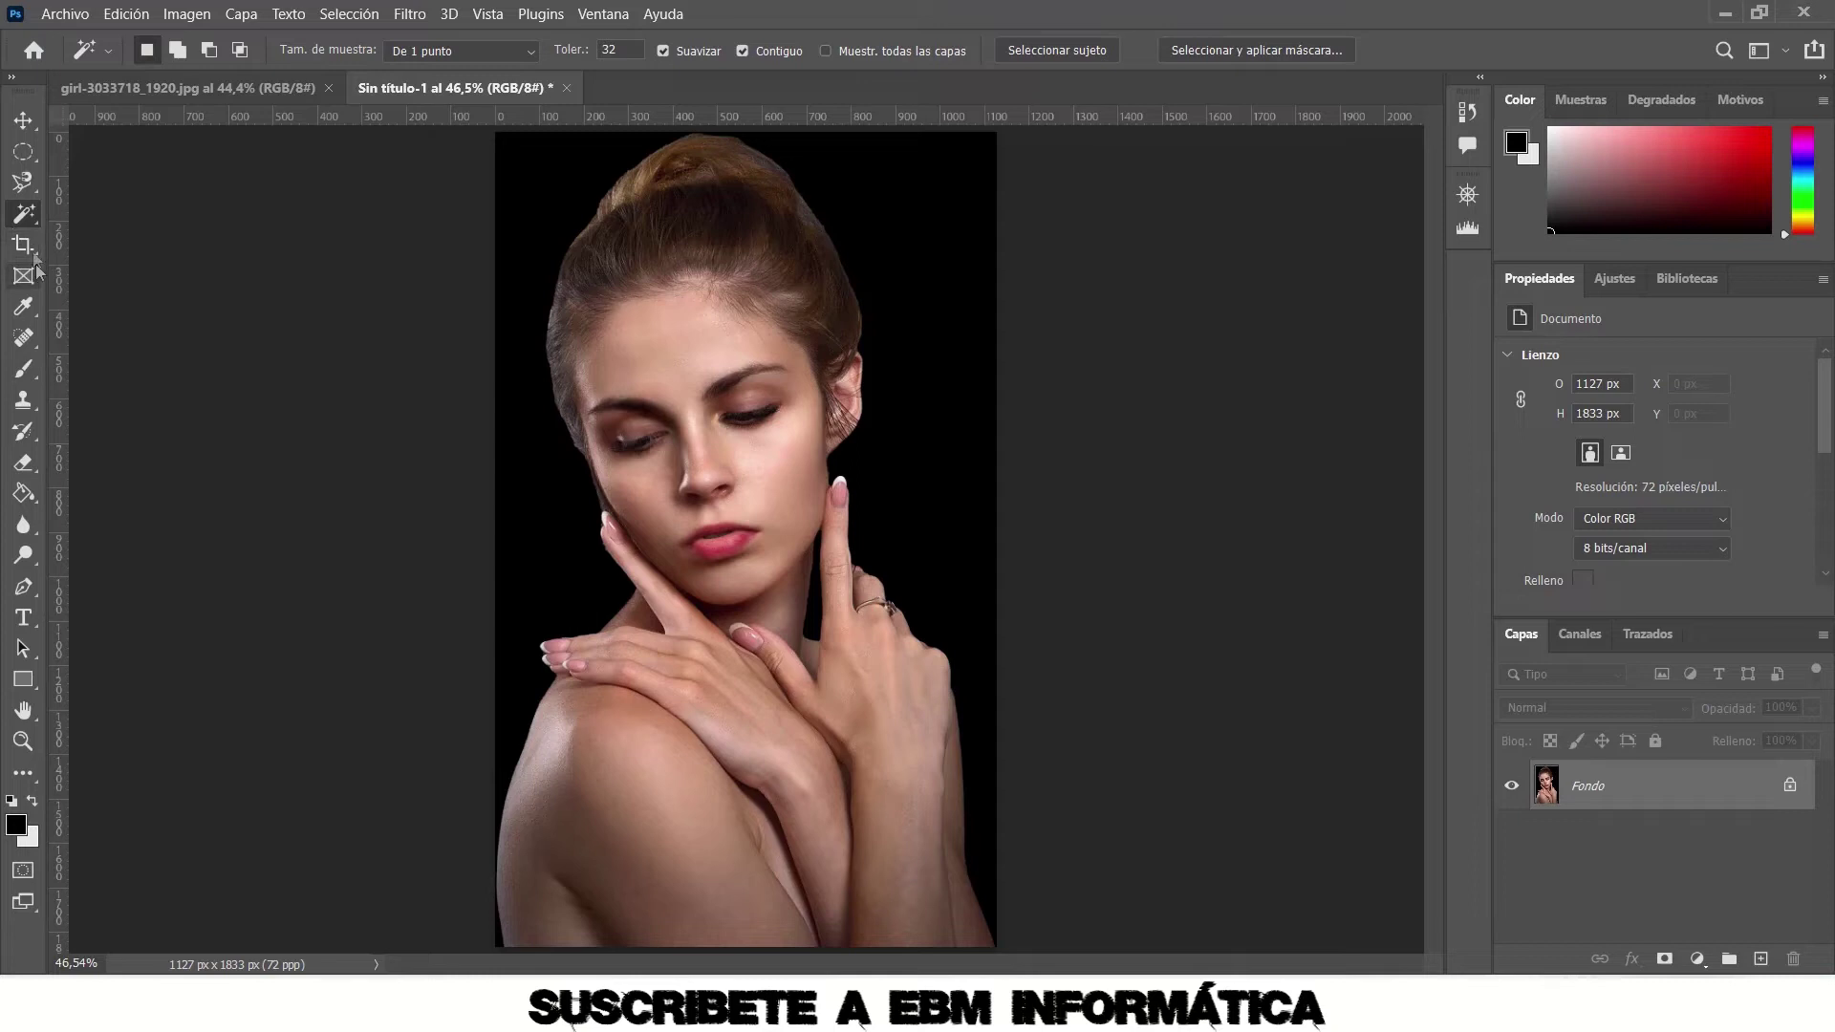
Use Object Selection with a box over her upper part to select hair, face and neck.
right_click(24, 212)
left_click(187, 212)
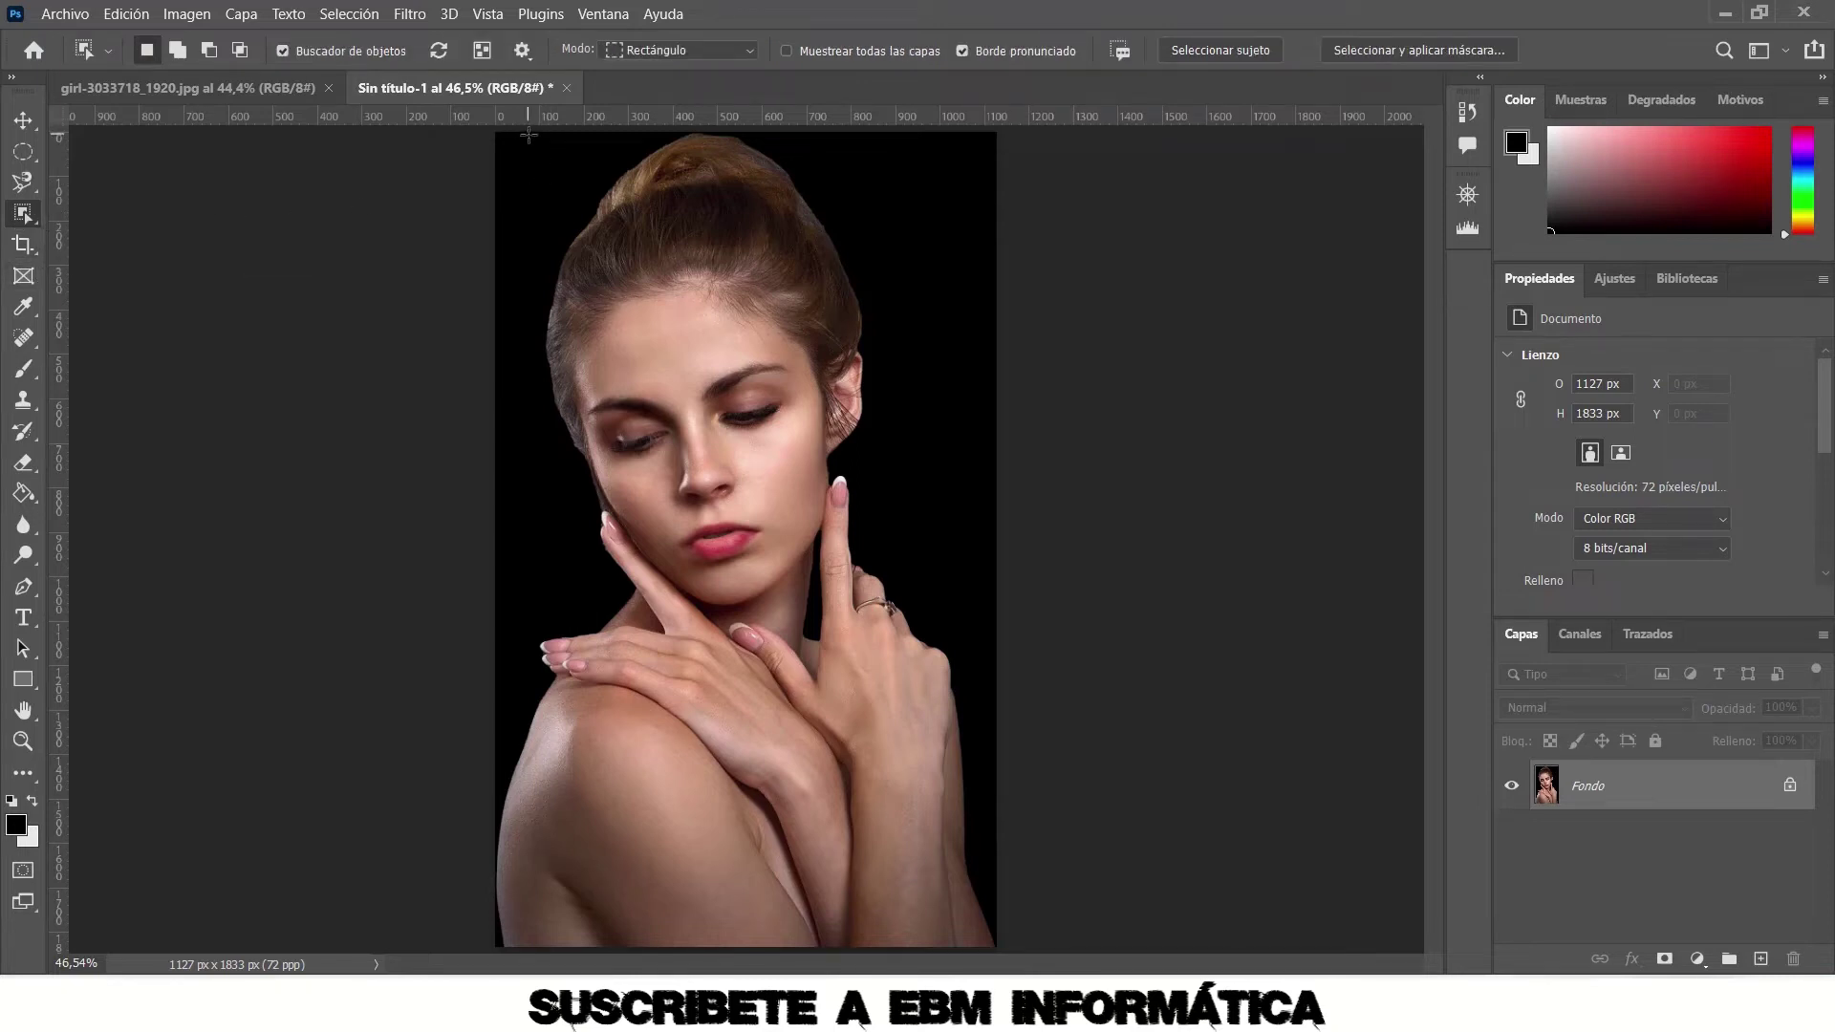
mouse_move(533, 144)
left_mouse_down()
mouse_move(944, 608)
mouse_move(909, 598)
left_mouse_up()
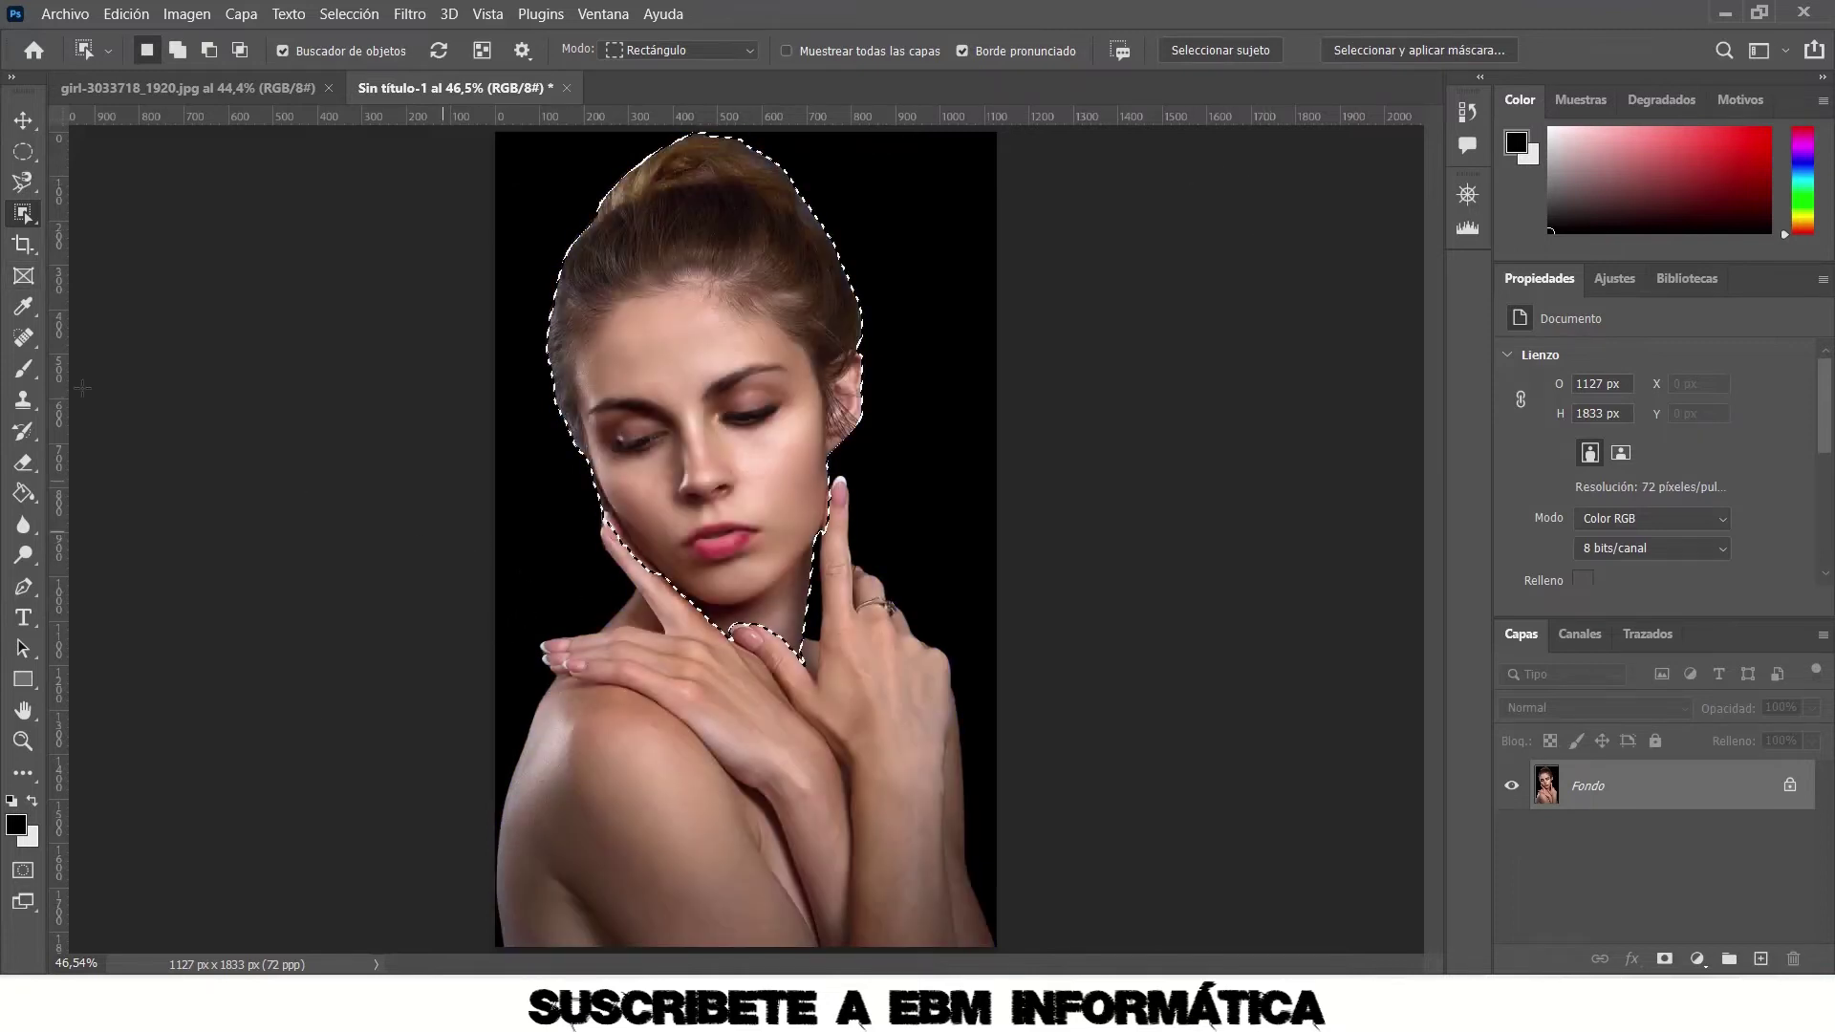
right_click(25, 222)
left_click(135, 237)
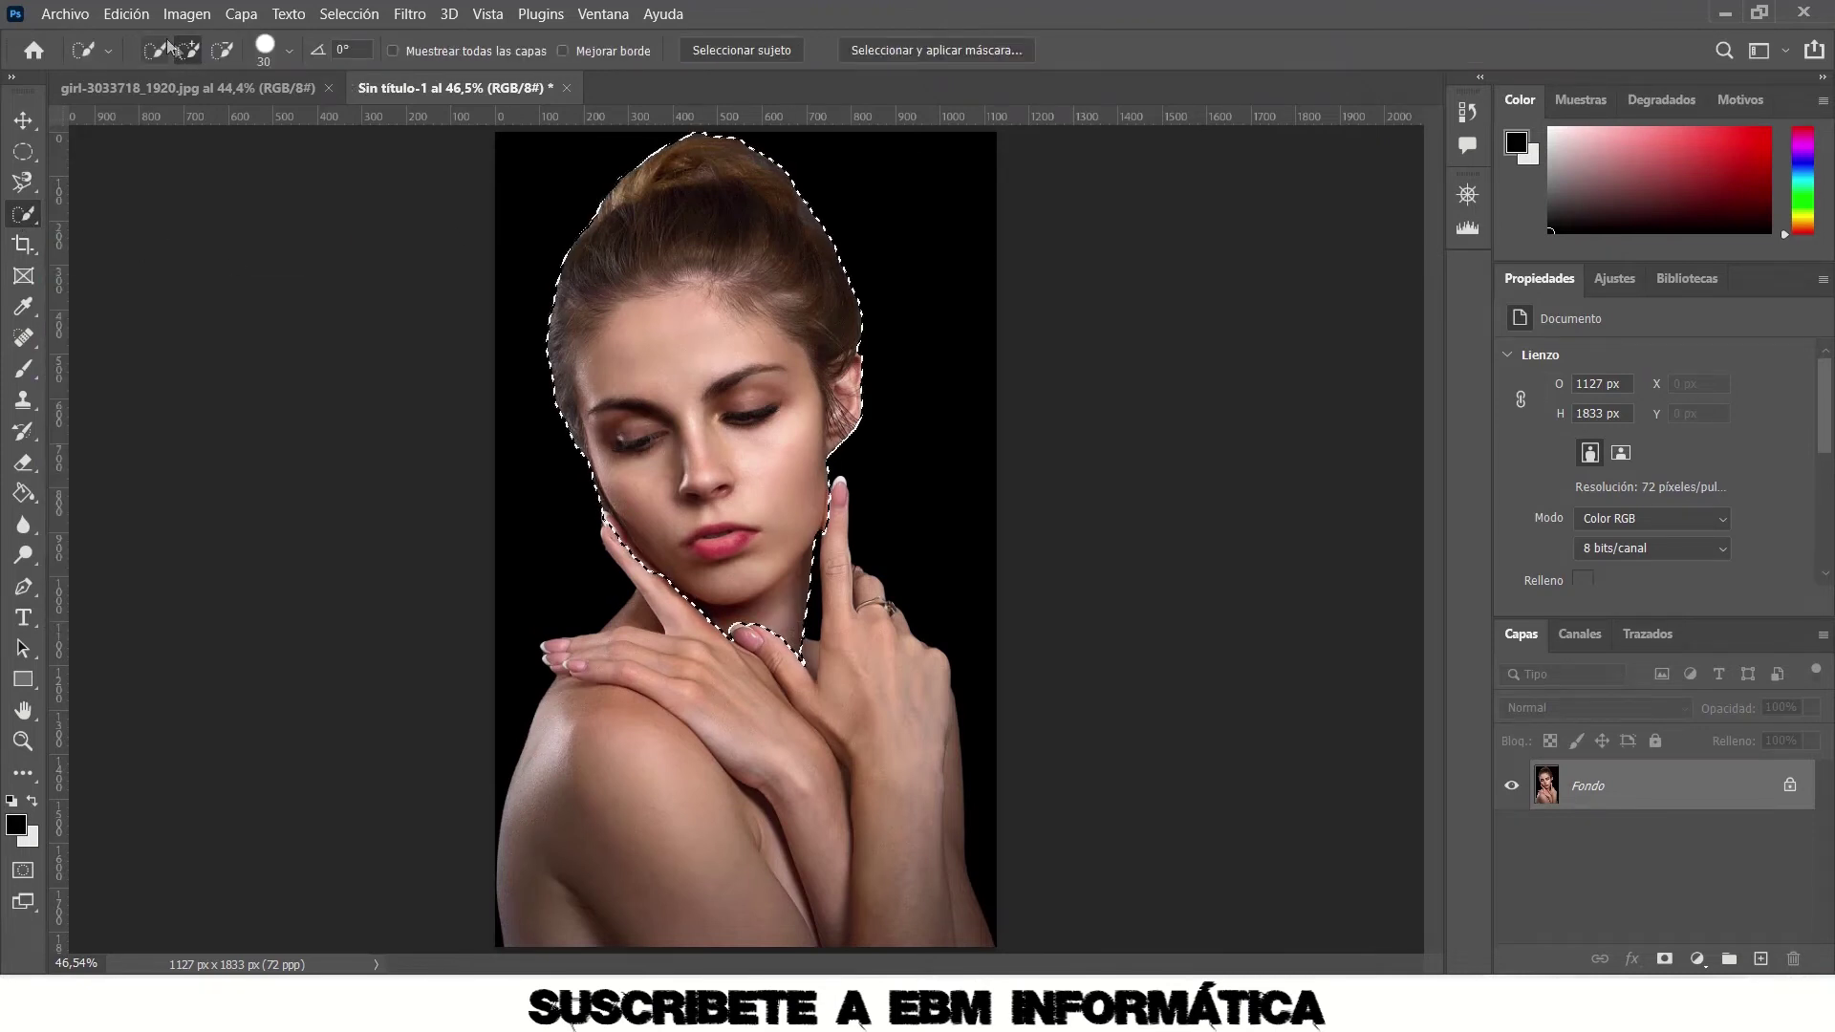
left_click(232, 53)
left_click_drag(788, 622, 746, 611)
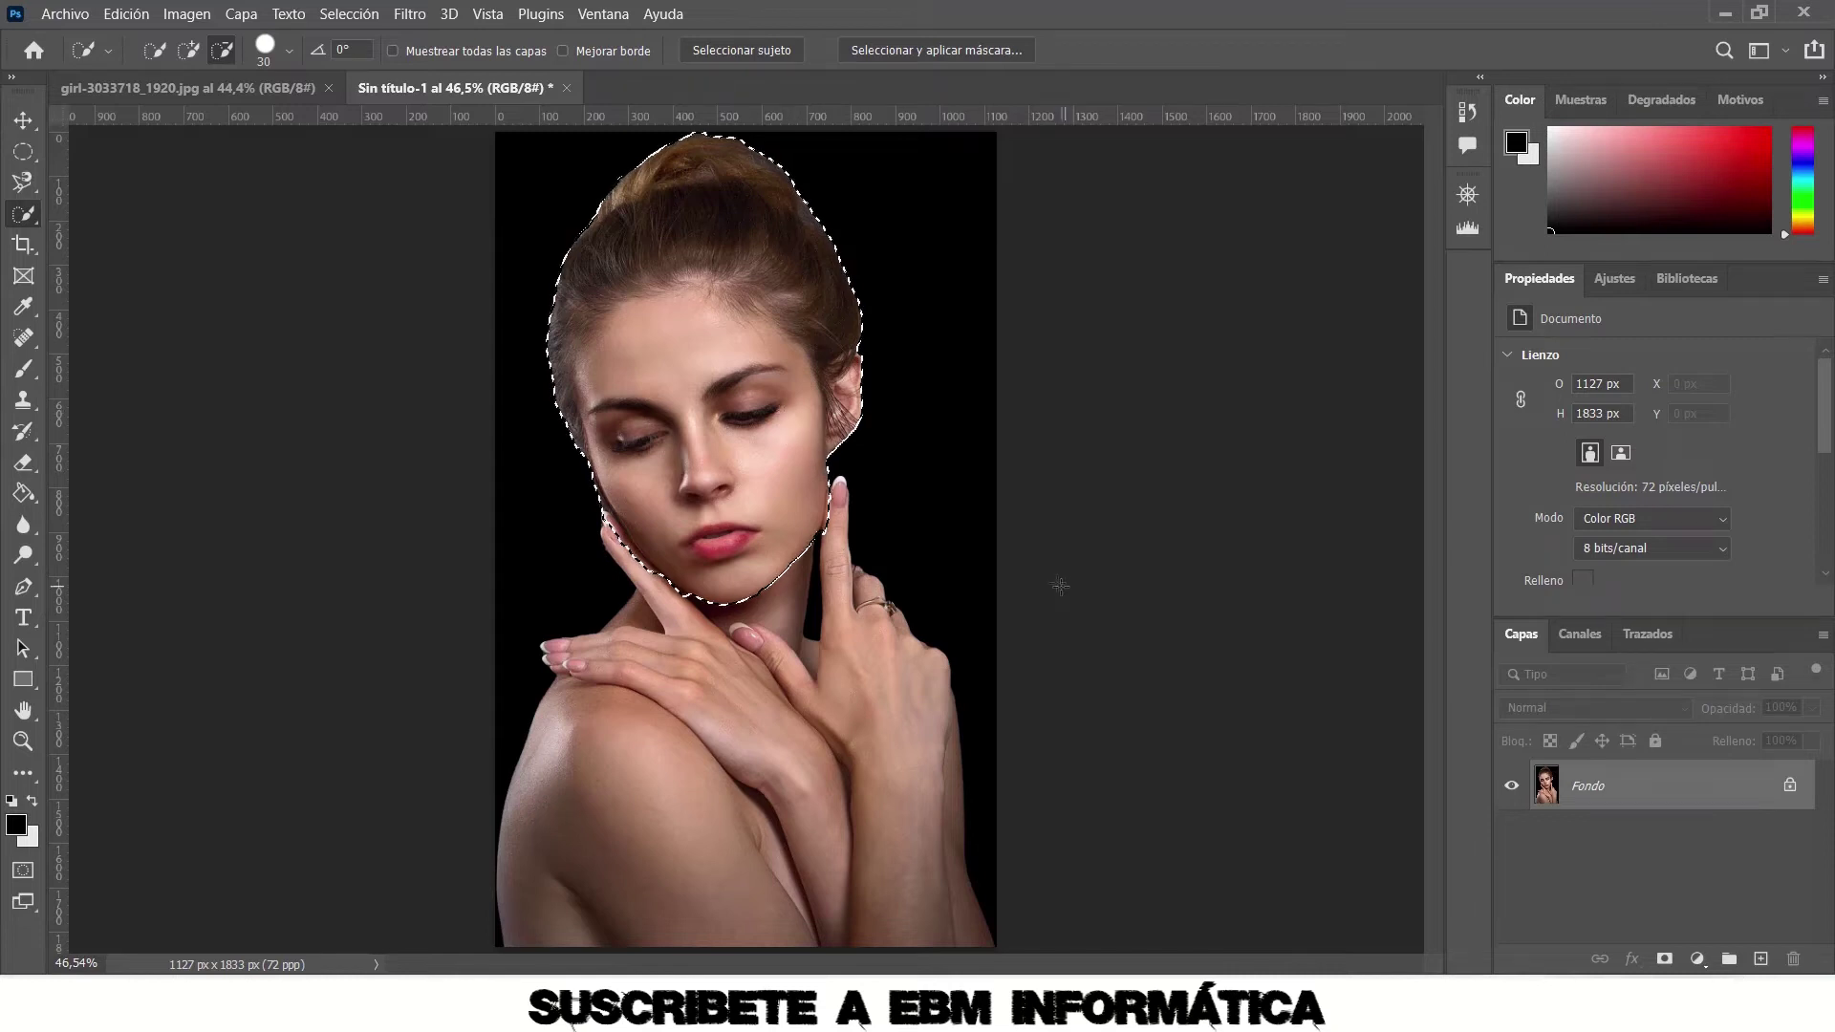
key("ctrl+d")
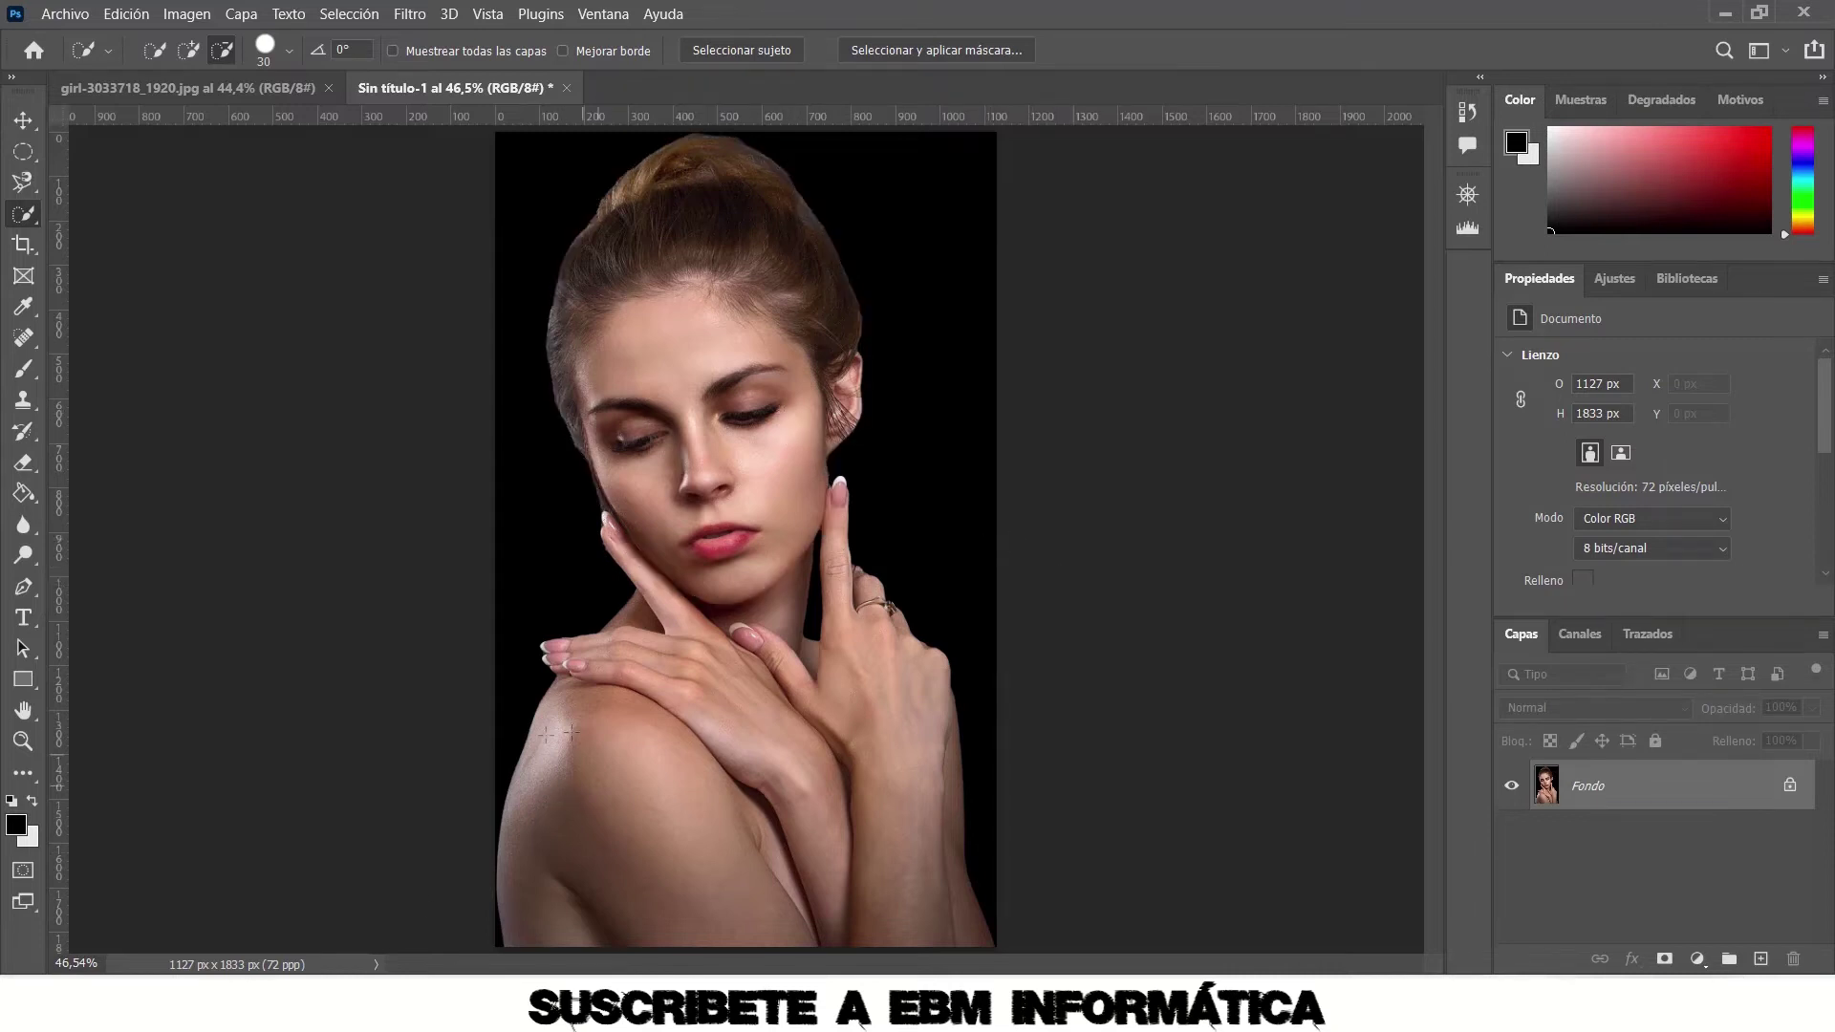
With Object Selection, box the hair around the face, then Shift-add the lower-left shoulder.
right_click(24, 214)
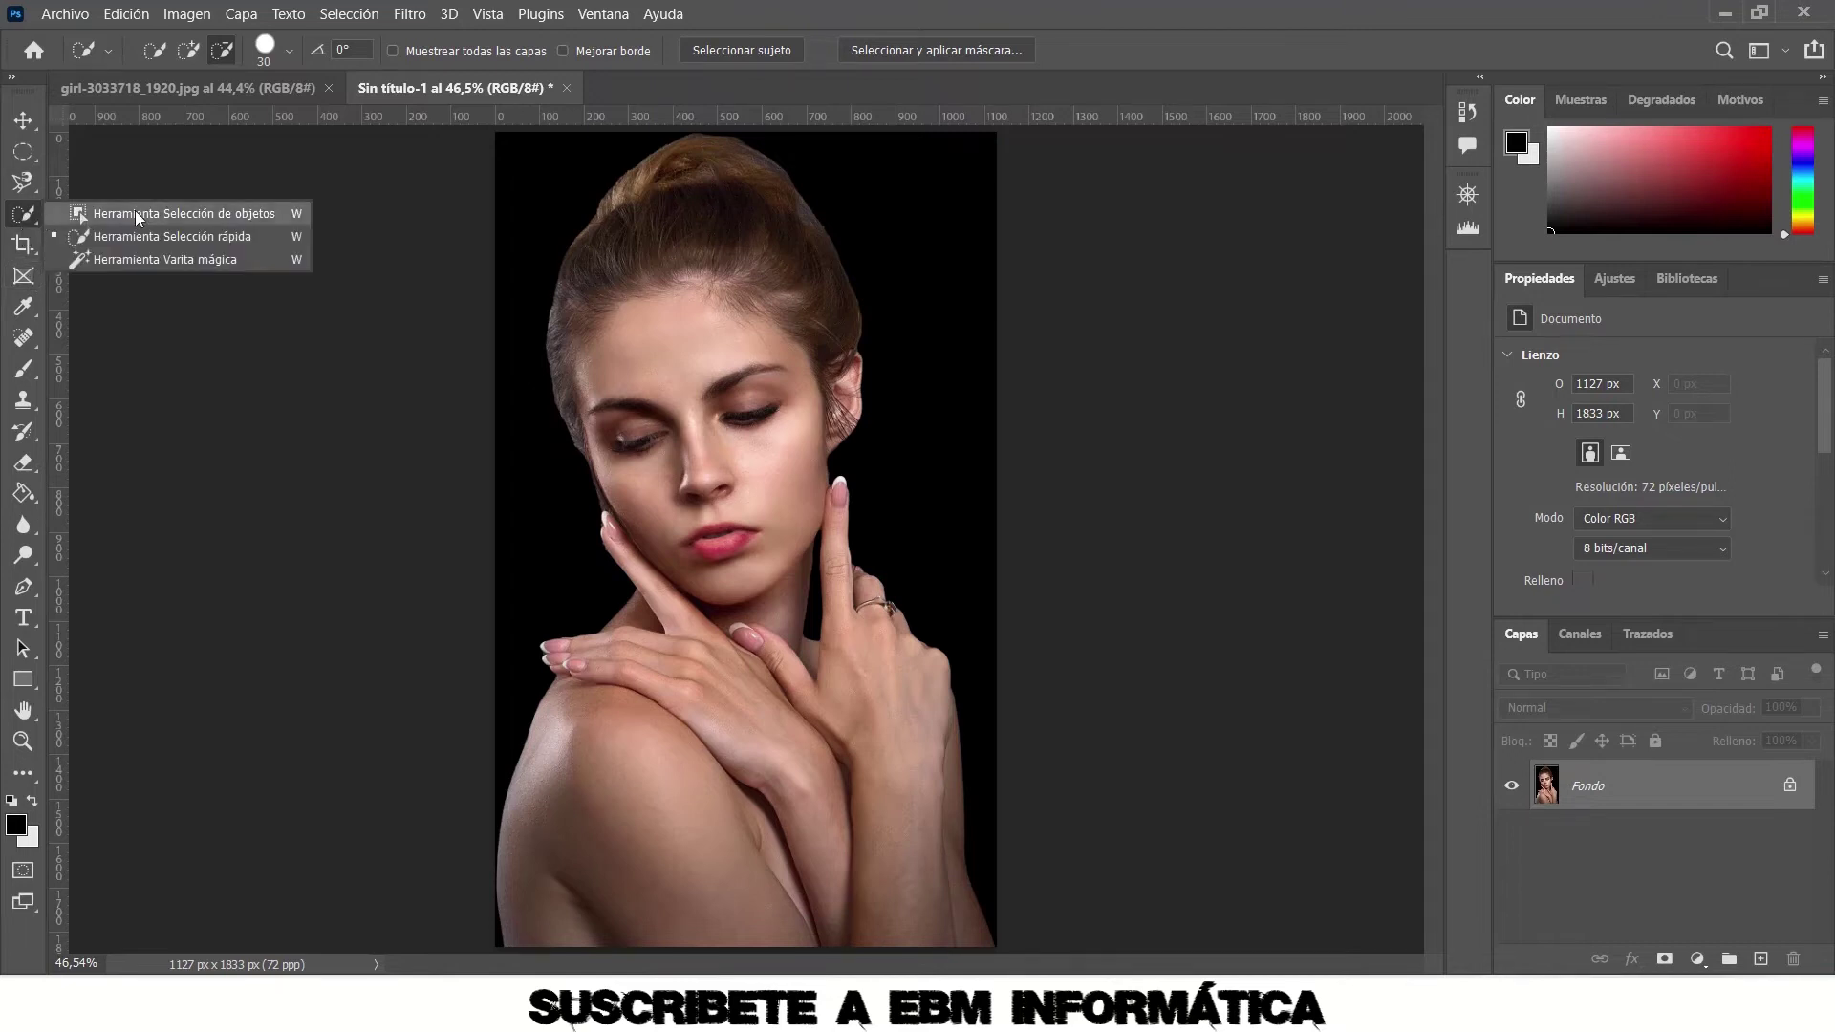
left_click(135, 214)
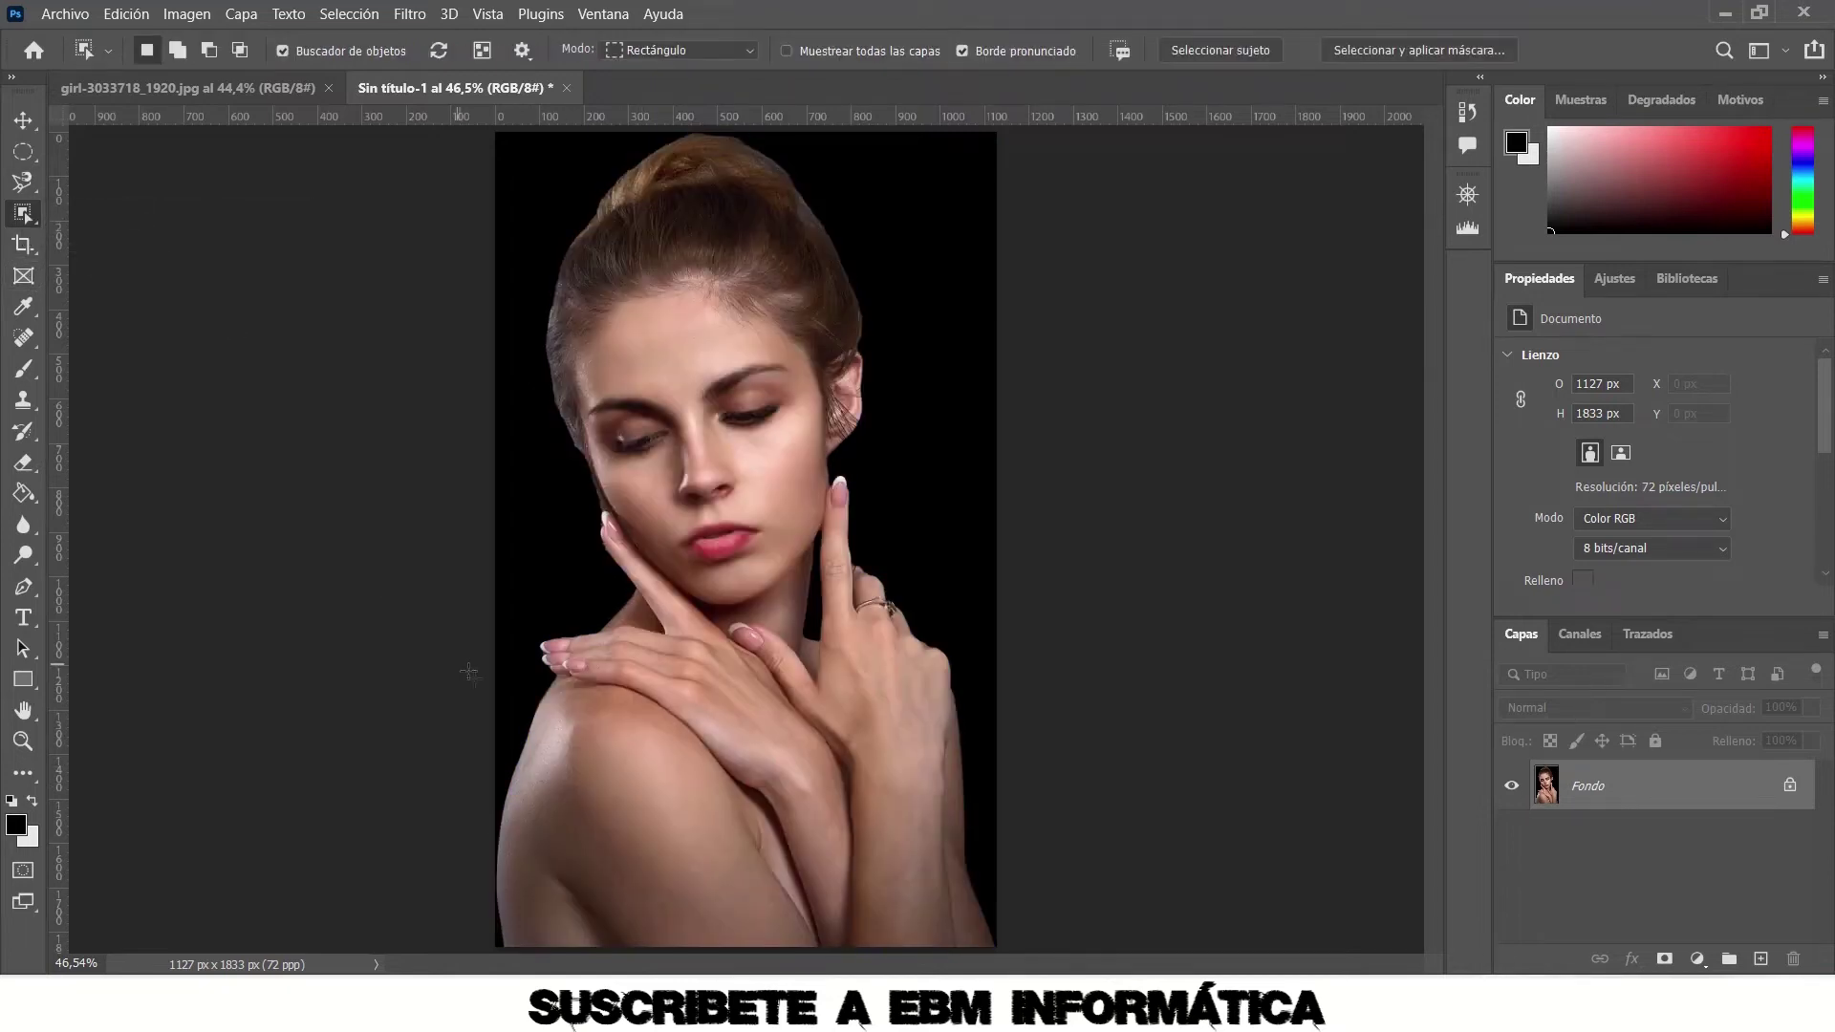
left_click_drag(517, 693, 722, 948)
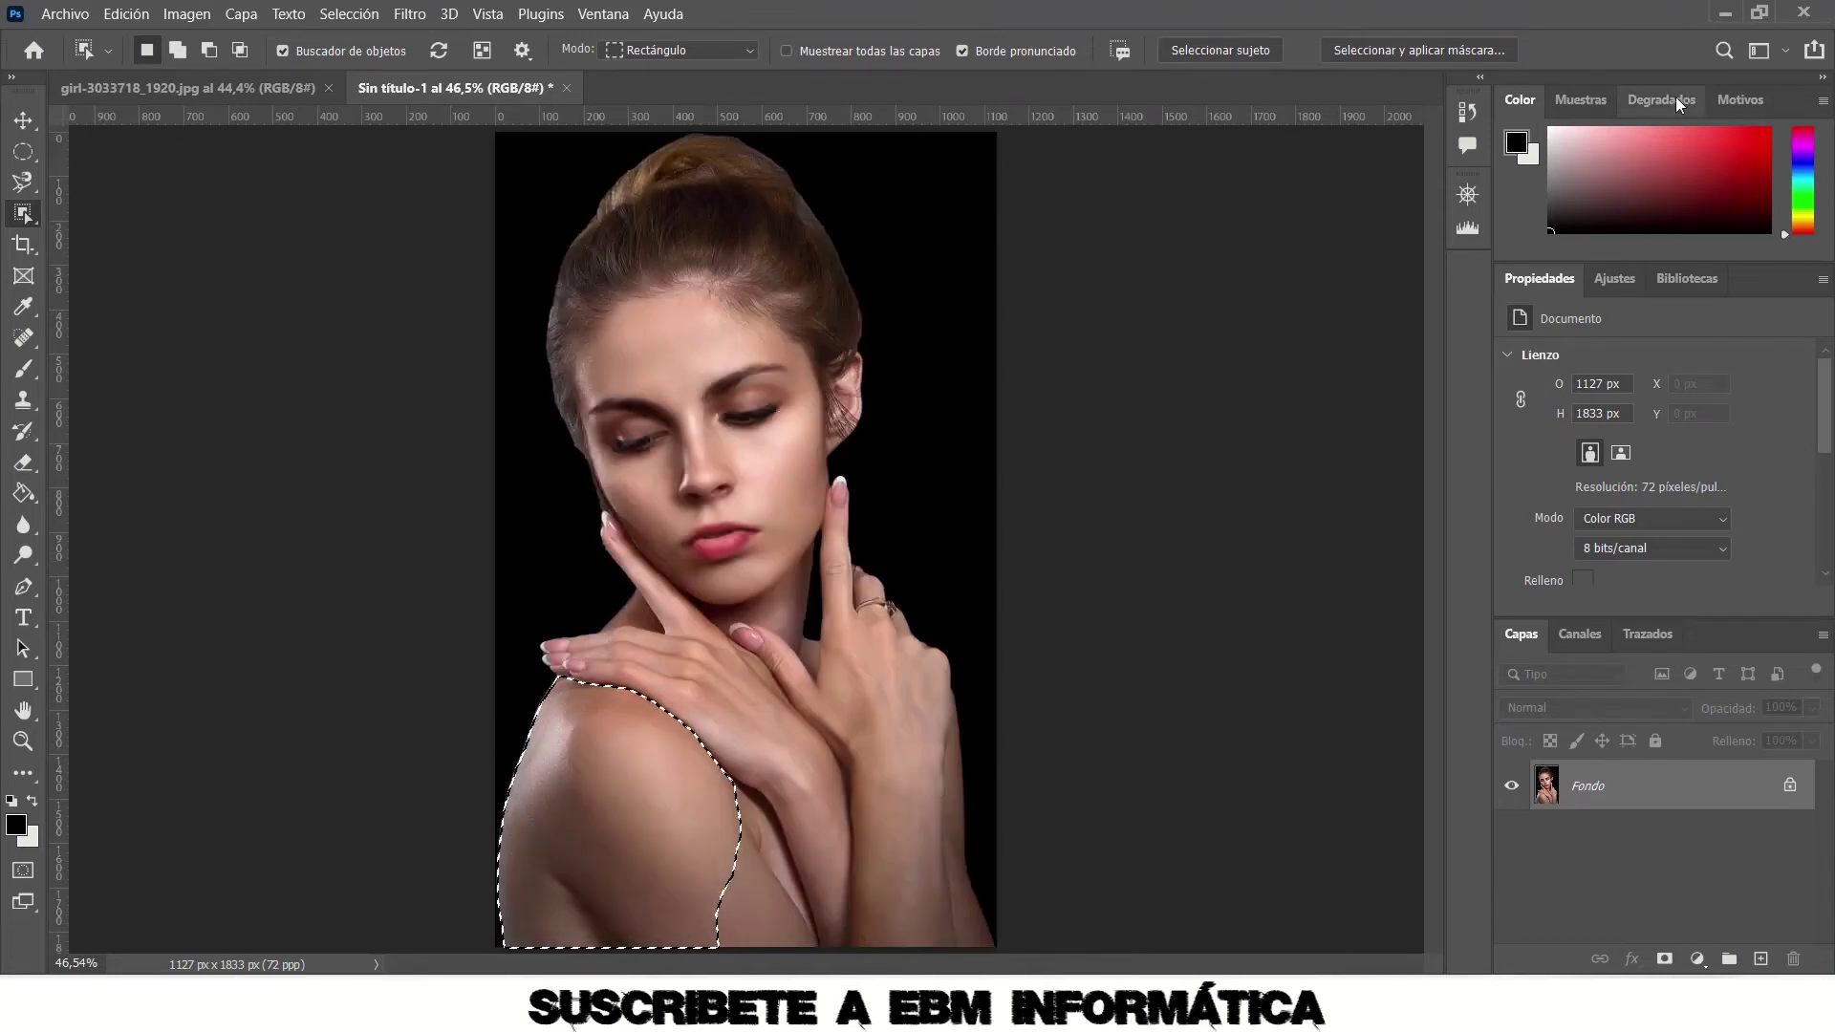
left_click_drag(596, 160, 870, 449)
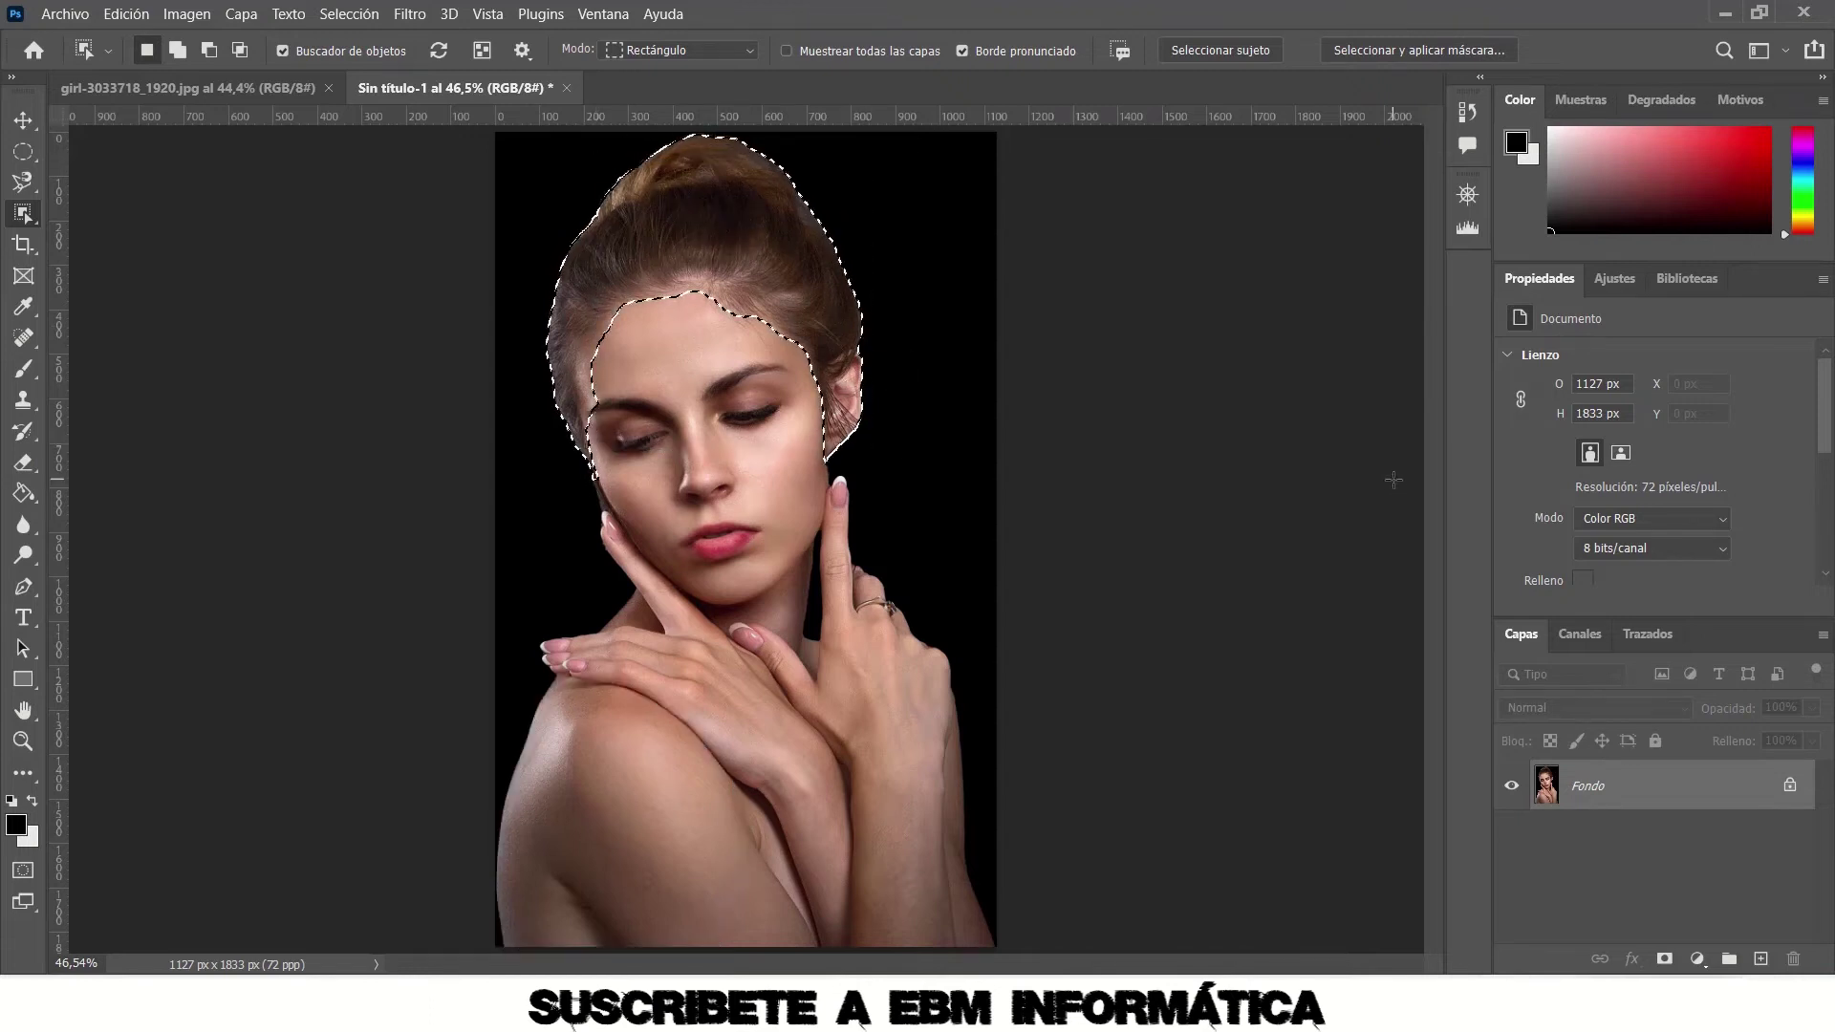
mouse_move(625, 650)
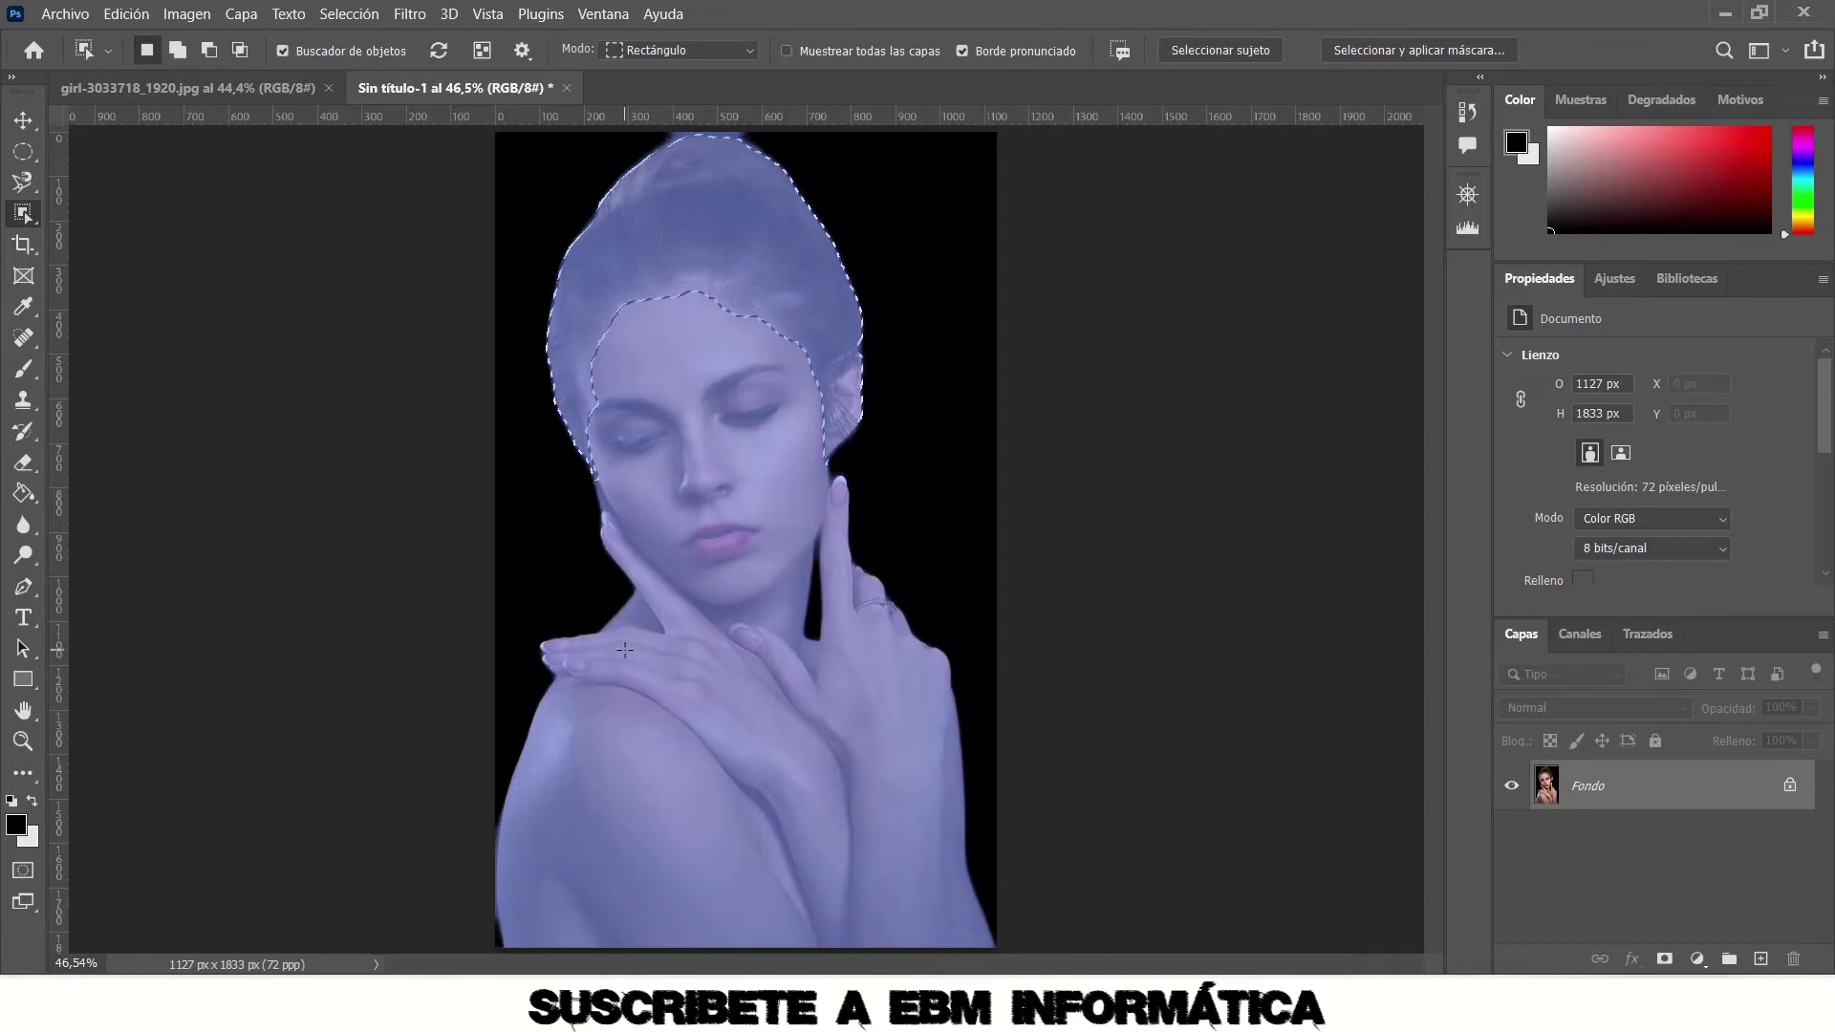
key("shift")
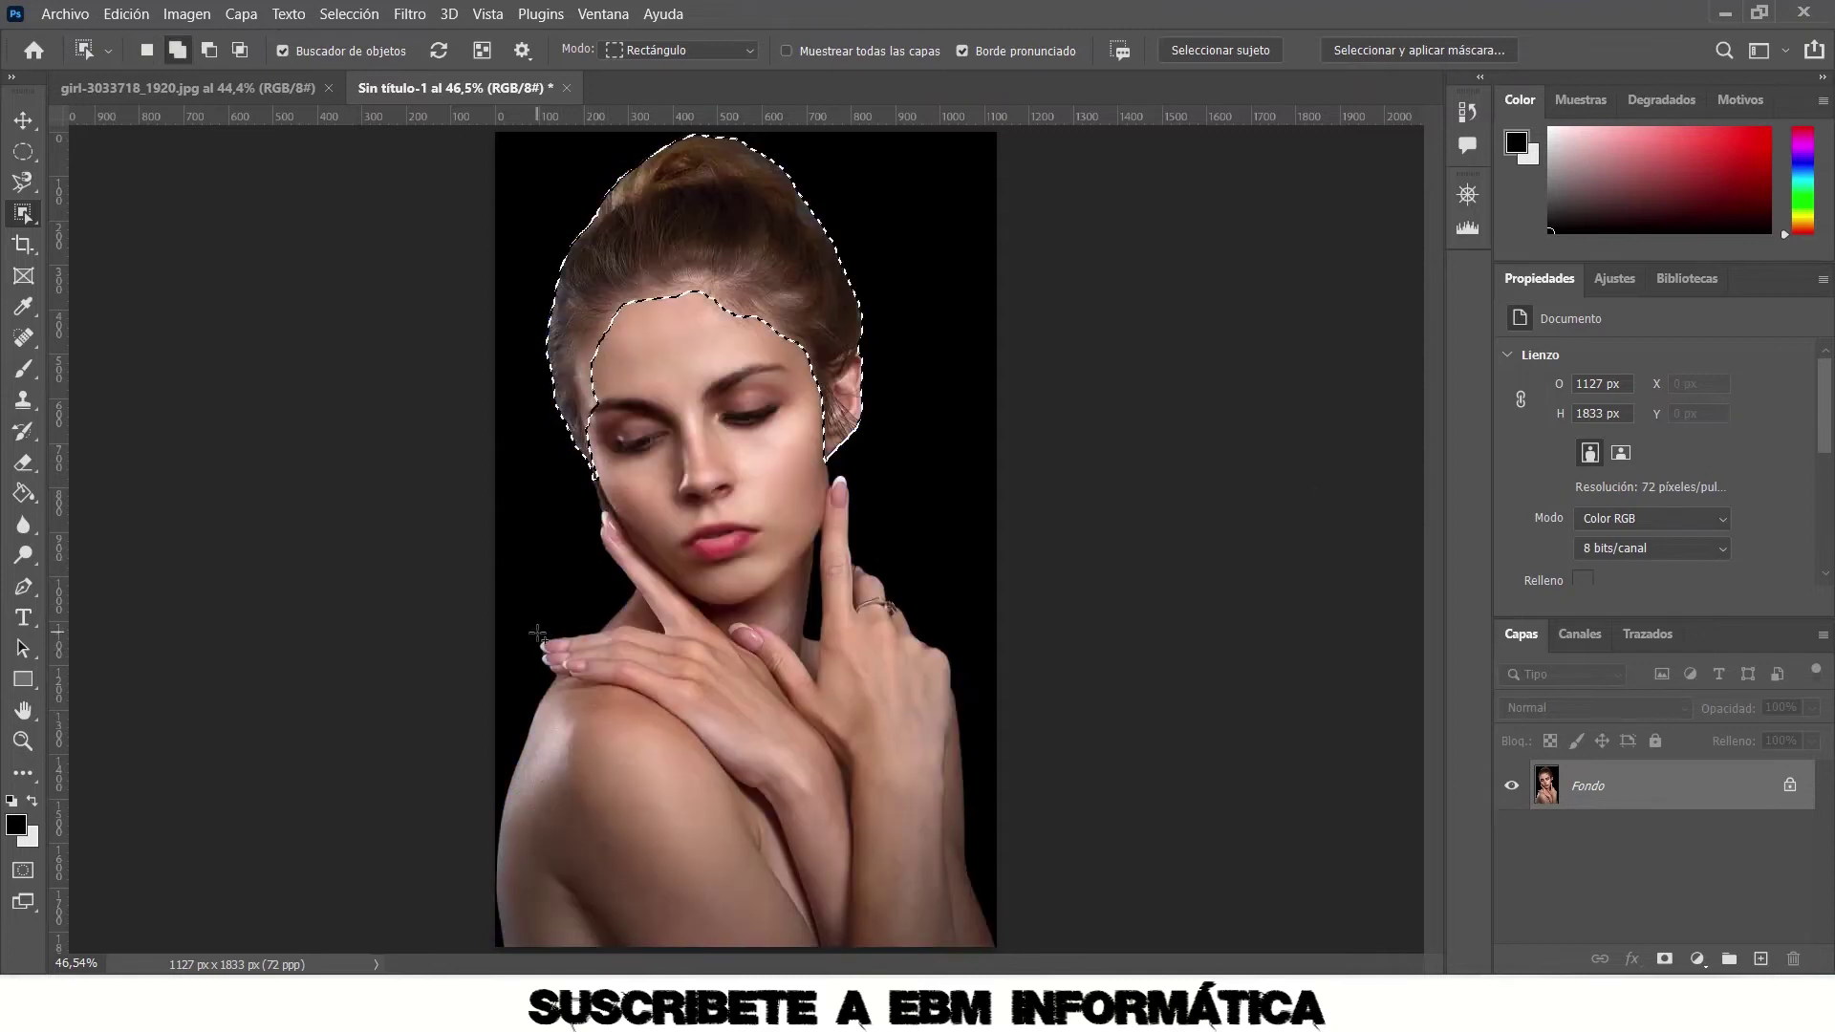
left_click_drag(523, 630, 771, 941)
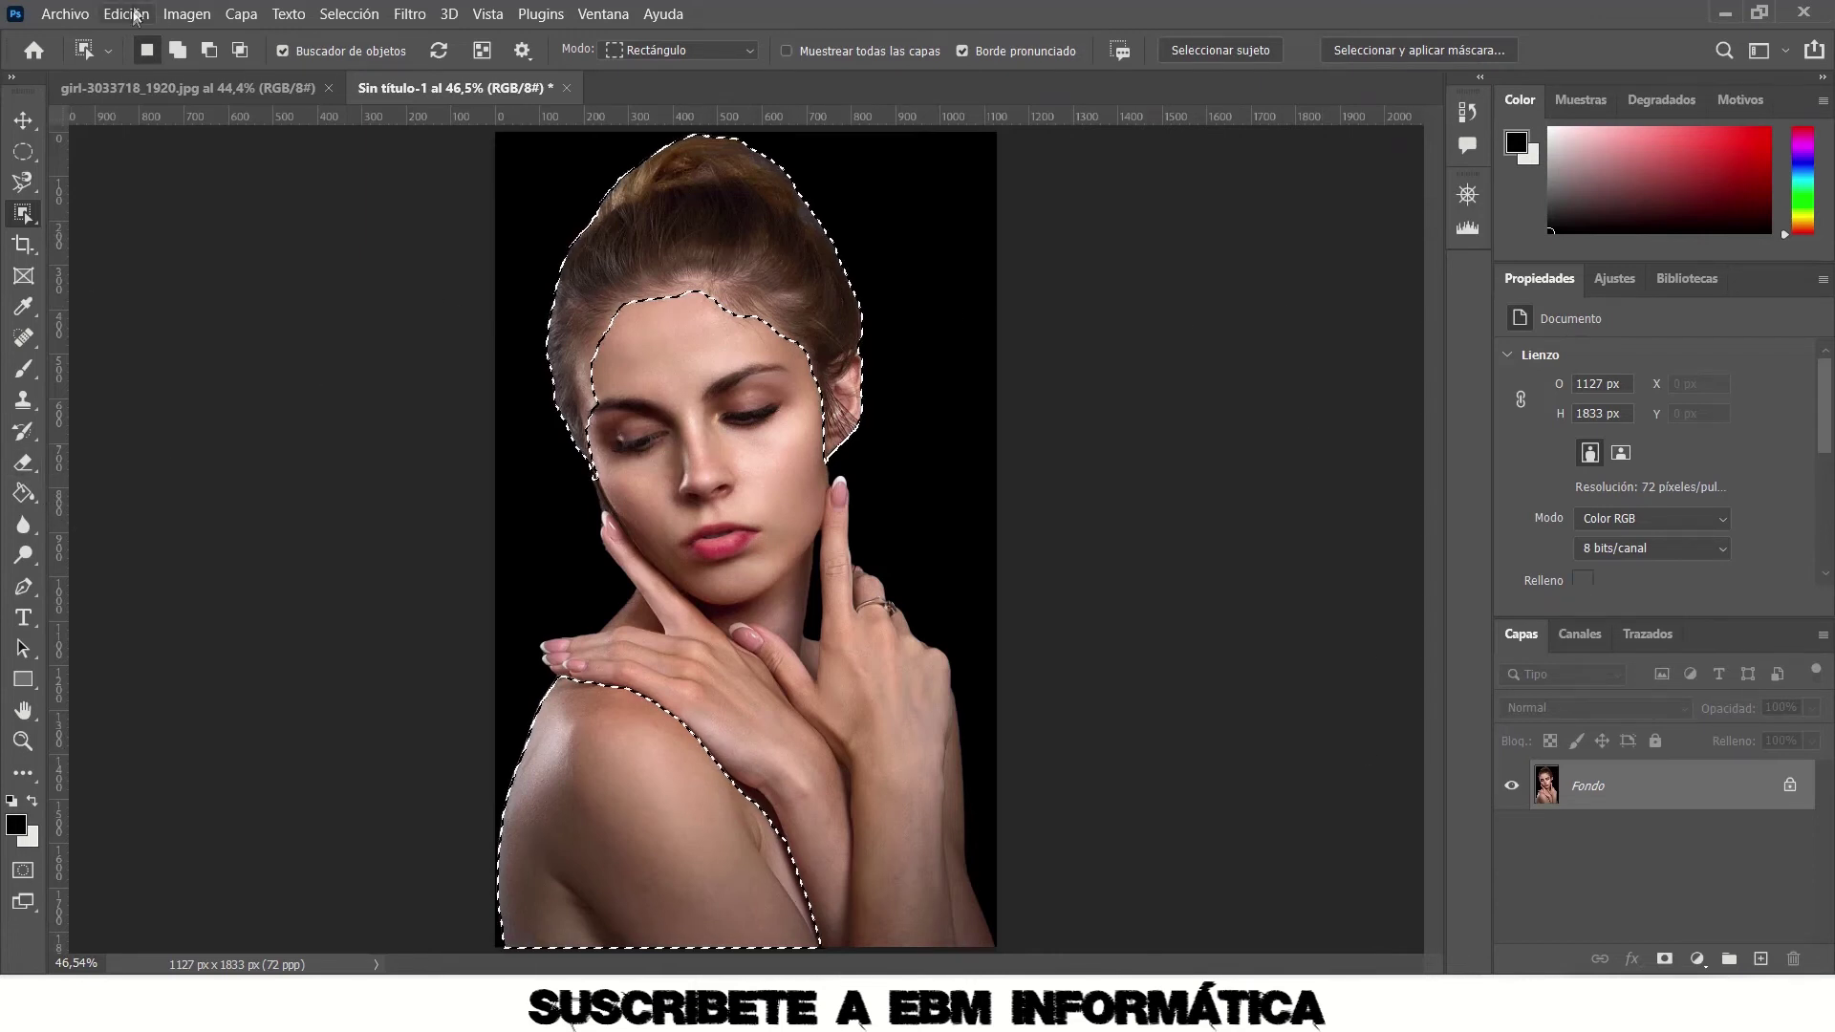
Fill the hair-and-shoulder selection with black, then undo the fill and deselect.
left_click(101, 15)
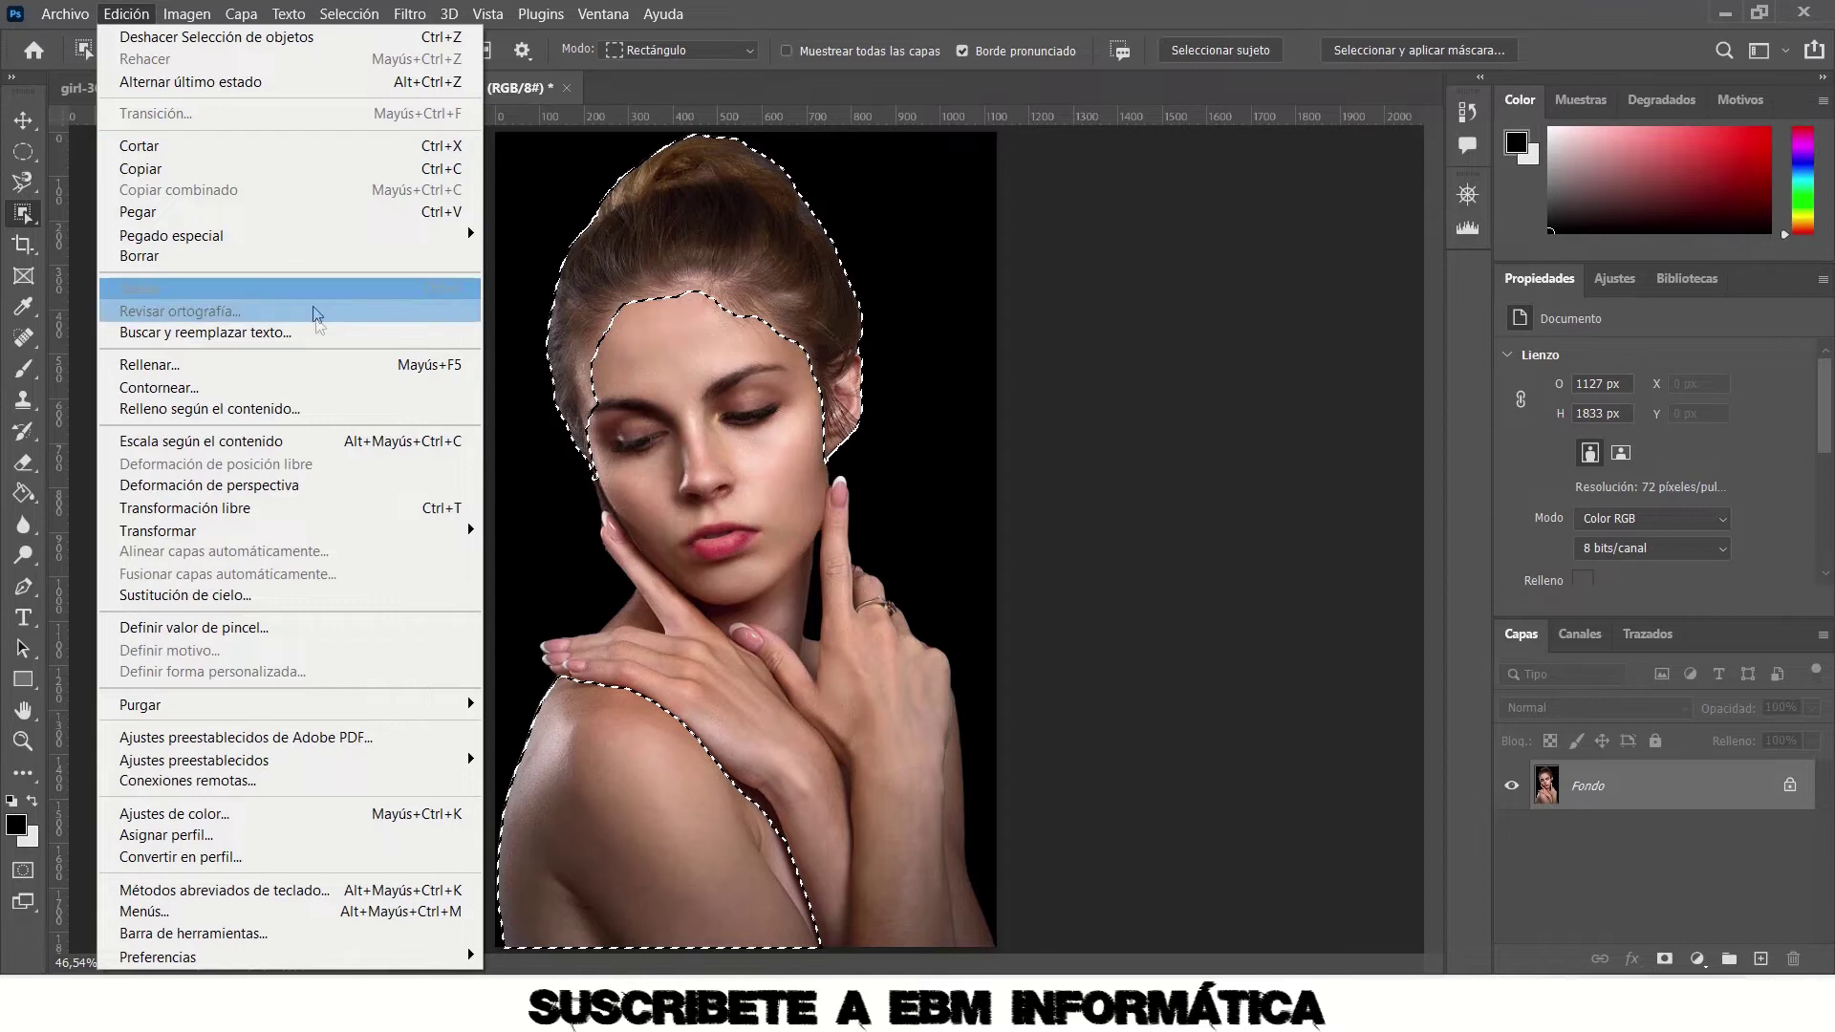
left_click(444, 365)
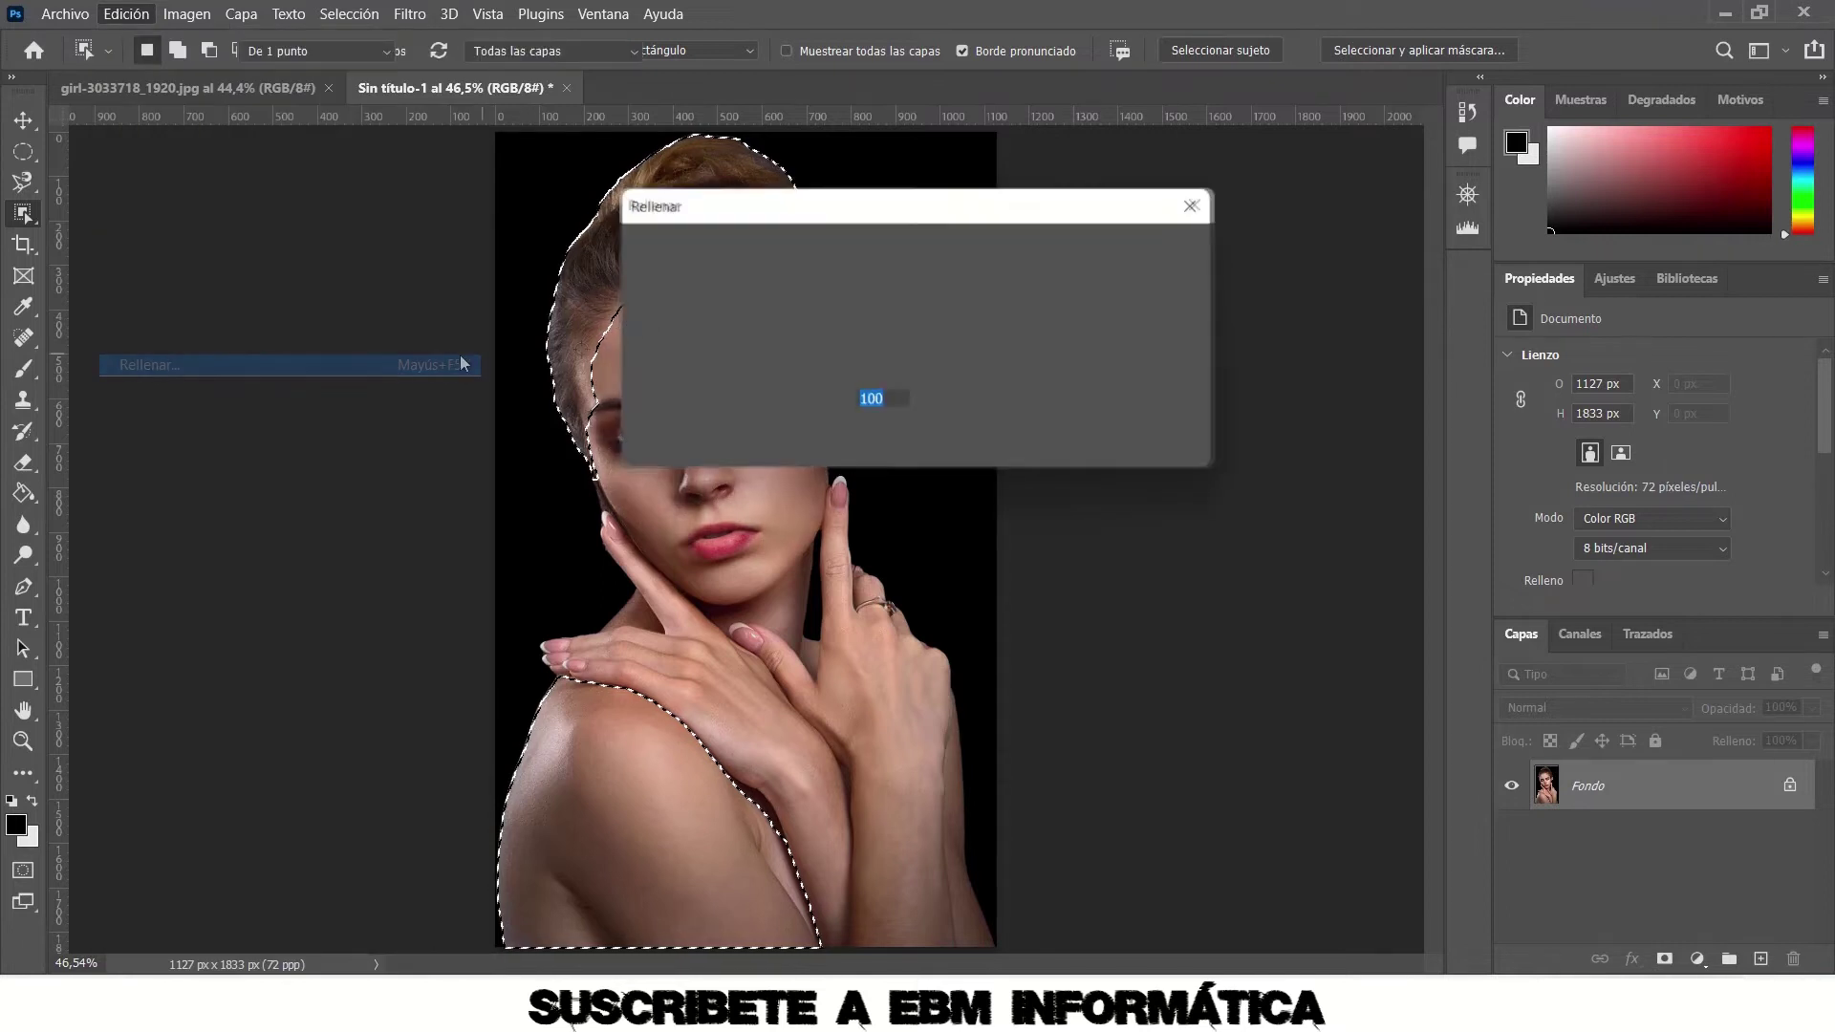
left_click(1150, 249)
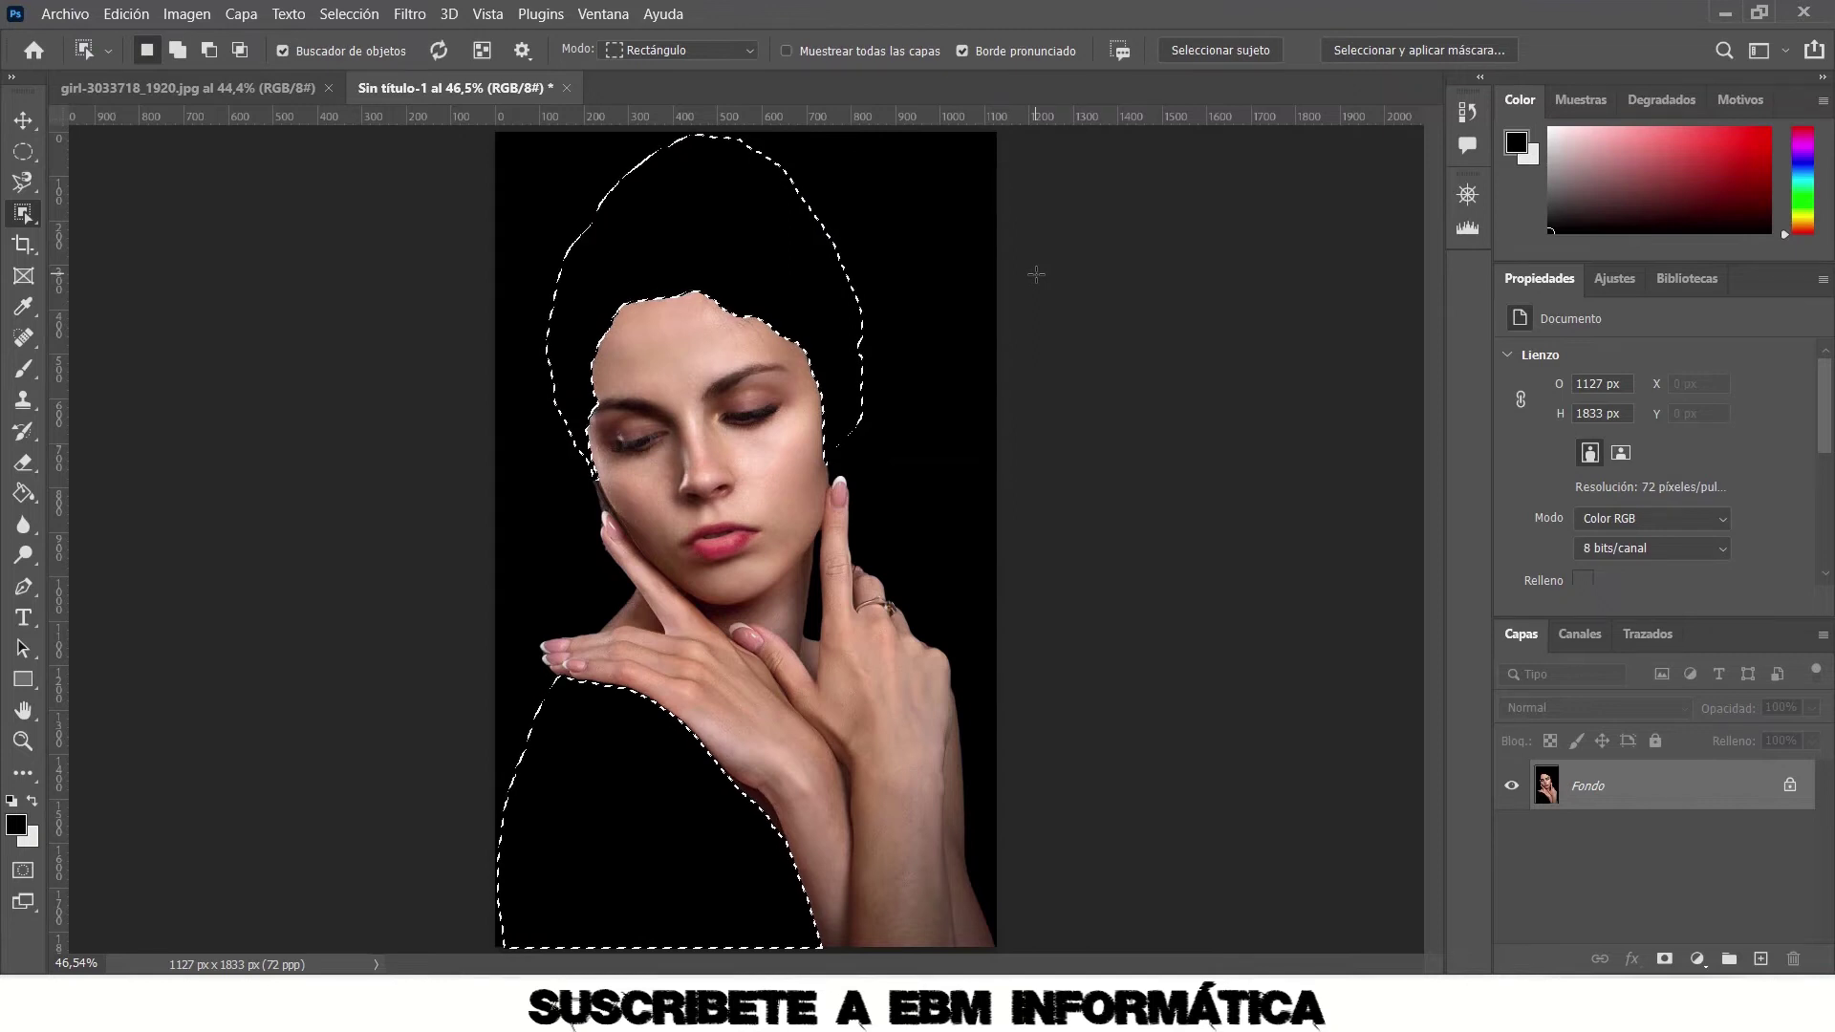
key("ctrl+z")
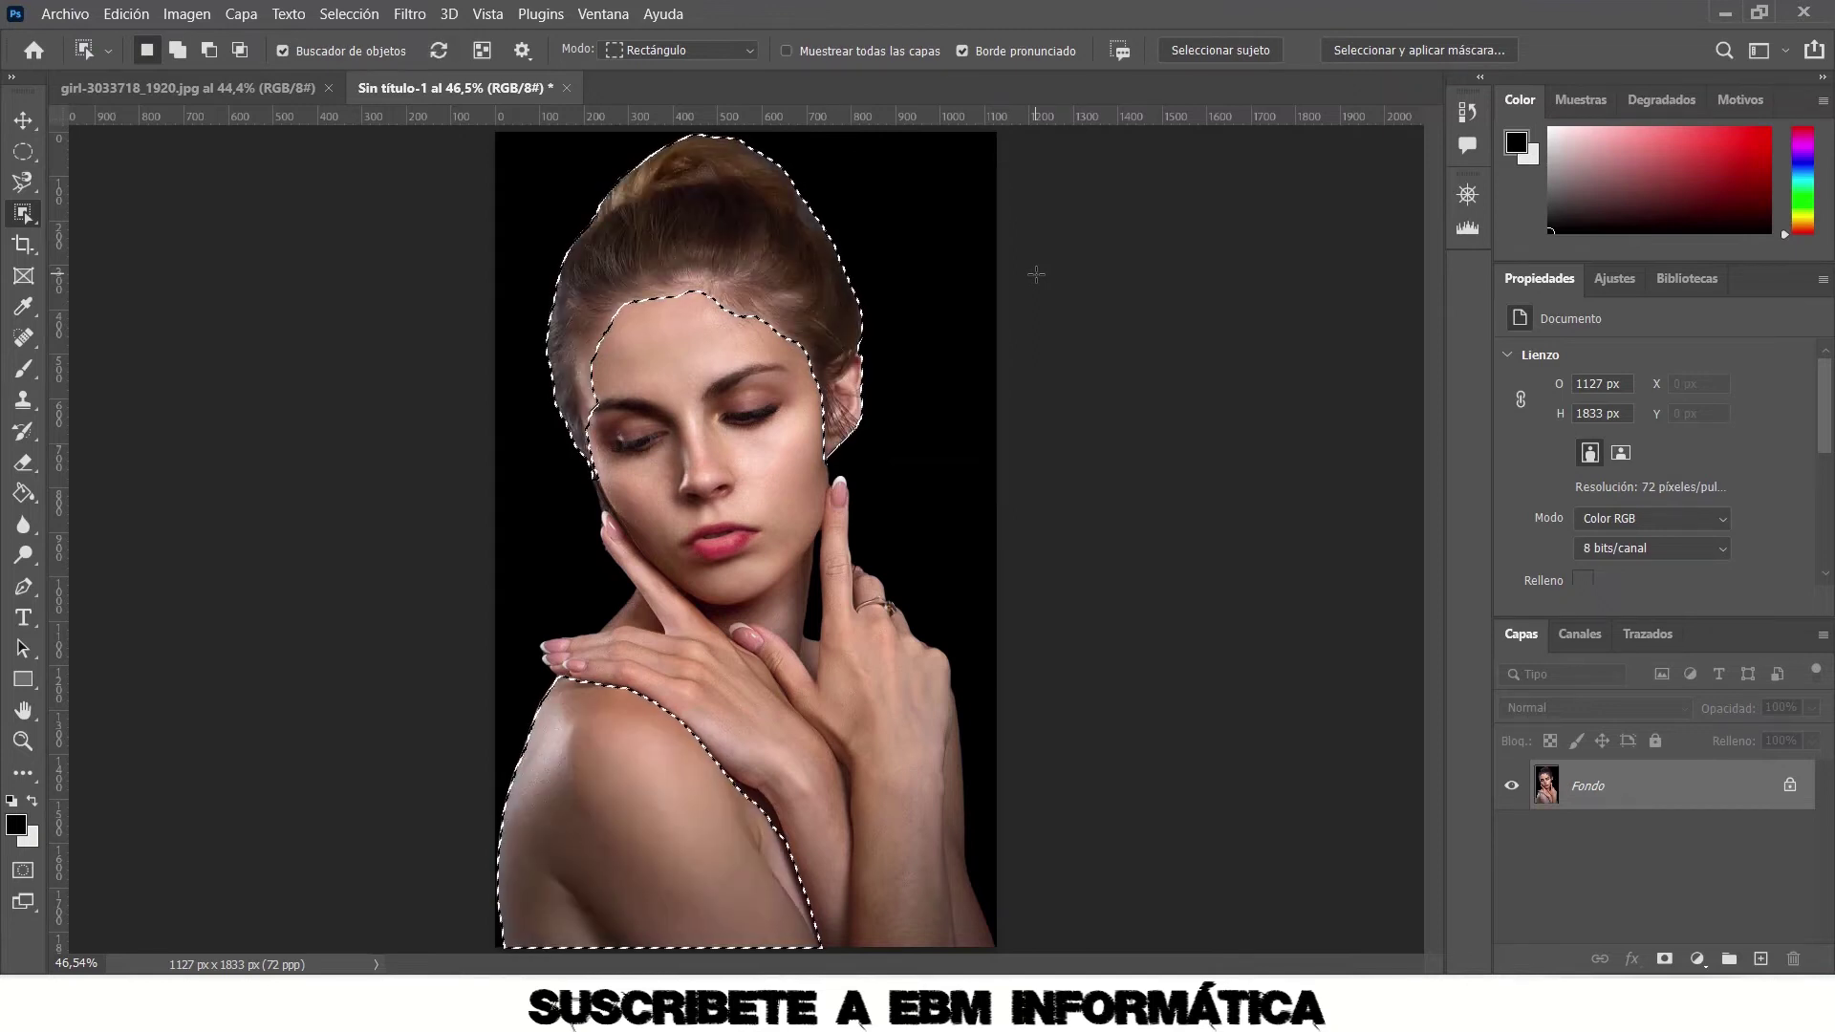
key("ctrl+d")
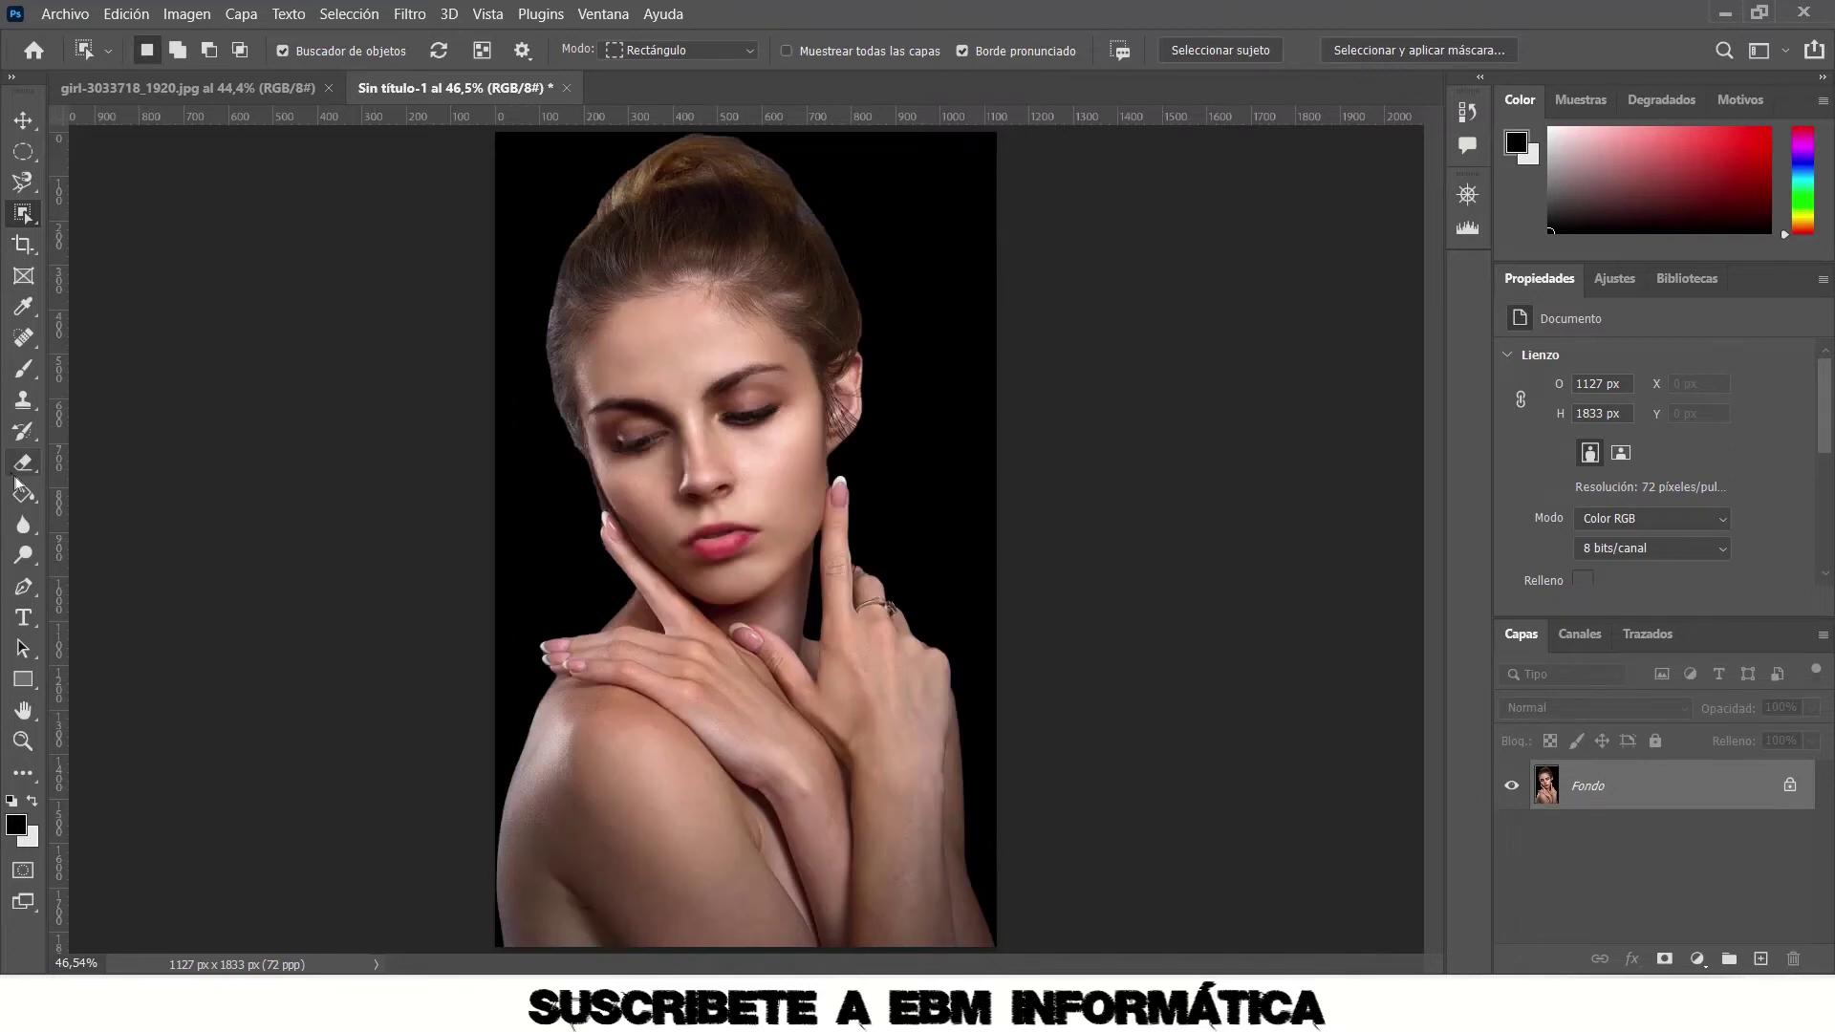
left_click(23, 465)
right_click(24, 468)
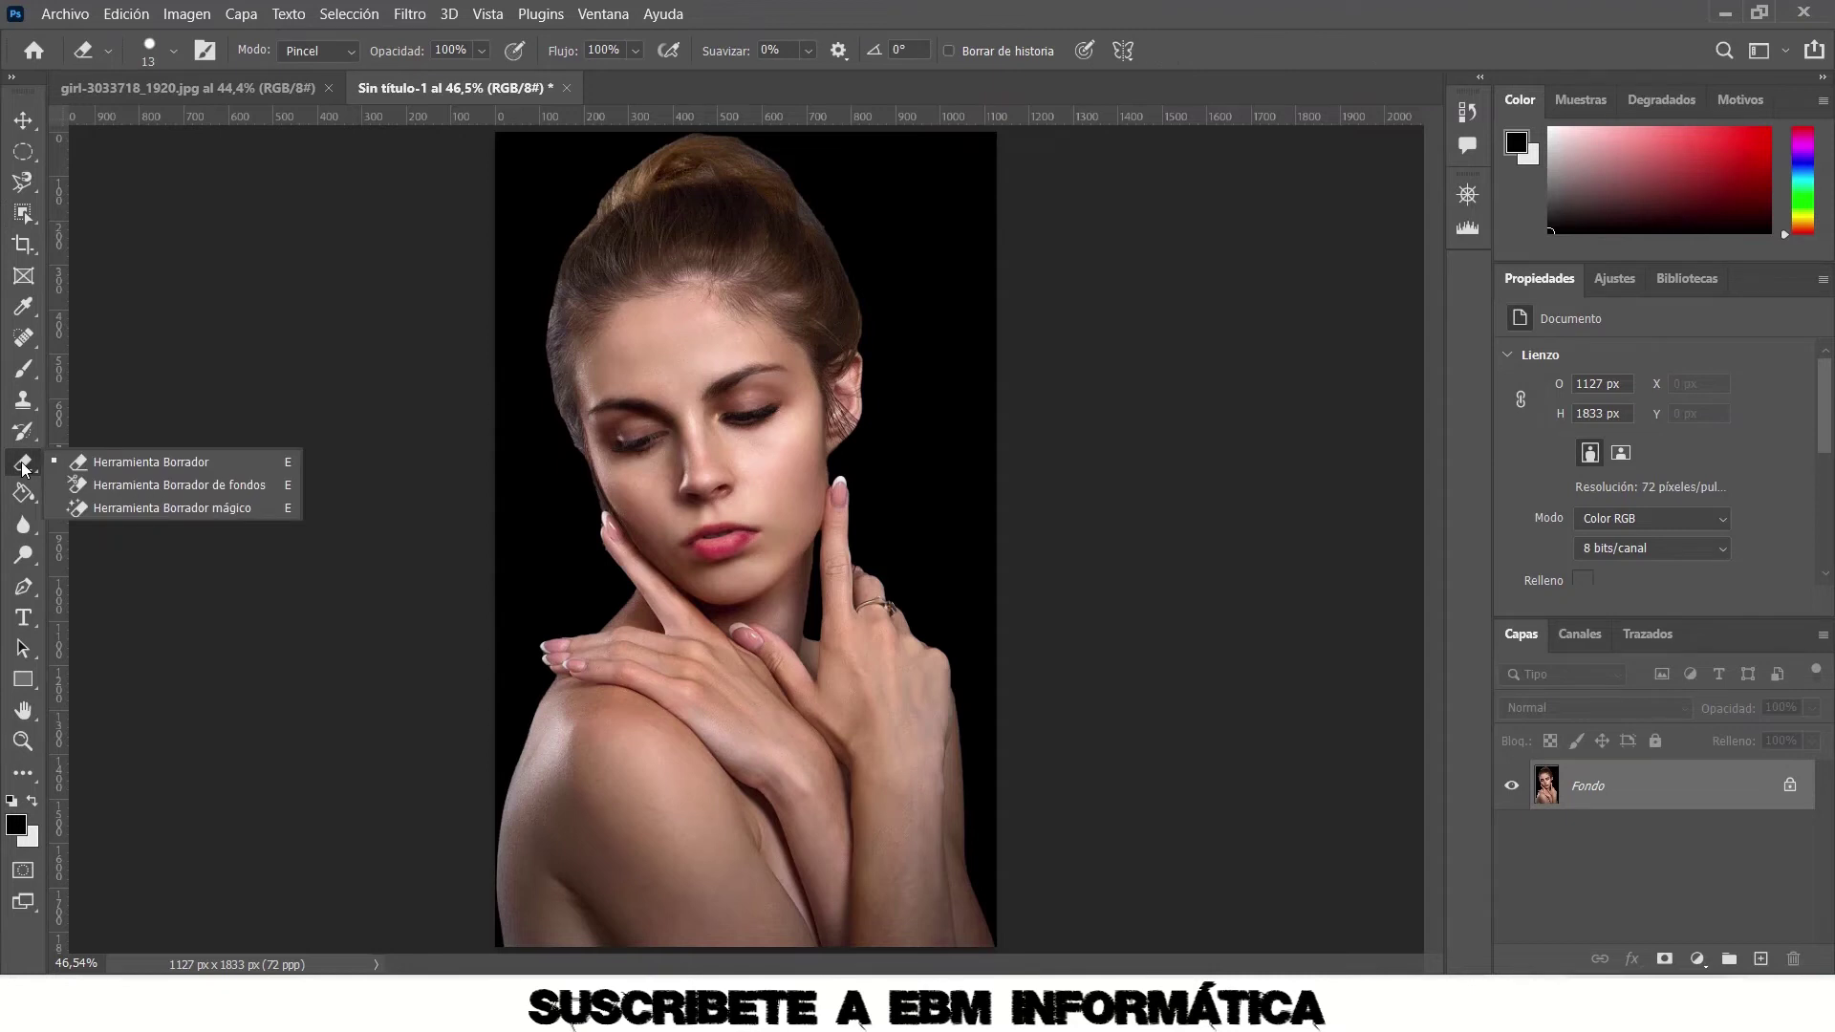
left_click(124, 463)
mouse_move(557, 387)
left_mouse_down()
mouse_move(533, 486)
mouse_move(755, 256)
mouse_move(683, 253)
mouse_move(621, 301)
mouse_move(800, 285)
left_mouse_up()
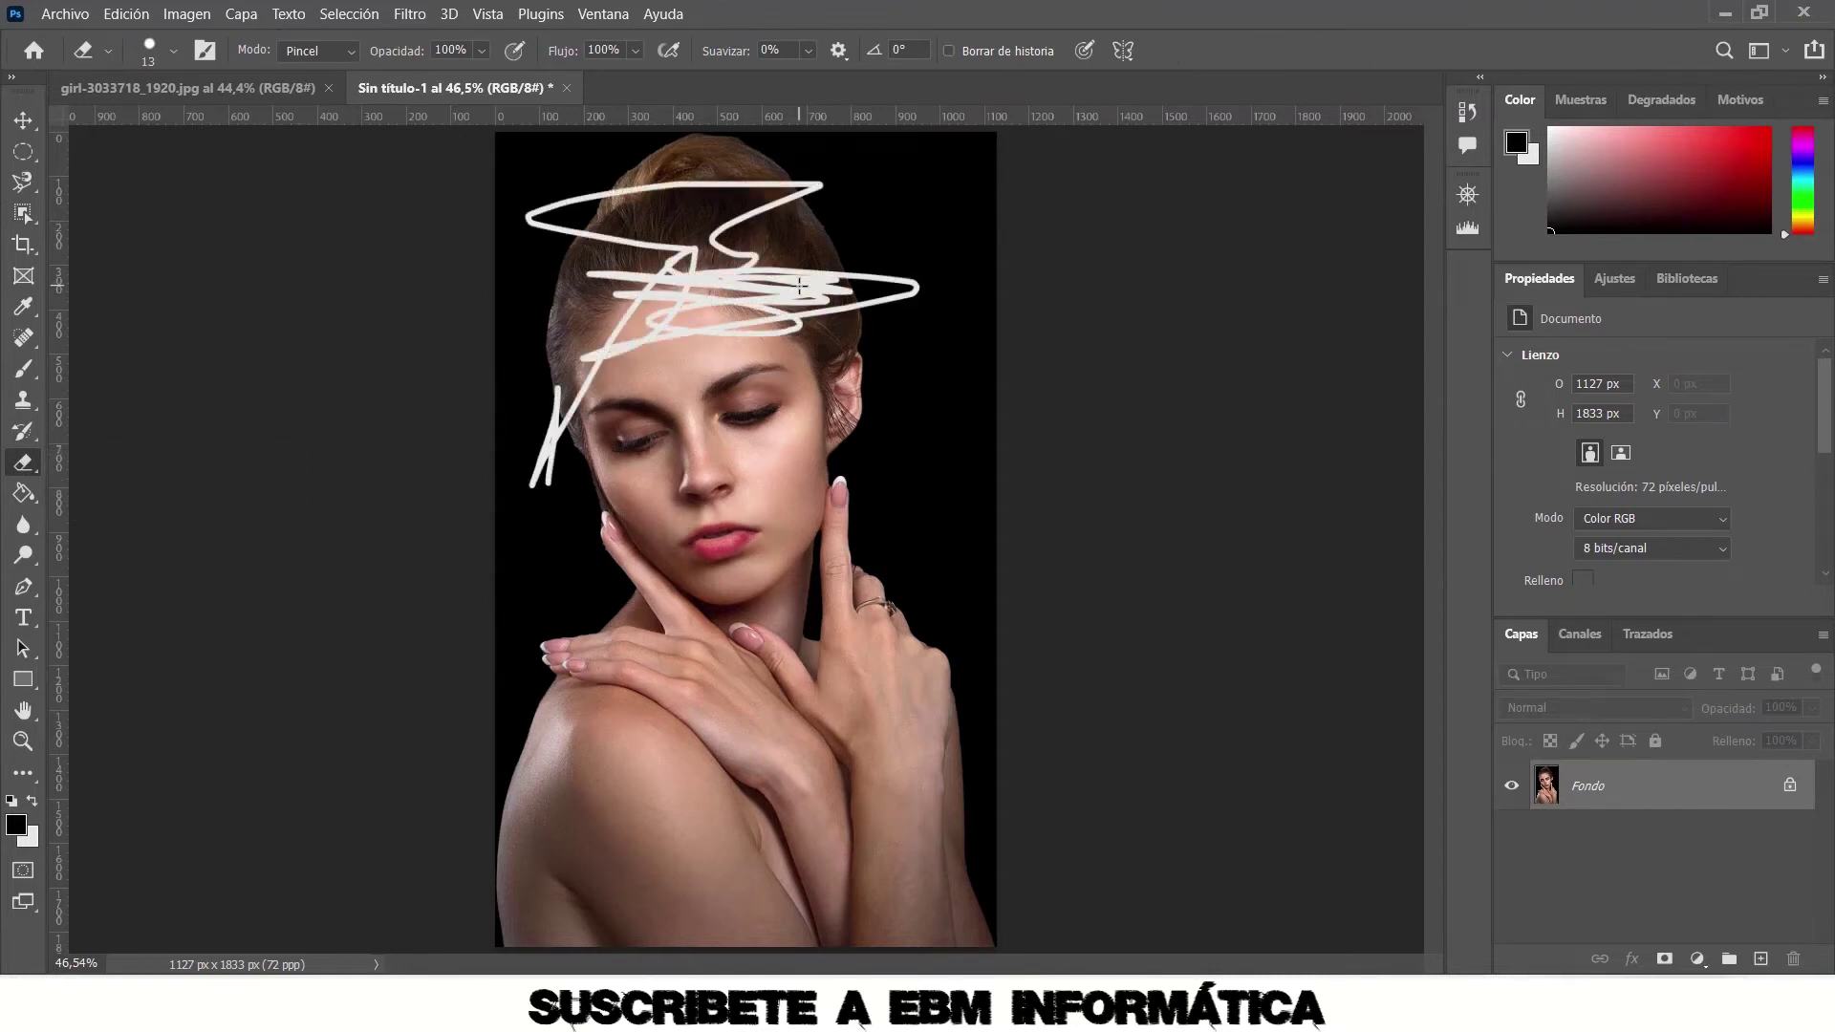
key("ctrl+z")
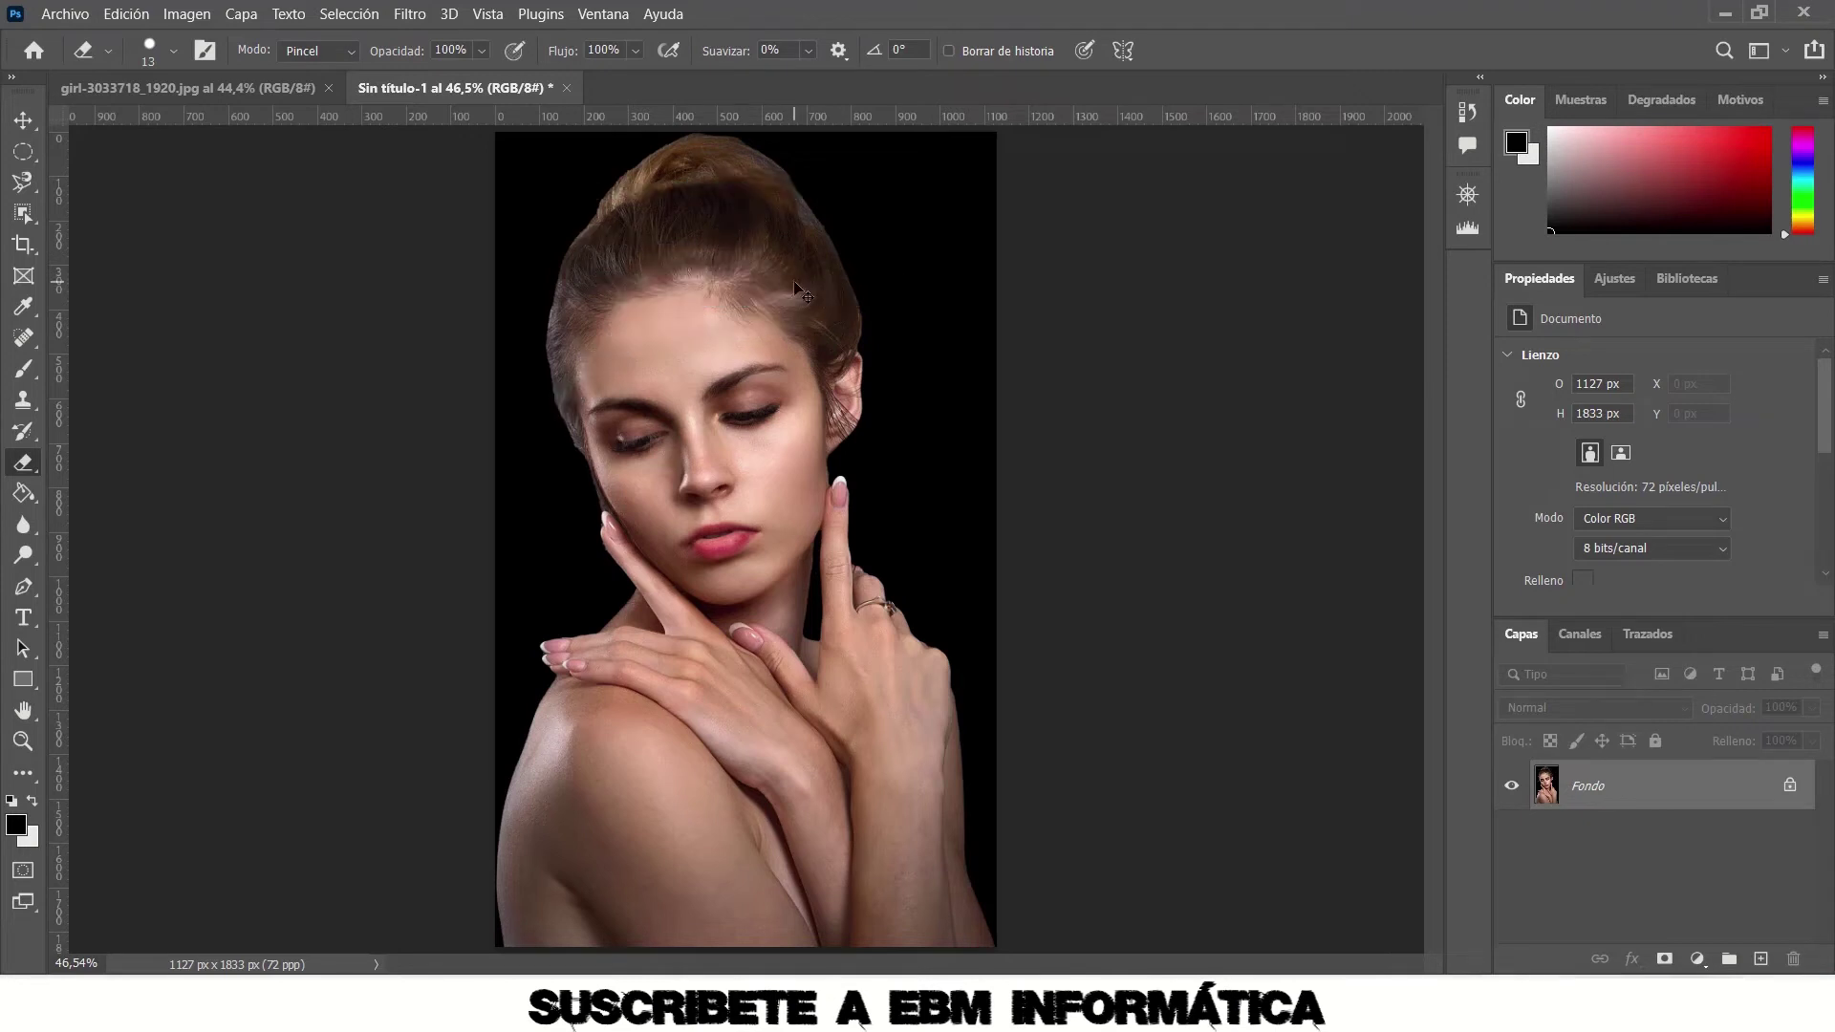
left_click(174, 52)
left_click(187, 128)
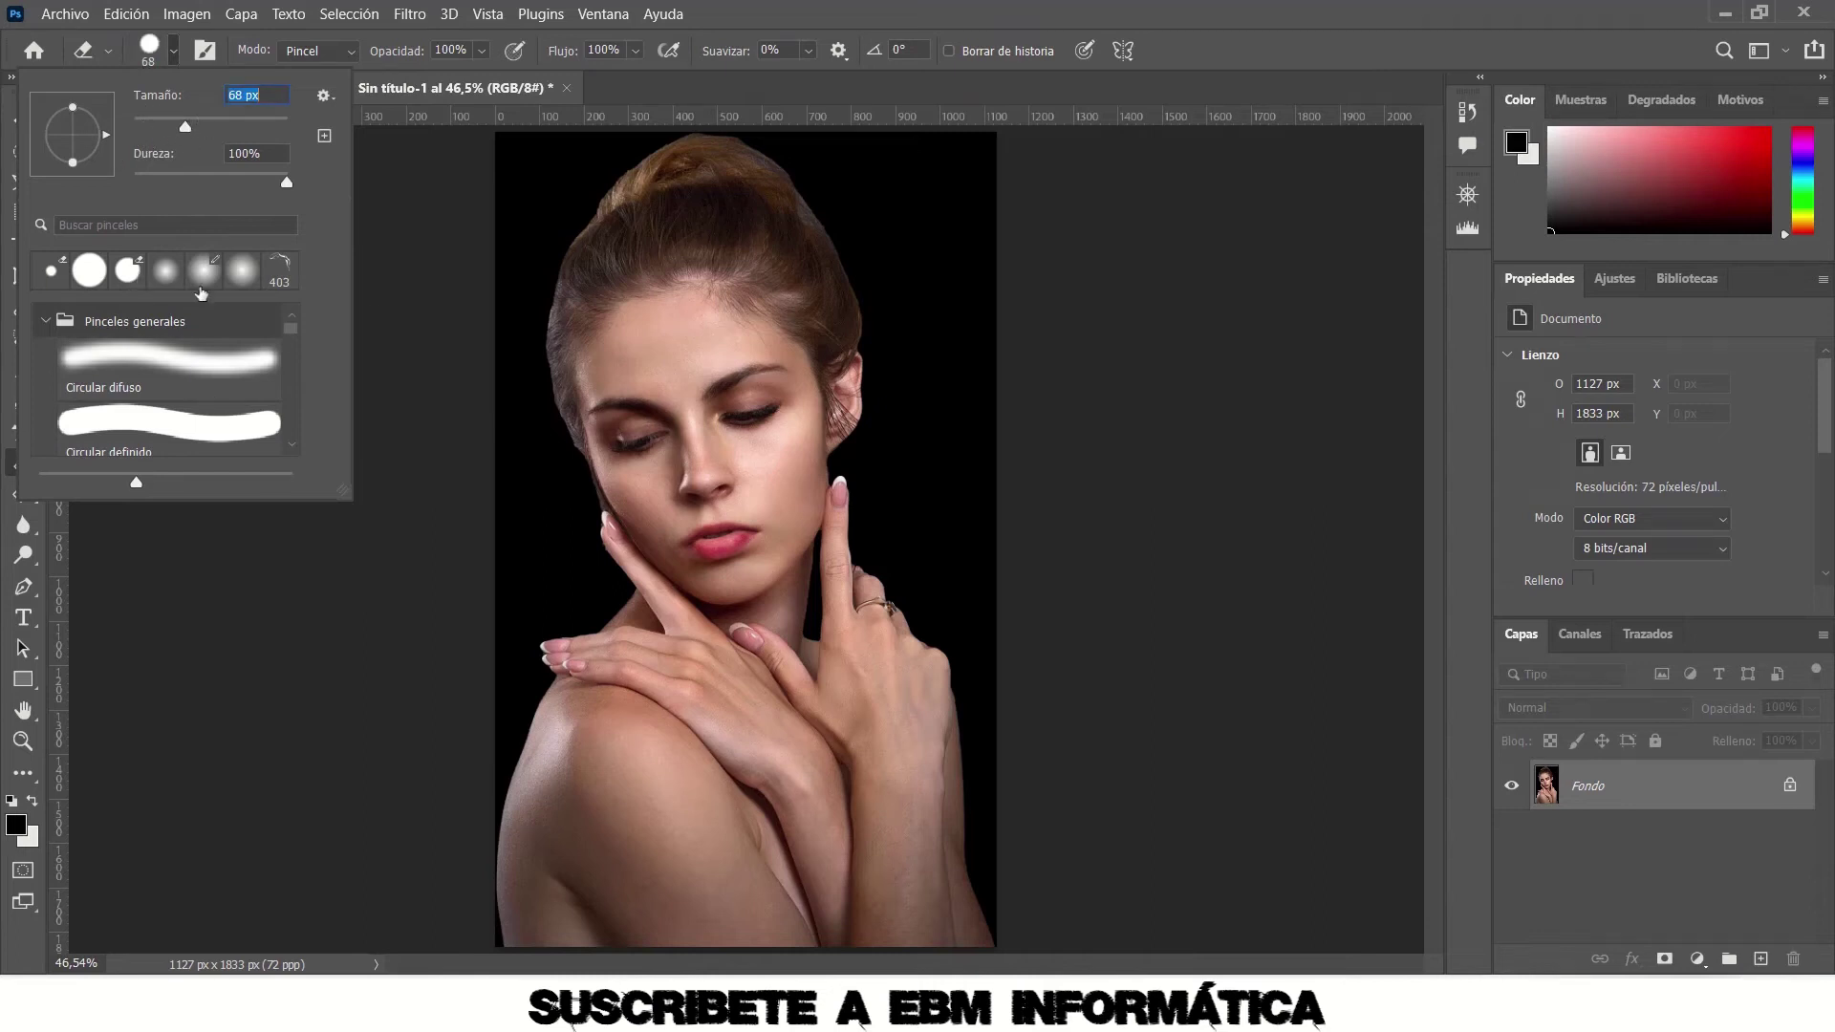
key("Return")
mouse_move(544, 182)
left_mouse_down()
mouse_move(498, 344)
mouse_move(560, 115)
left_mouse_up()
left_click_drag(534, 184, 471, 192)
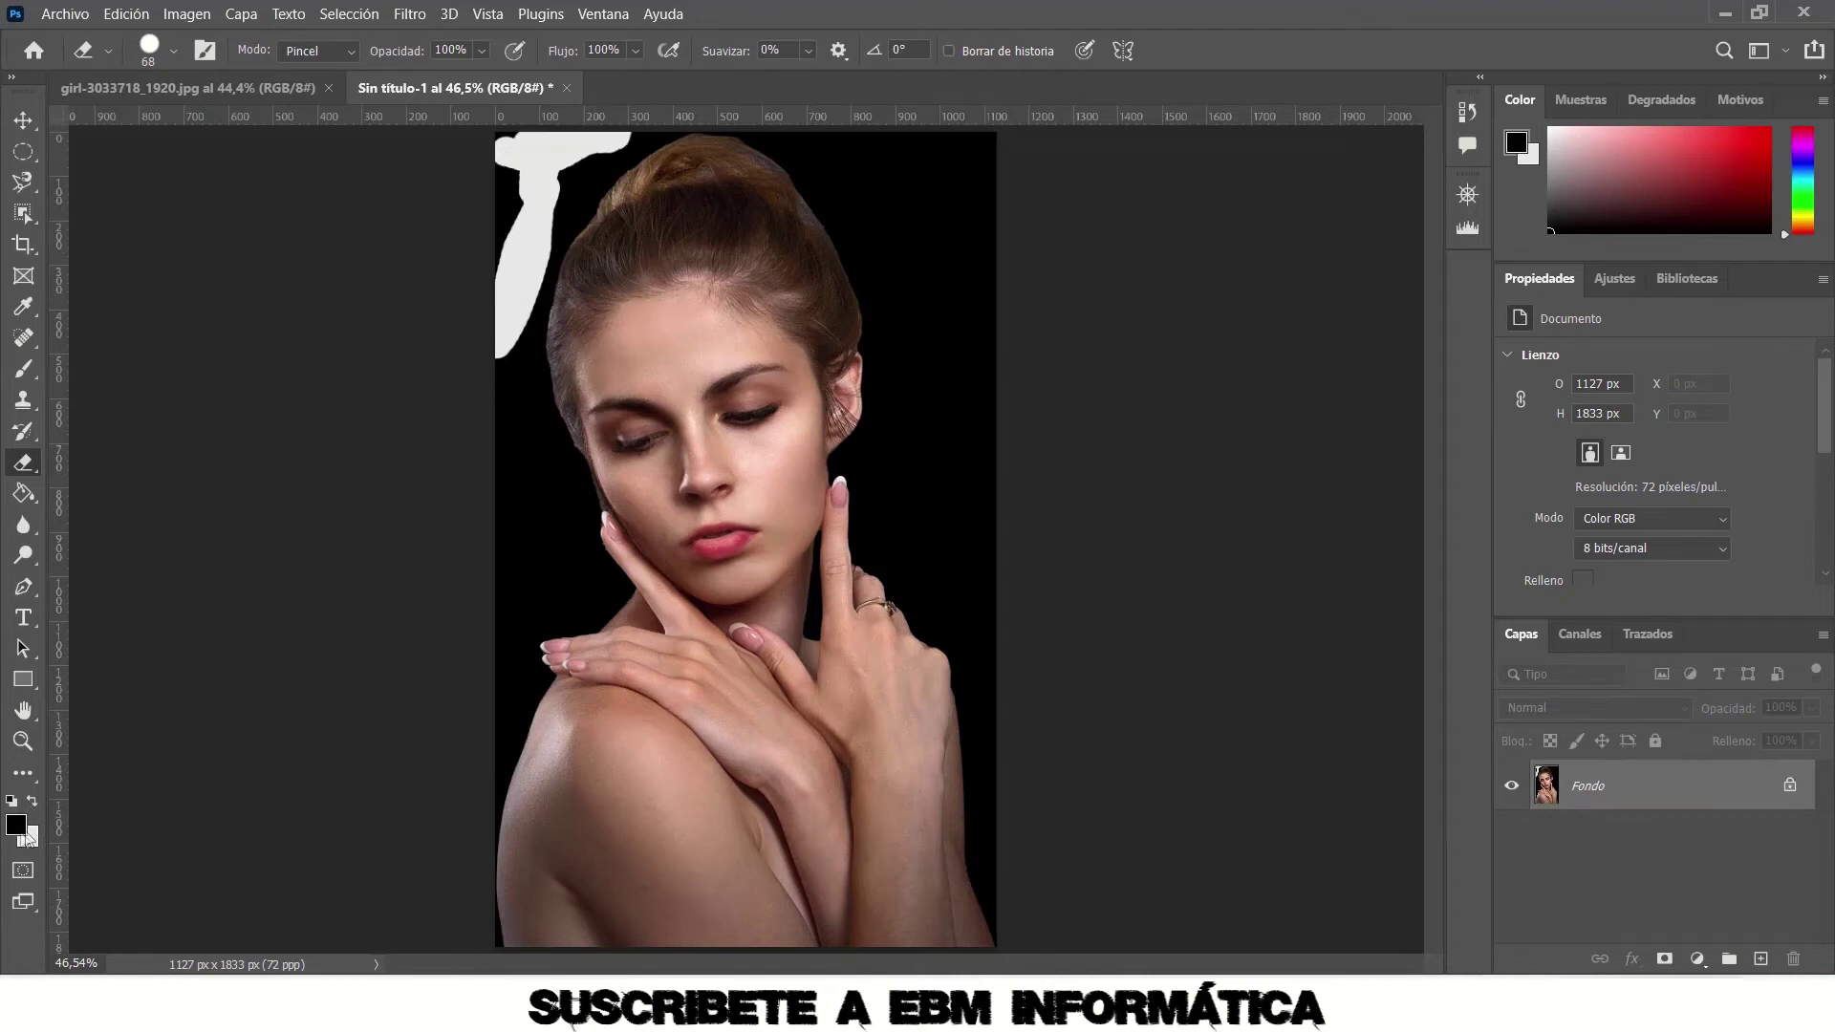
key("ctrl+z")
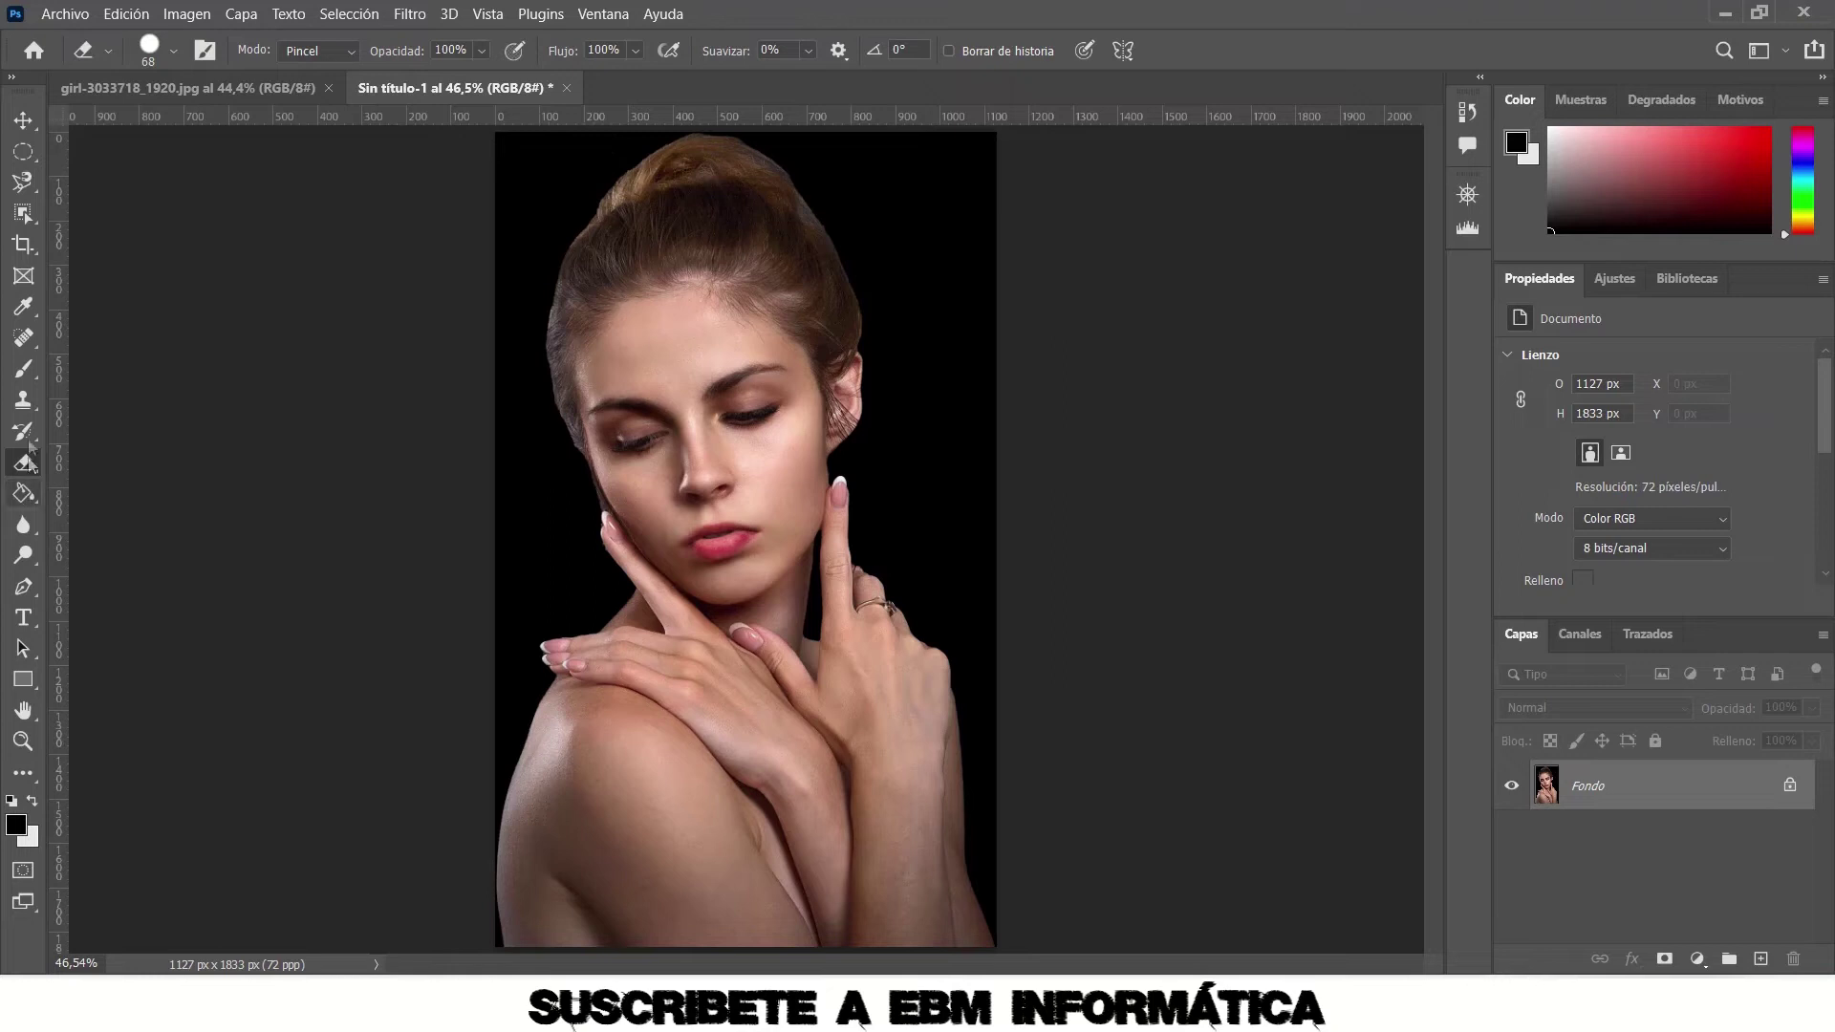
right_click(23, 463)
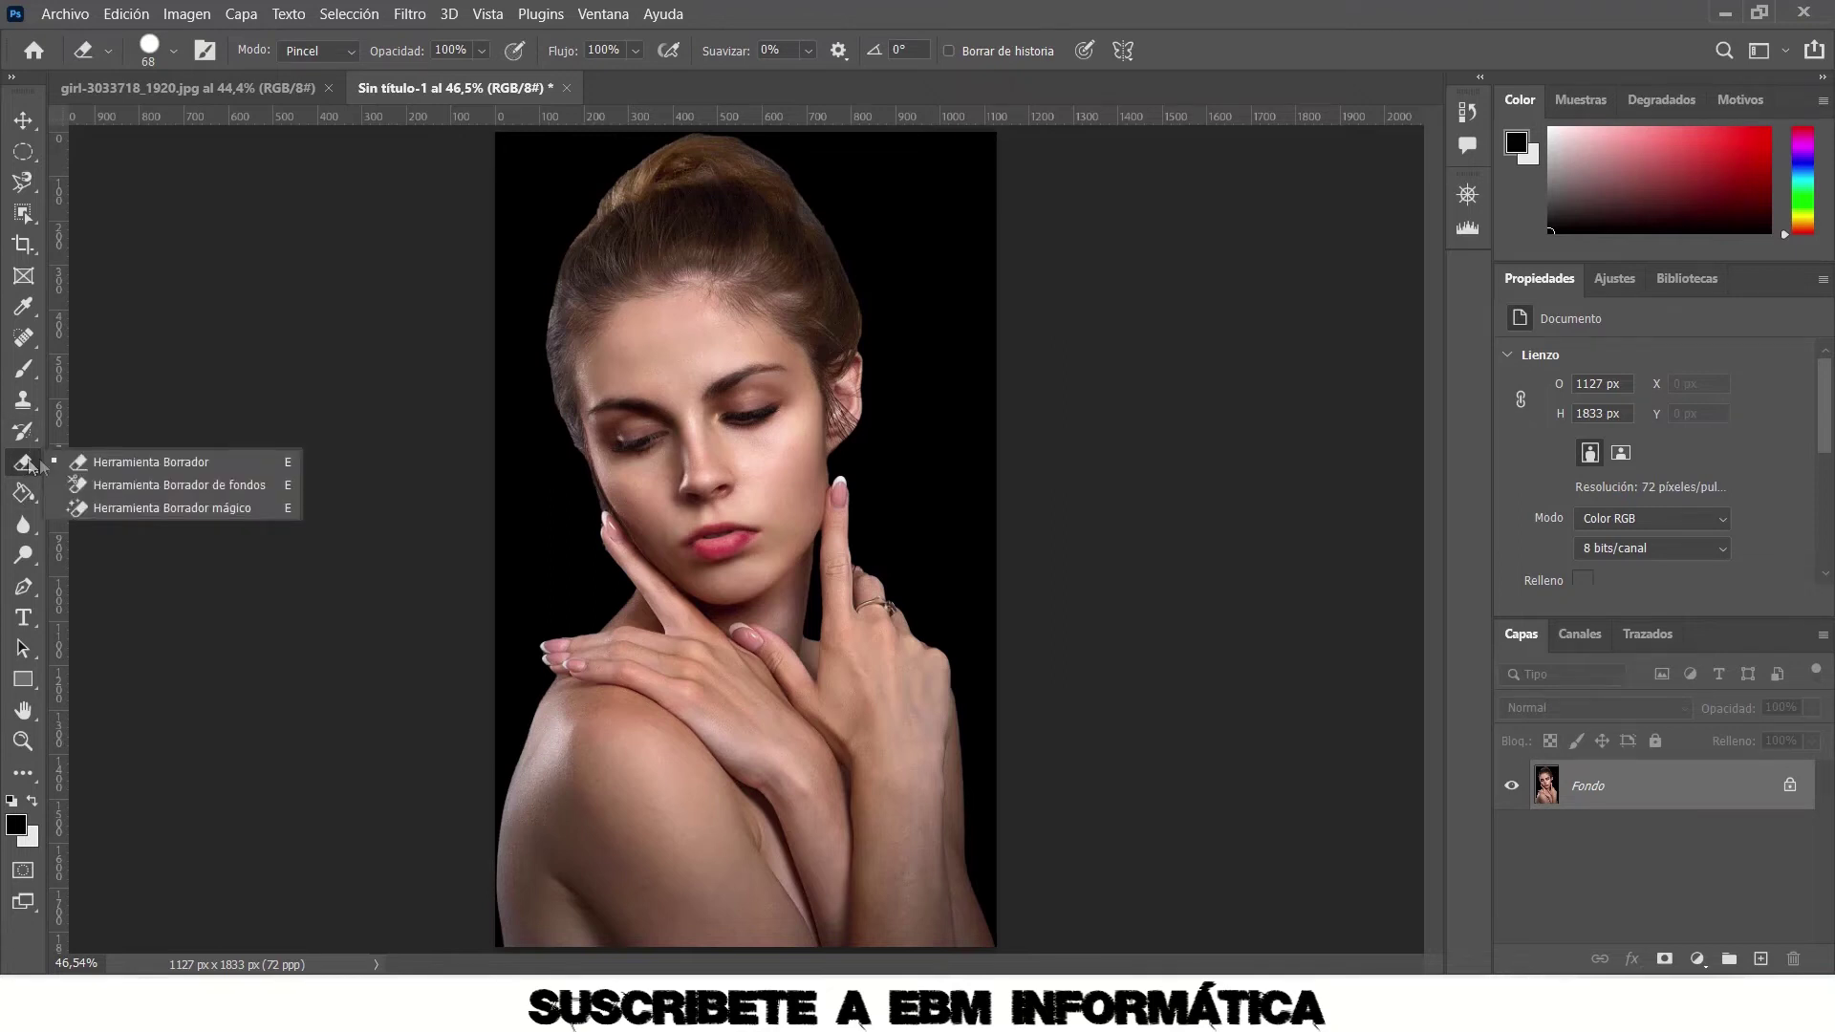
left_click(157, 484)
left_click_drag(959, 377, 950, 354)
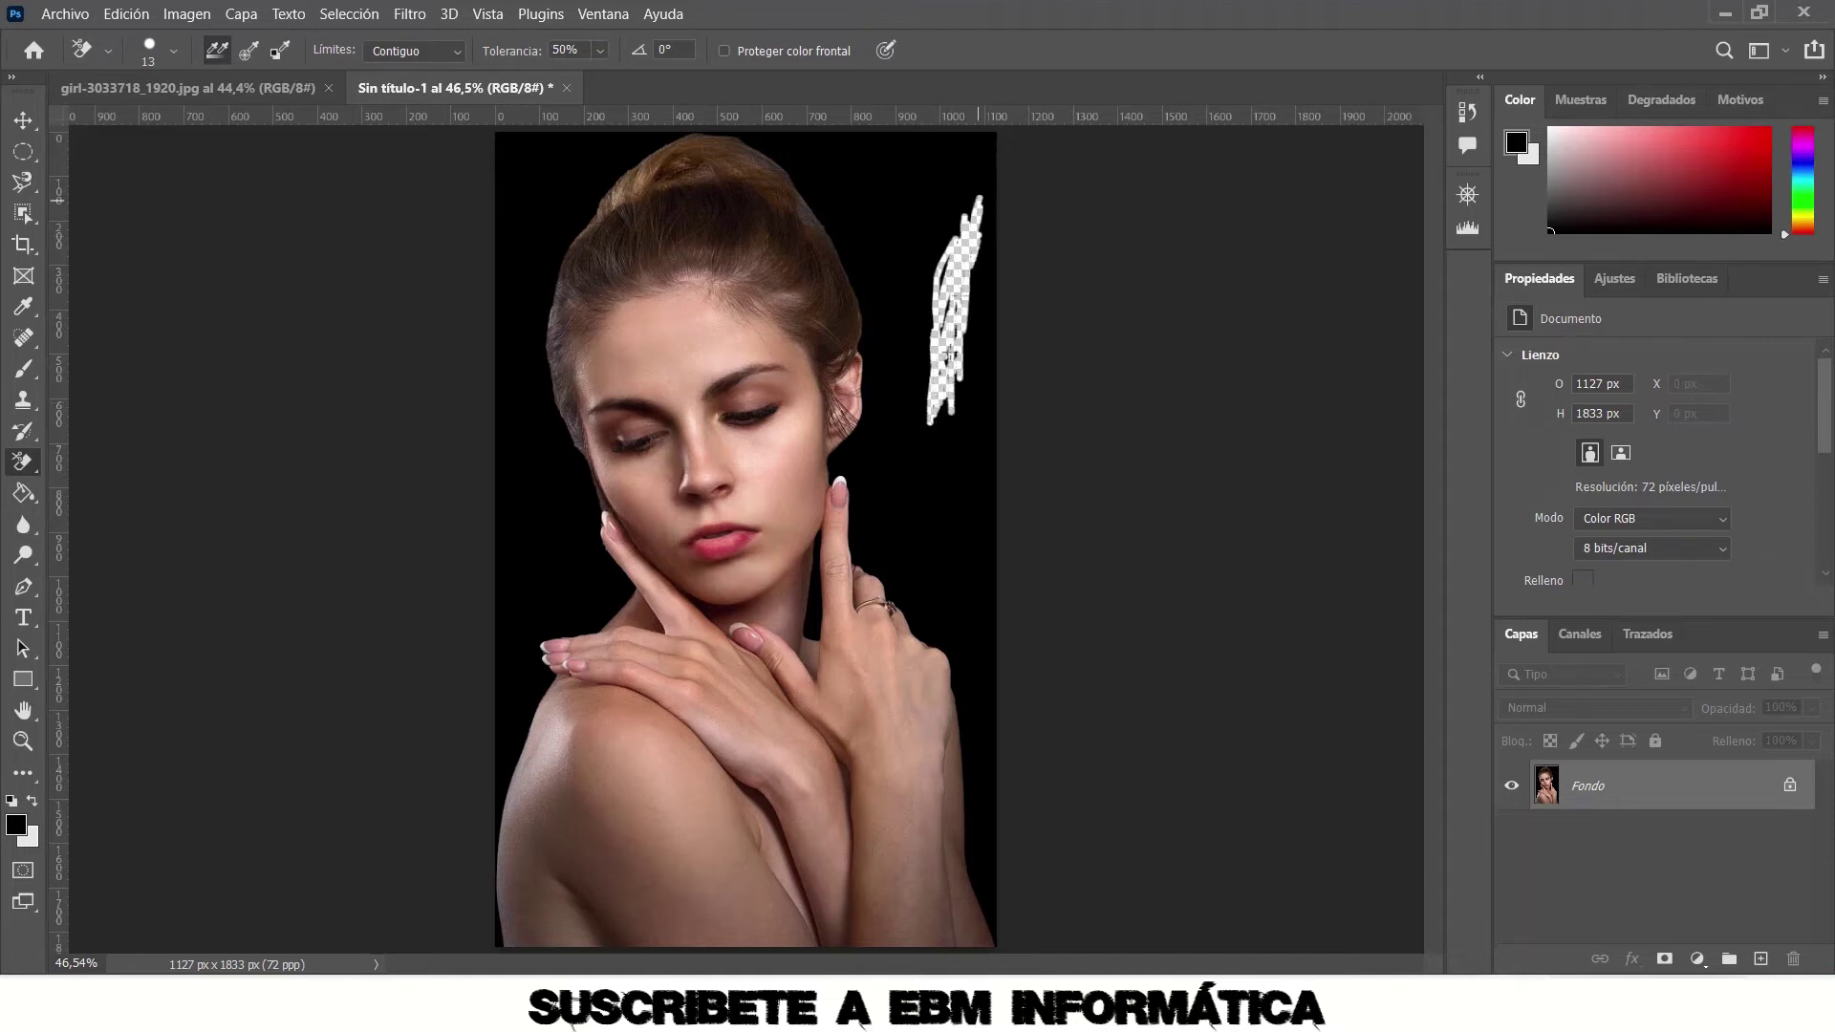
left_click_drag(950, 355, 976, 325)
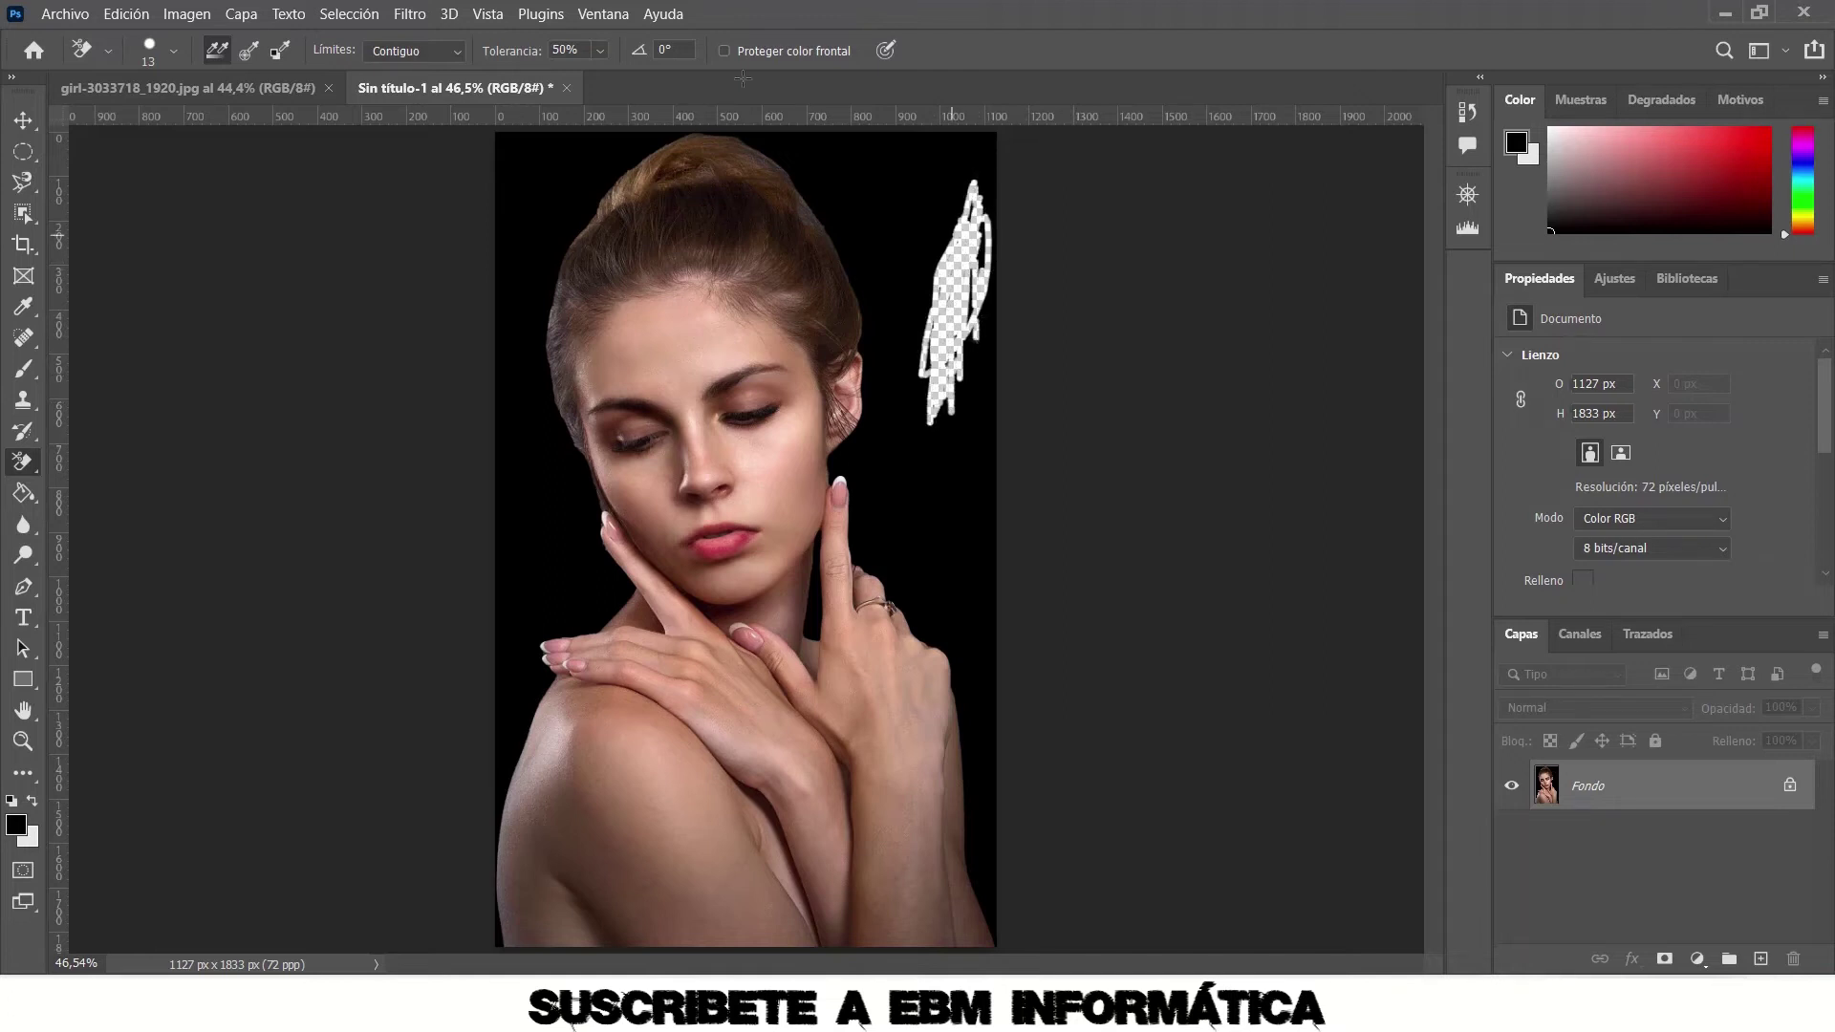
left_click(173, 51)
left_click_drag(57, 119, 128, 118)
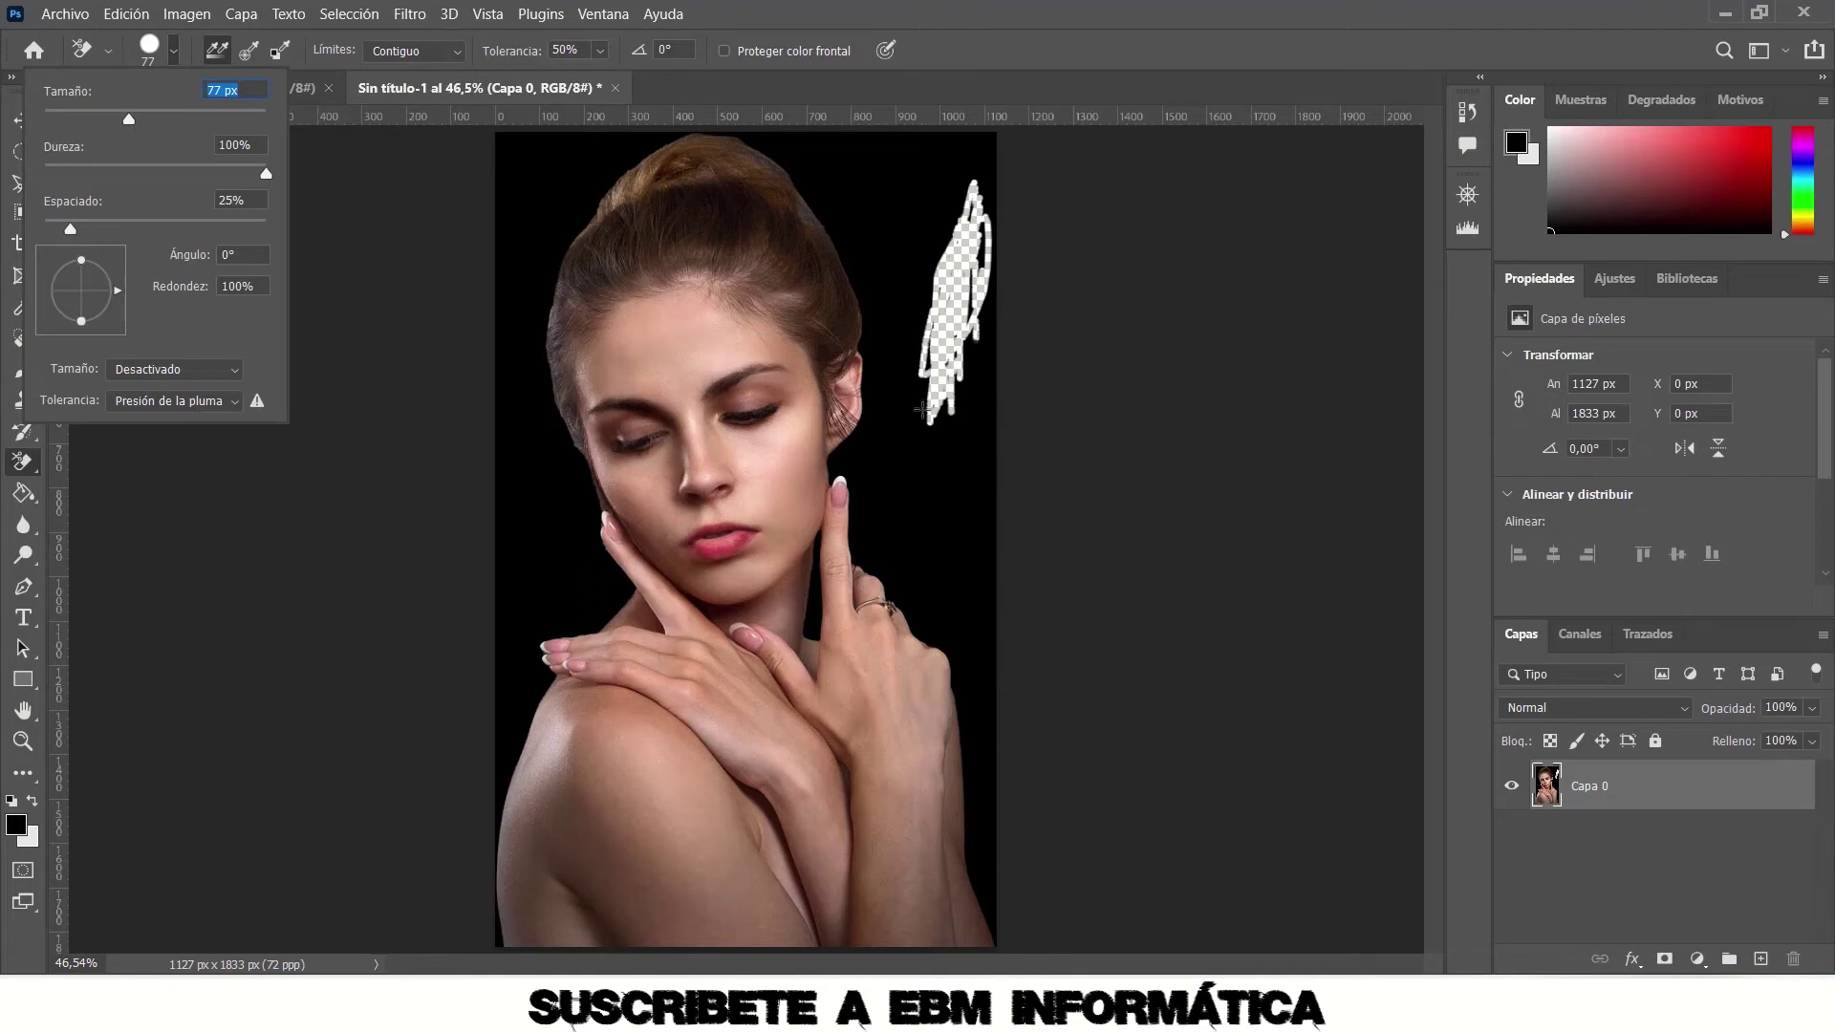
left_click_drag(923, 409, 956, 340)
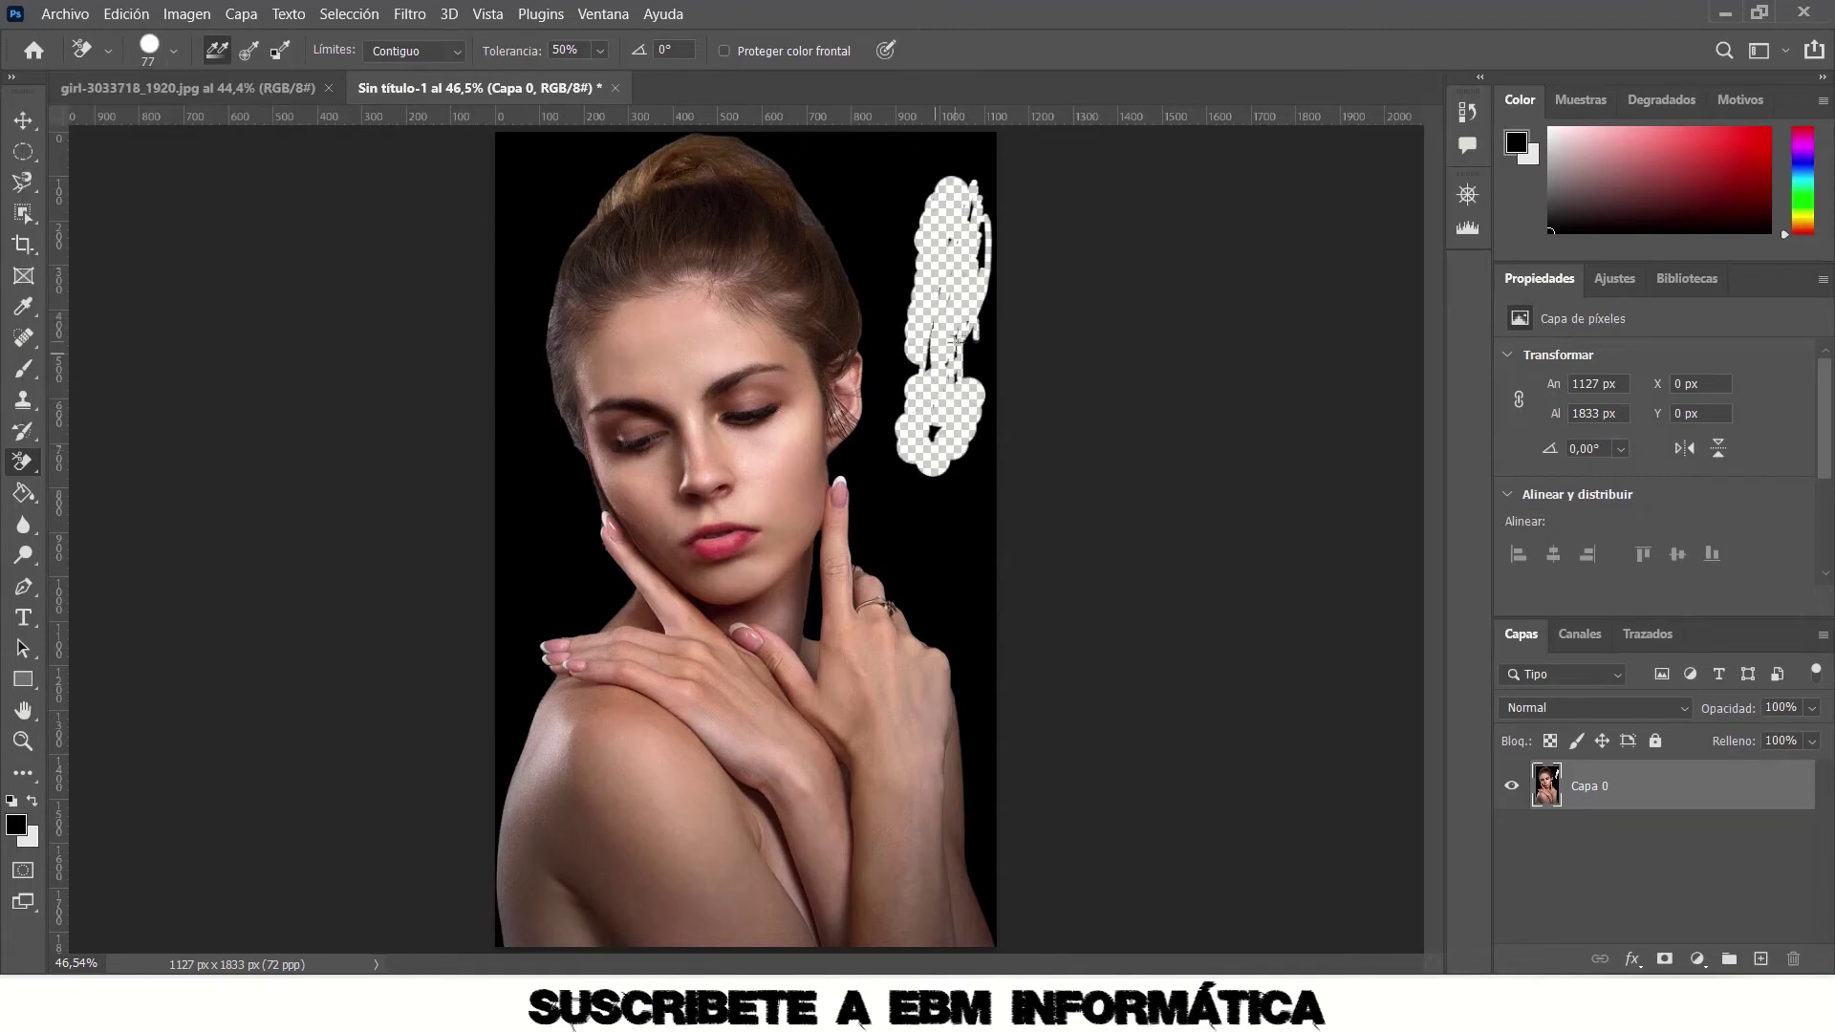
key("ctrl+z")
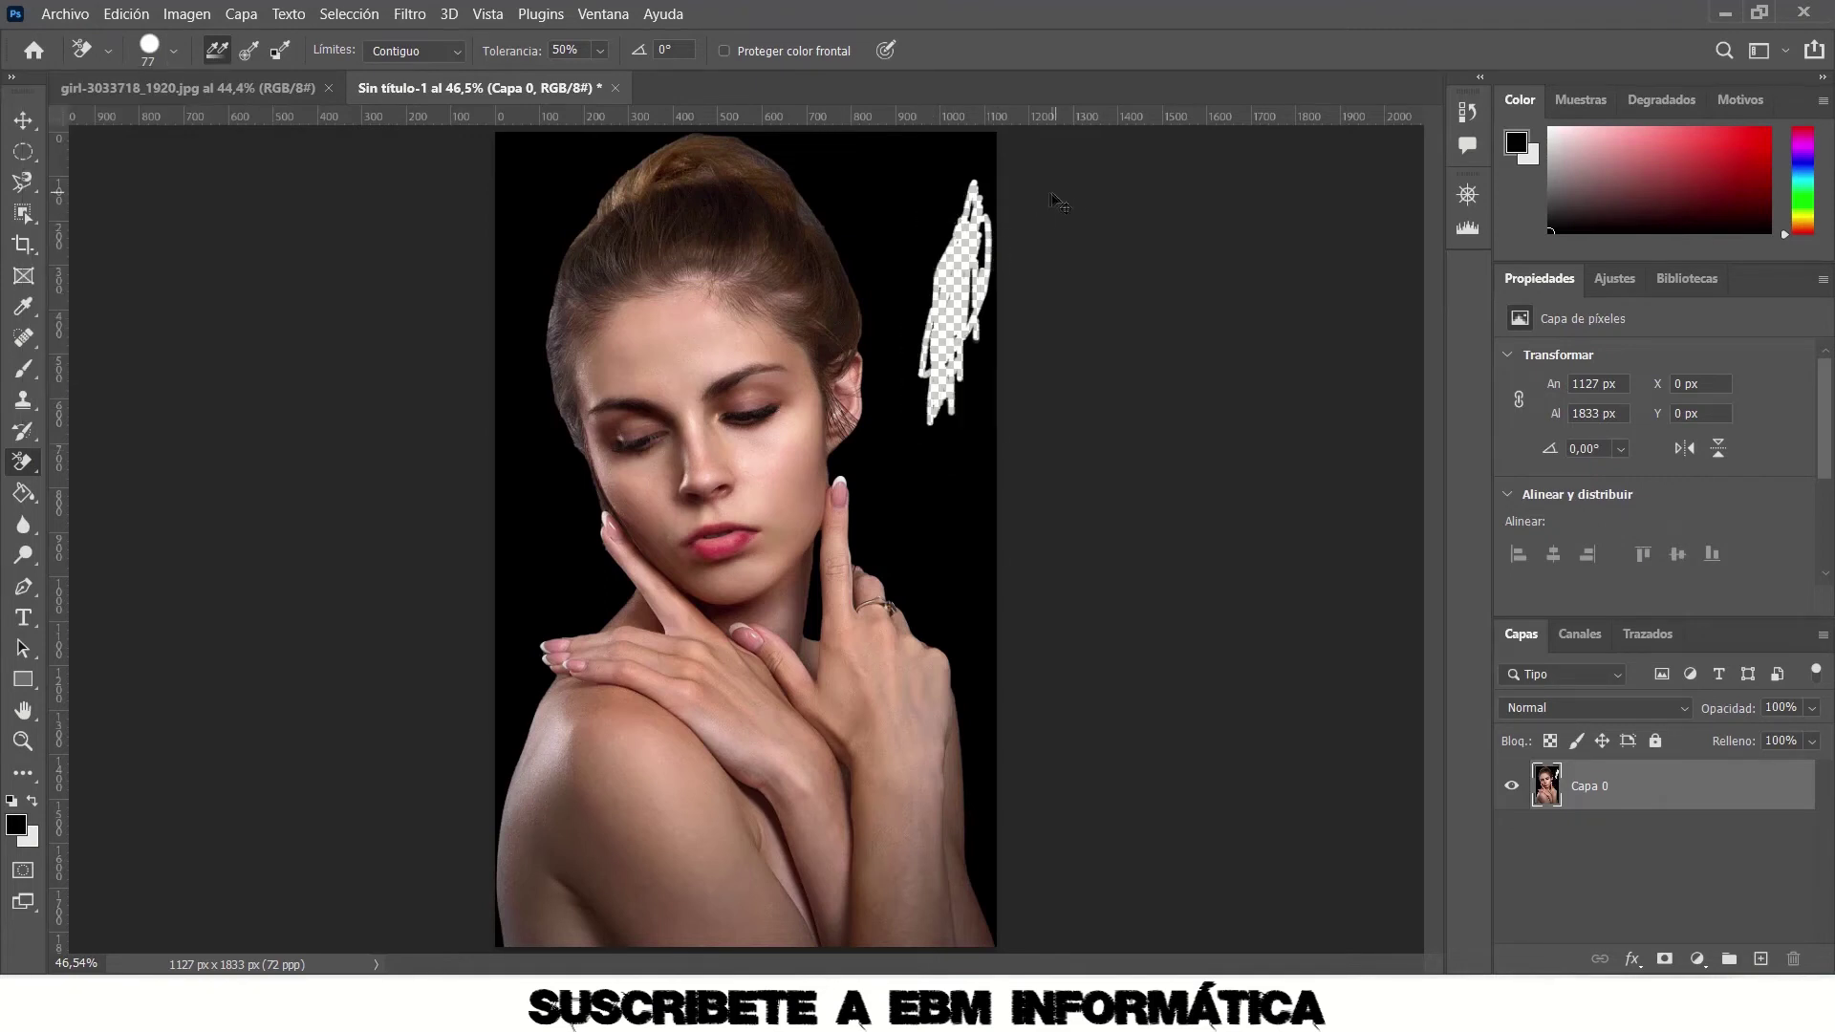
key("ctrl+z")
key("ctrl+z")
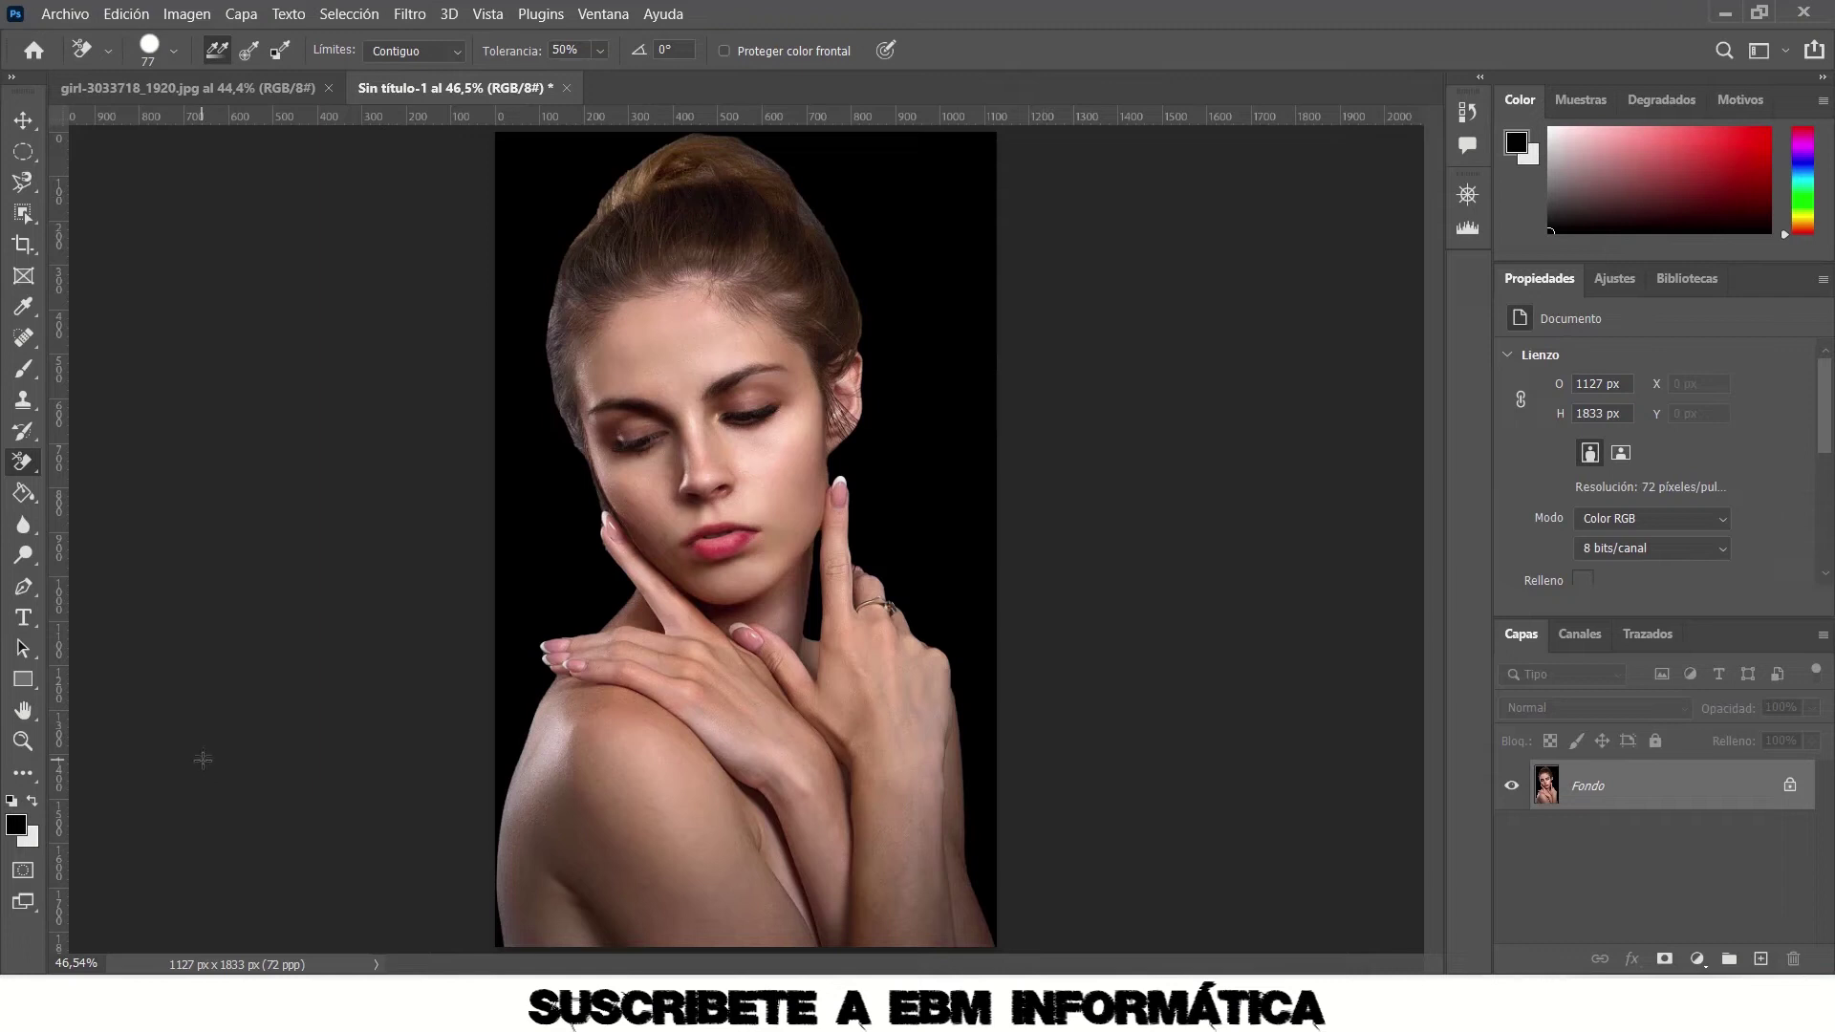
right_click(20, 464)
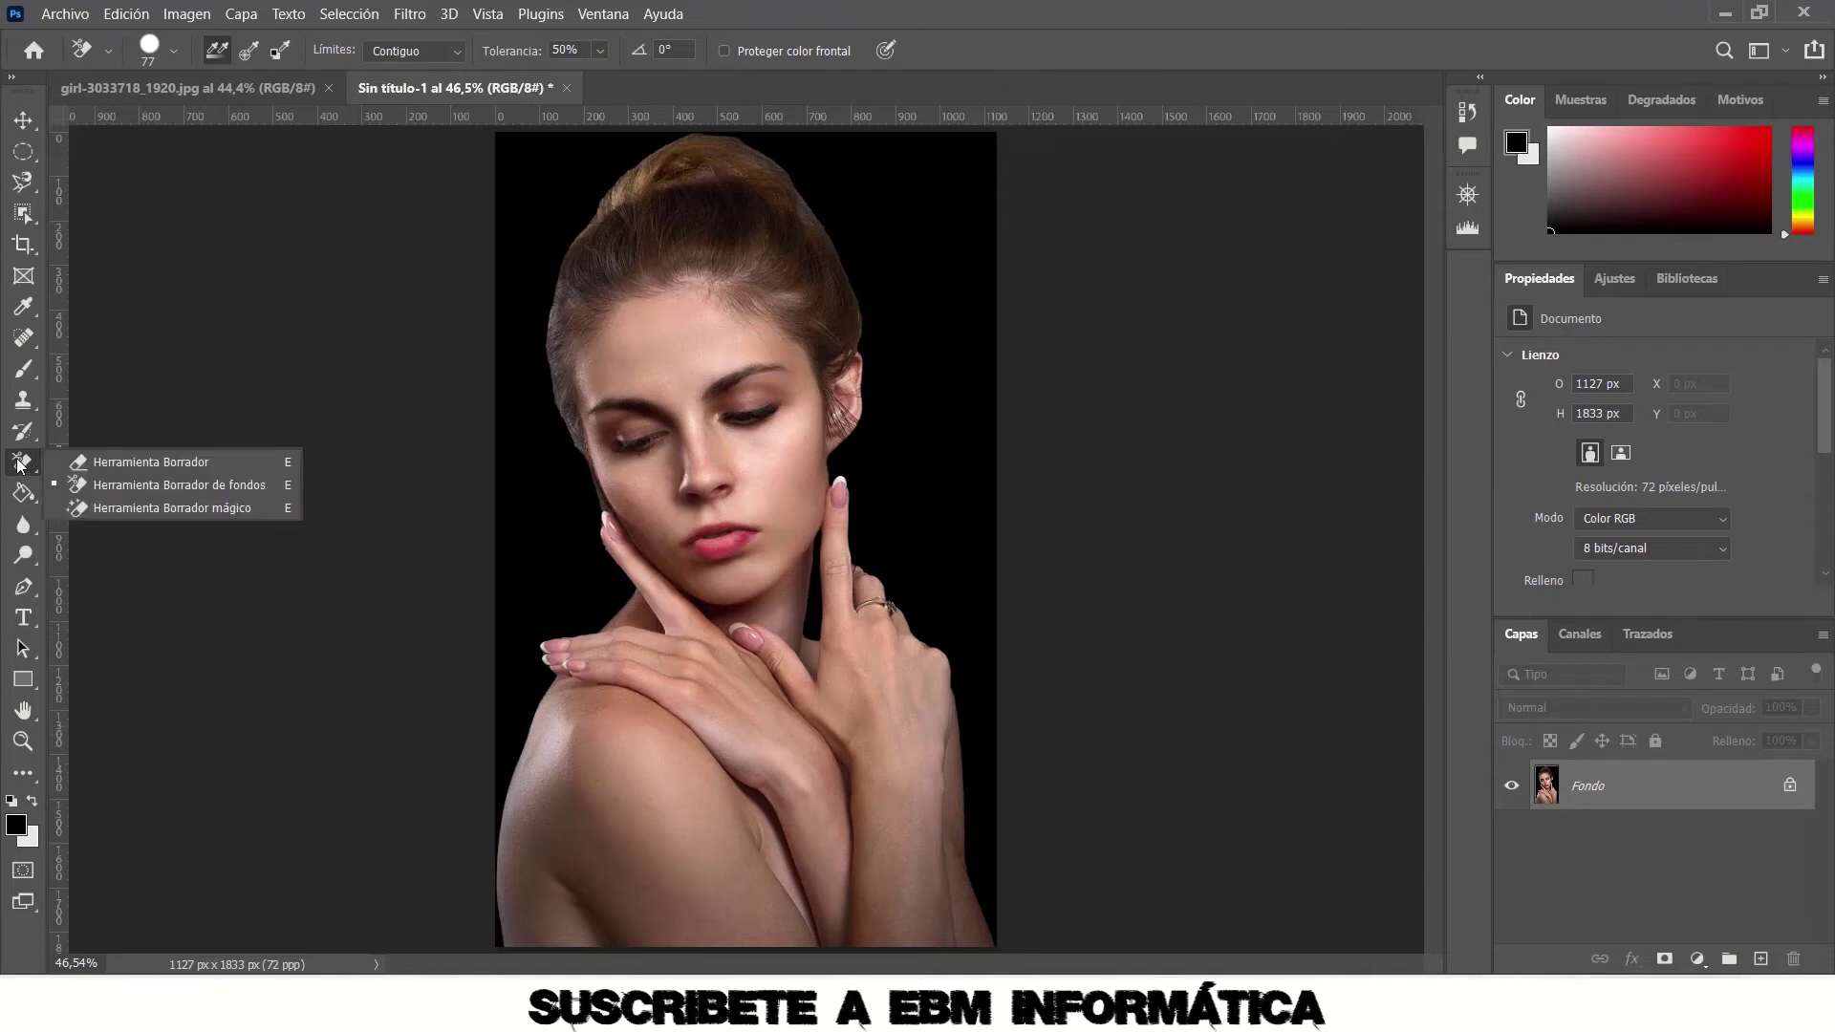
left_click(198, 510)
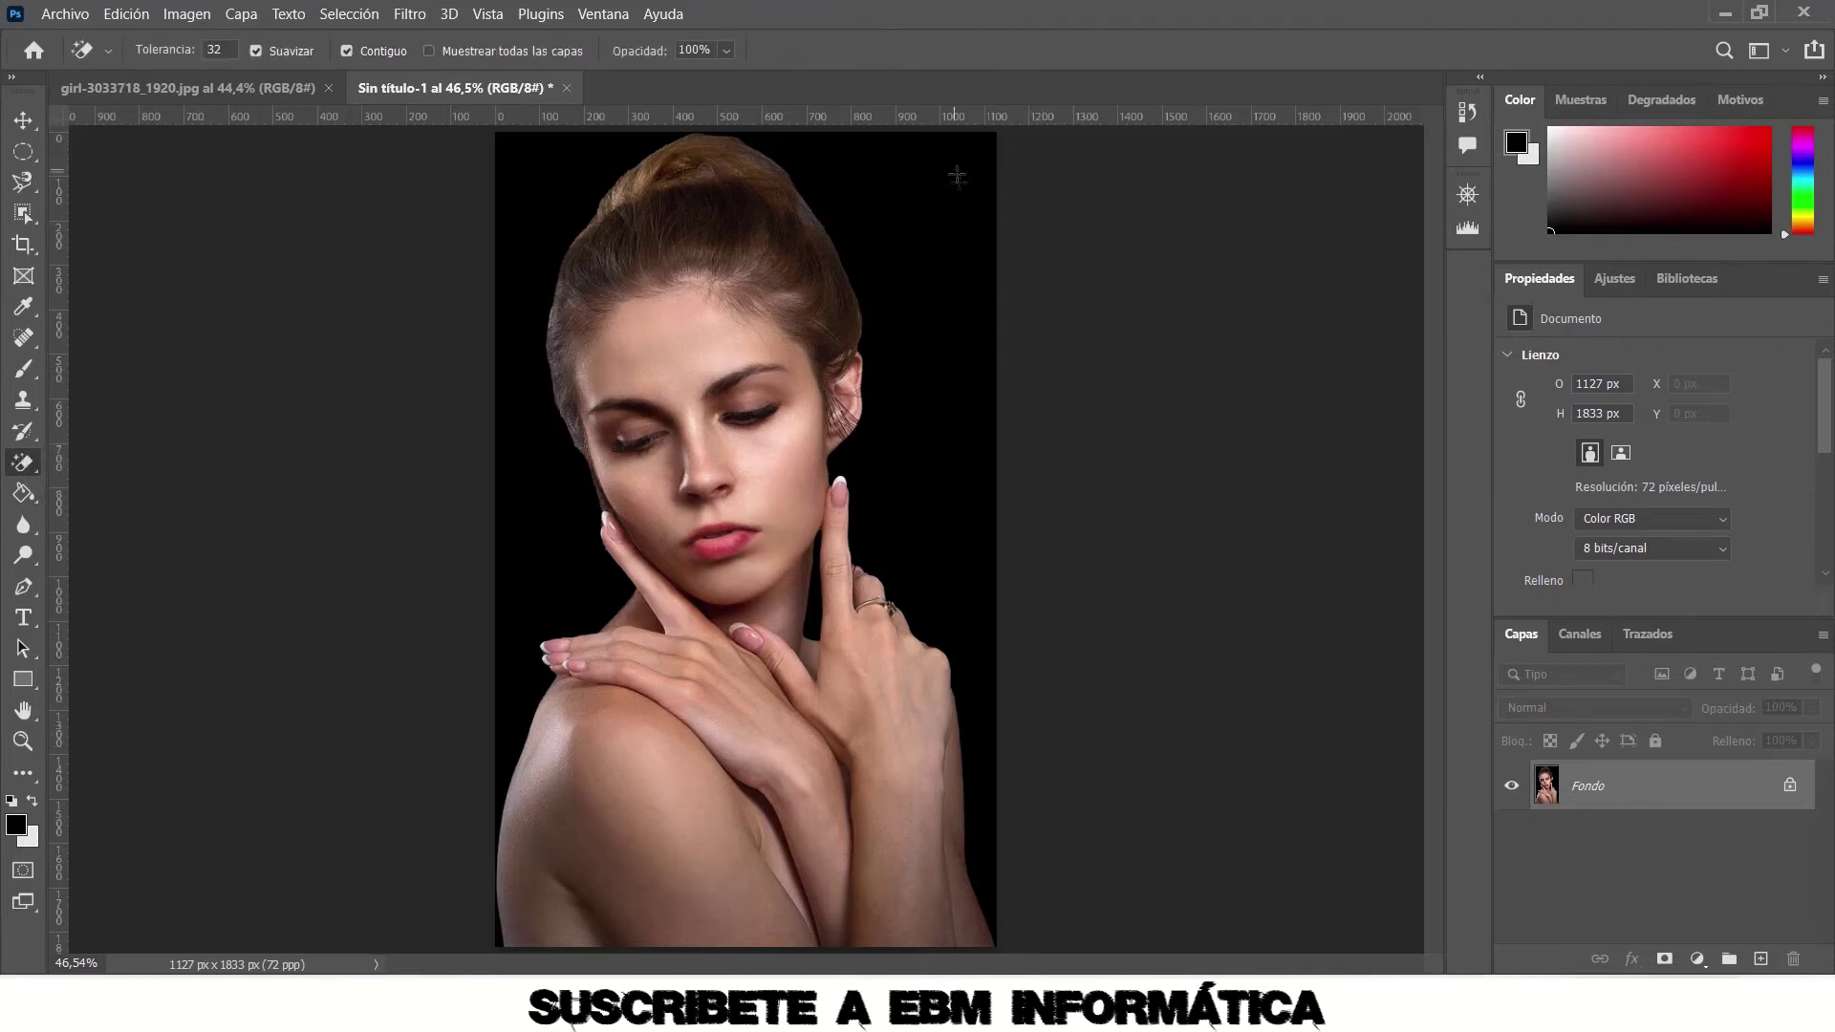
left_click(929, 228)
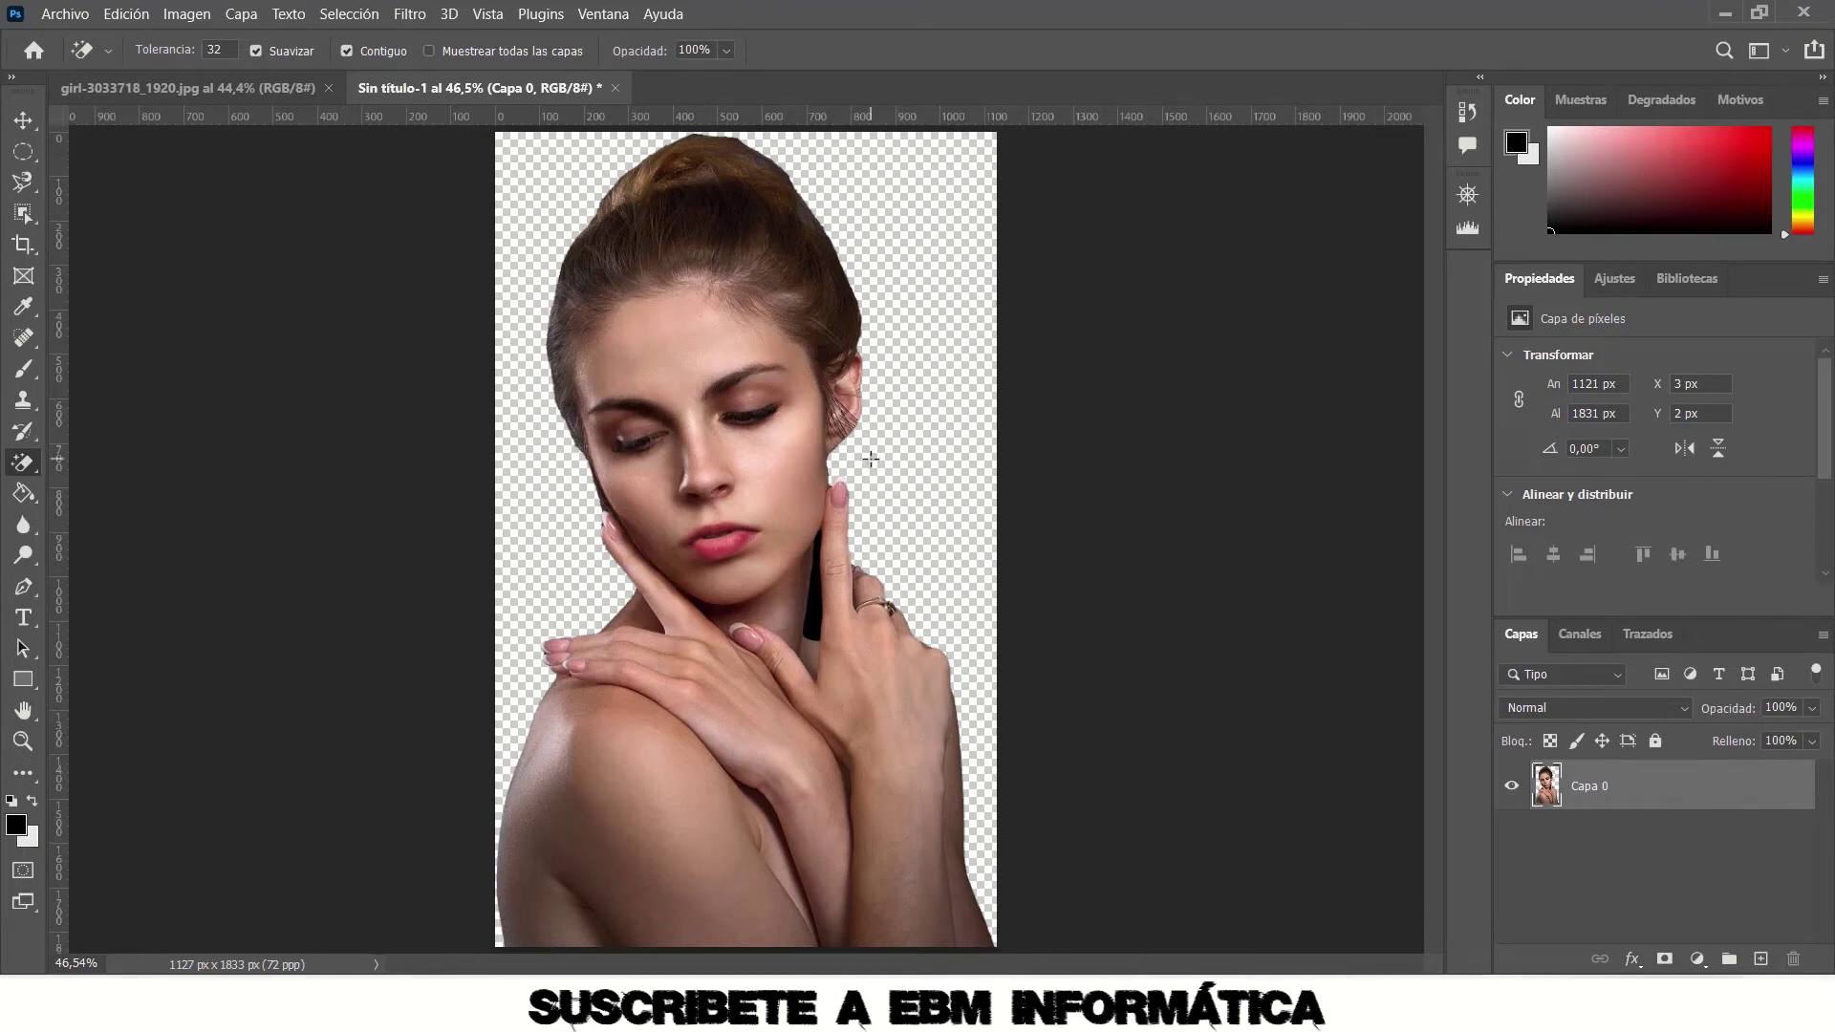
key("ctrl+z")
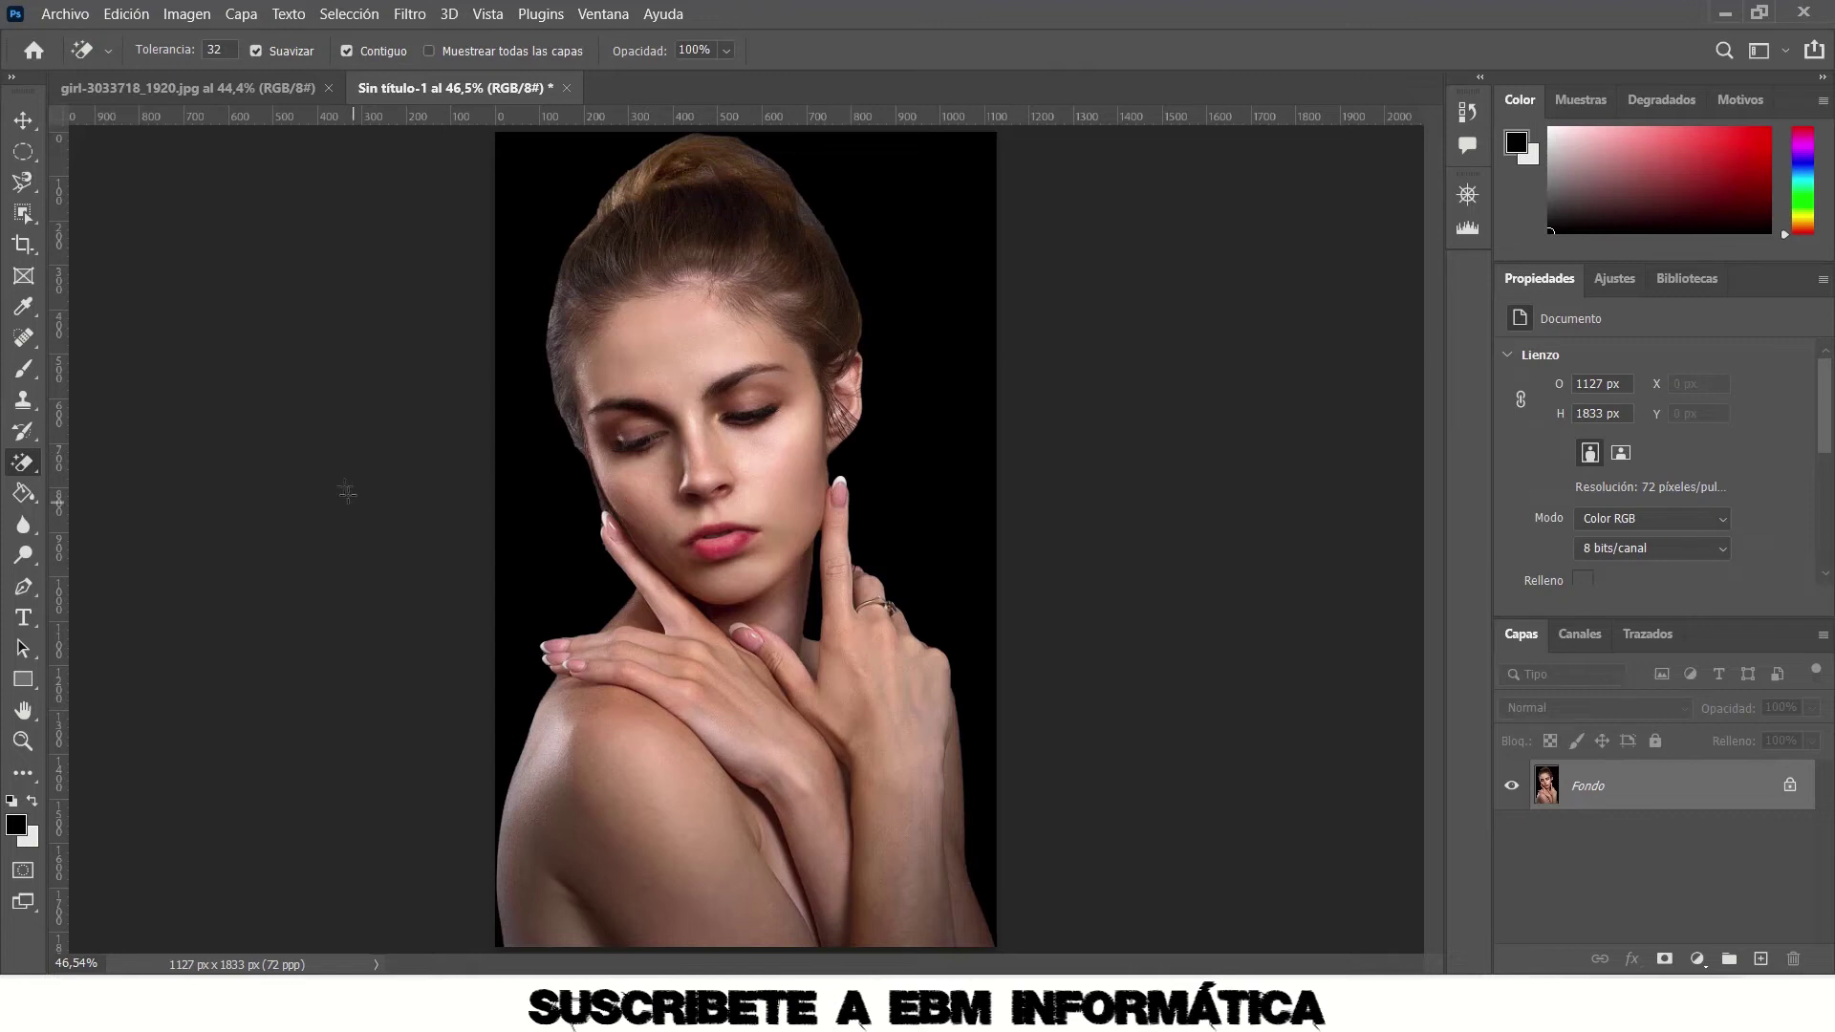
left_click(23, 214)
Run Seleccionar sujeto with Object Selection to outline the woman, dismissing the refine tip.
left_click(27, 191)
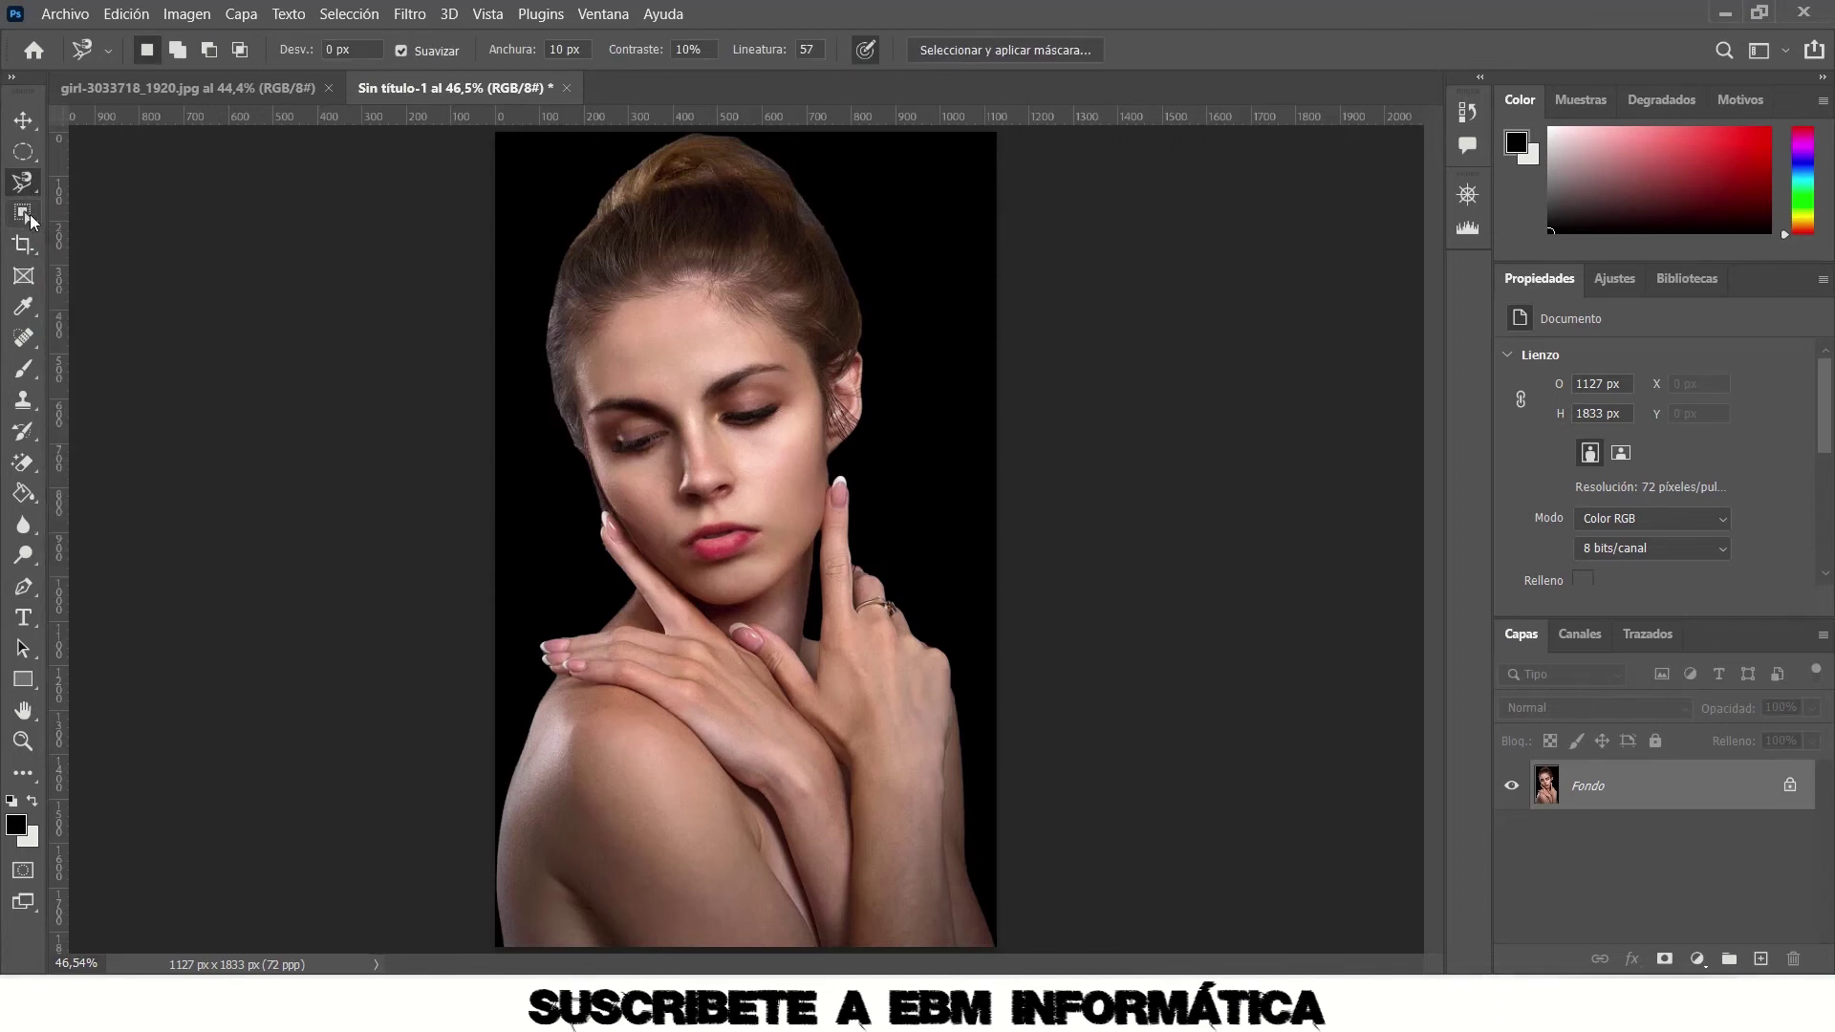
left_click(30, 218)
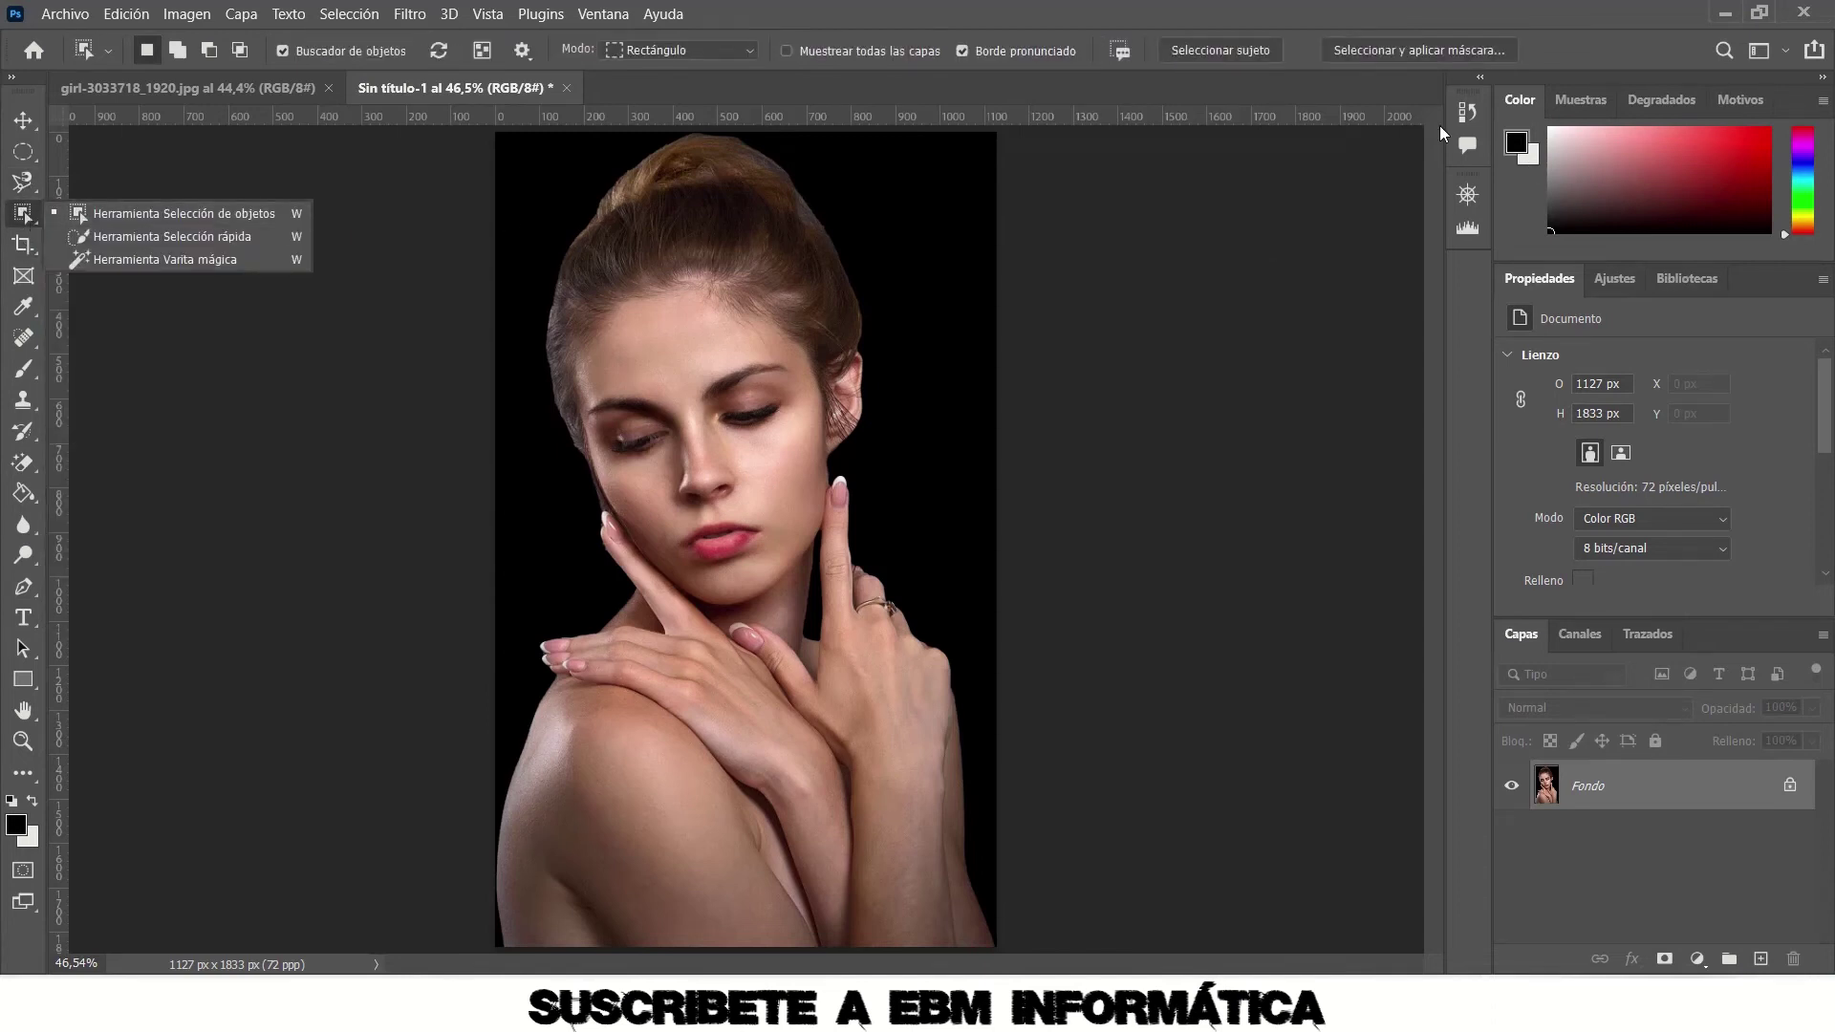
left_click(1220, 53)
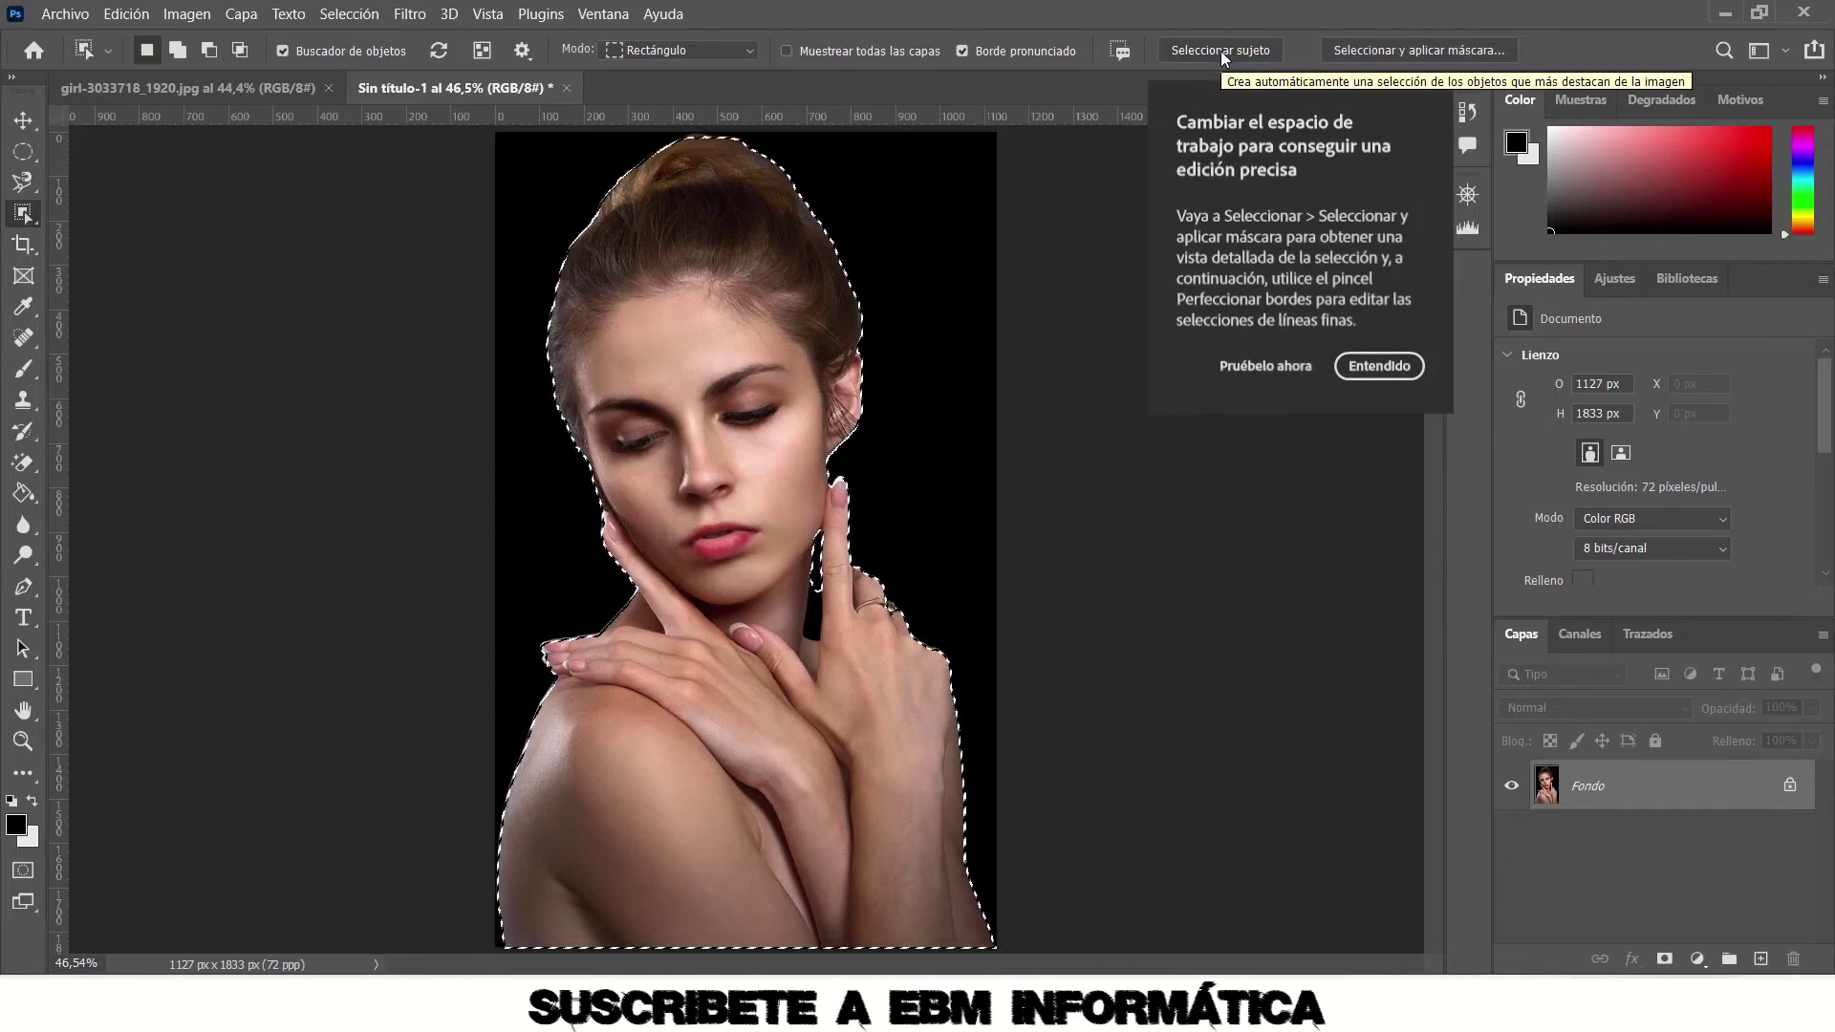
left_click(1379, 366)
left_click(1001, 630)
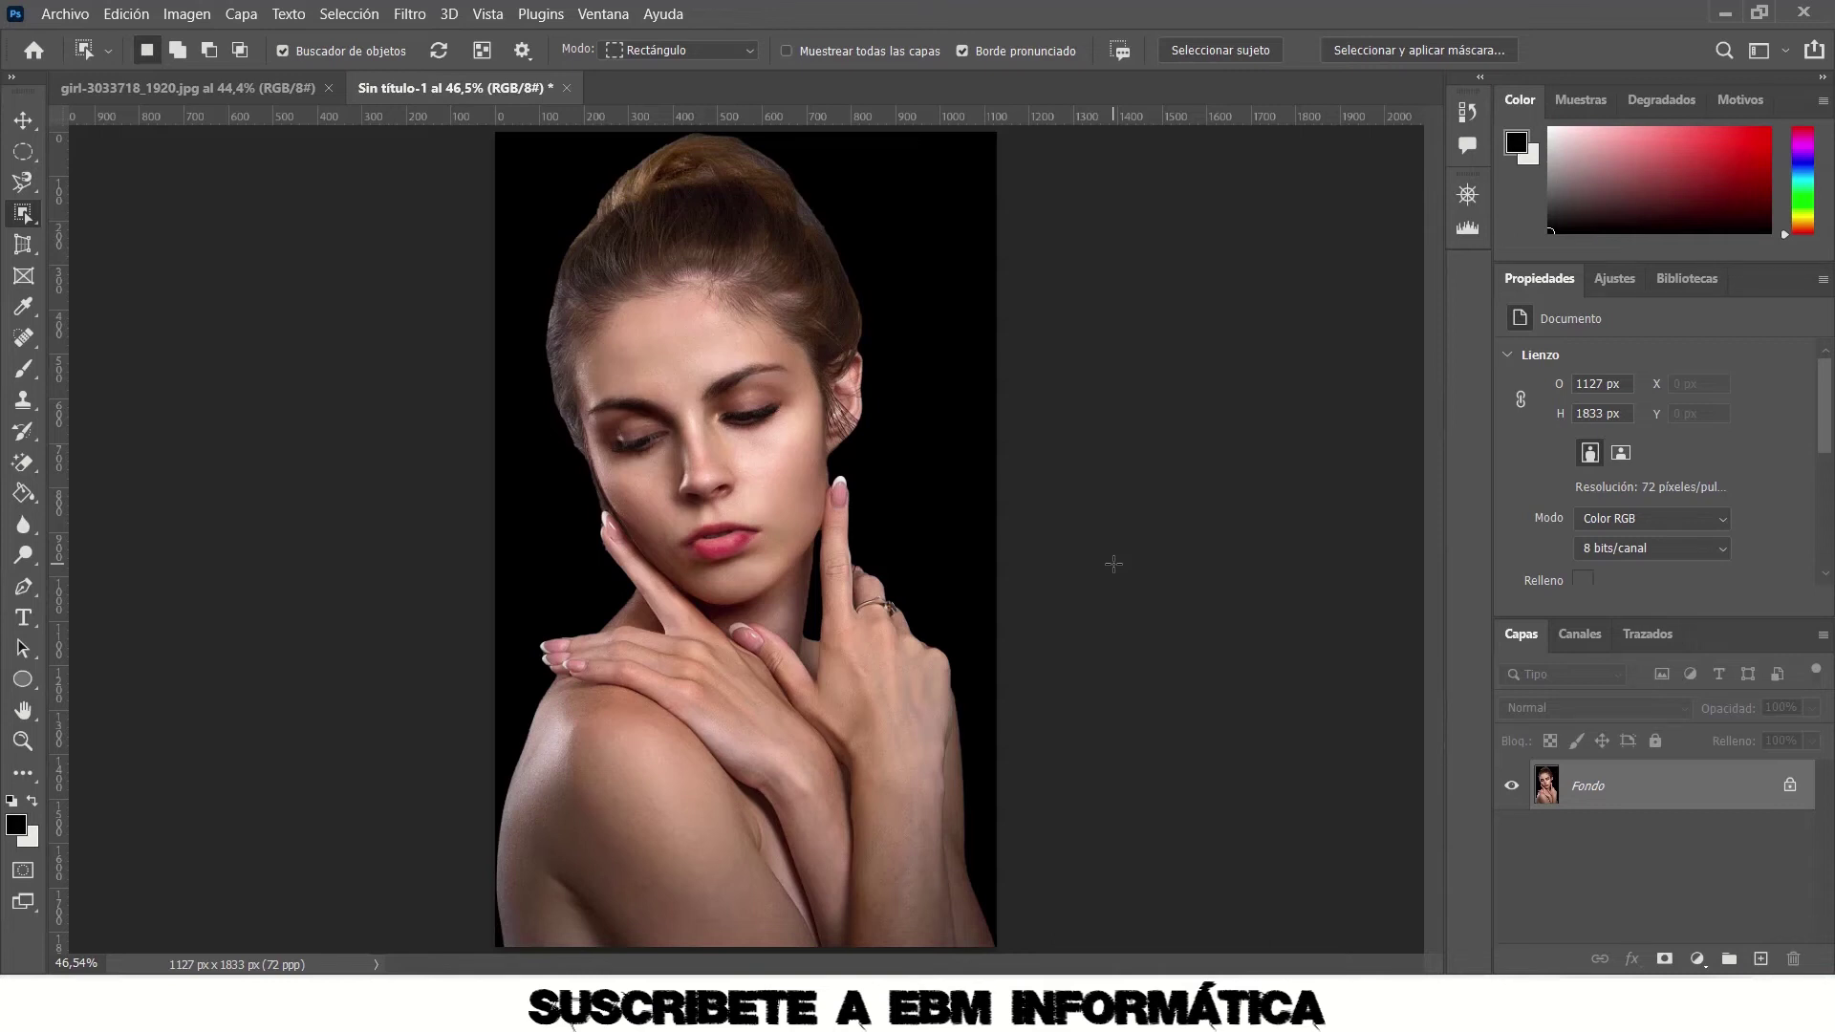
left_click(1225, 58)
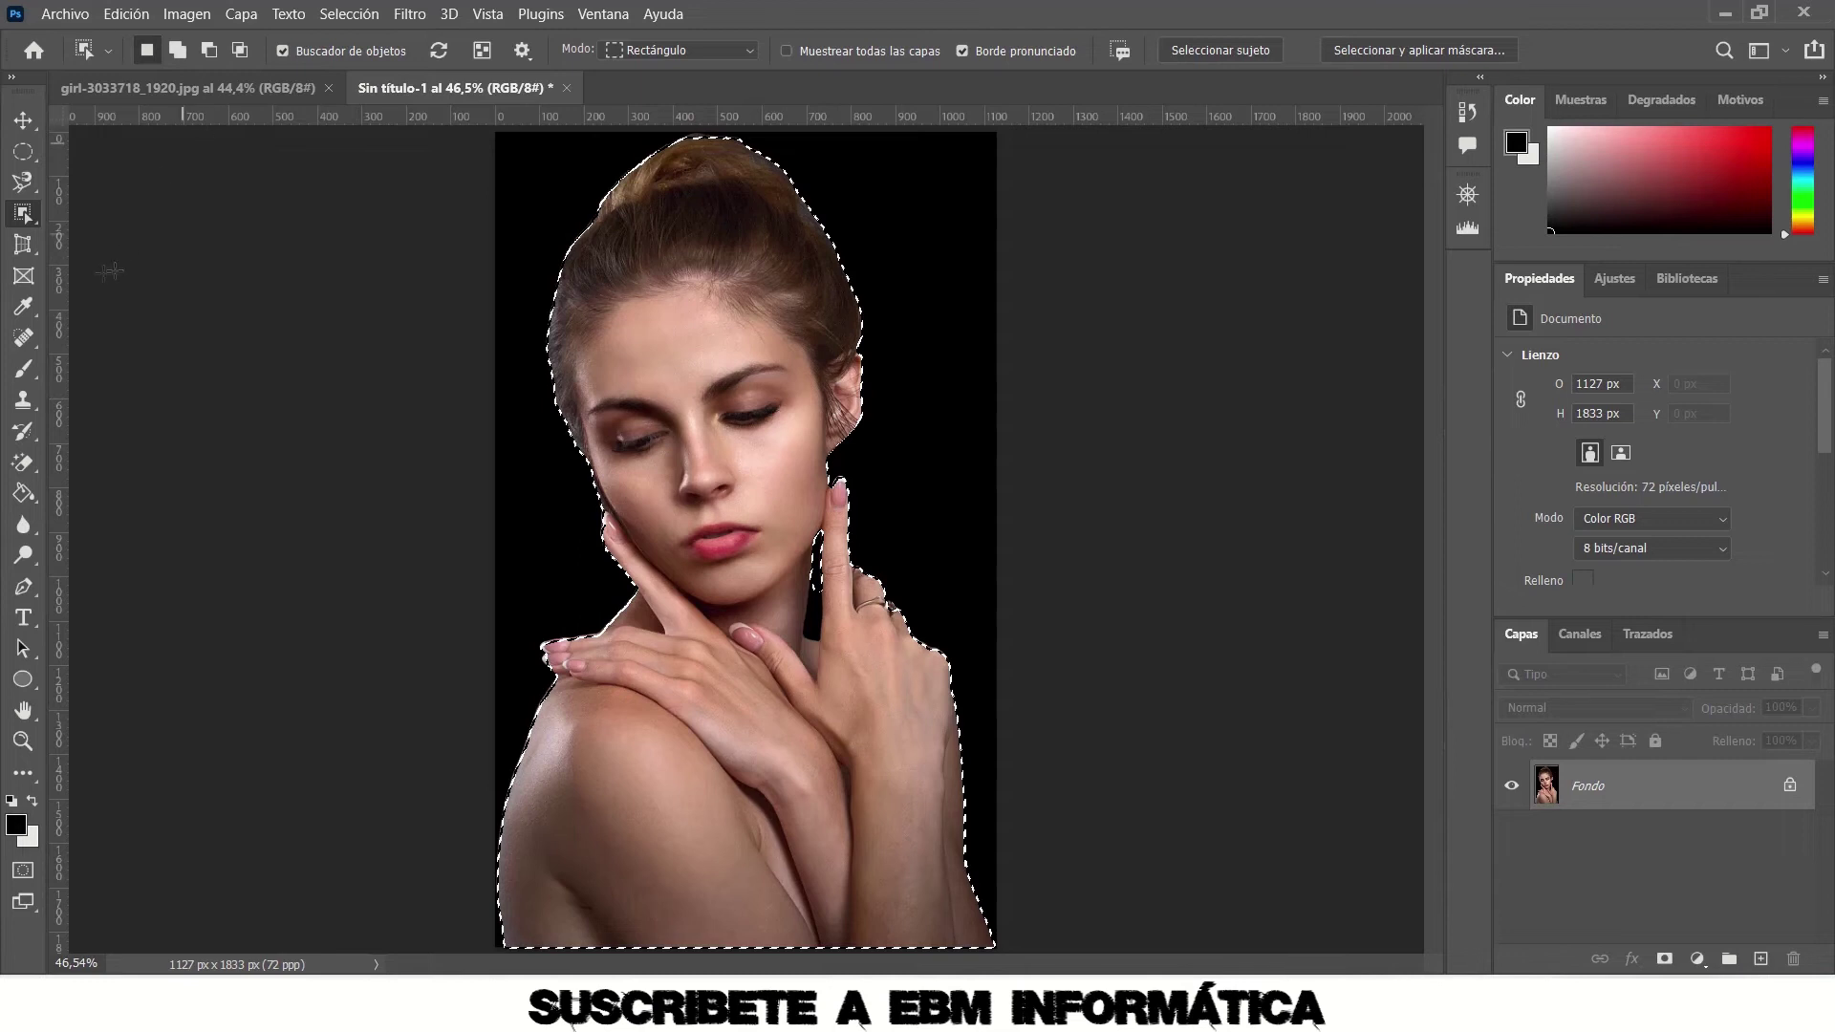
Switch to the Quick Selection tool with Shift+W.
right_click(29, 210)
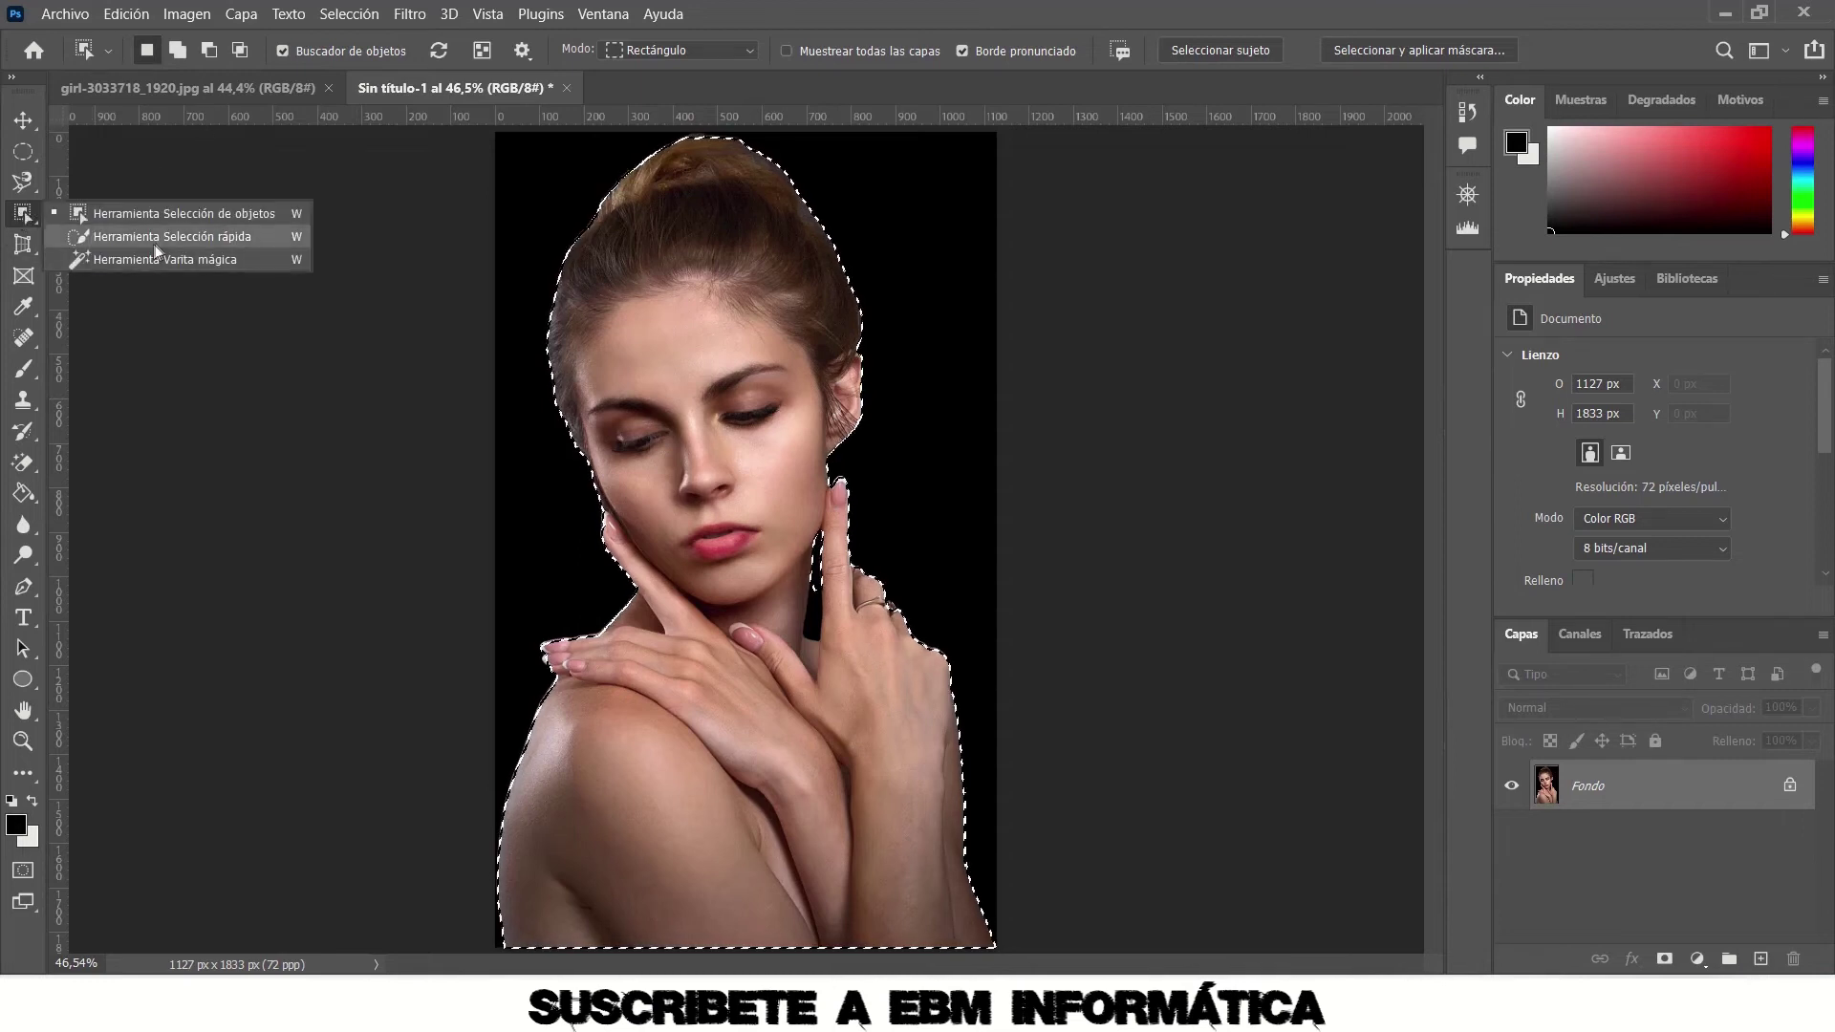
key("Escape")
key("shift+w")
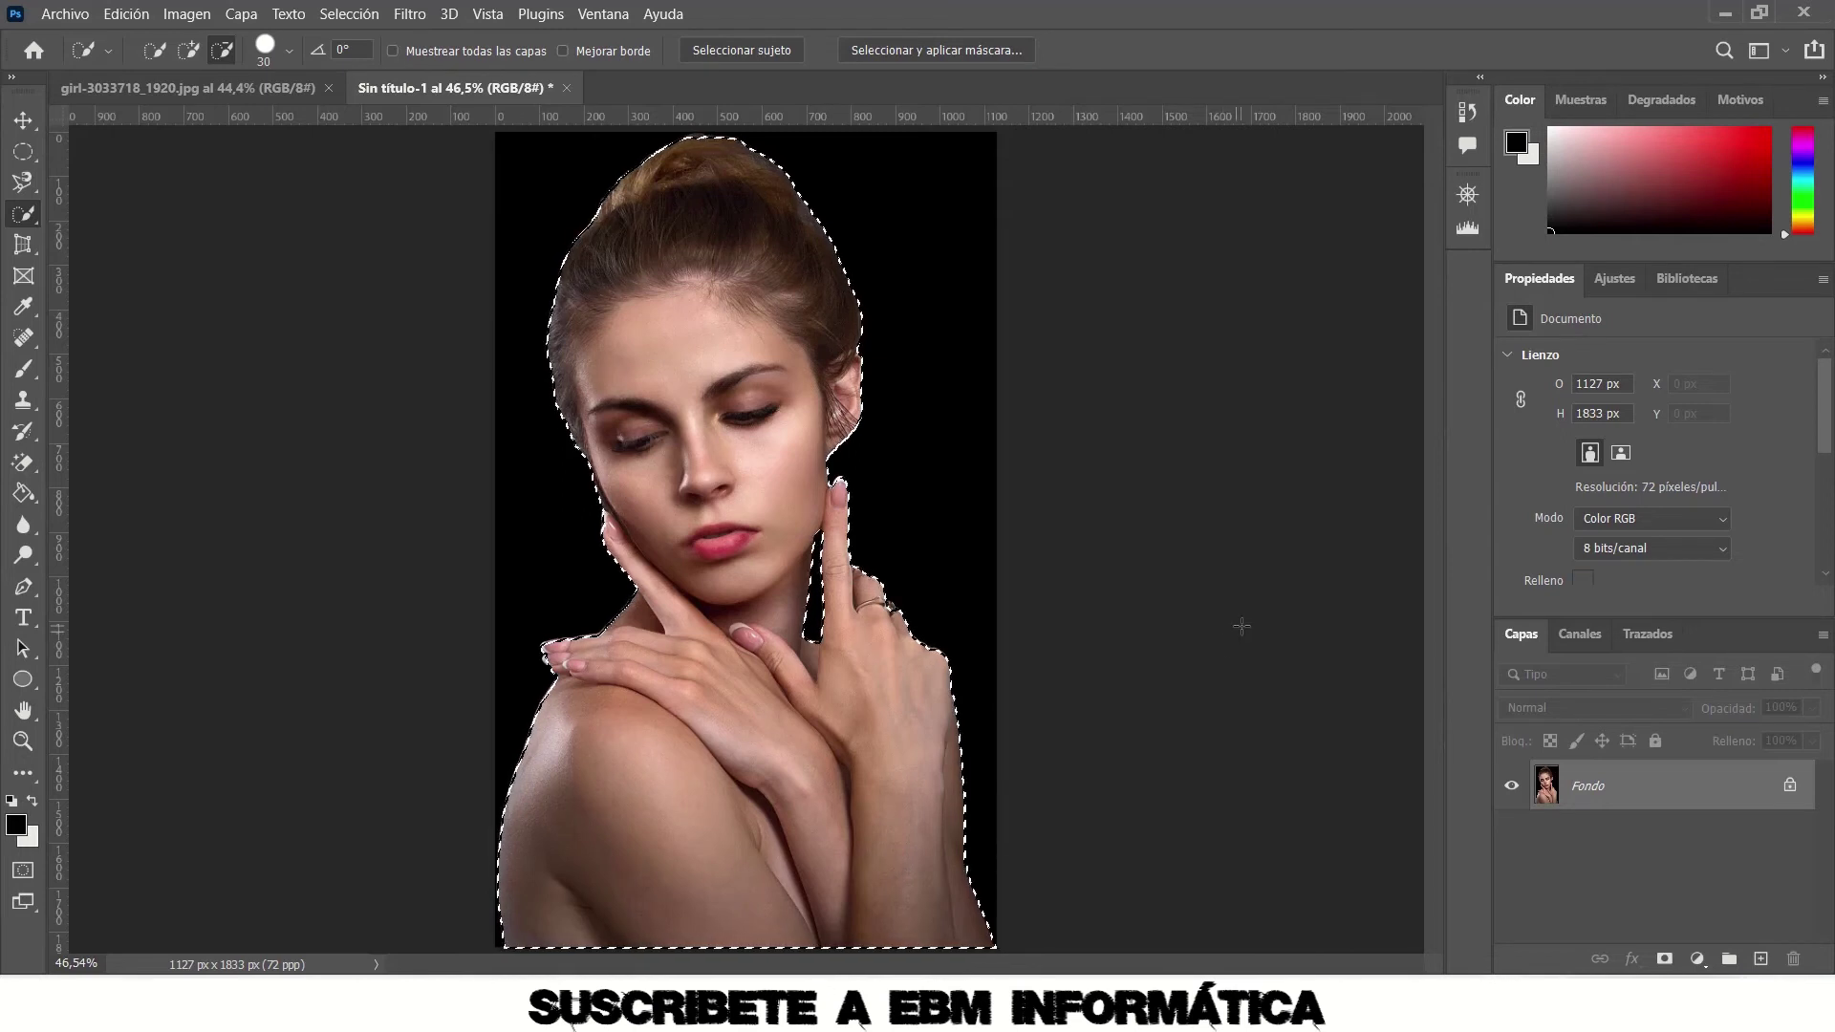
Copy the selected woman and paste her as Capa 1 into a new 1124×1828 document.
left_click(127, 13)
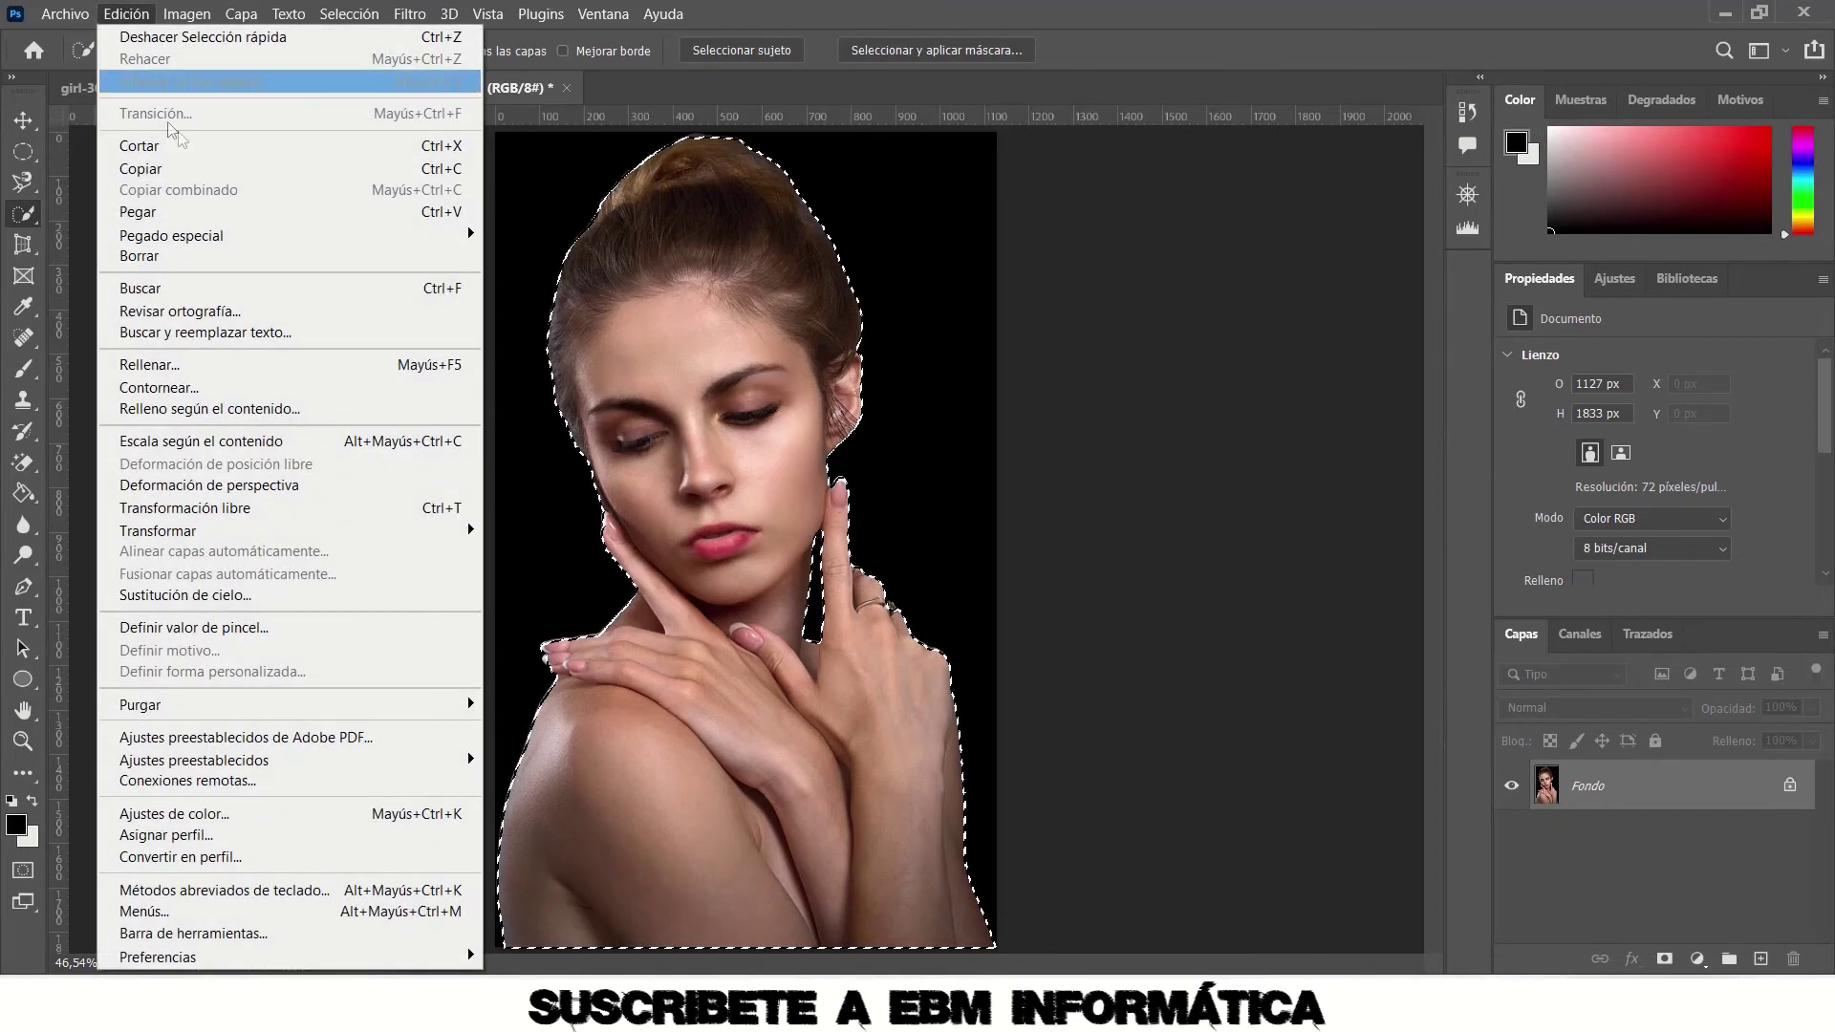
left_click(193, 166)
left_click(64, 13)
left_click(114, 35)
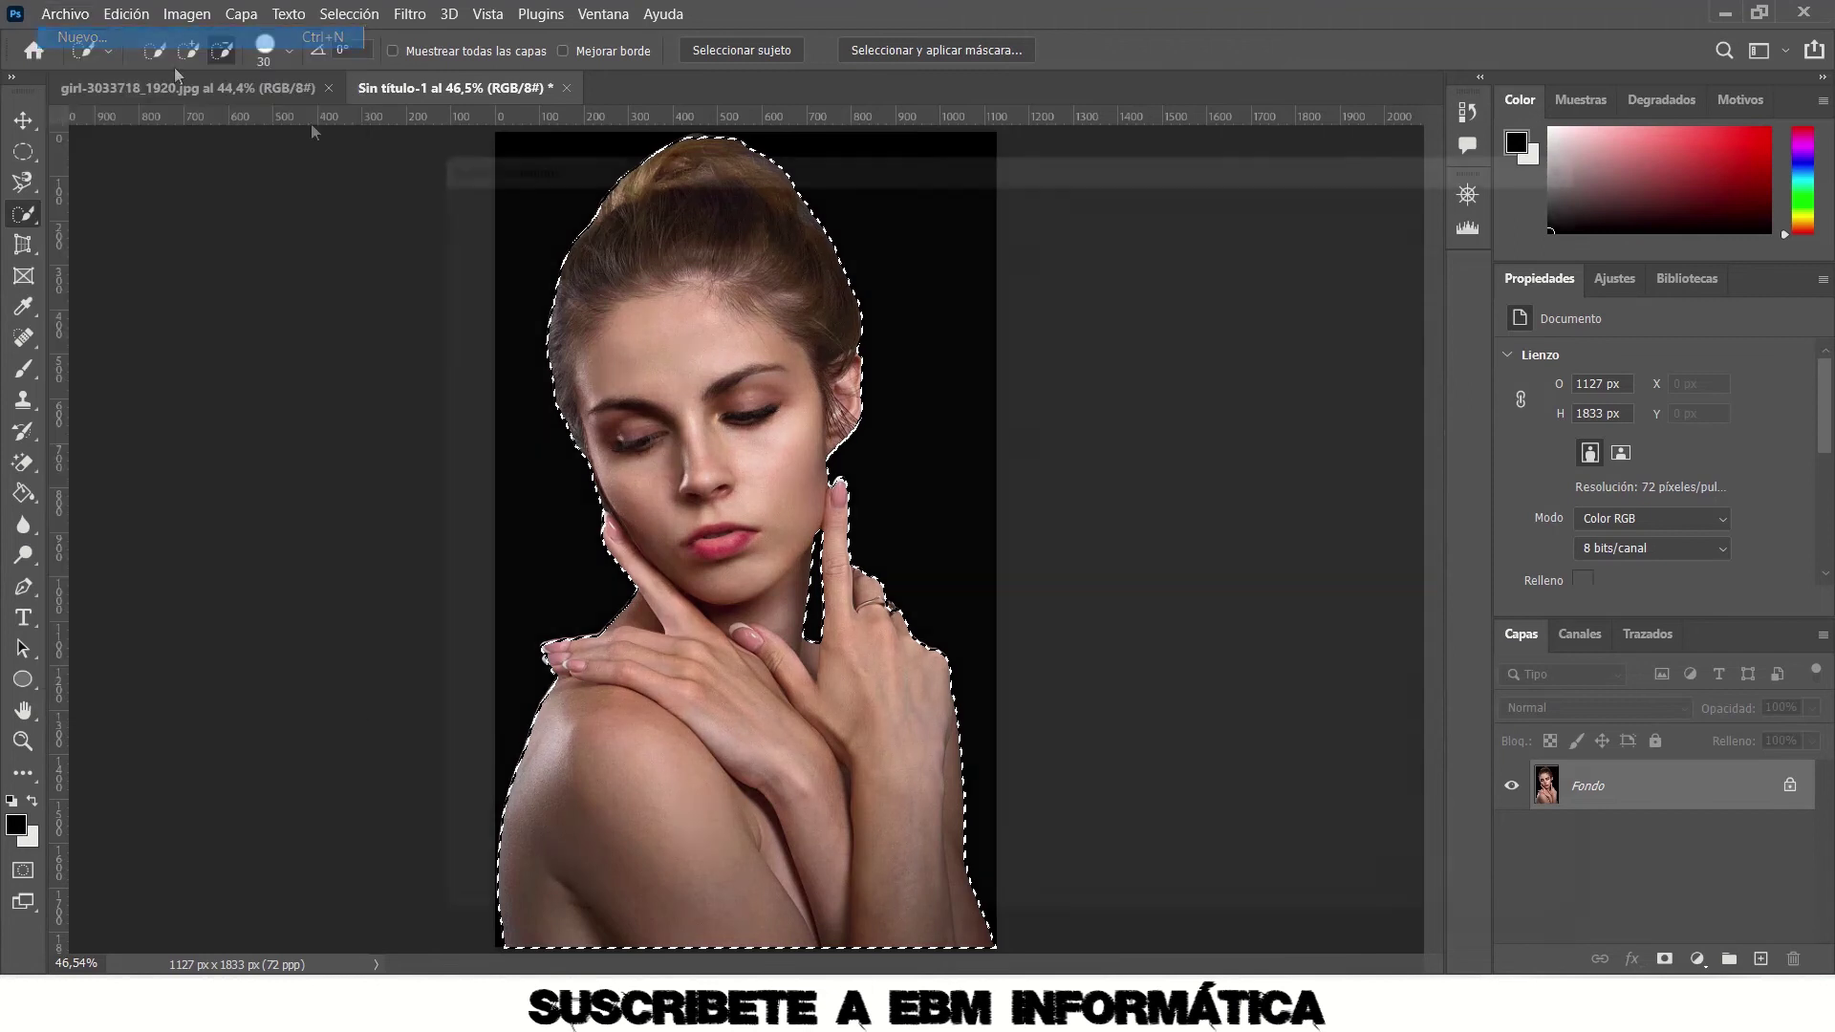
double_click(549, 352)
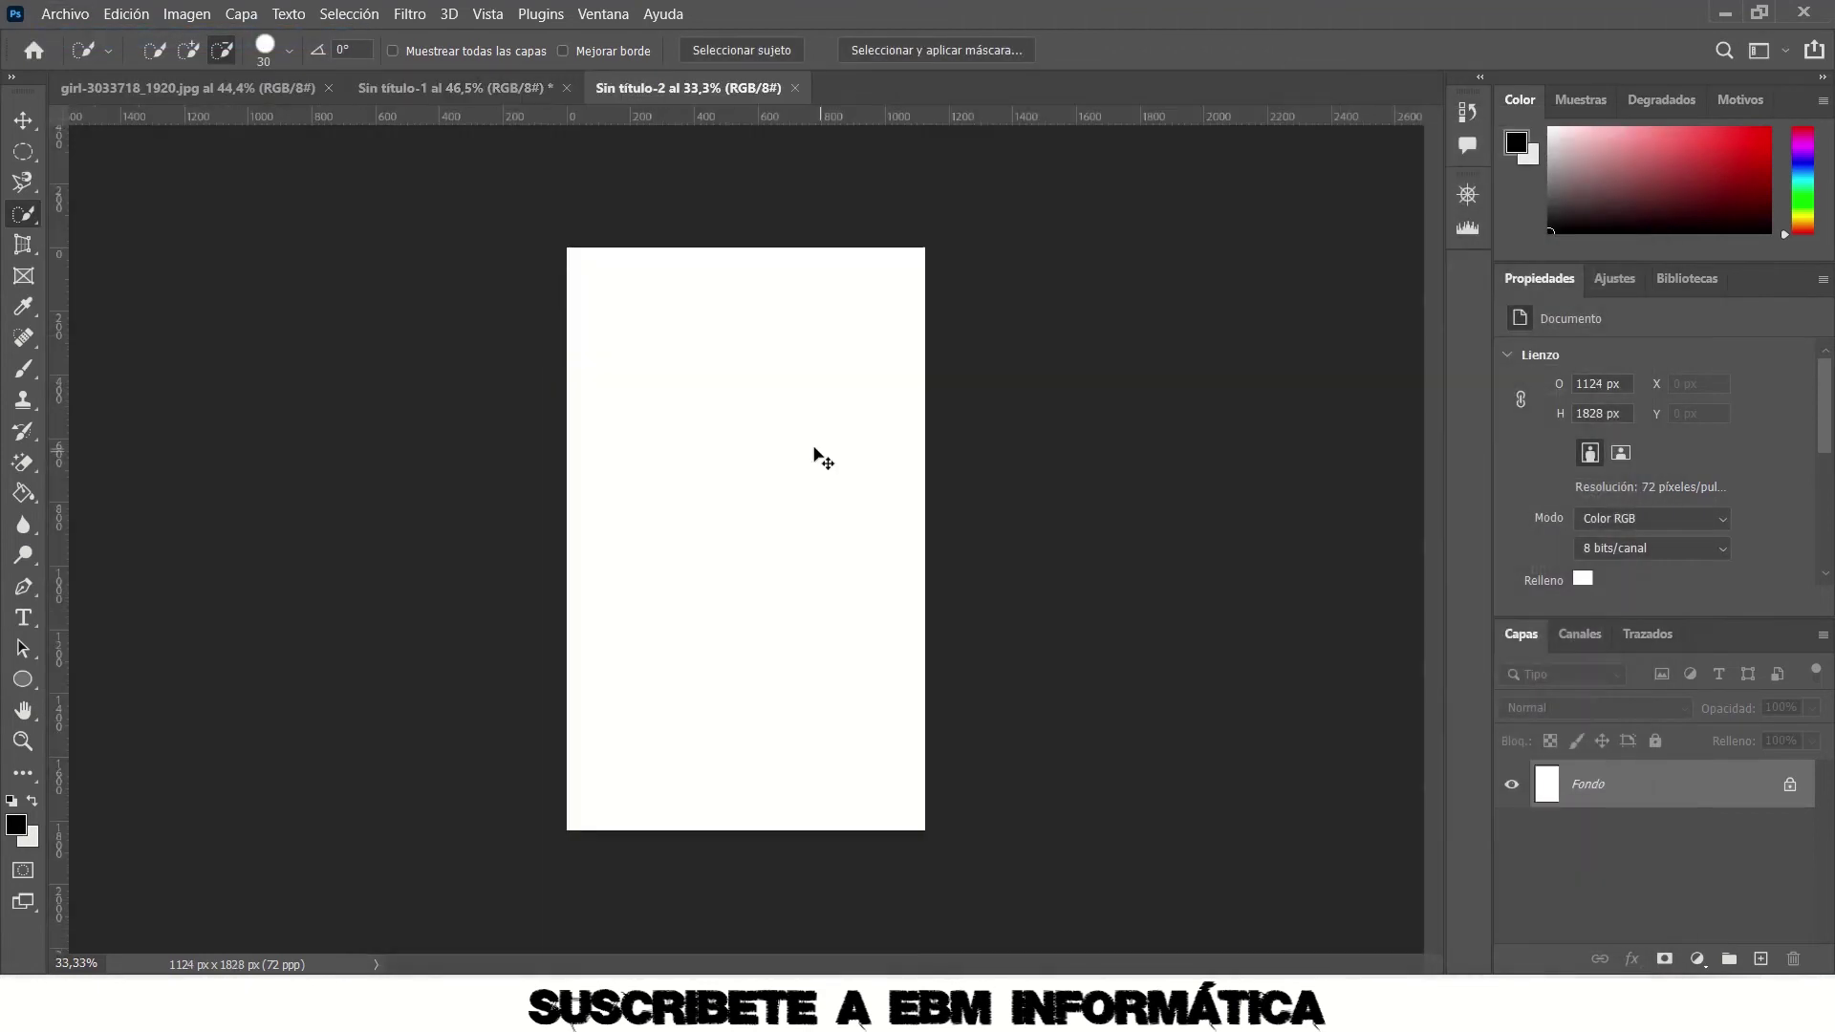
key("ctrl+v")
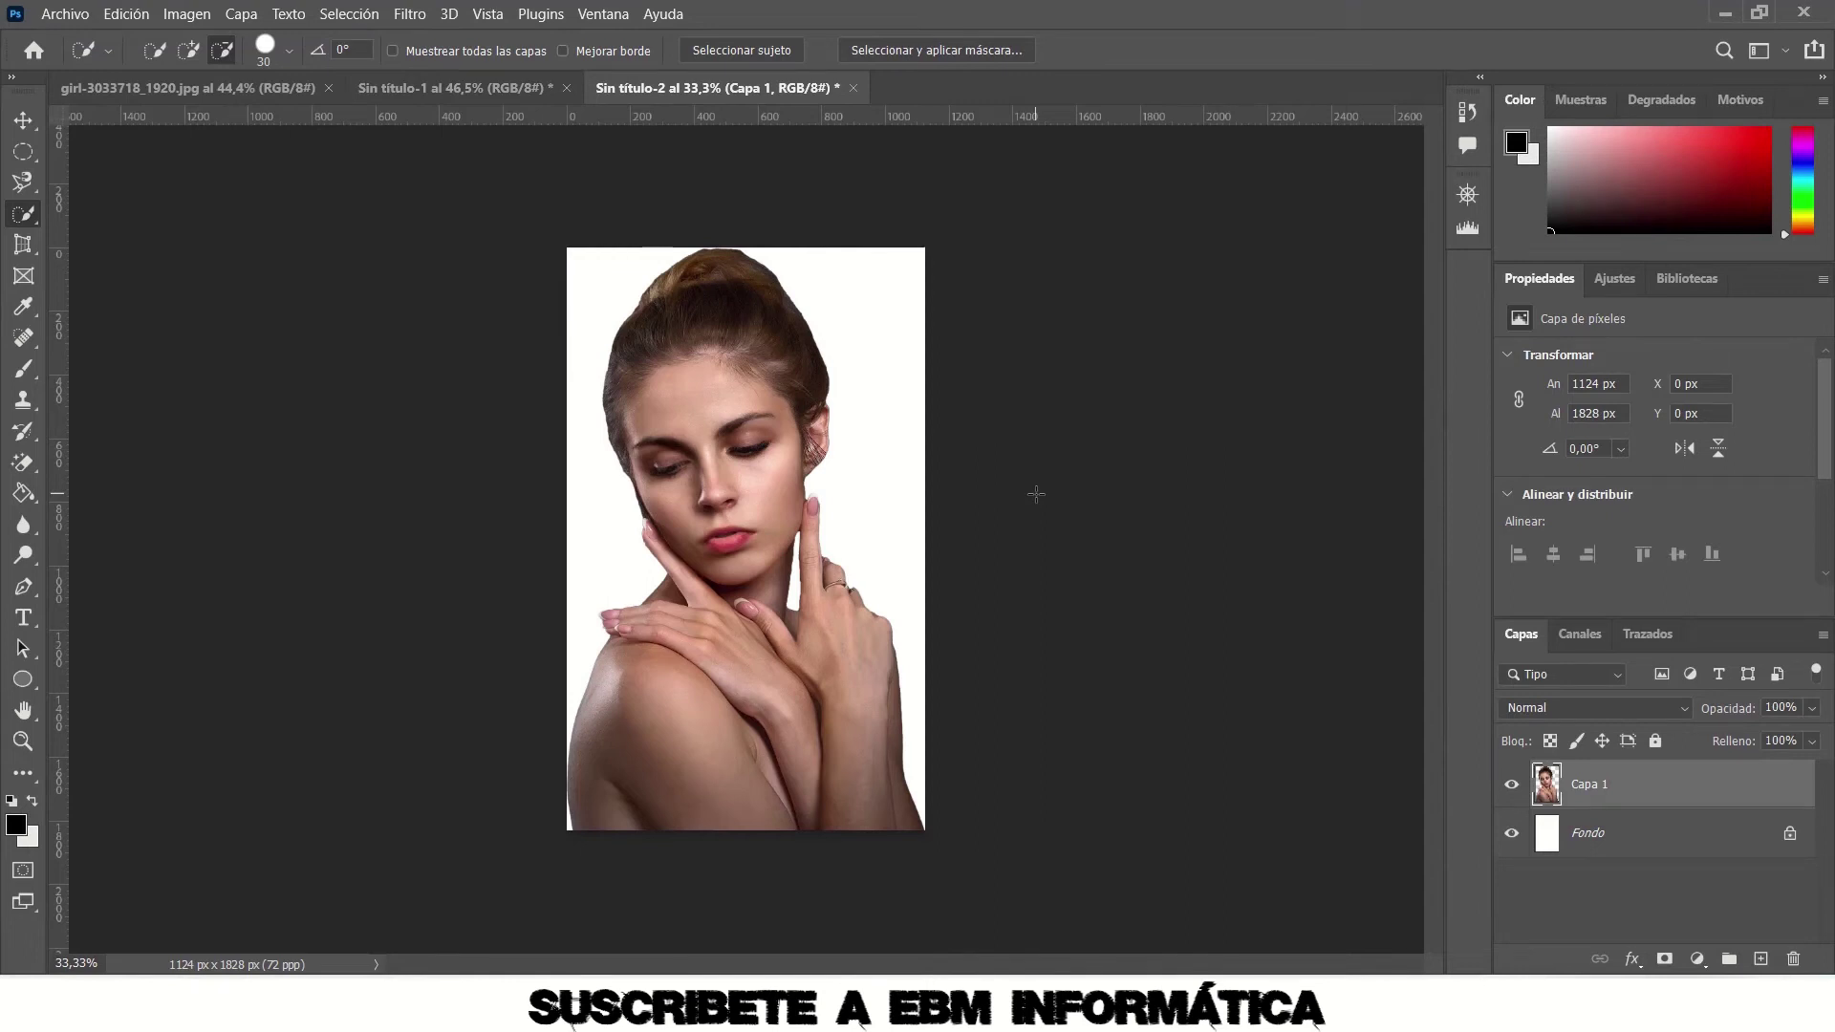
left_click(72, 13)
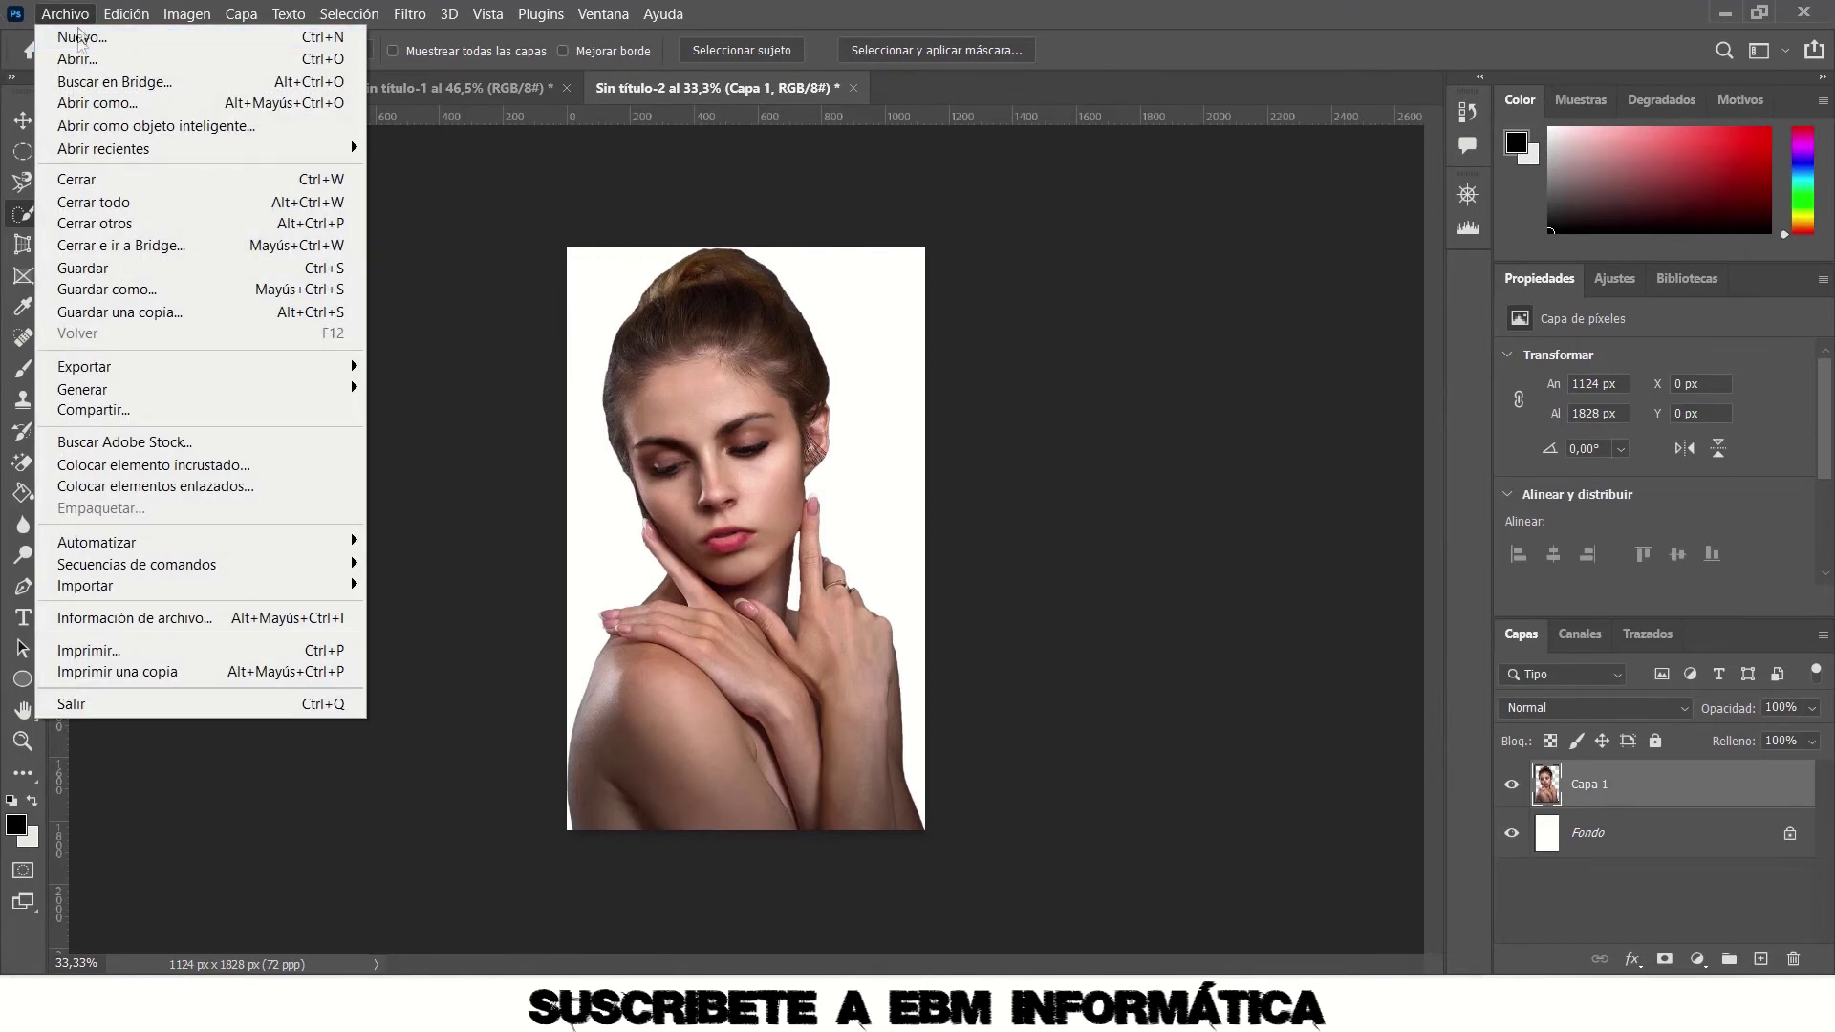
Open the world-landmarks collage jpeg from Home, dismissing the missing colour profile prompt.
left_click(76, 35)
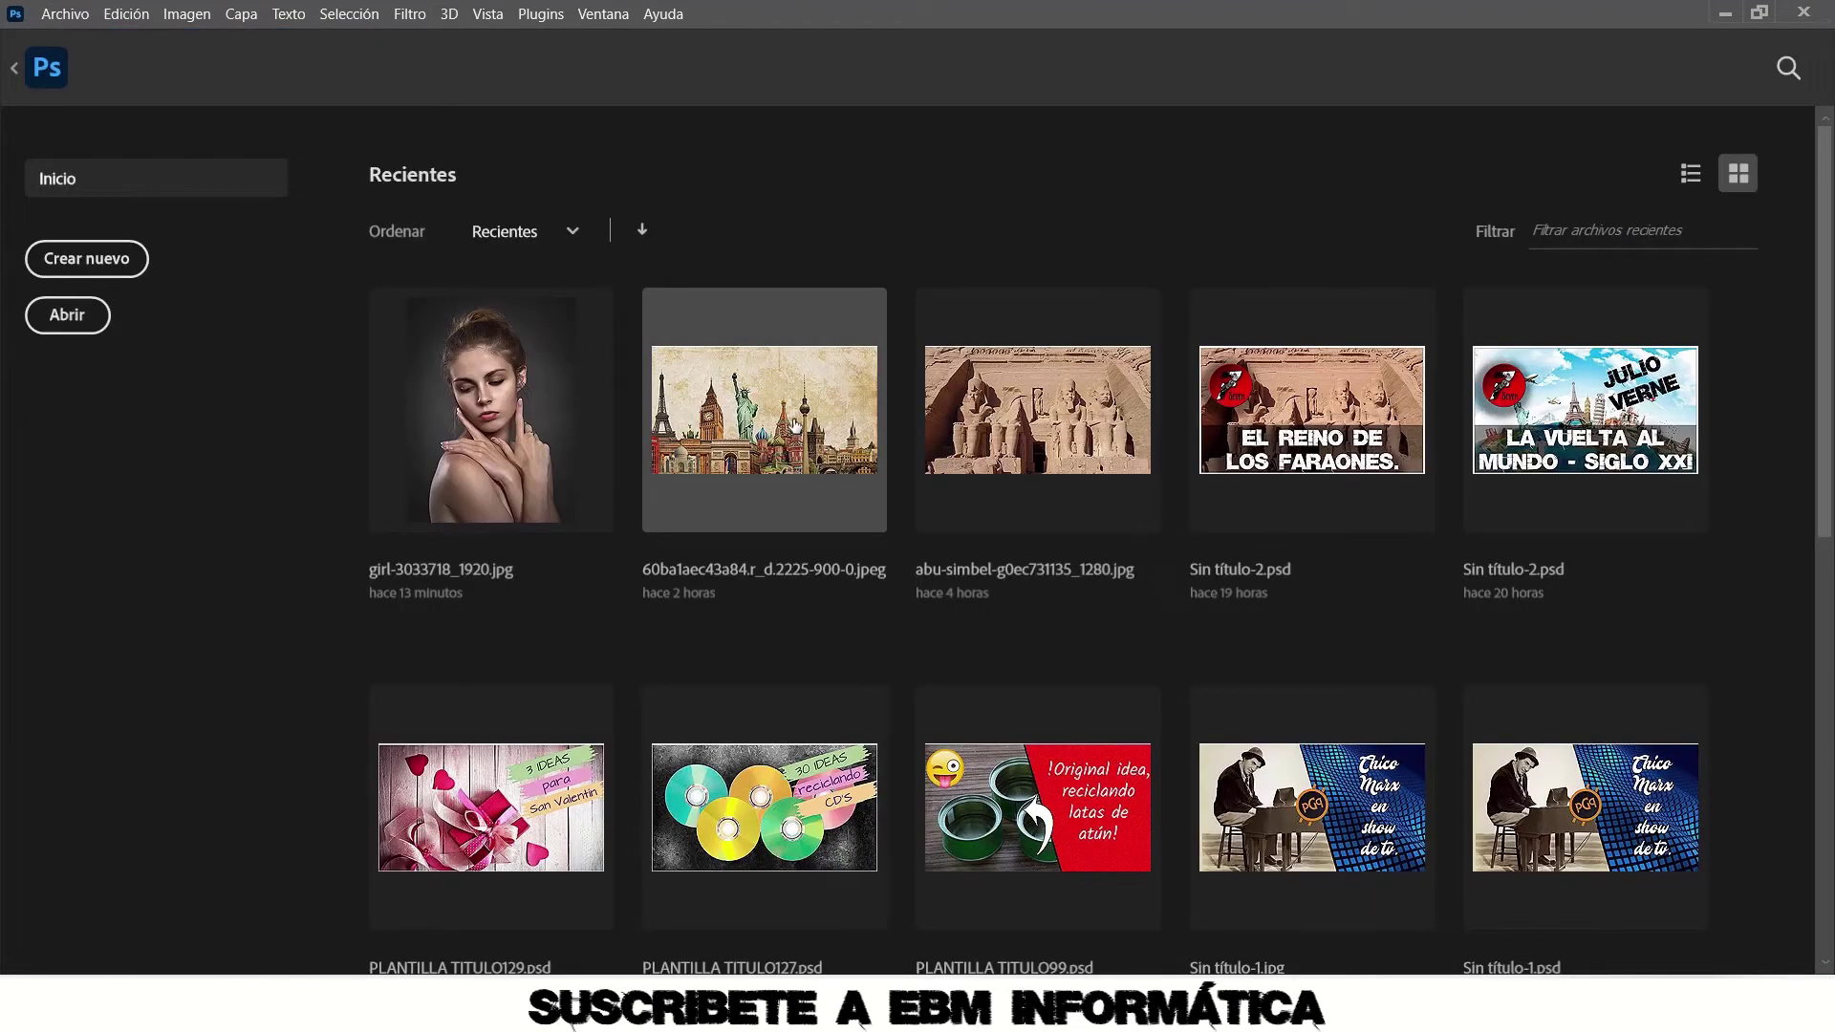
left_click(794, 424)
left_click(1059, 489)
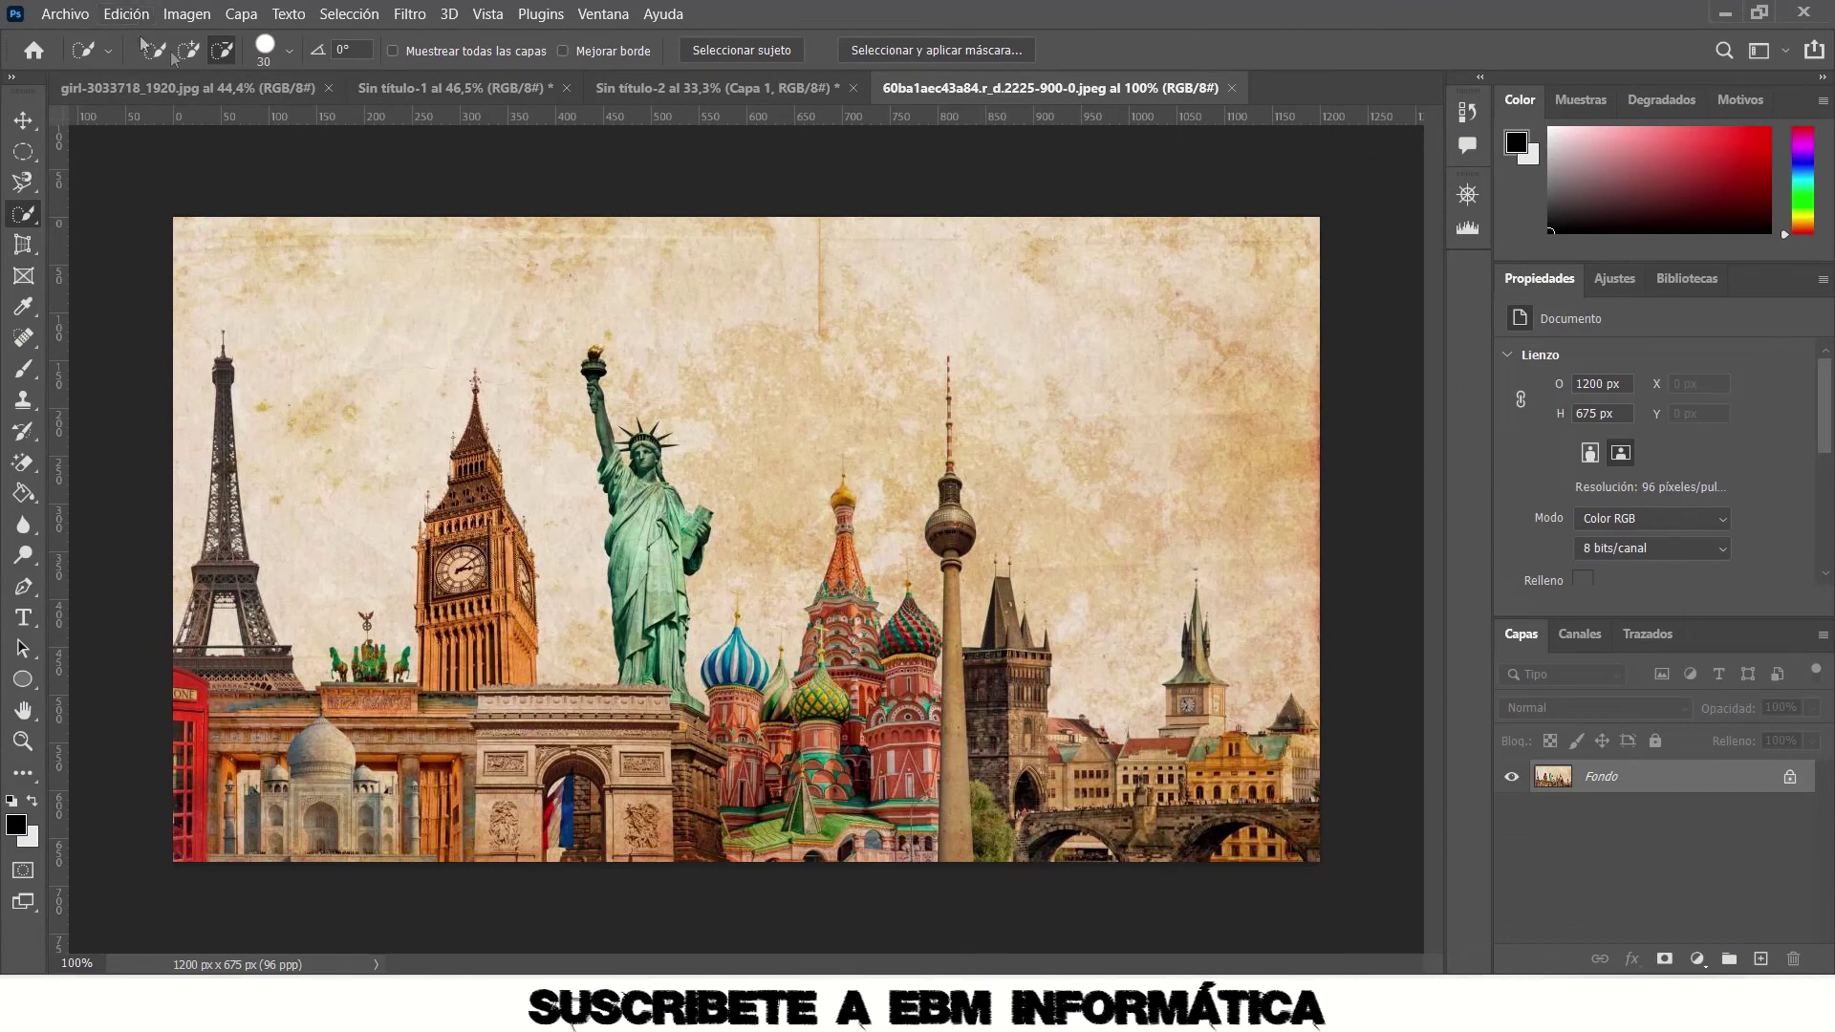
Copy the woman from the black portrait and paste her into the landmarks collage as Capa 1.
left_click(770, 92)
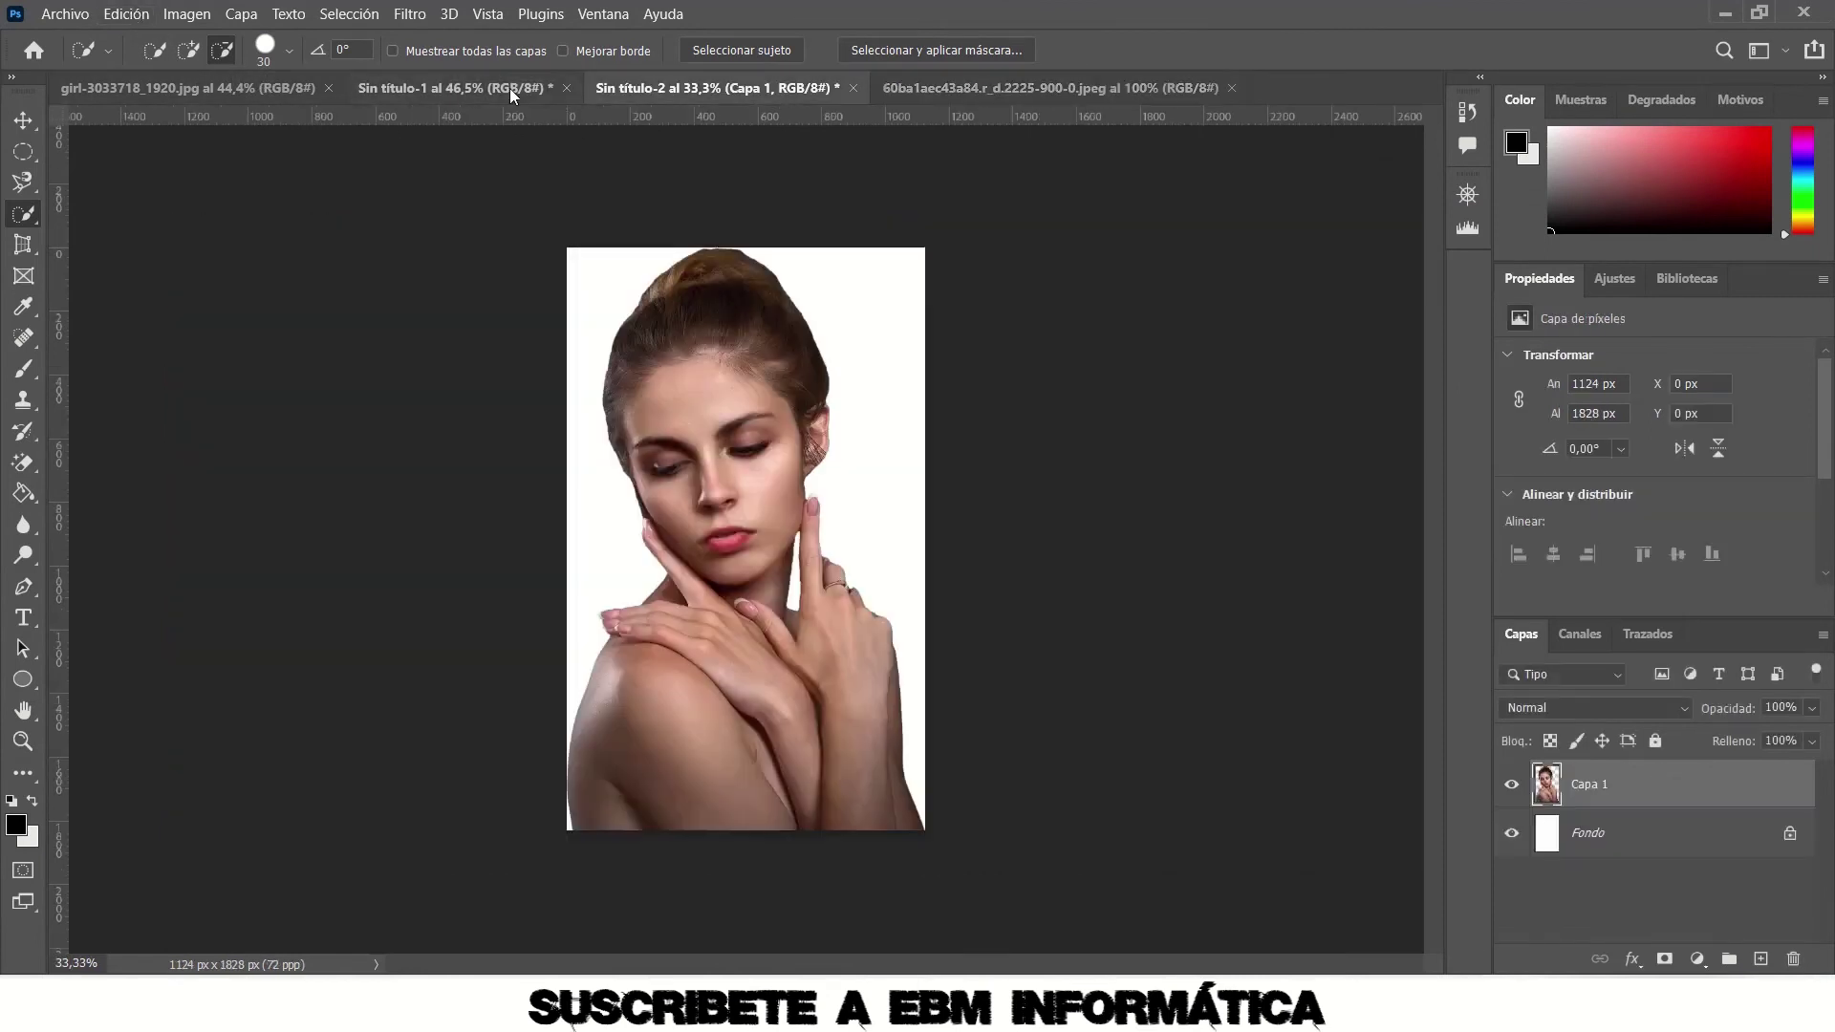
left_click(430, 88)
left_click(126, 13)
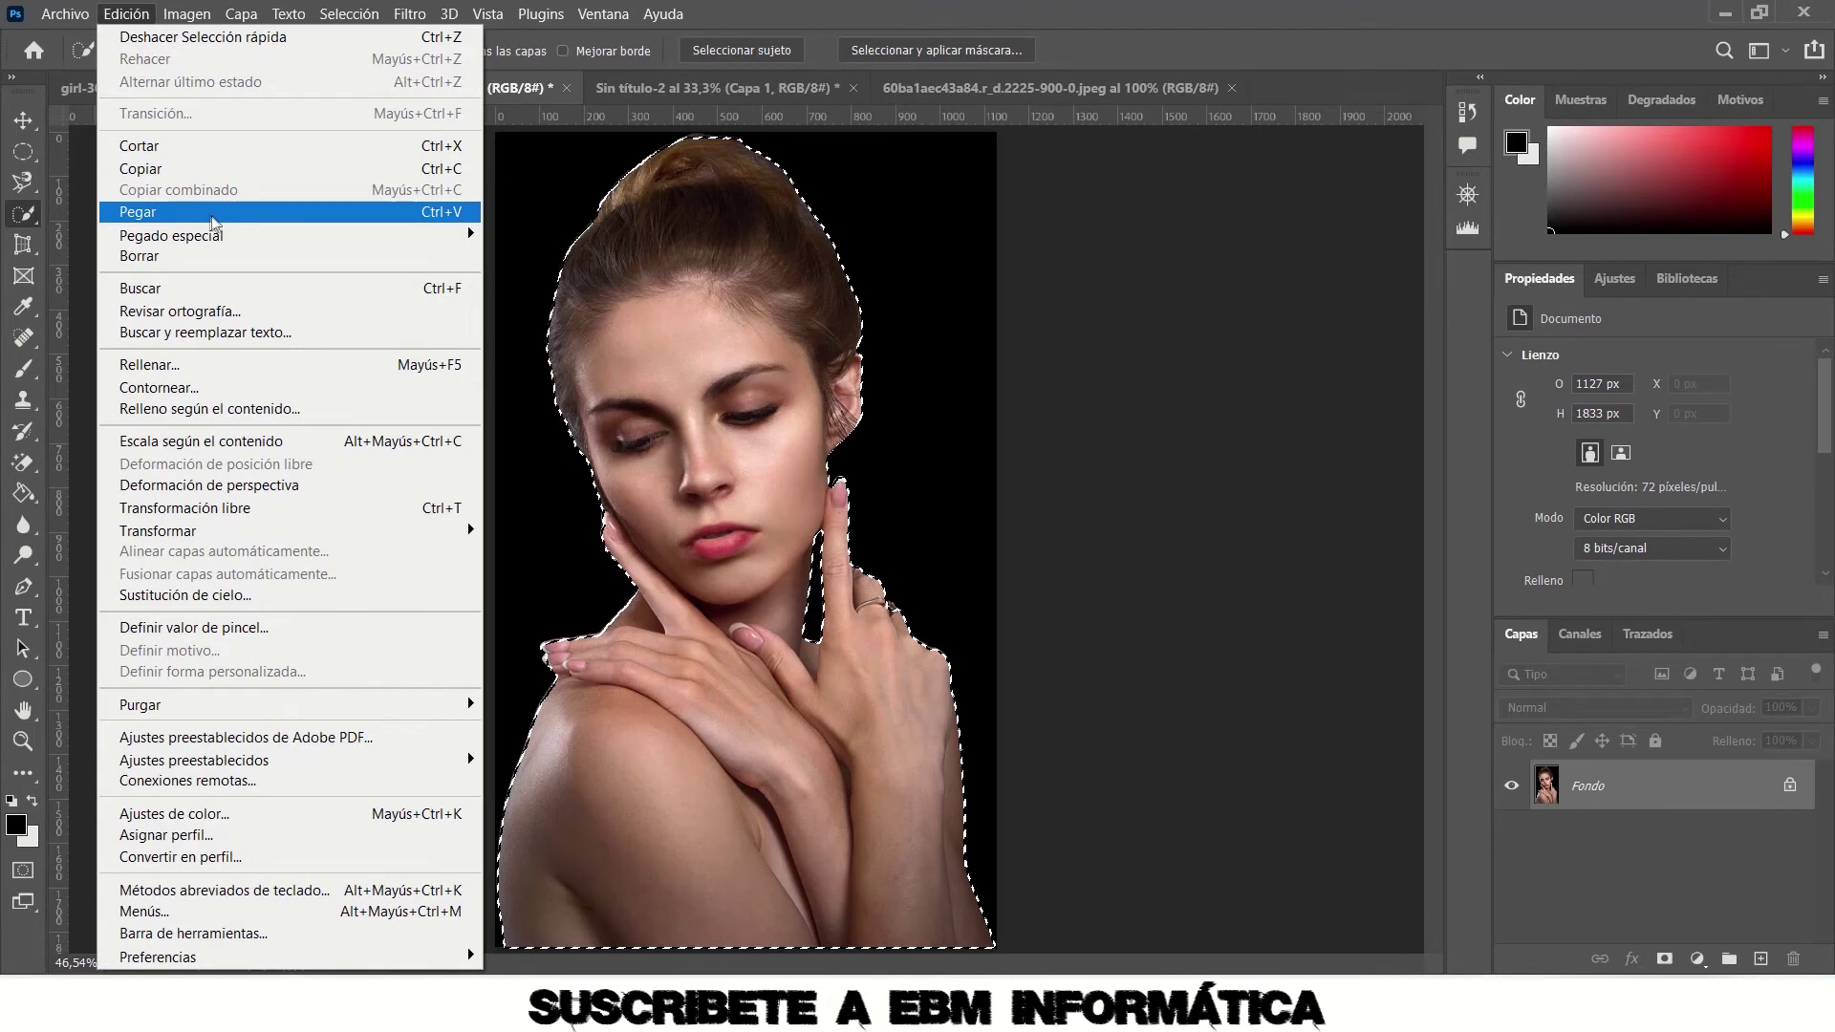
left_click(141, 169)
left_click(898, 89)
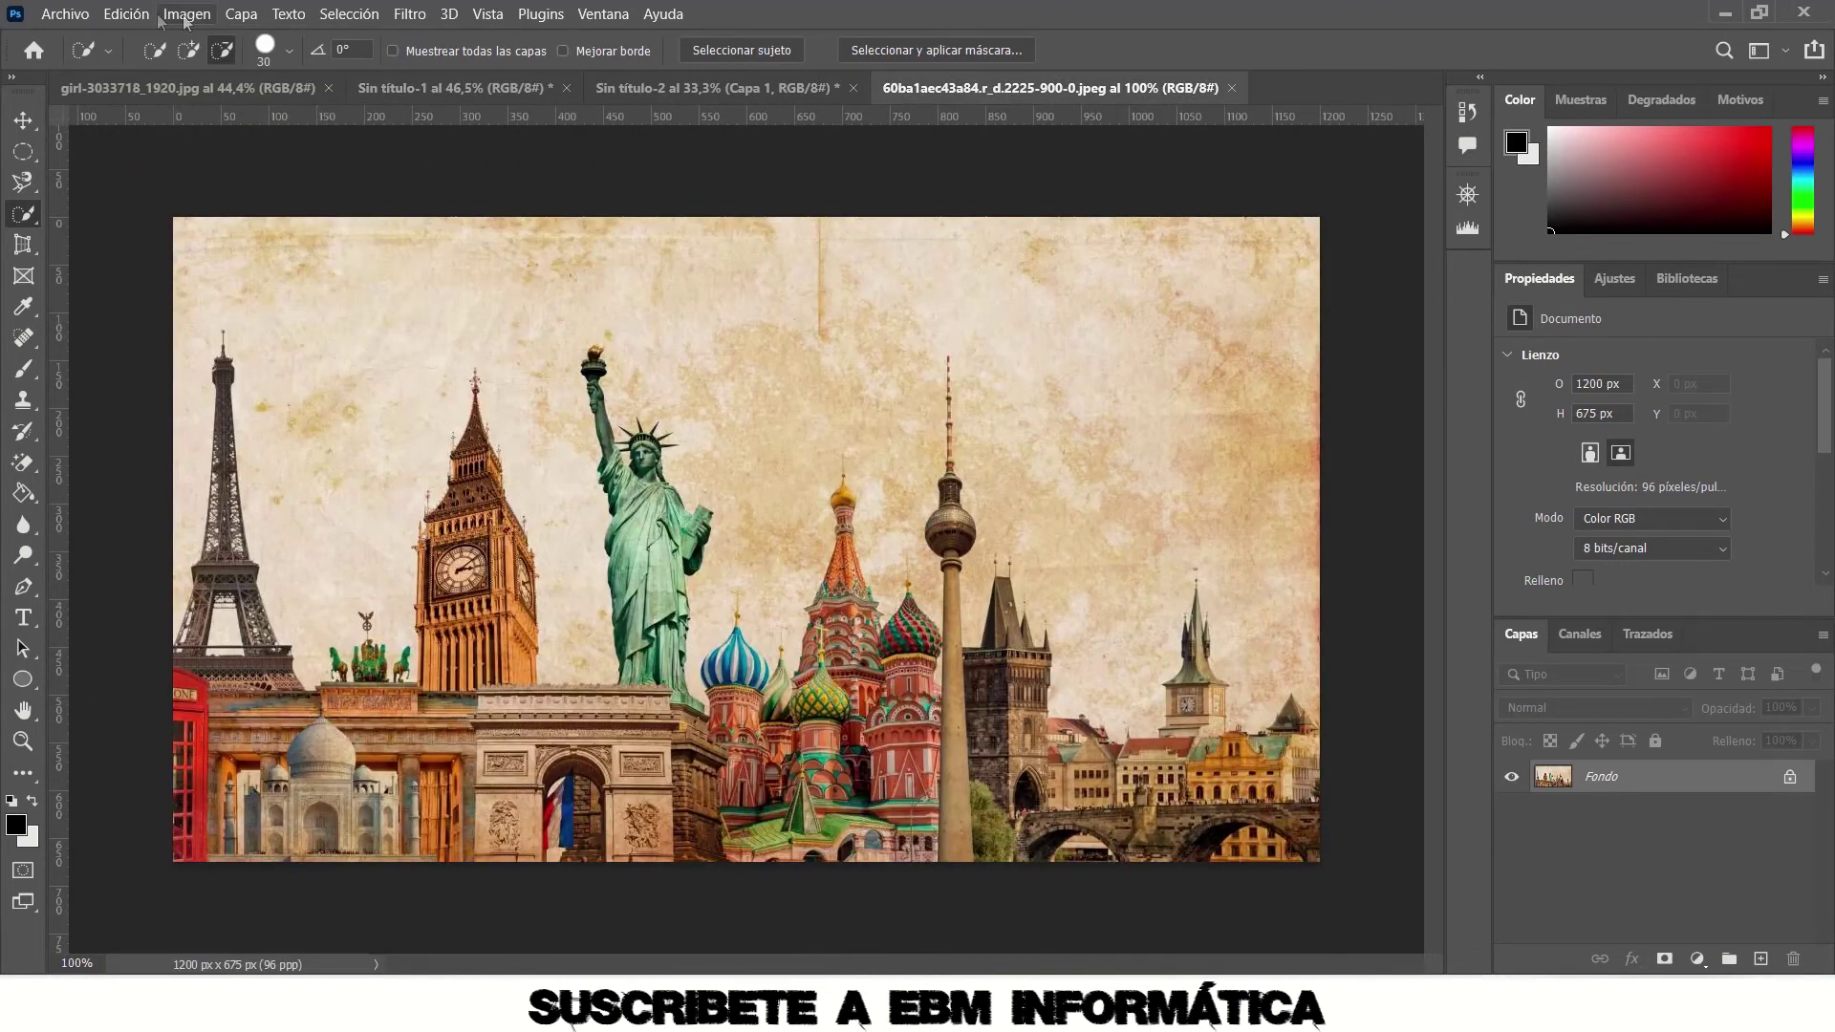
left_click(126, 13)
left_click(209, 213)
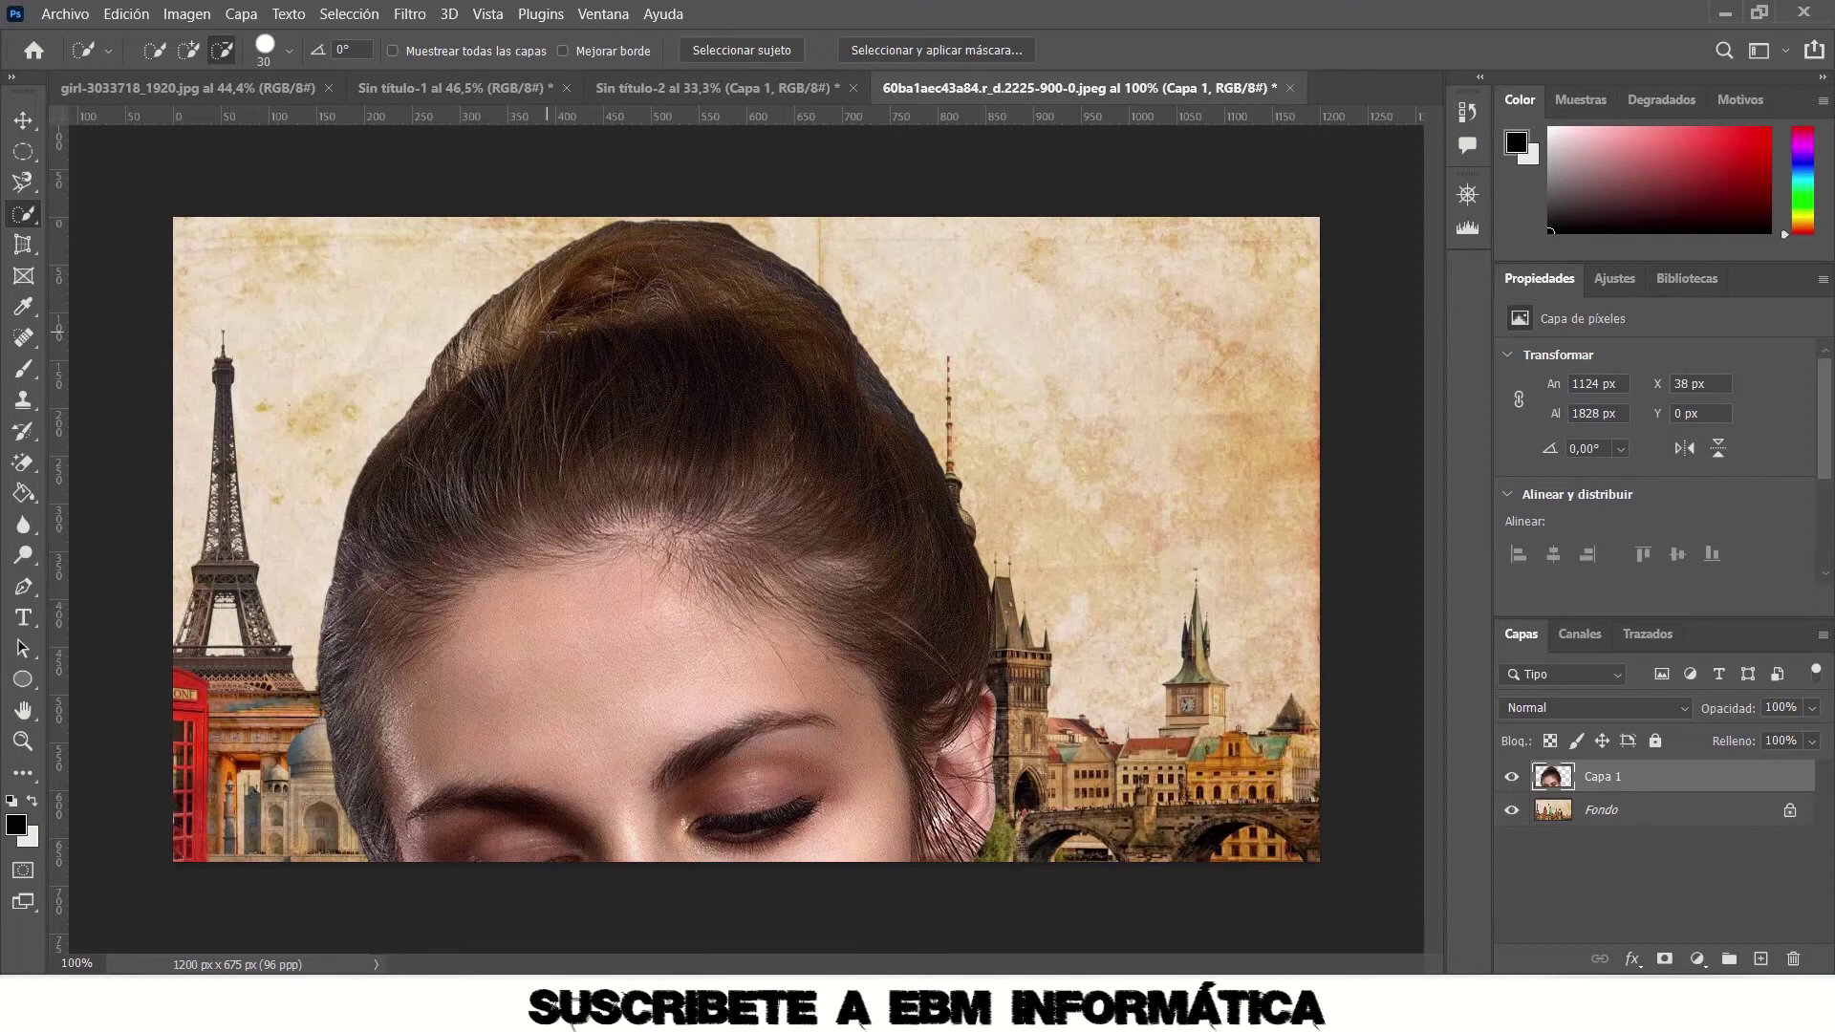
left_click(30, 125)
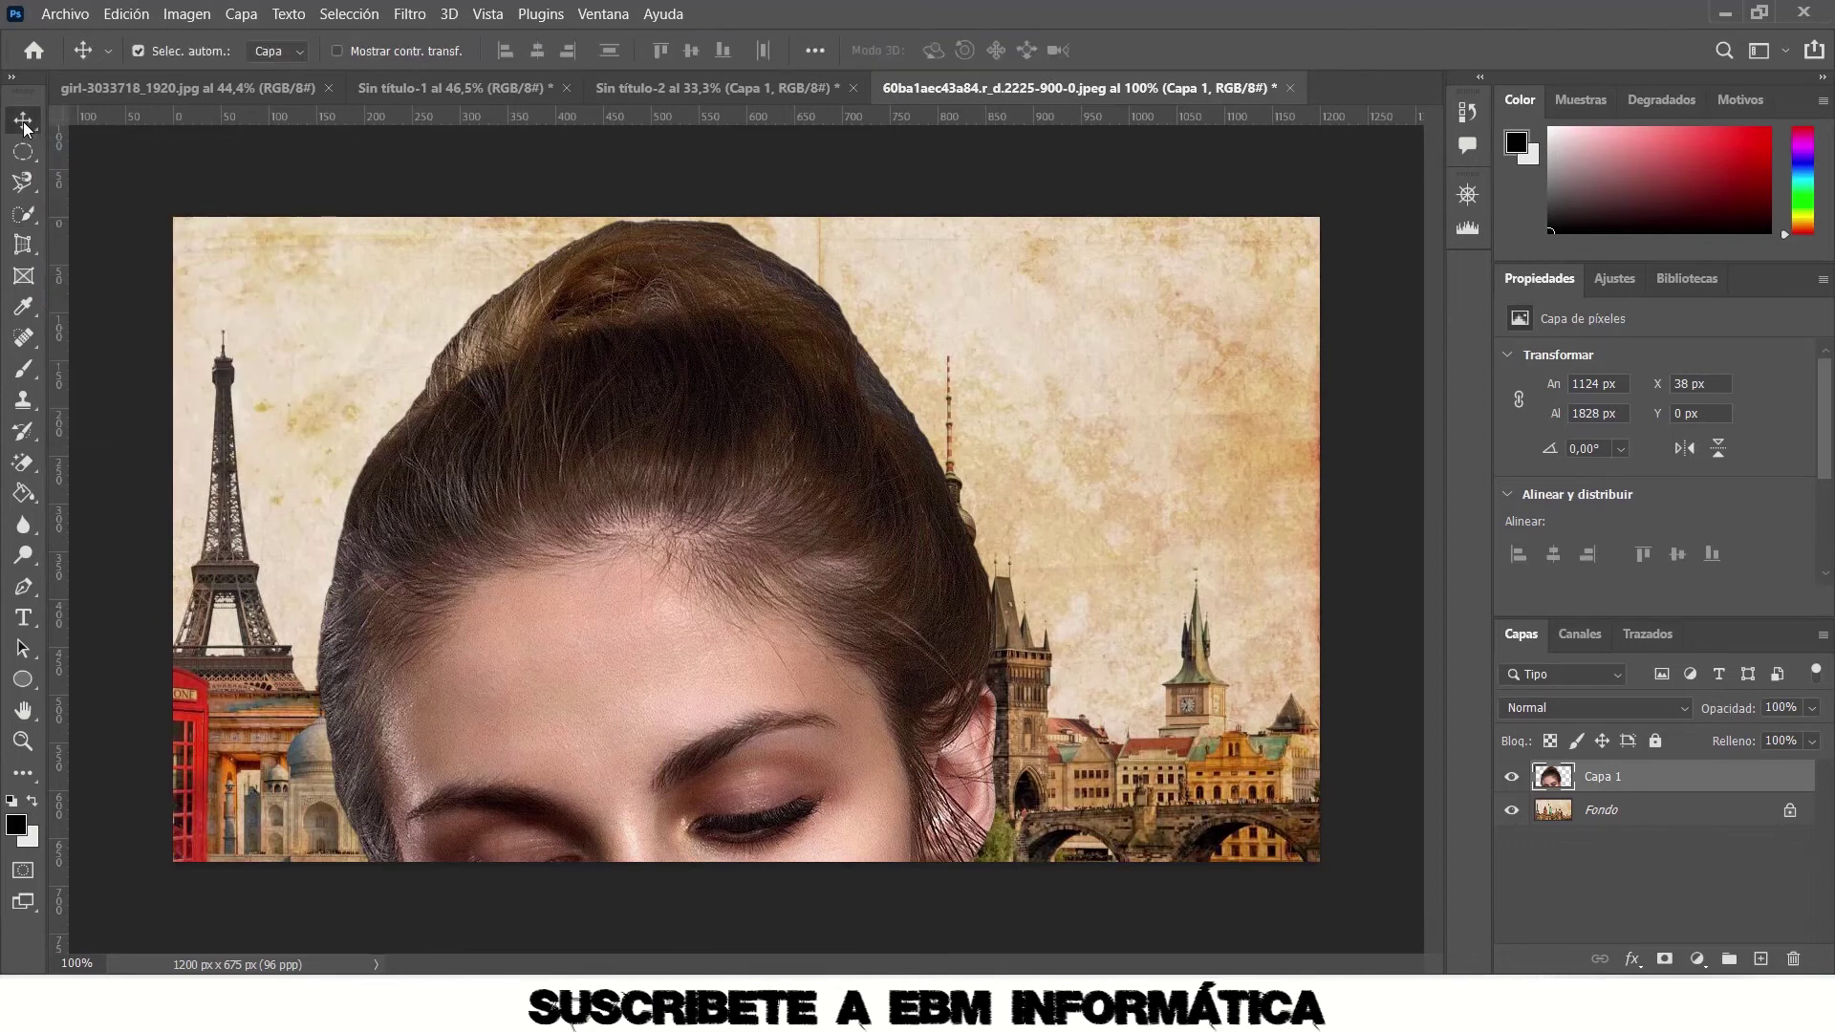
With transform controls shown, scale and move the pasted woman into the collage and commit.
left_click(337, 51)
left_click_drag(209, 217, 659, 765)
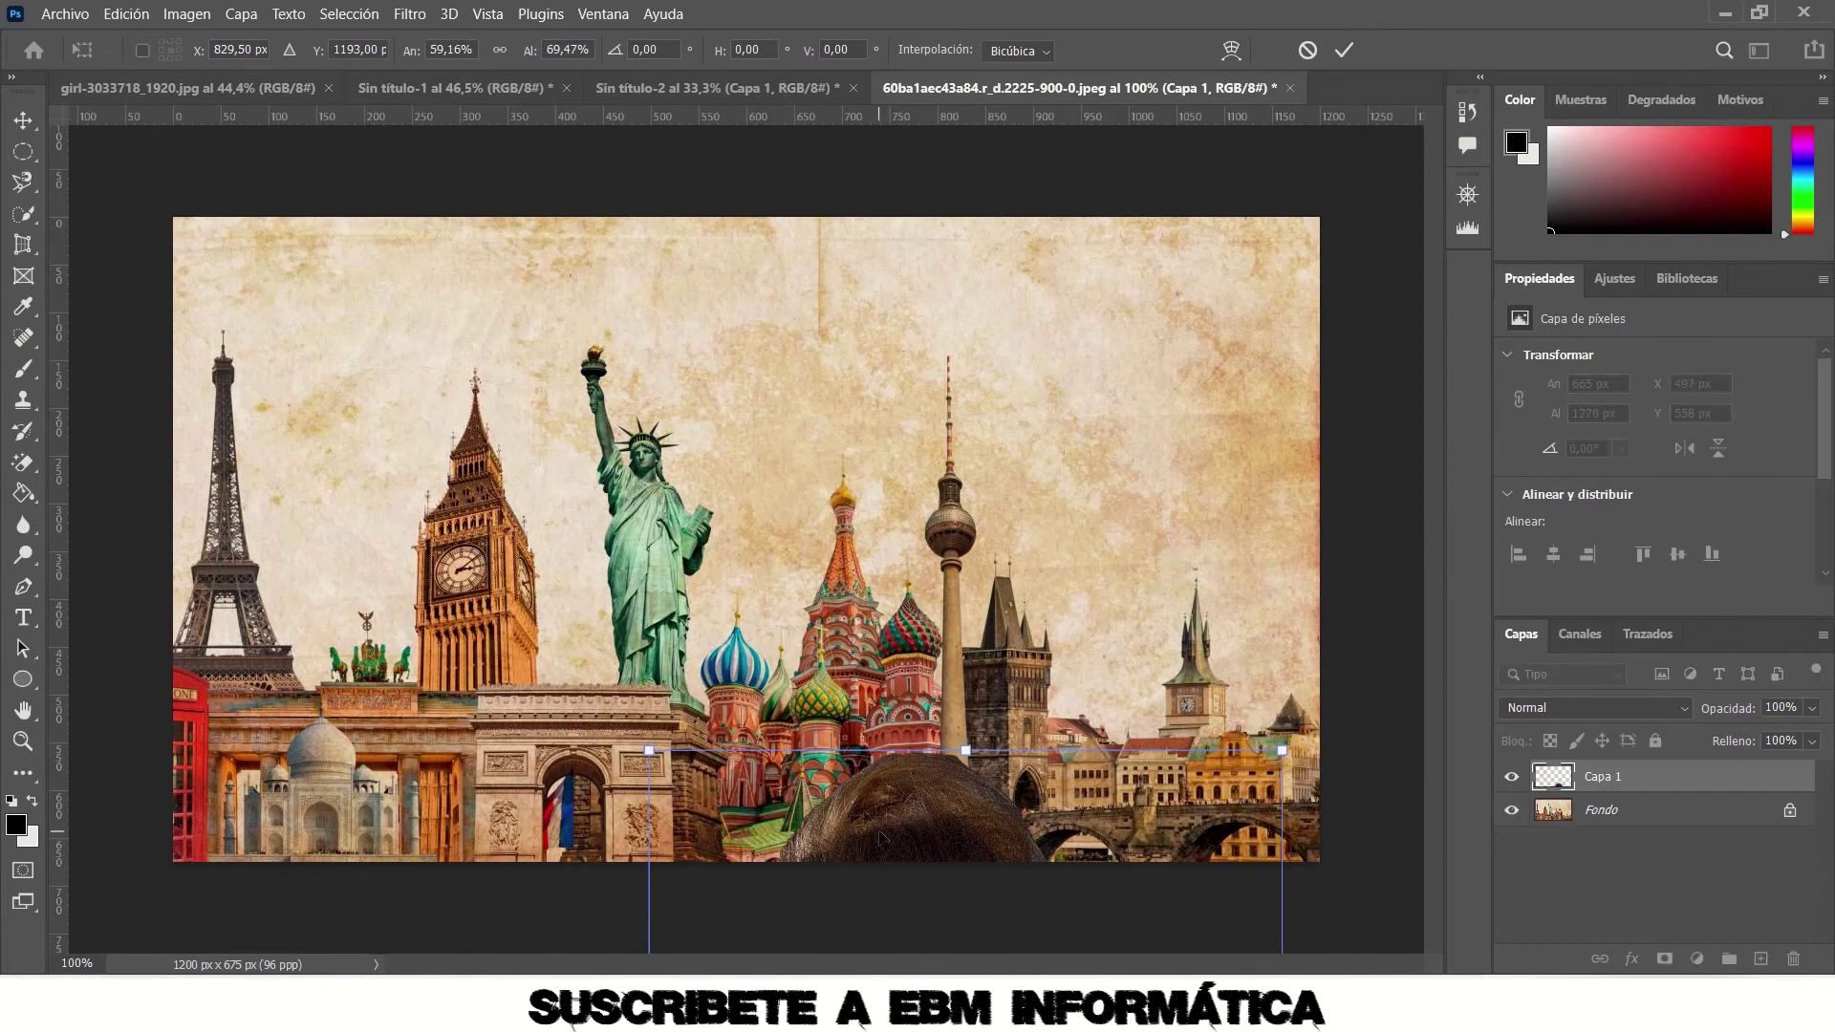
left_click_drag(881, 837, 582, 354)
left_click_drag(352, 263, 457, 319)
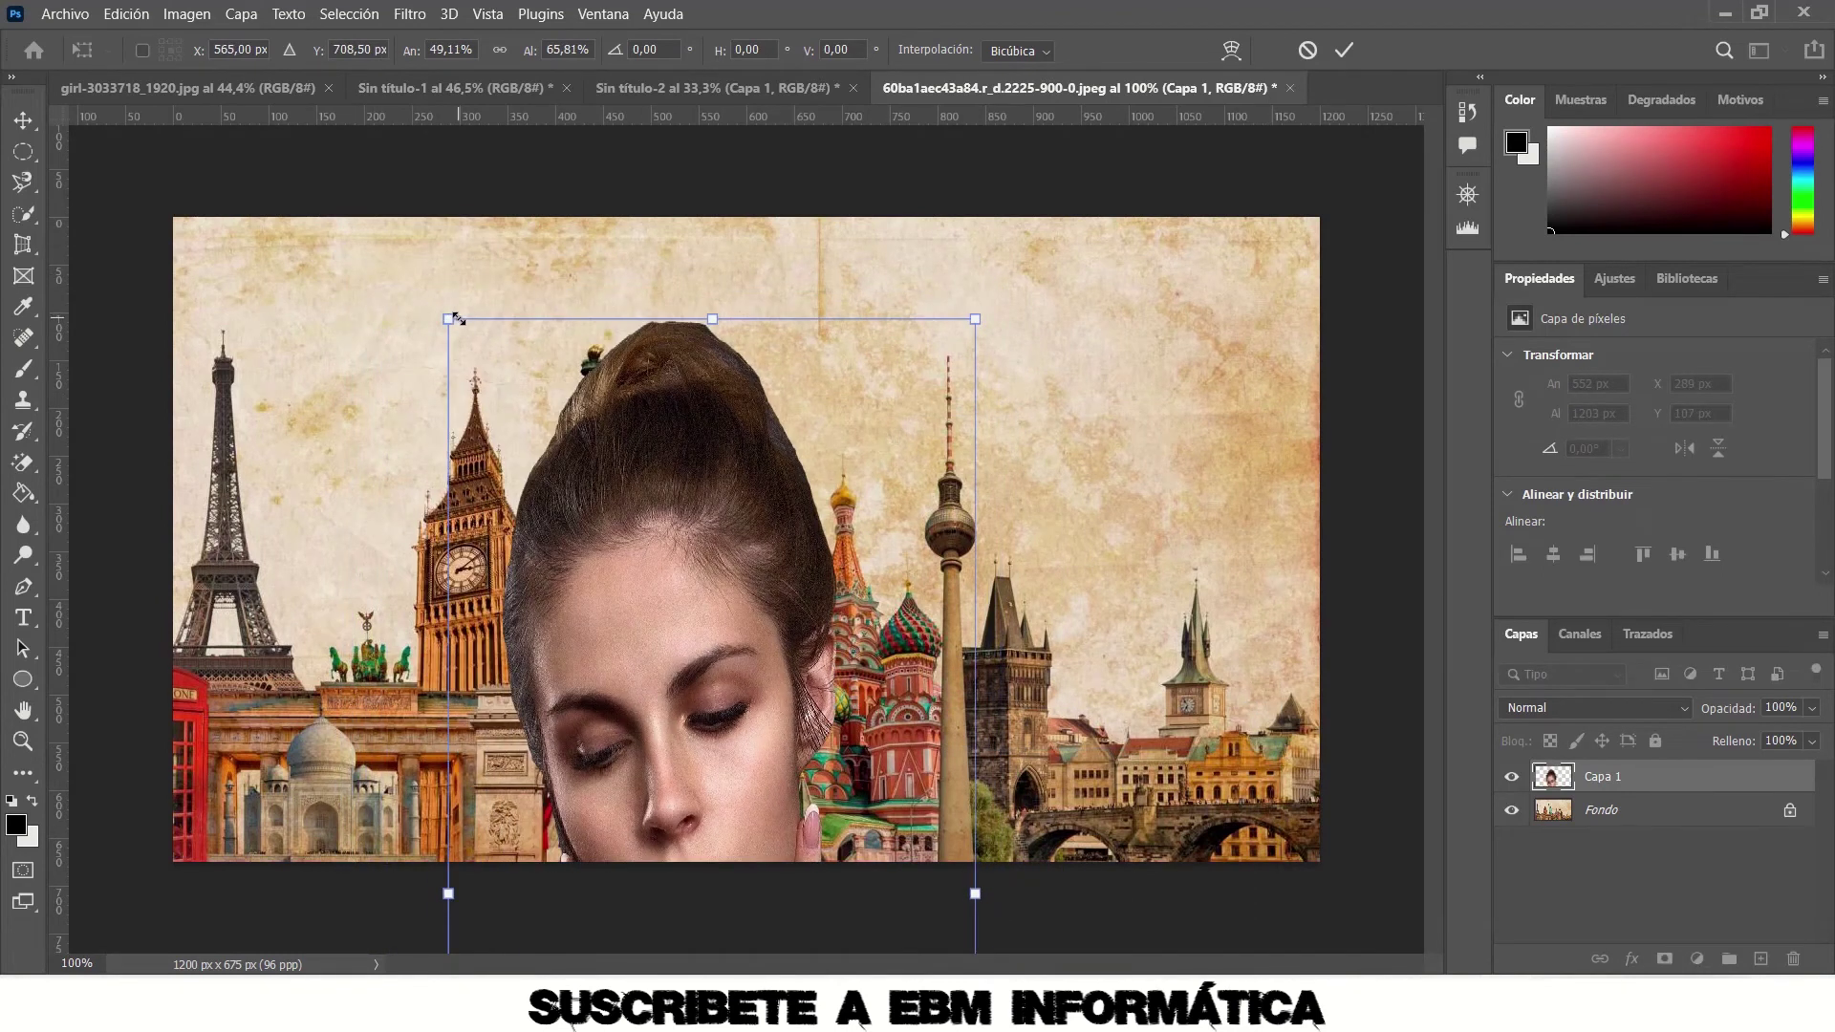
key("ctrl+z")
key("ctrl+z")
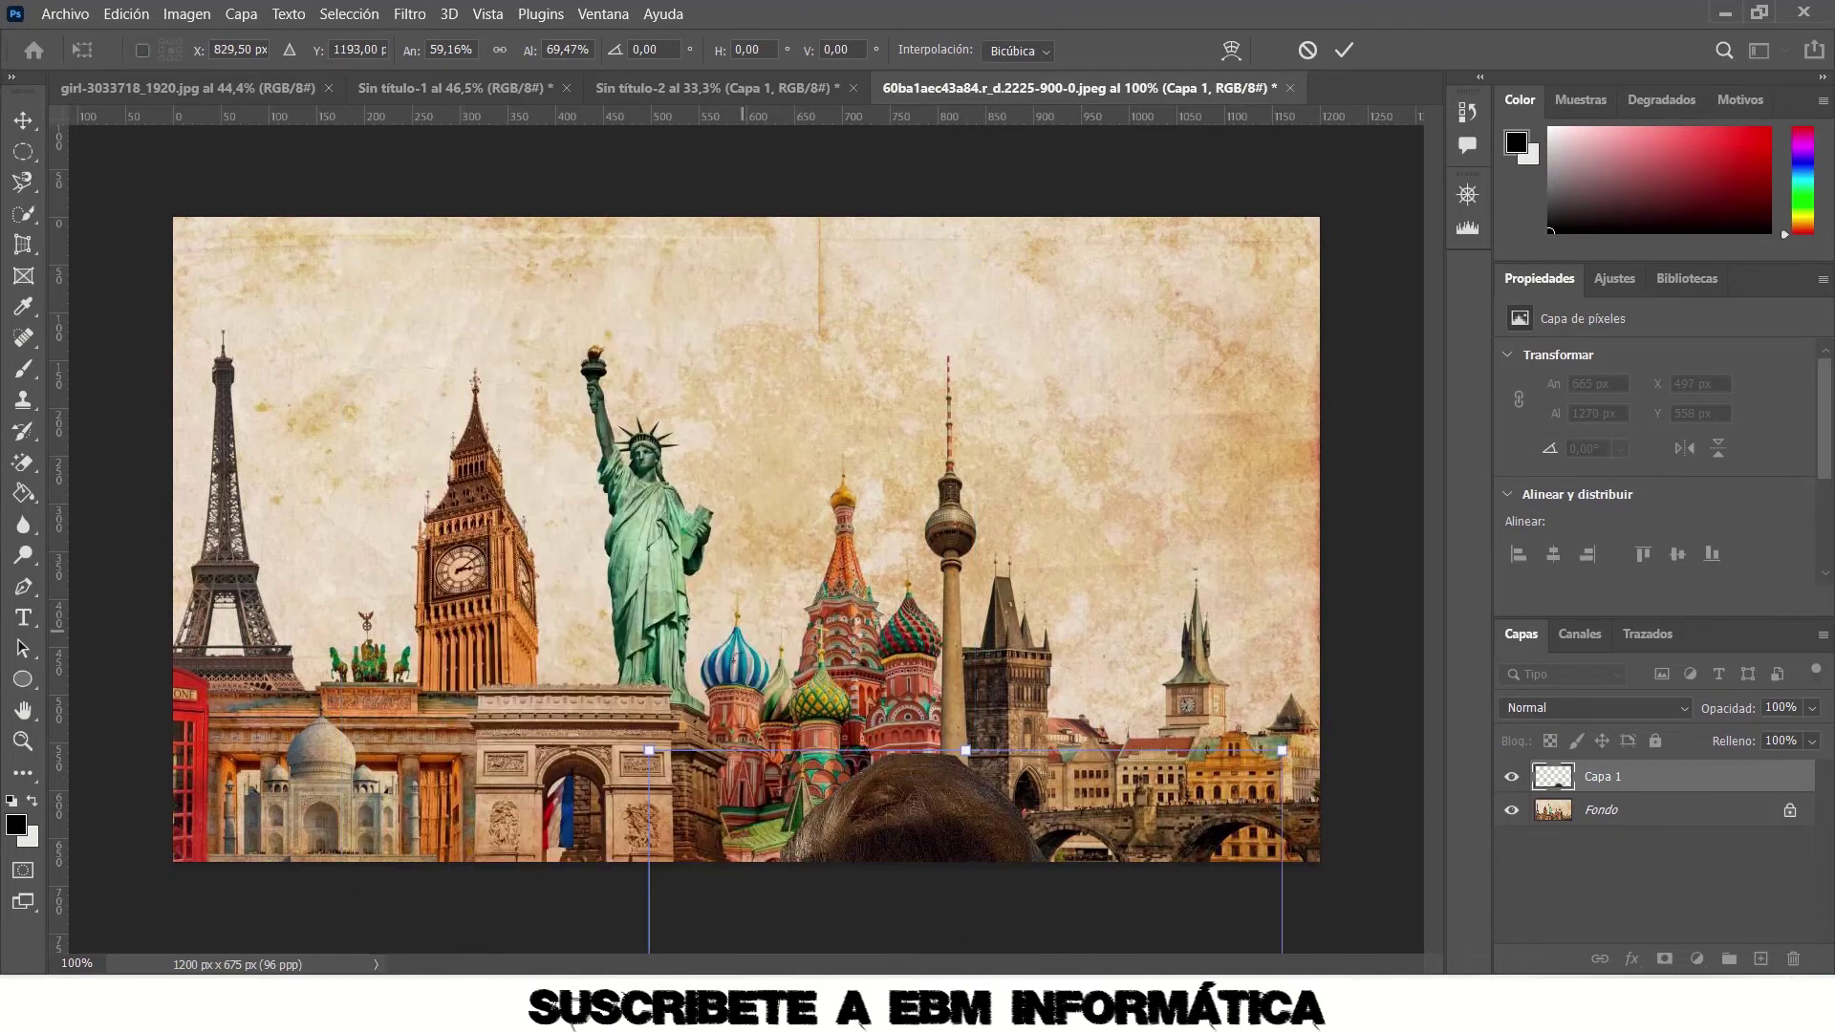
left_click_drag(890, 858, 514, 363)
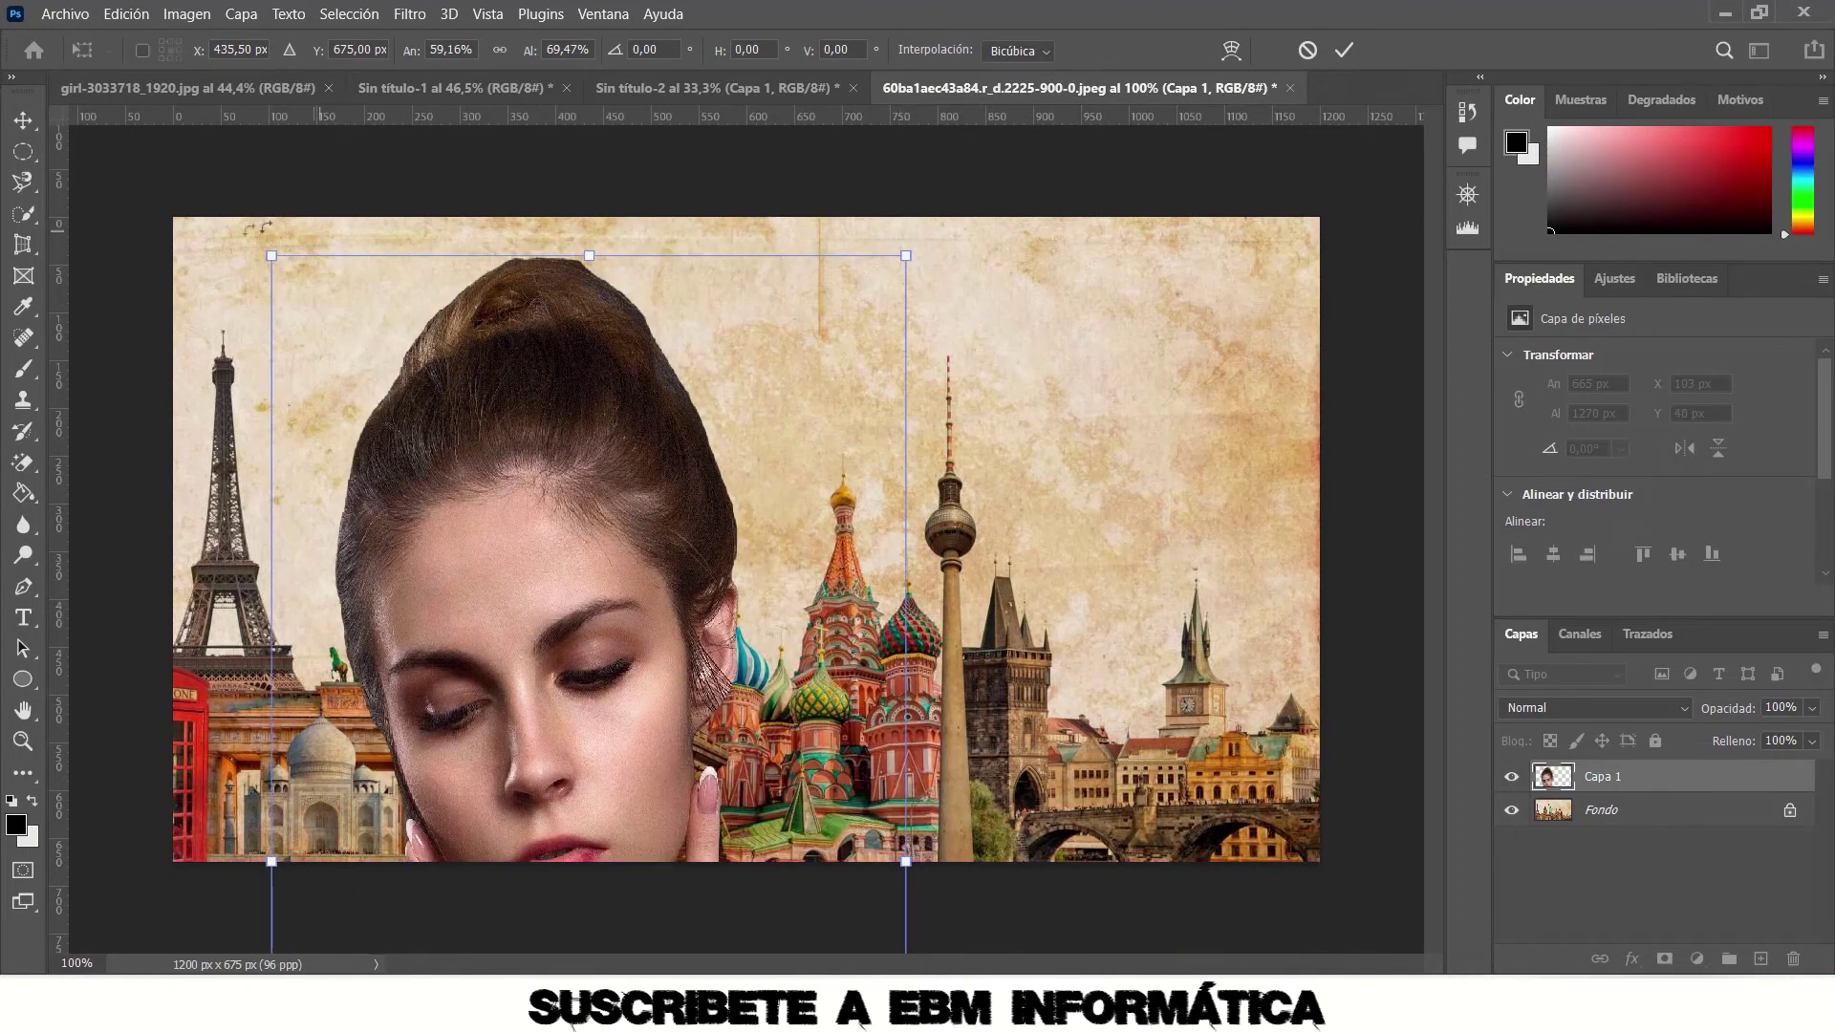
left_click_drag(268, 256, 513, 716)
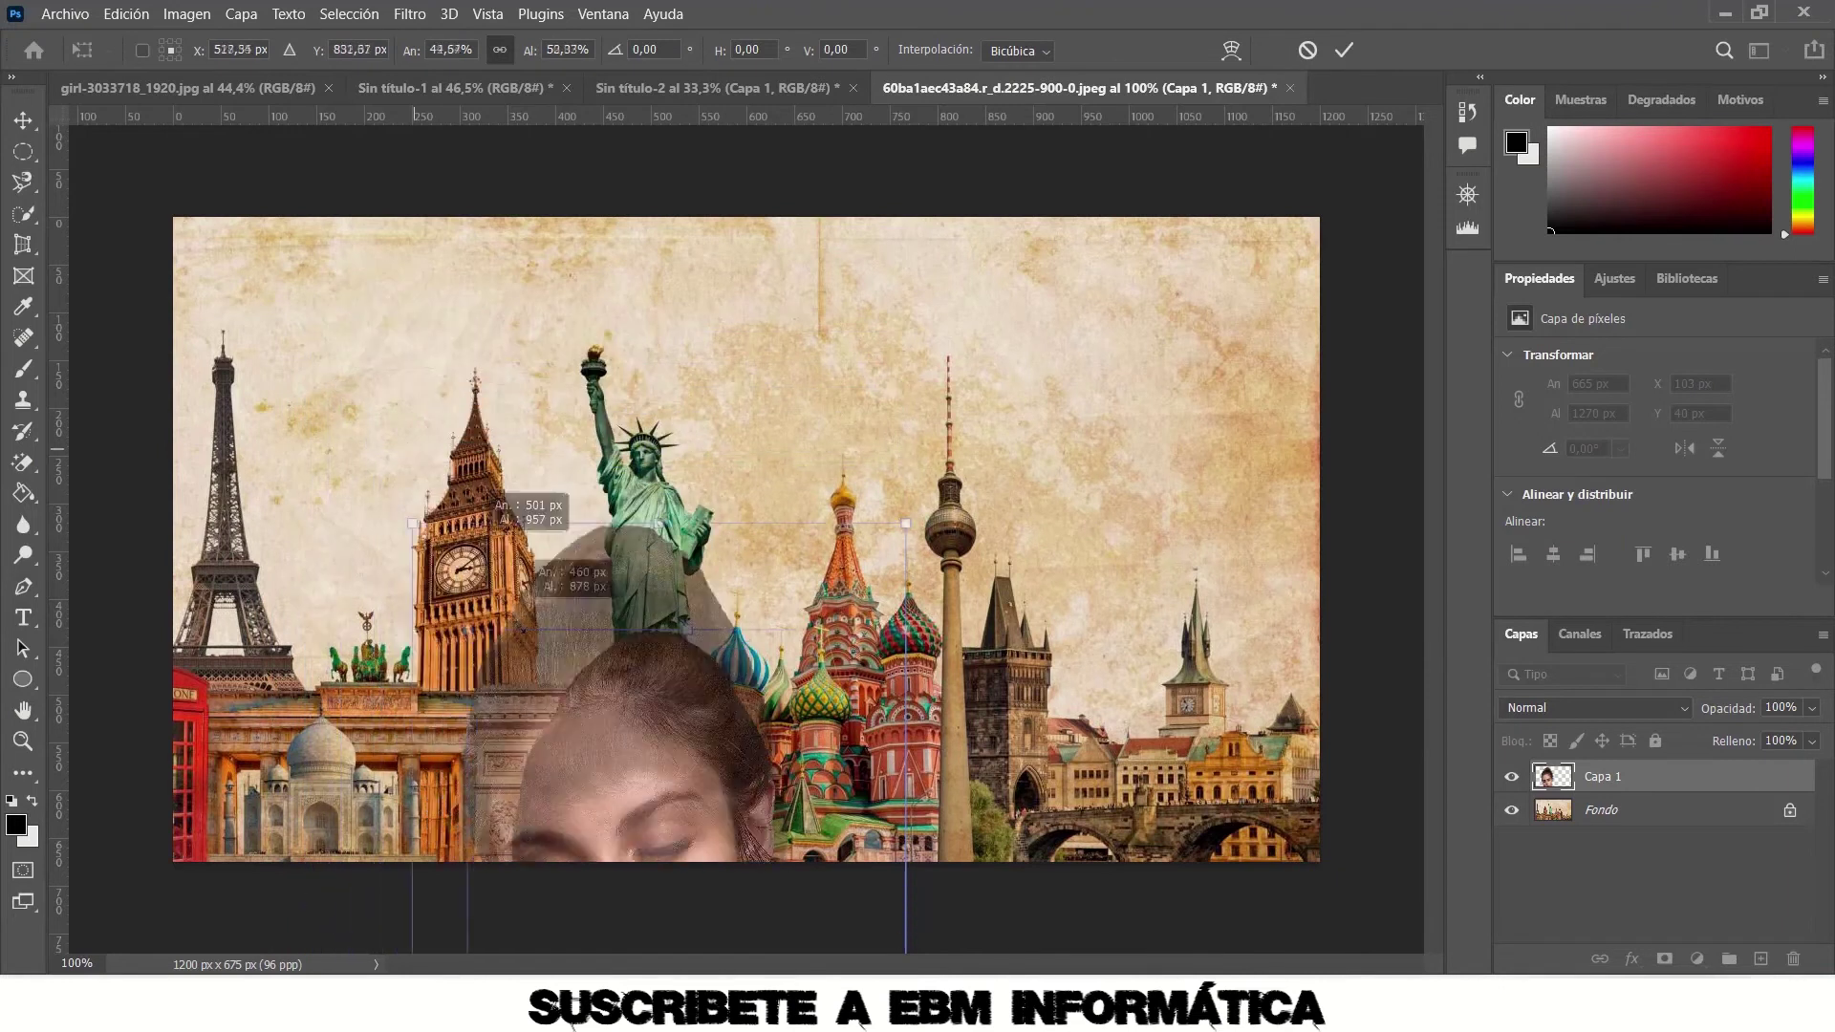
left_click_drag(669, 777, 546, 378)
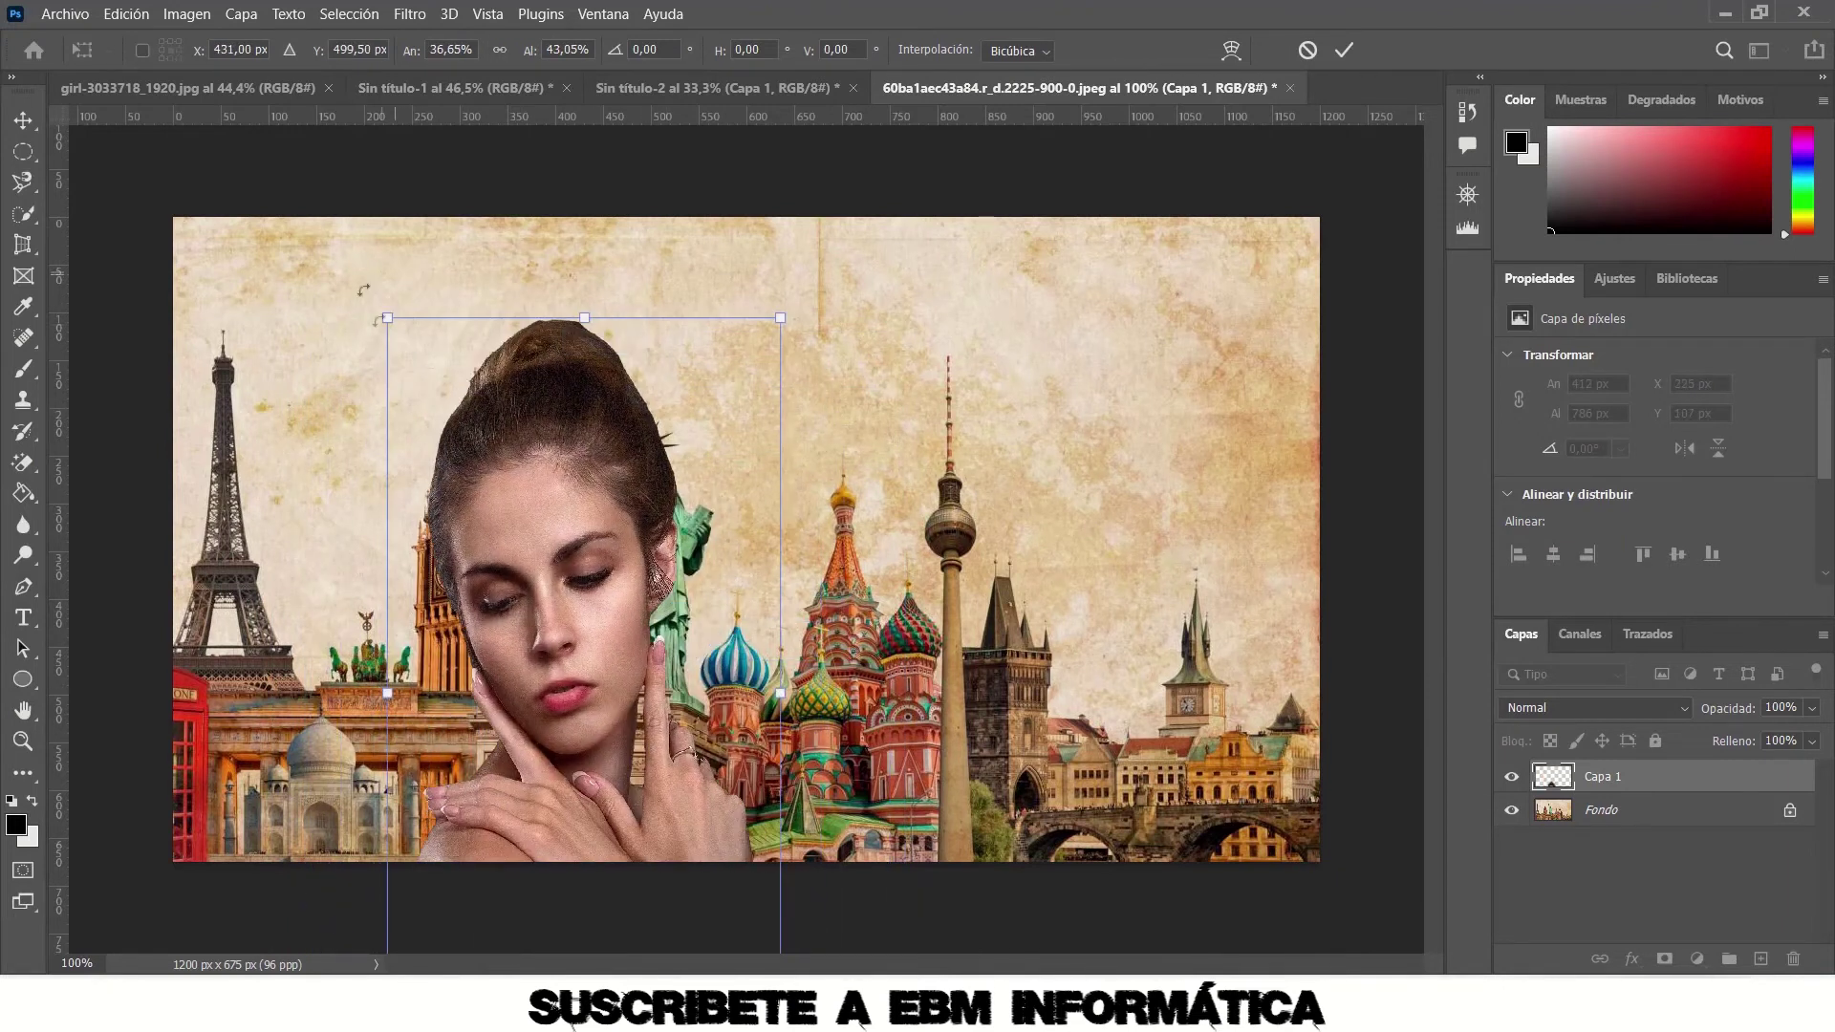
left_click_drag(392, 321, 504, 529)
left_click_drag(583, 656, 791, 448)
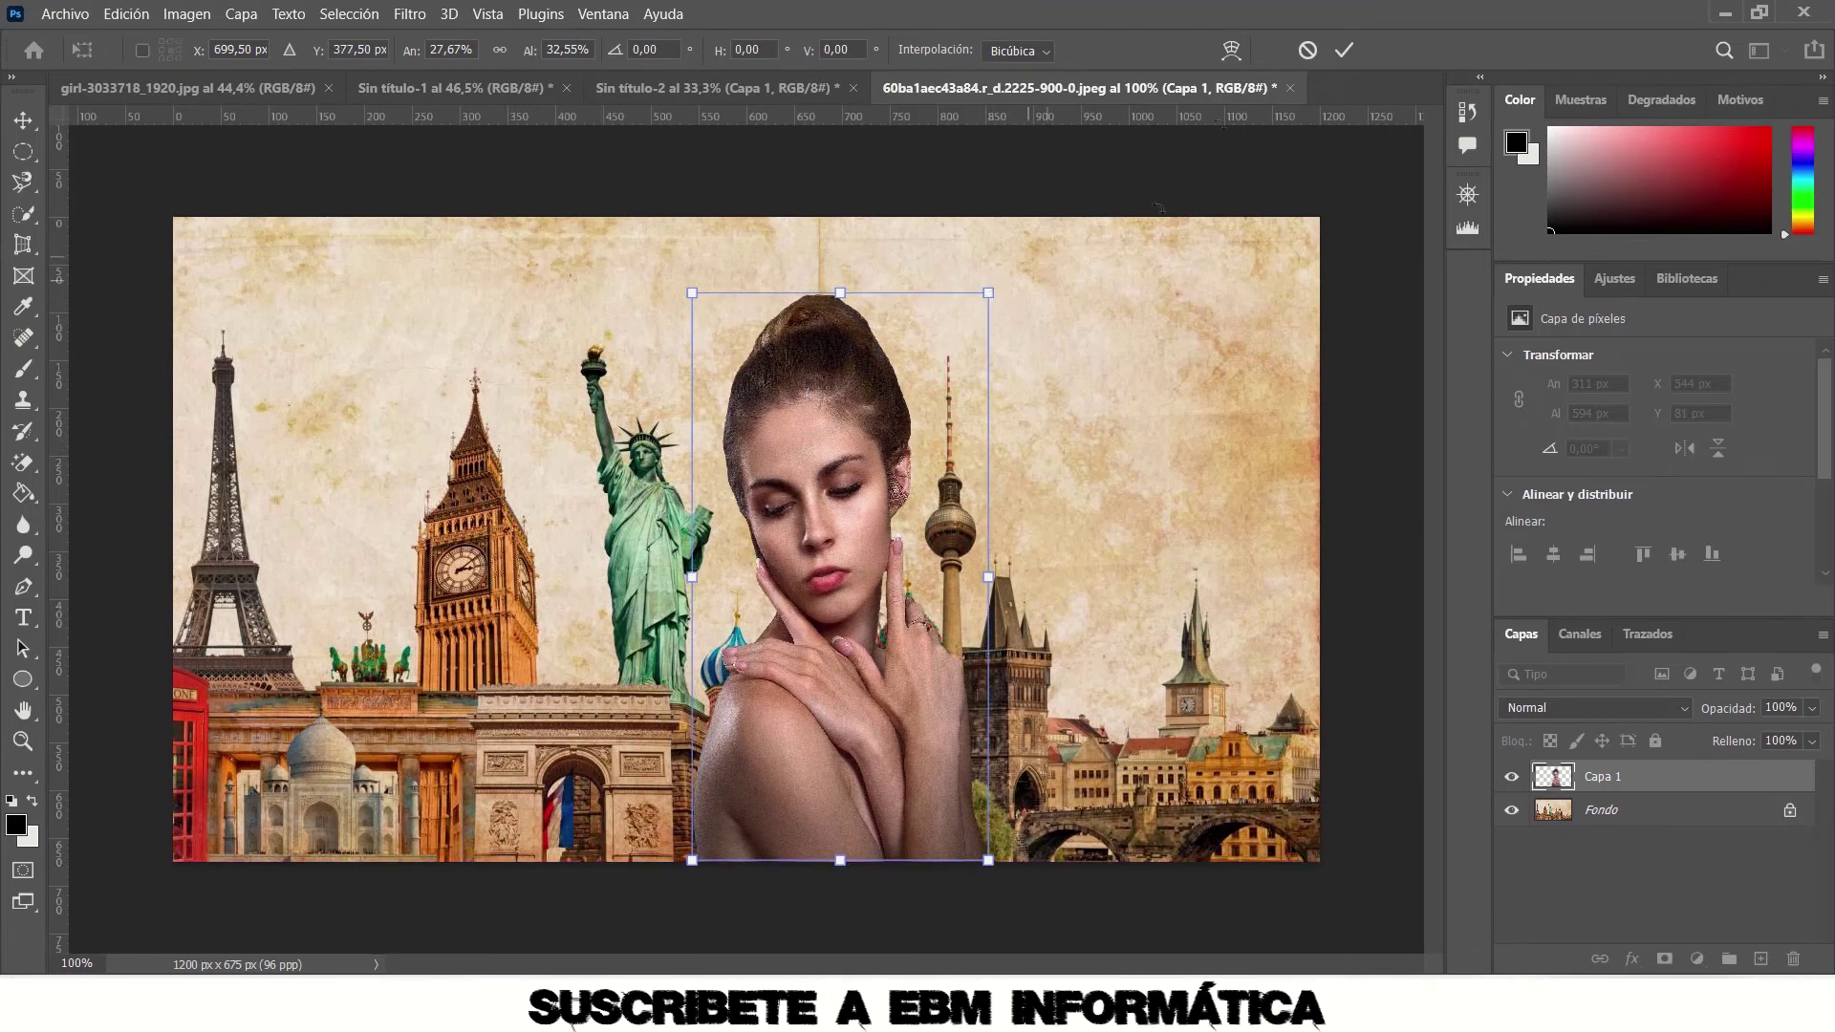
left_click(1351, 52)
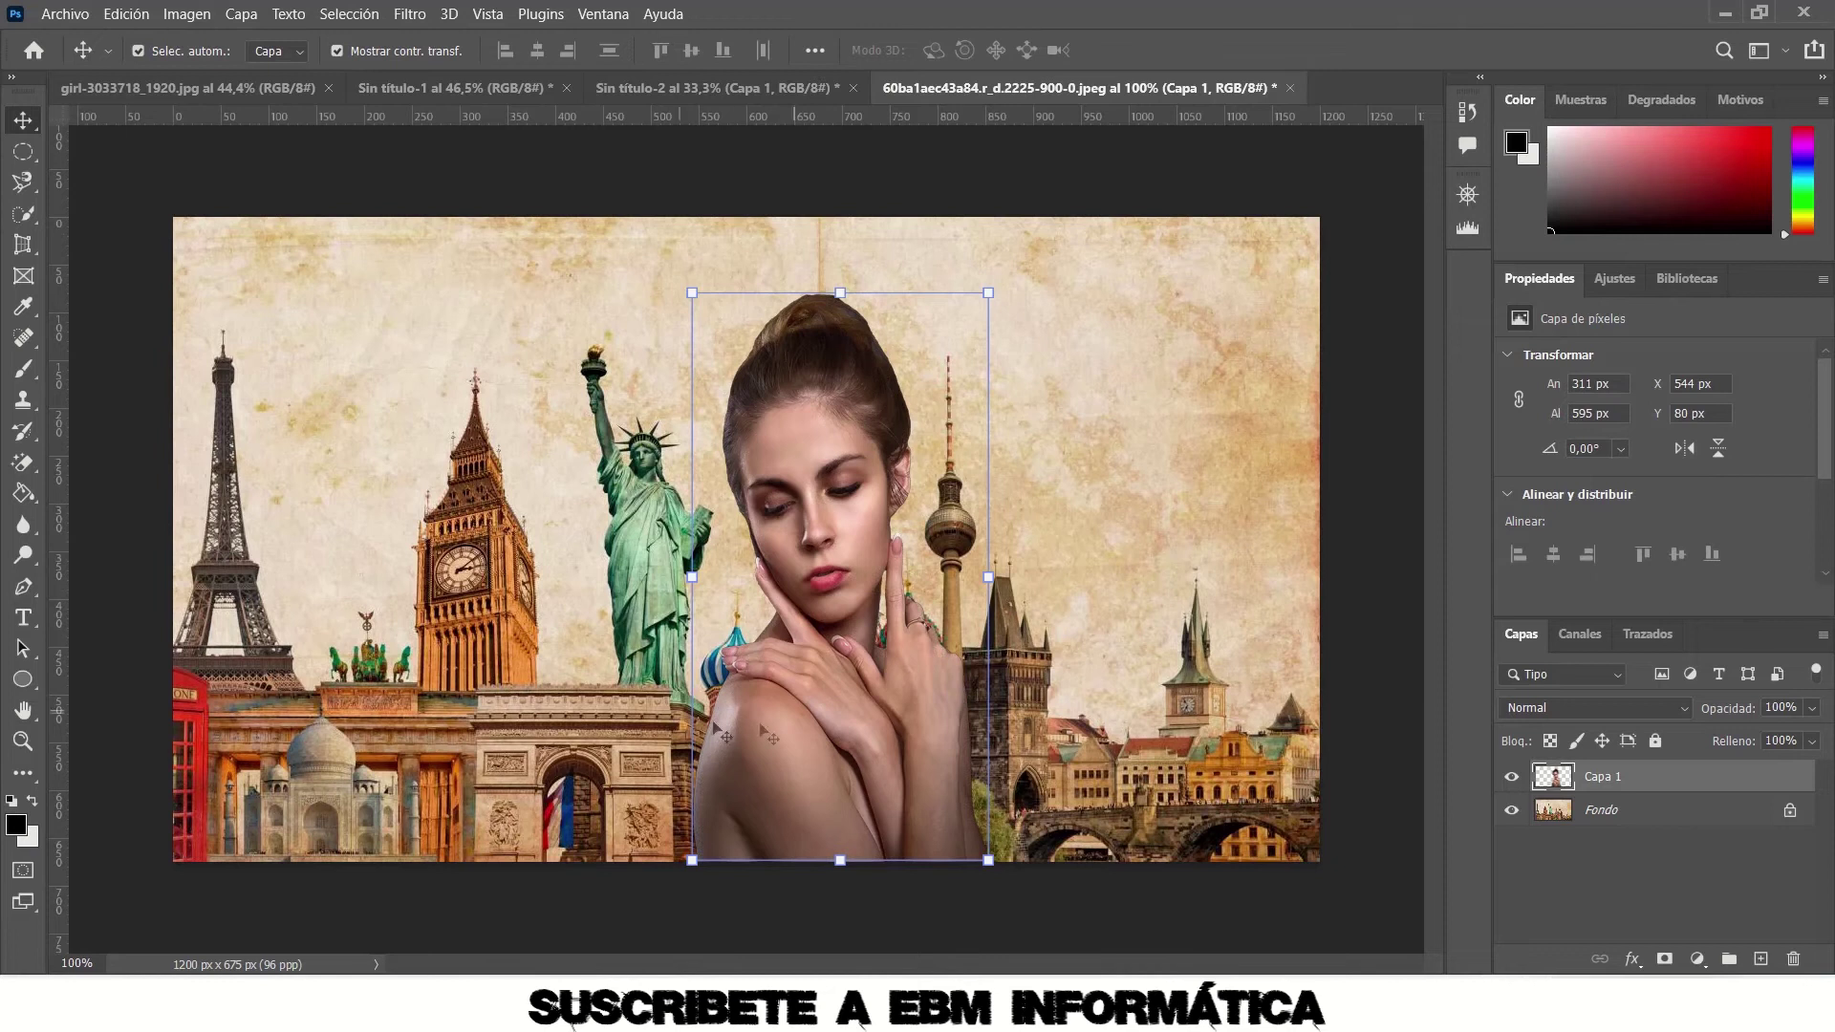
Delete and re-paste the woman, scale her to about 369×600 px, centred on the bottom edge.
left_click(716, 88)
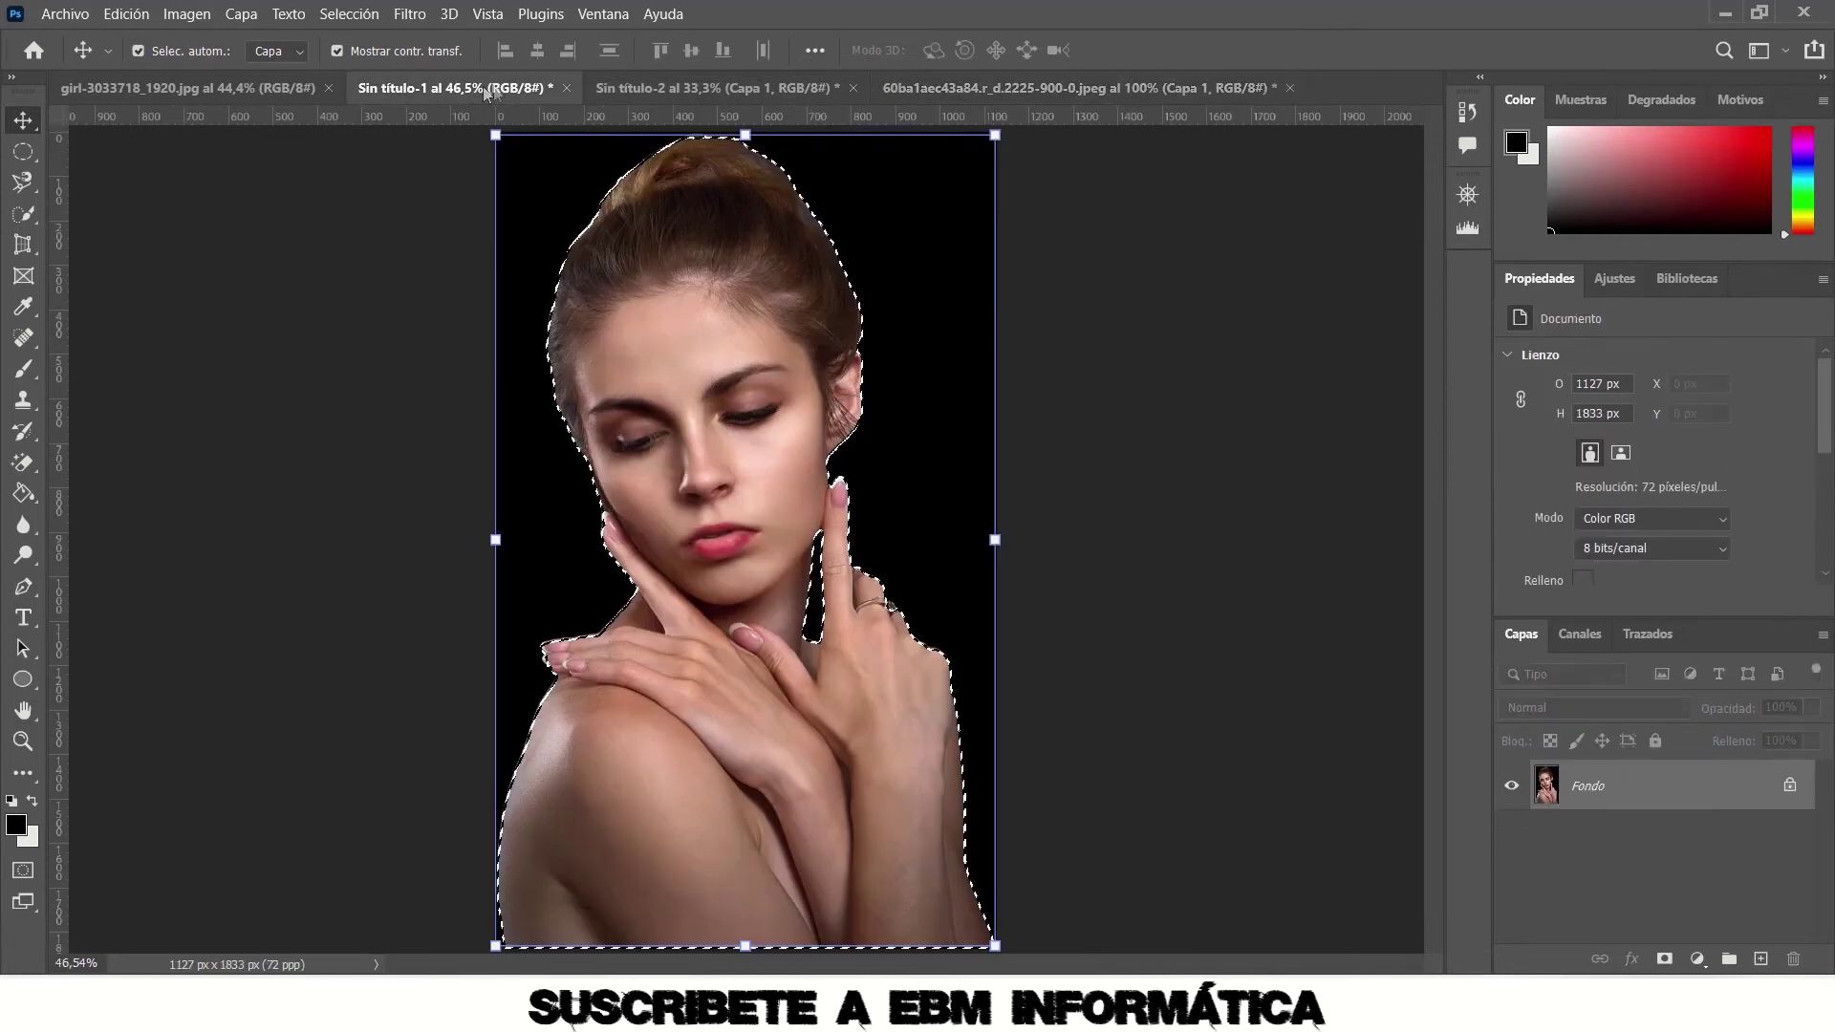
left_click(946, 88)
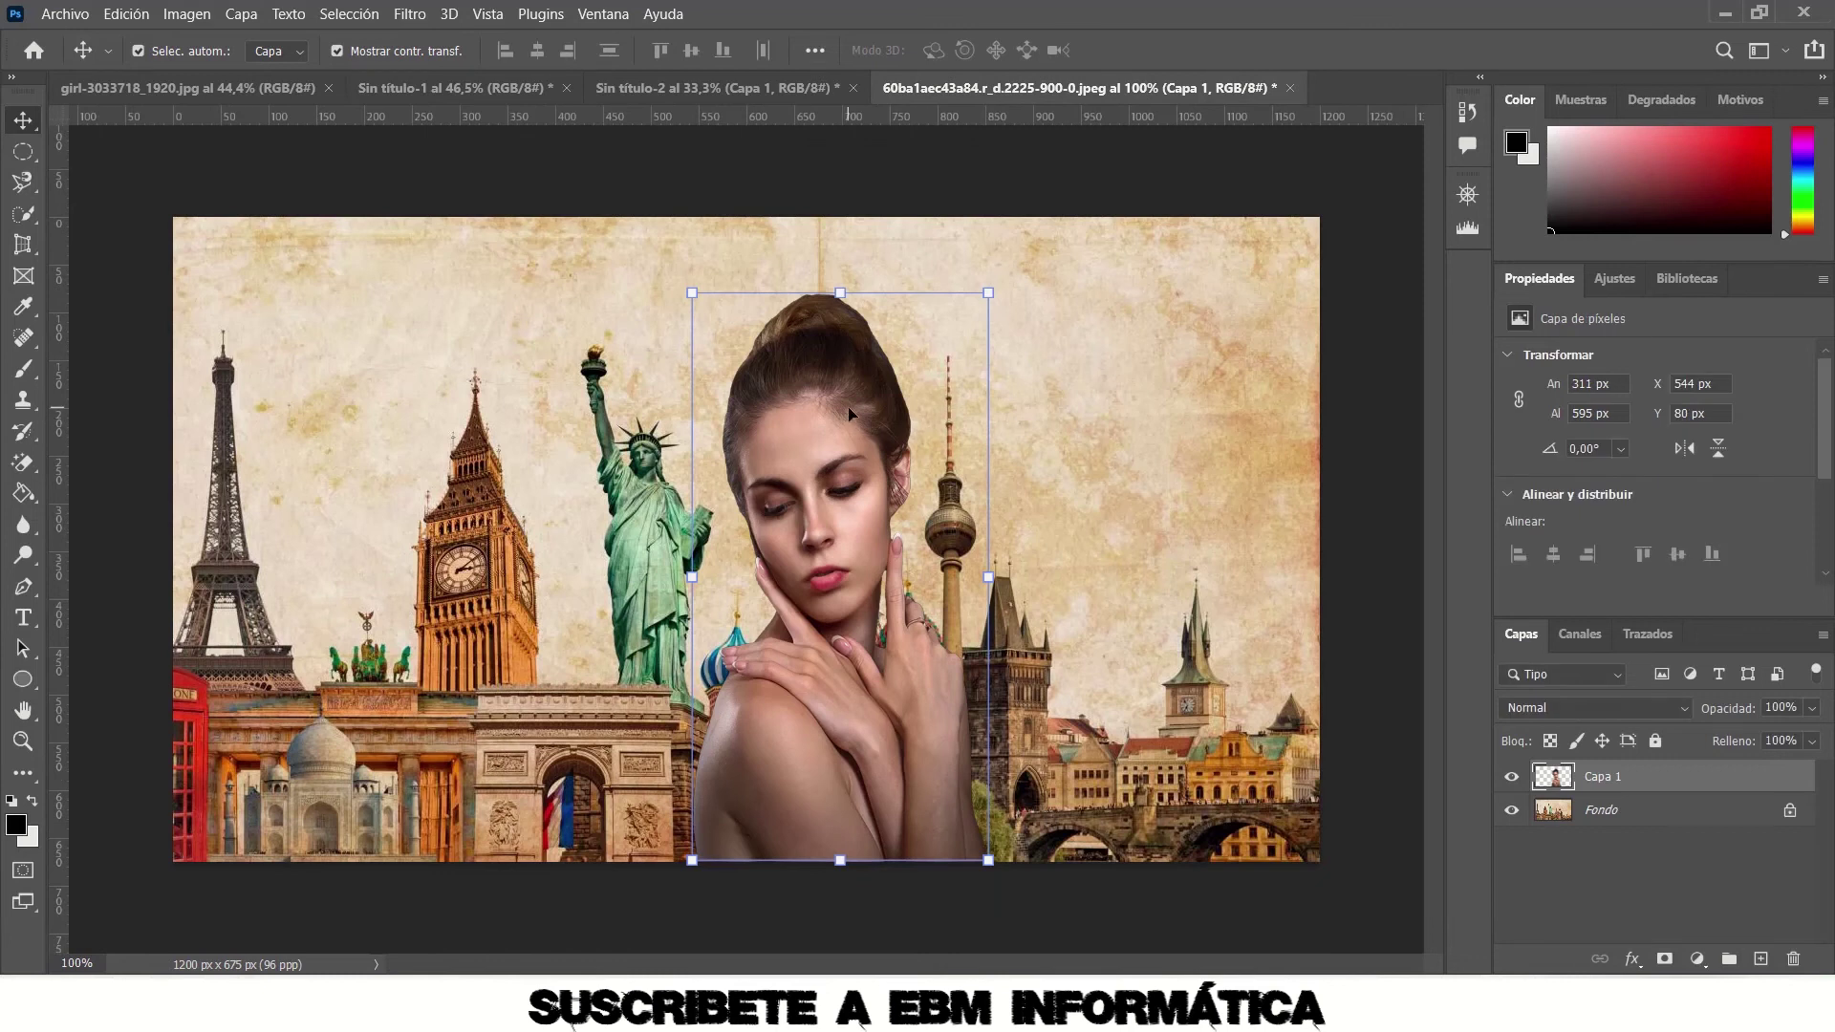
key("Delete")
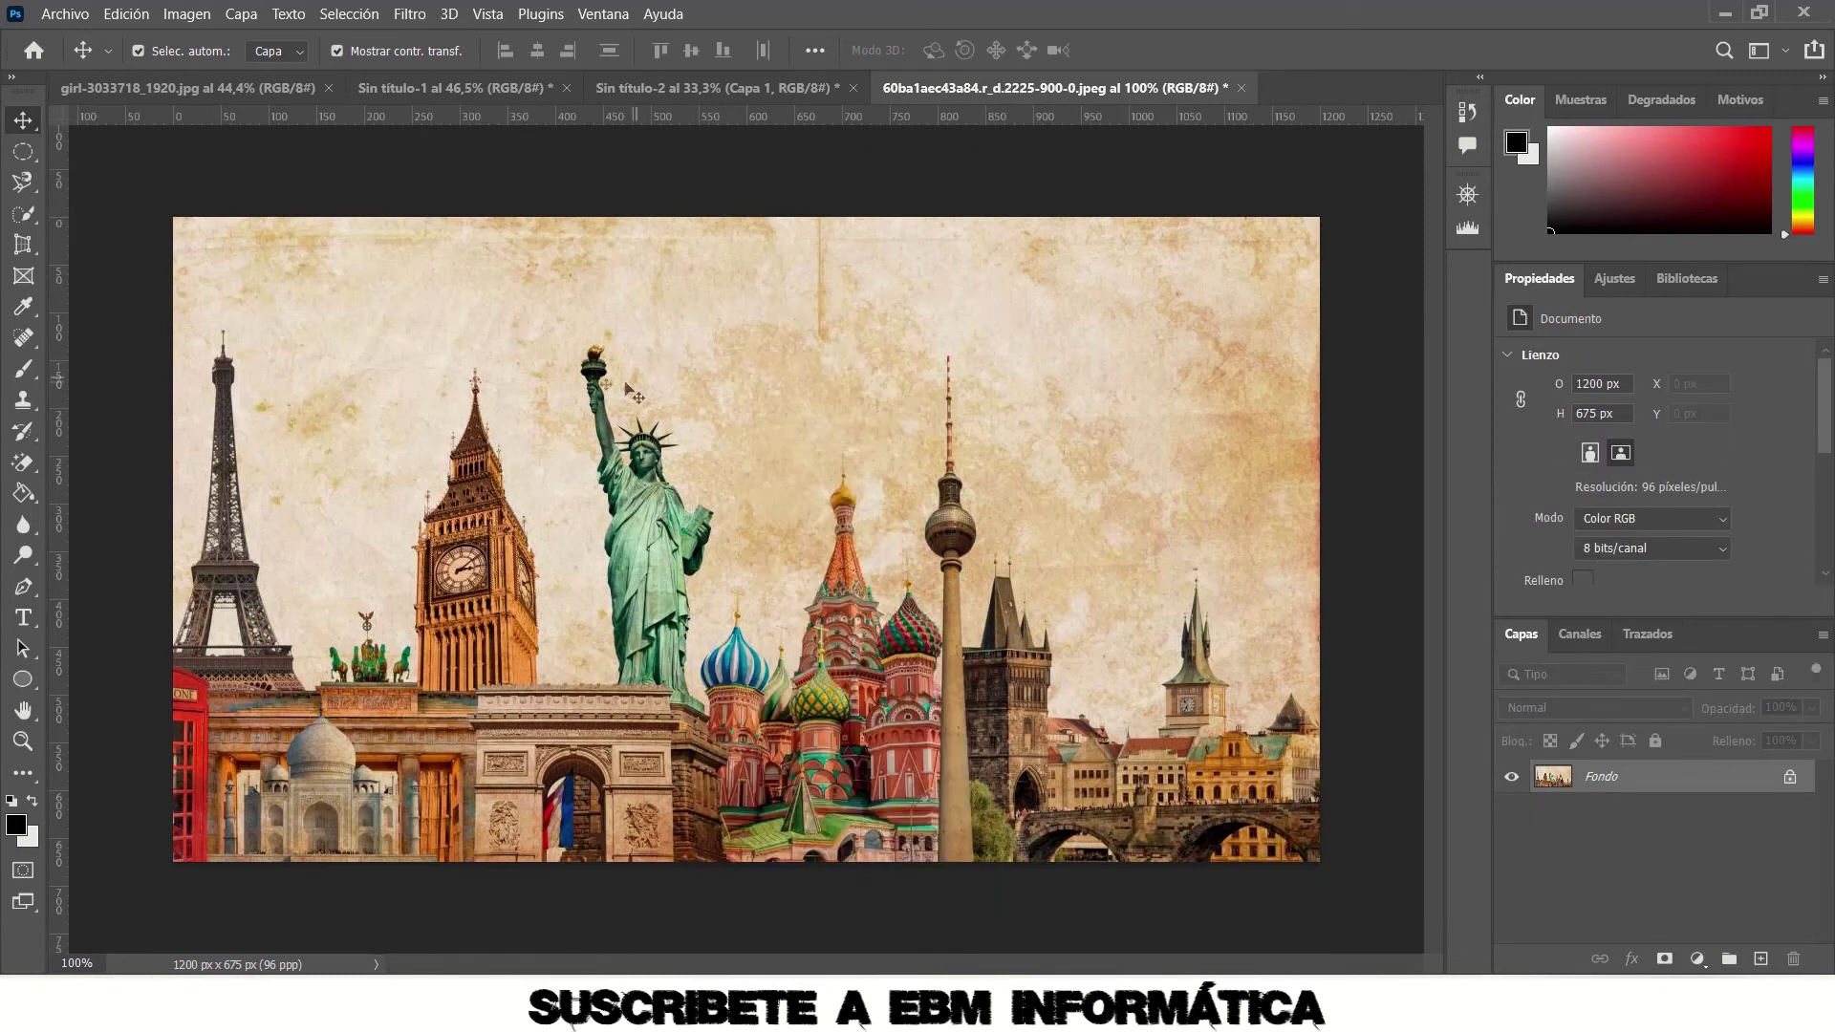
left_click(138, 14)
left_click(221, 212)
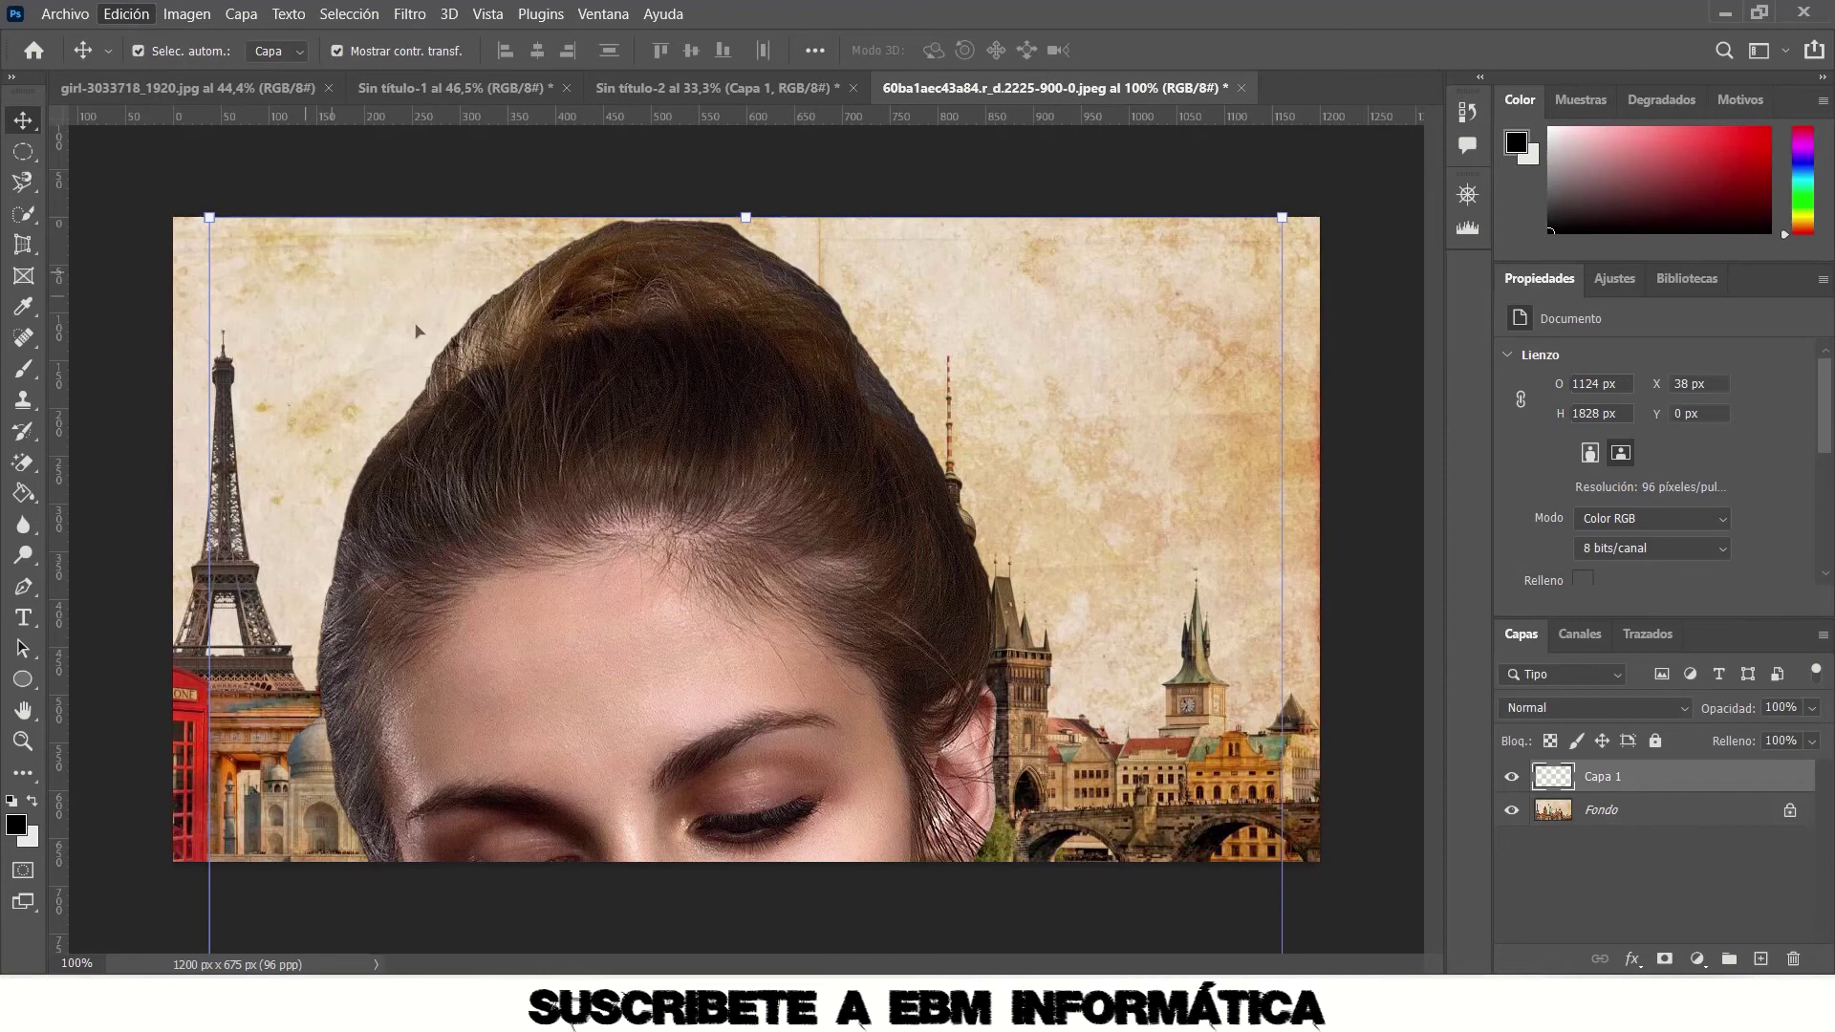
mouse_move(209, 217)
left_mouse_down()
mouse_move(538, 682)
mouse_move(544, 761)
left_mouse_up()
left_click_drag(688, 850, 688, 363)
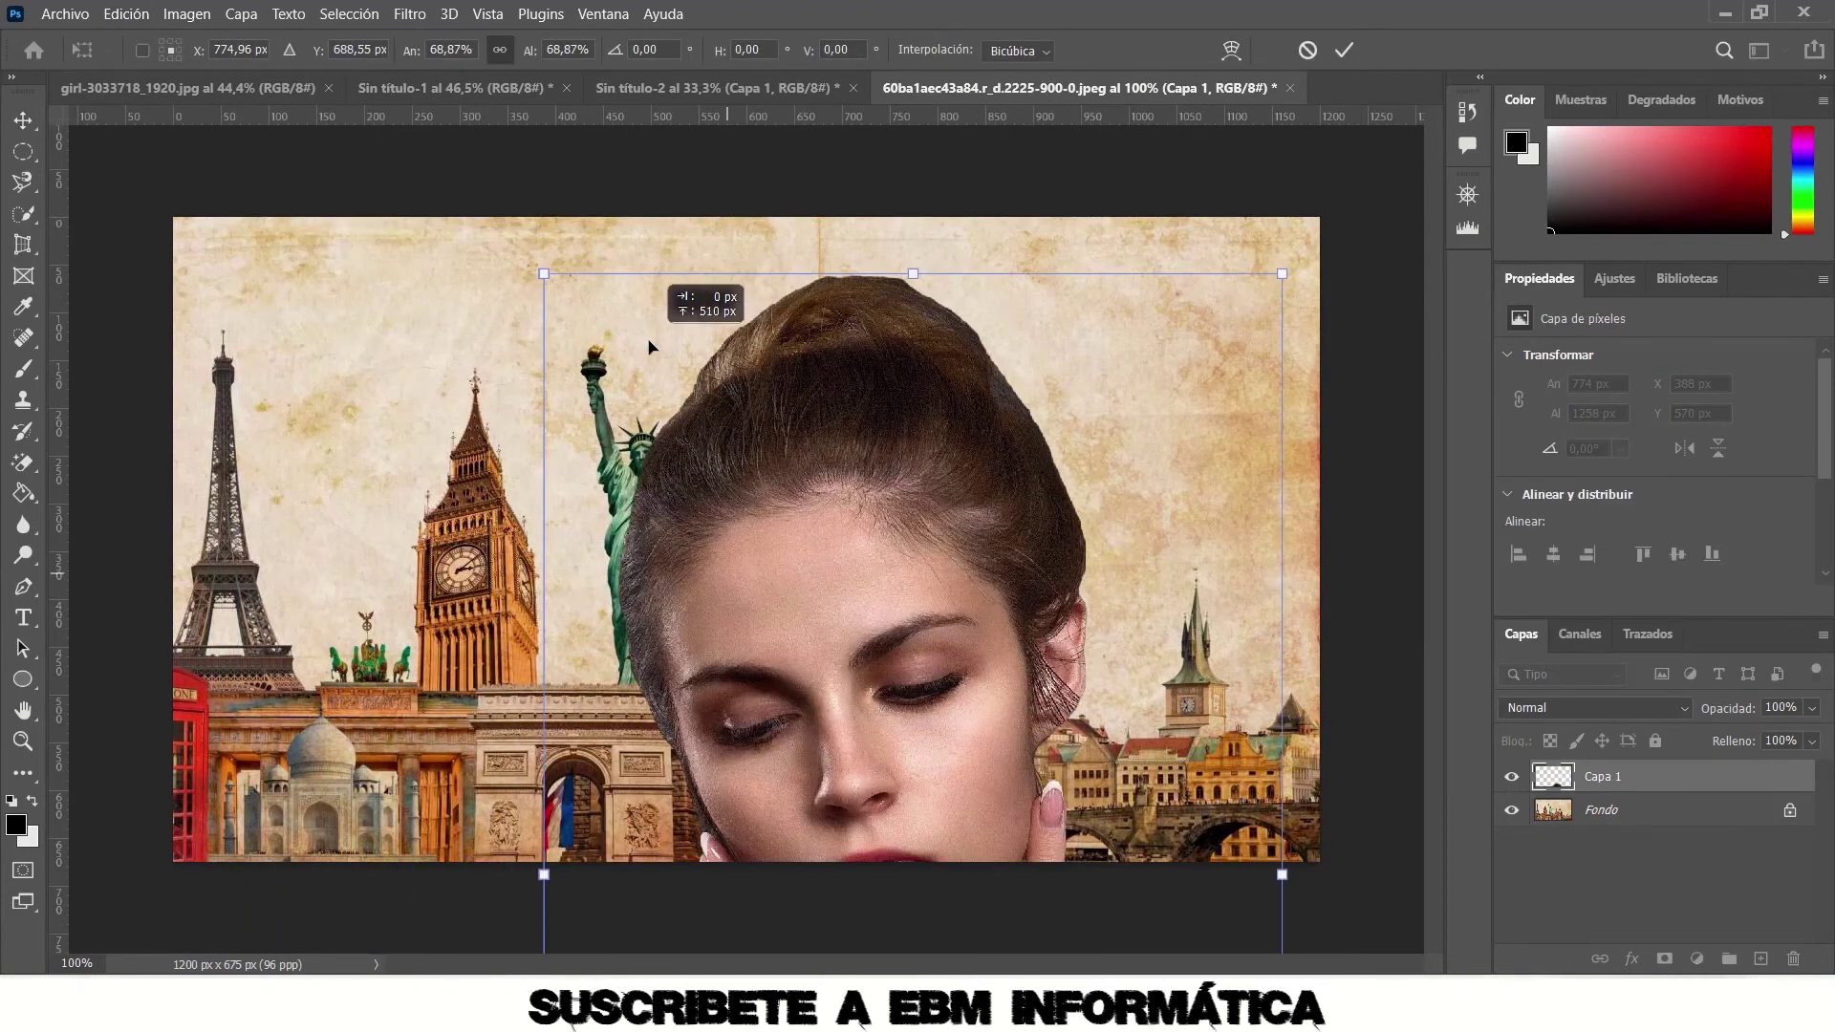
left_click_drag(727, 478, 726, 821)
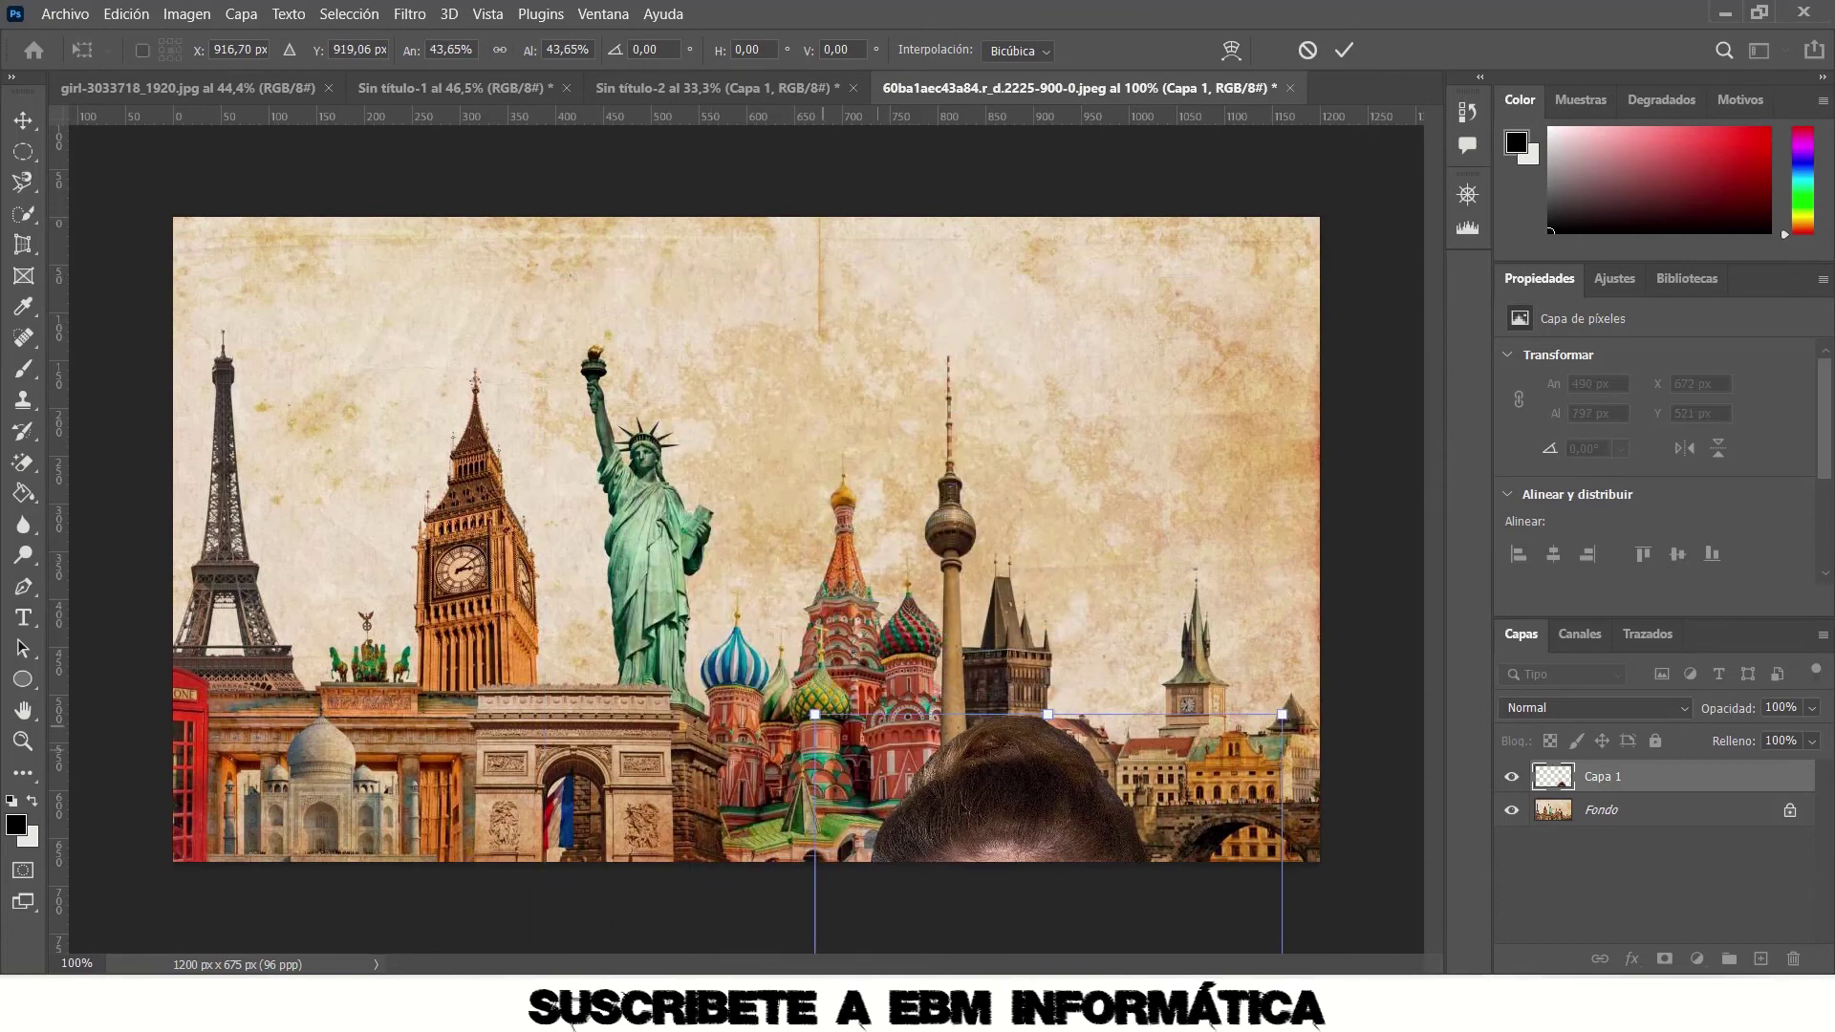
left_click_drag(1282, 635, 1050, 482)
left_click_drag(726, 342, 704, 266)
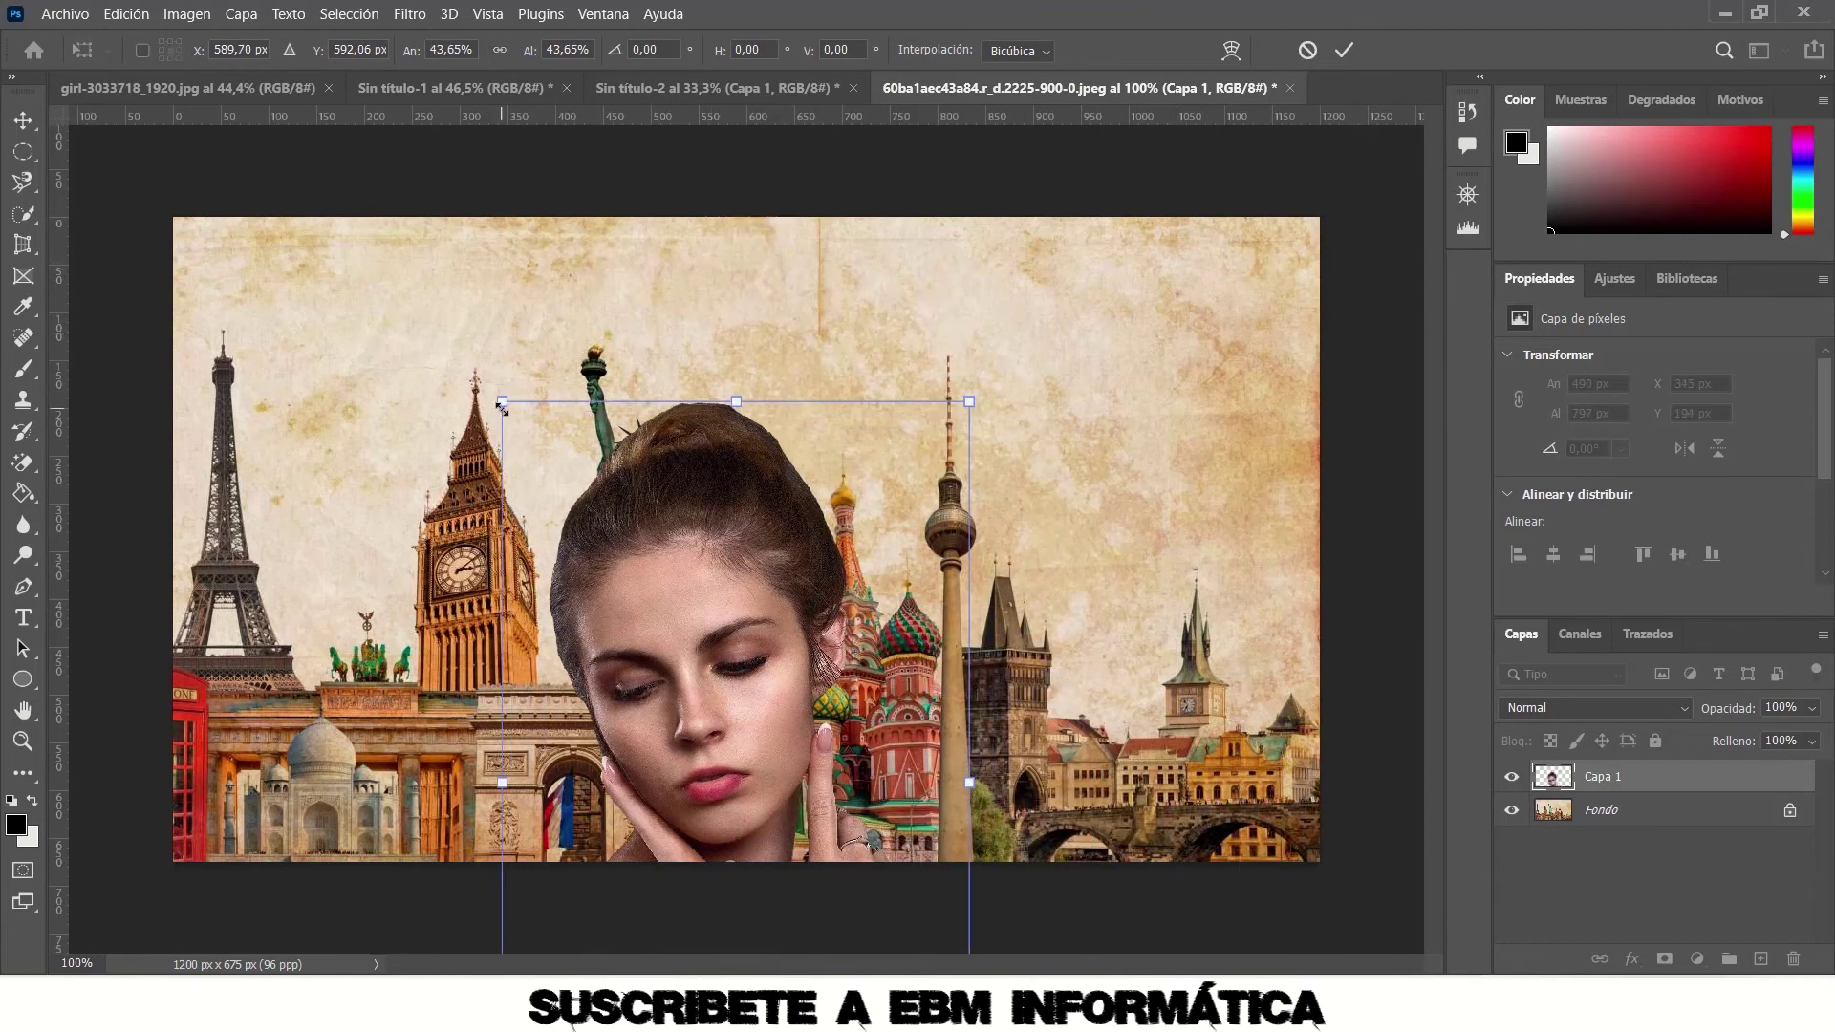
left_click_drag(500, 399, 620, 593)
left_click_drag(760, 723, 800, 422)
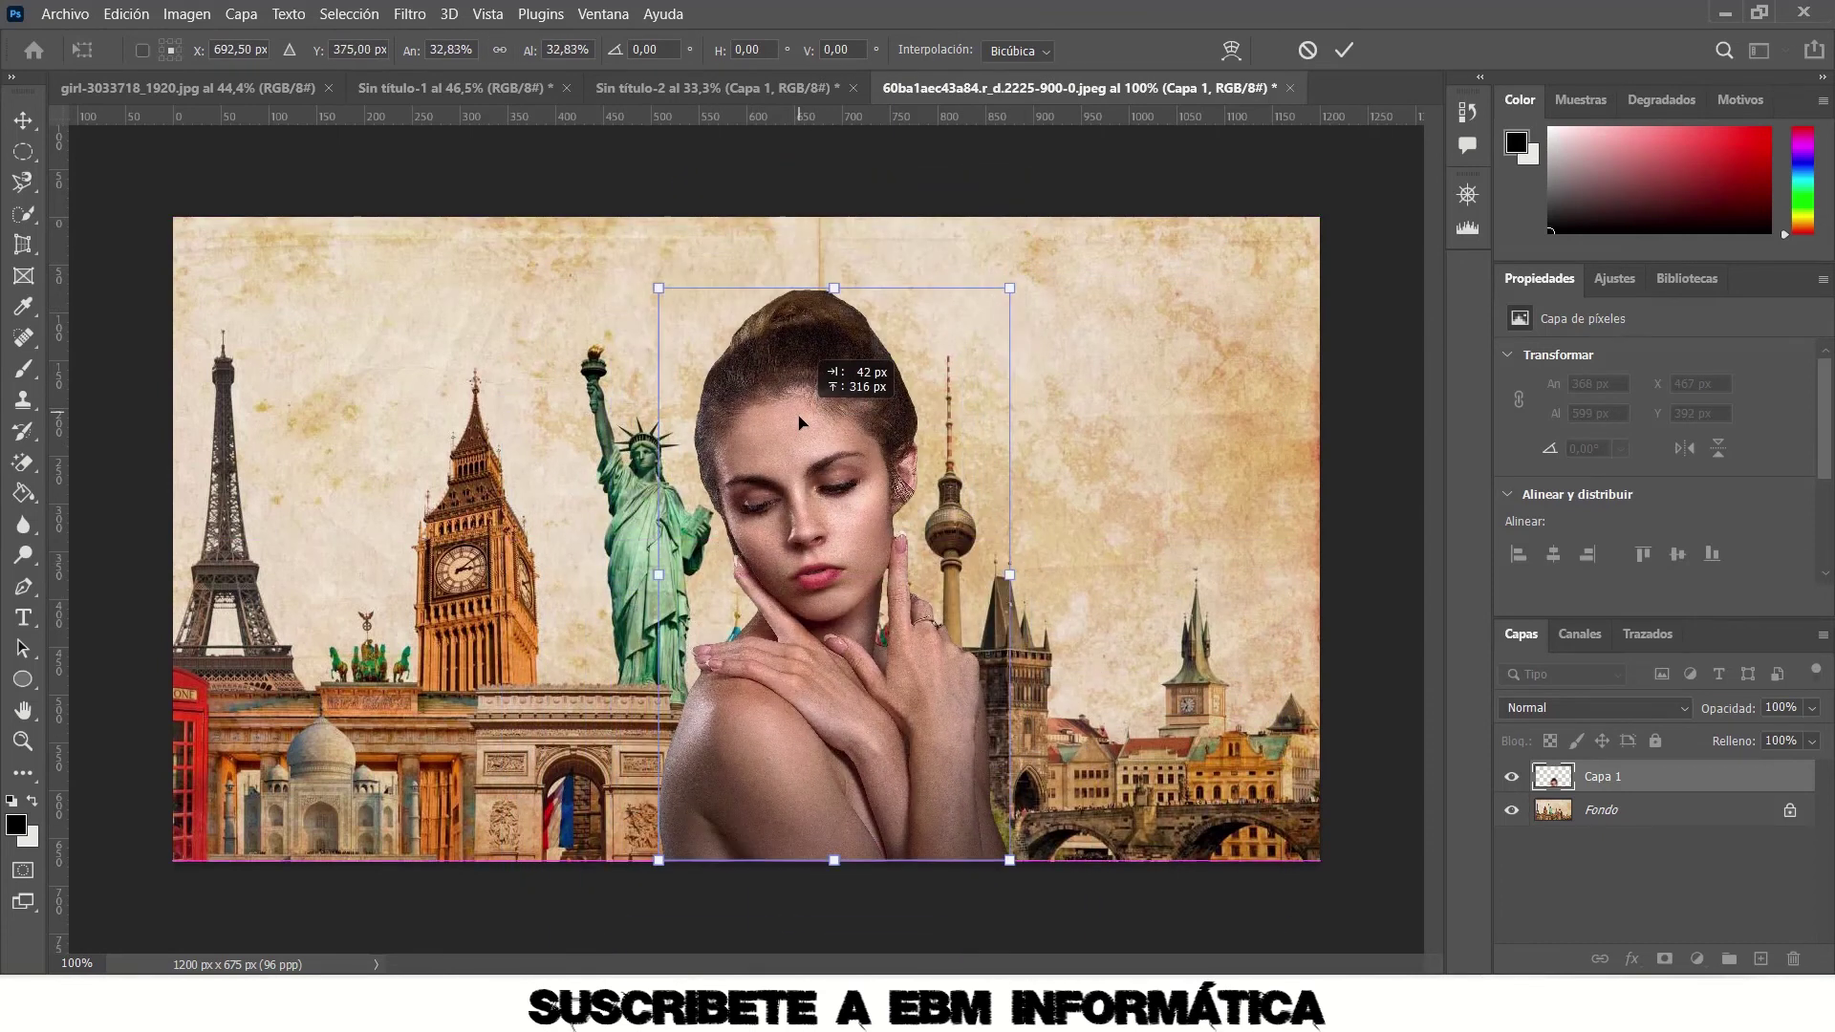
left_click(1343, 50)
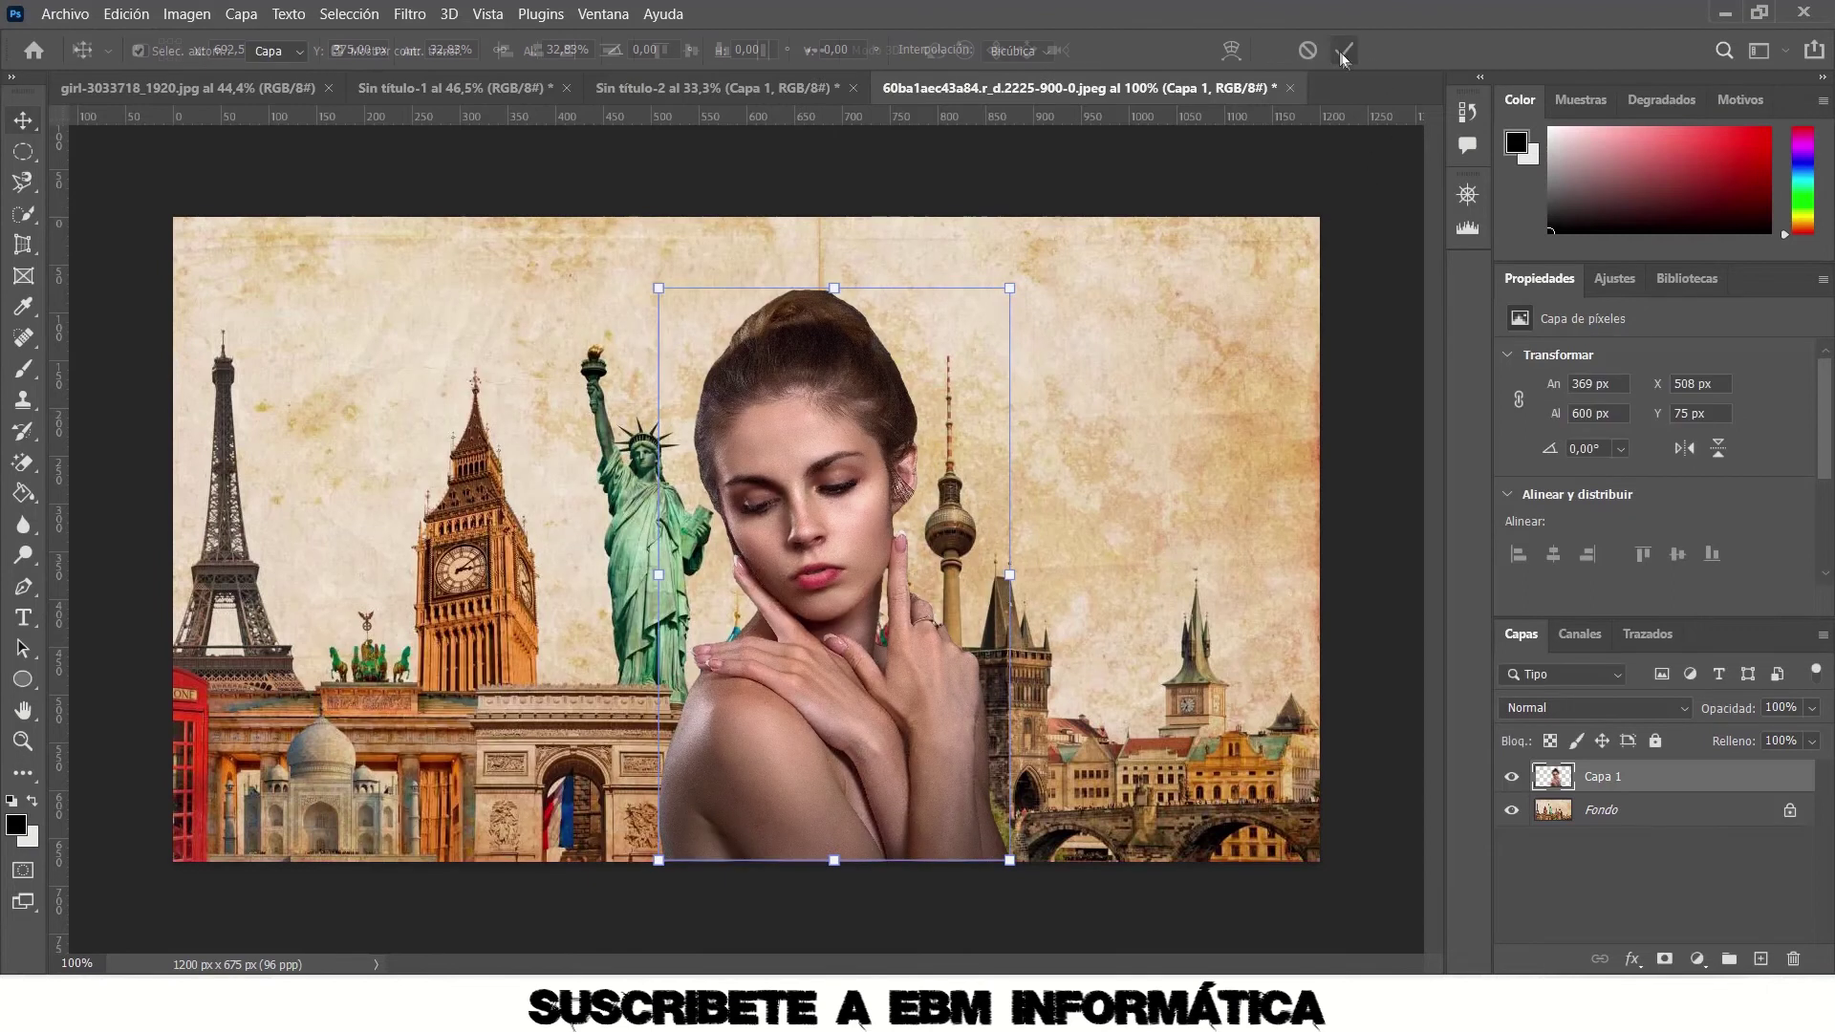